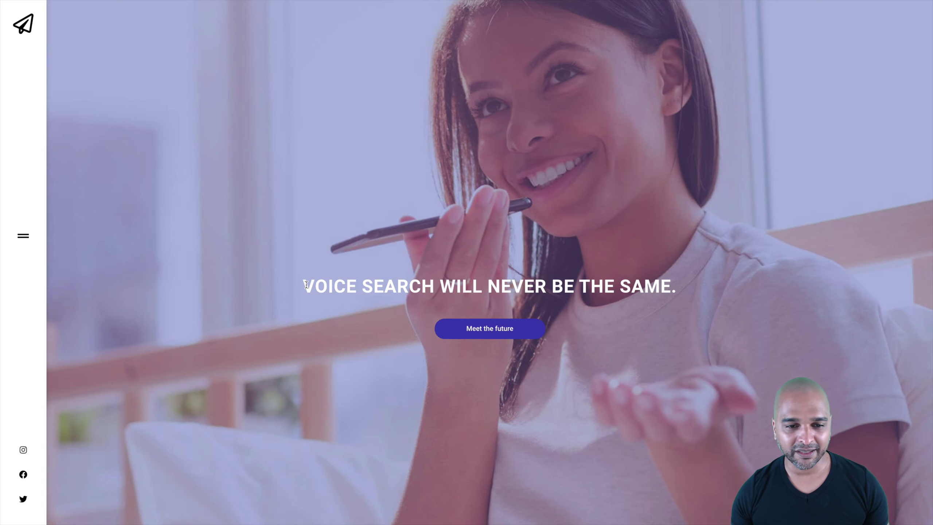
Step: Examine the desktop slide-out navigation menu on the voice search demo page and on the reference portfolio site
left_click_drag(306, 284, 677, 289)
left_click(382, 226)
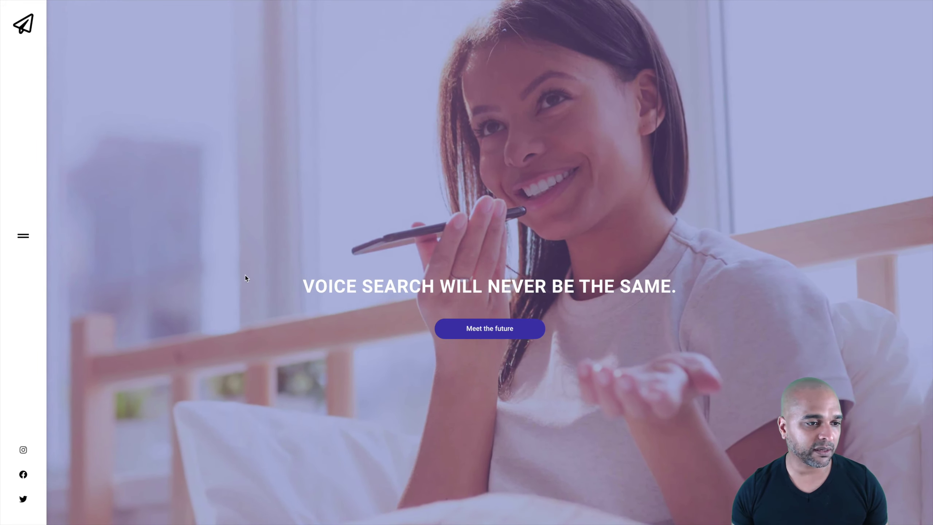
left_click(24, 237)
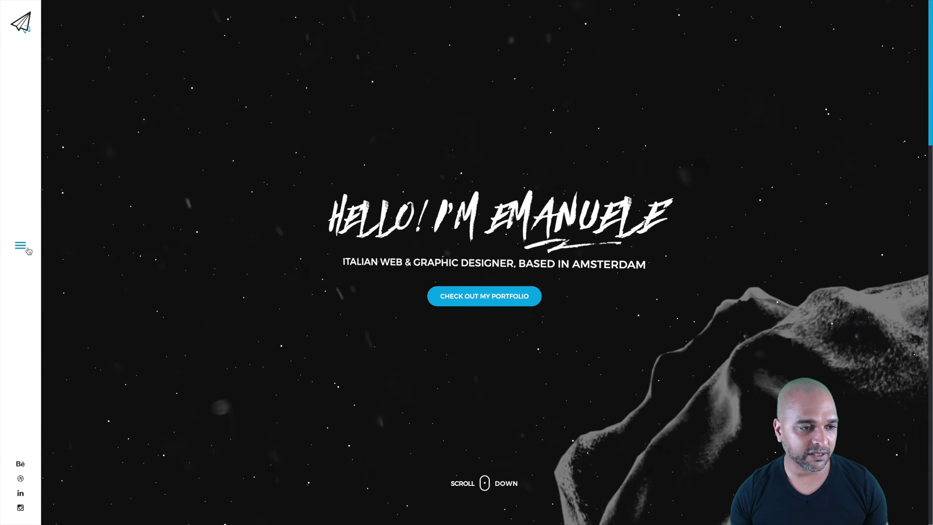
left_click(22, 246)
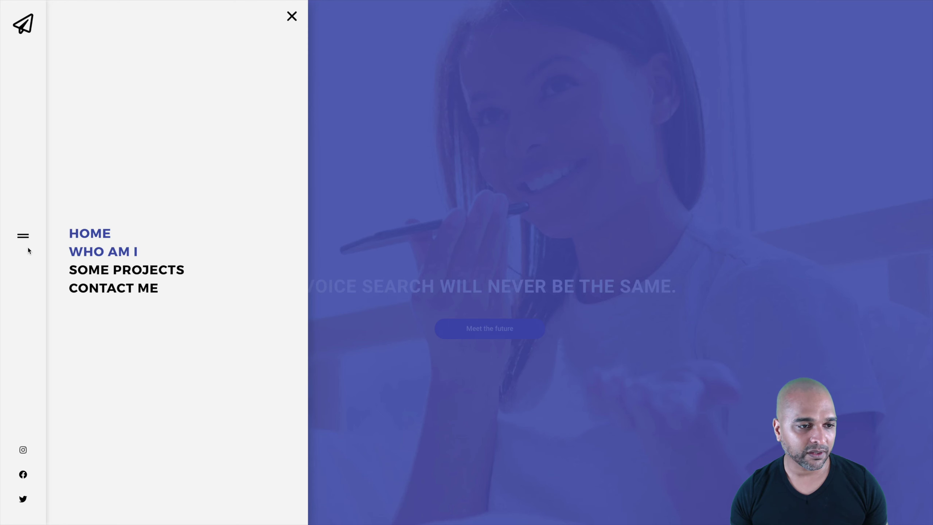
left_click(292, 16)
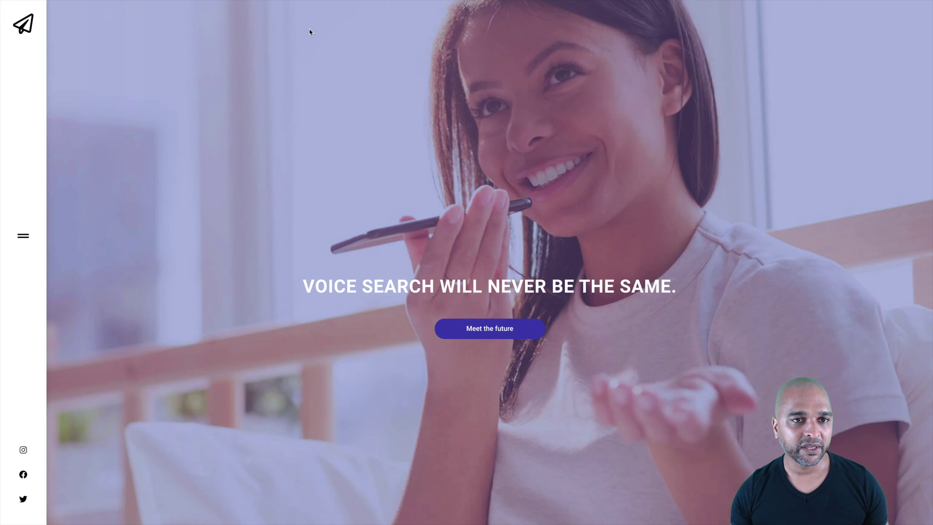
left_click(24, 235)
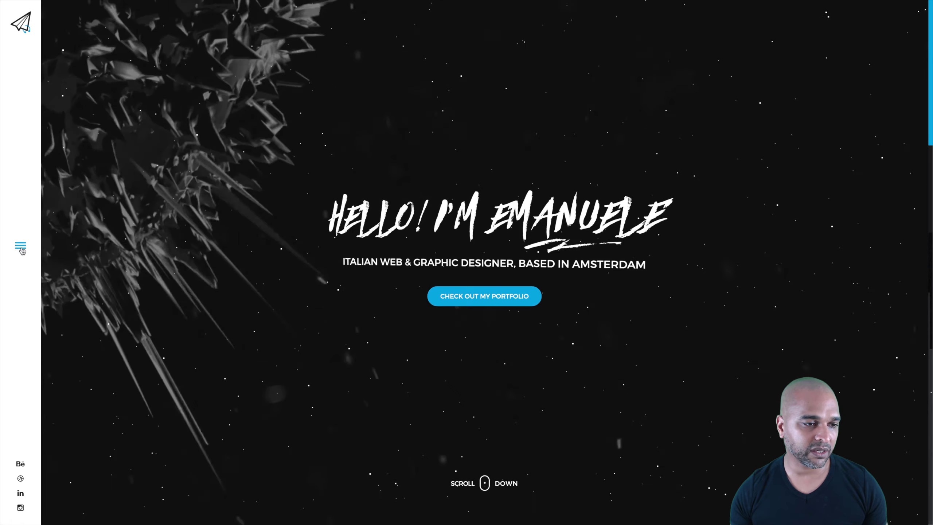
left_click(20, 245)
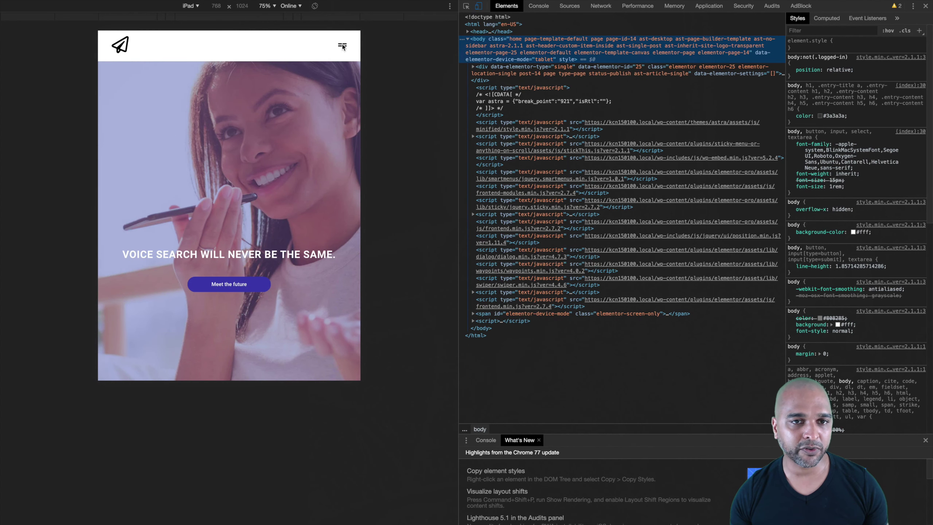
Step: Check how the slide-out menu opens and closes in the iPad and iPhone 6/7/8 responsive previews
left_click(342, 45)
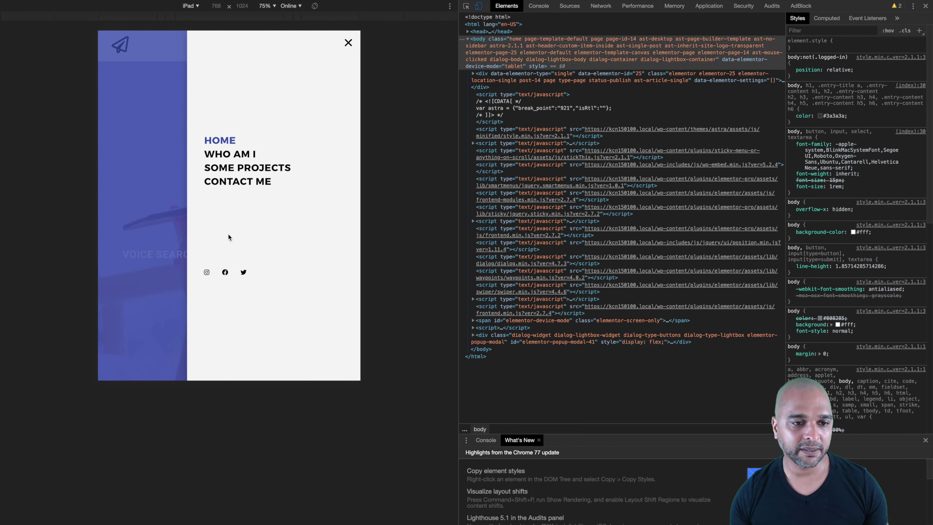
left_click(349, 43)
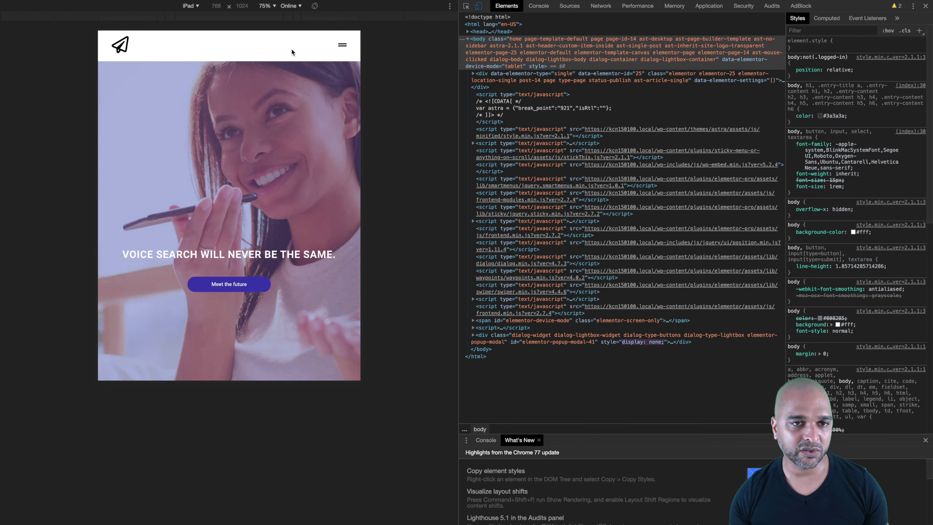
left_click(342, 46)
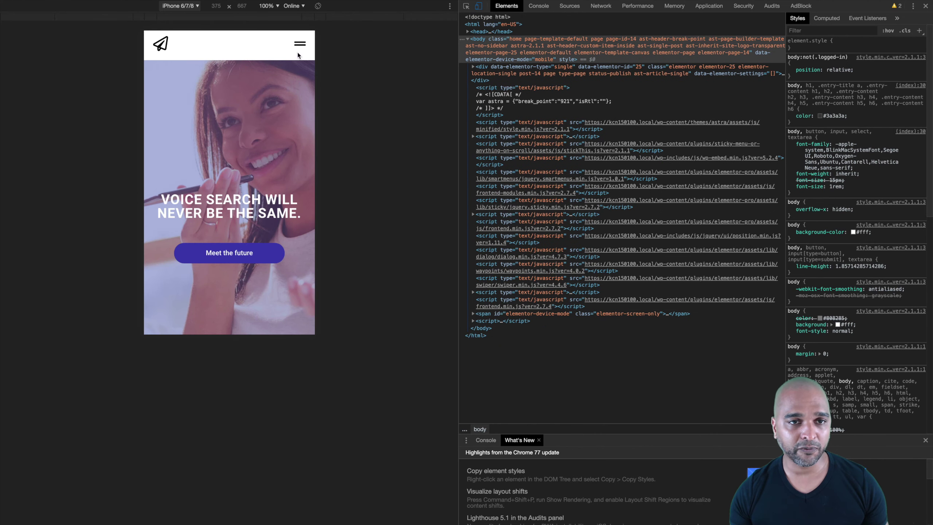
left_click(299, 44)
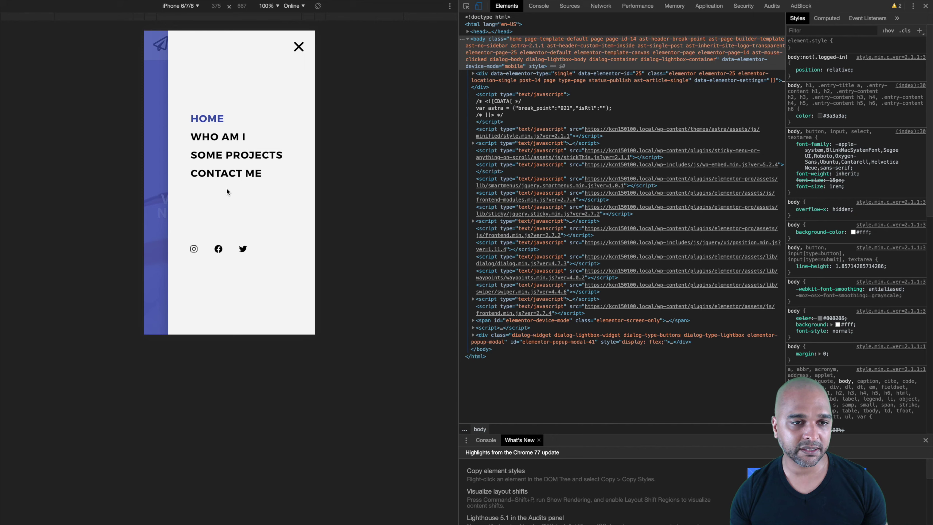
left_click(299, 47)
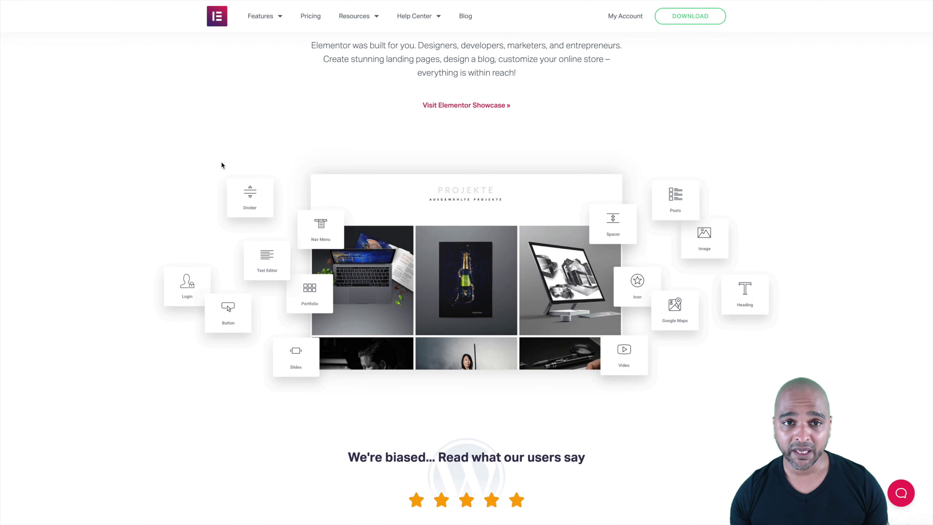
Step: Look through the Elementor website's overview and its Theme Builder, Ecommerce and Forms feature lists
scroll(207, 127, "up", 3)
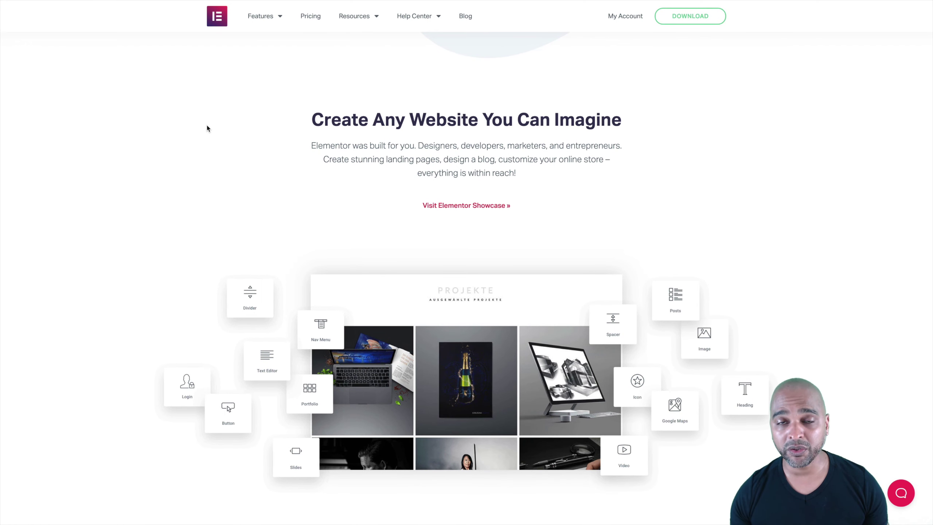
scroll(208, 126, "down", 1)
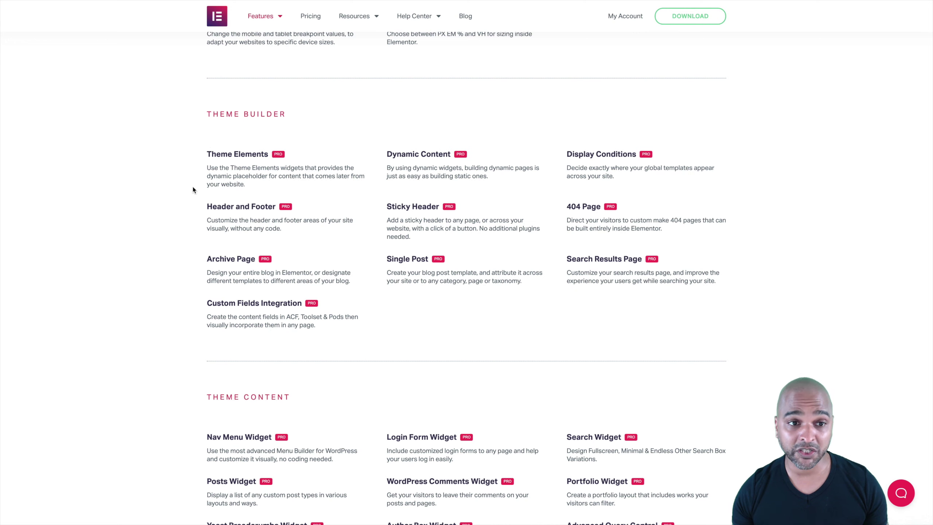
scroll(194, 190, "down", 1)
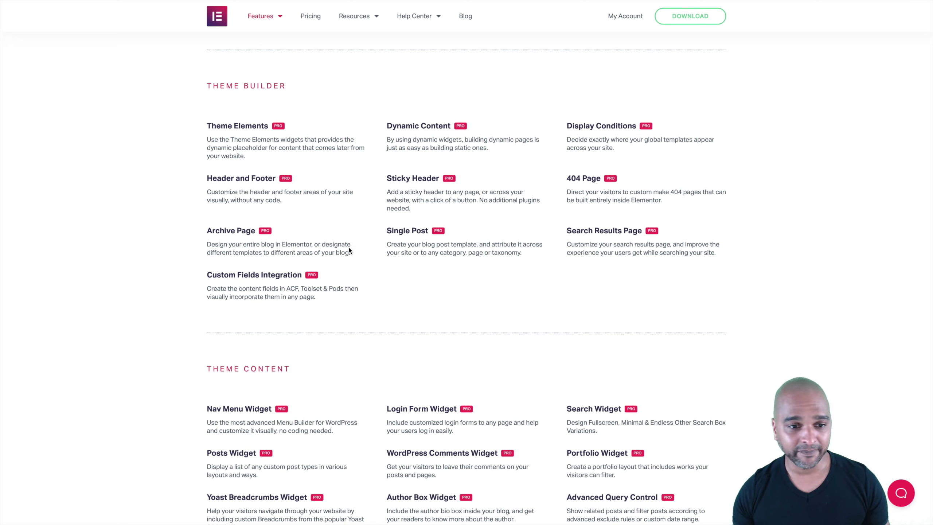
scroll(315, 283, "down", 10)
scroll(314, 282, "down", 15)
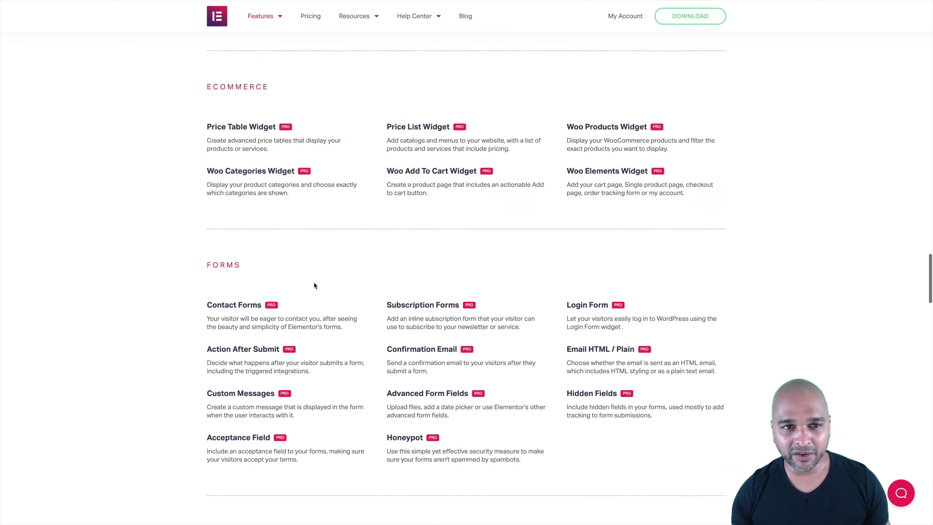
scroll(314, 282, "down", 5)
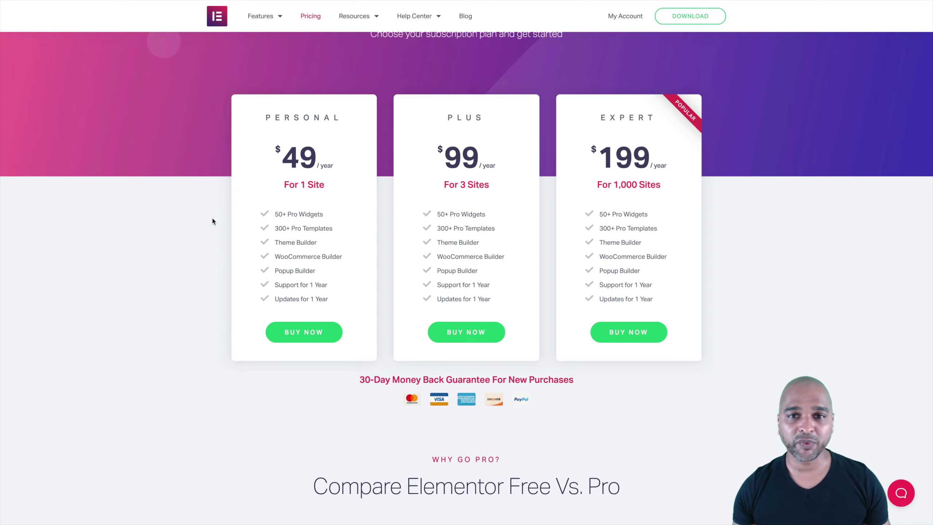
Step: Switch to the WordPress dashboard, search the theme directory for "astra" and activate the Astra theme
key("ctrl+Right")
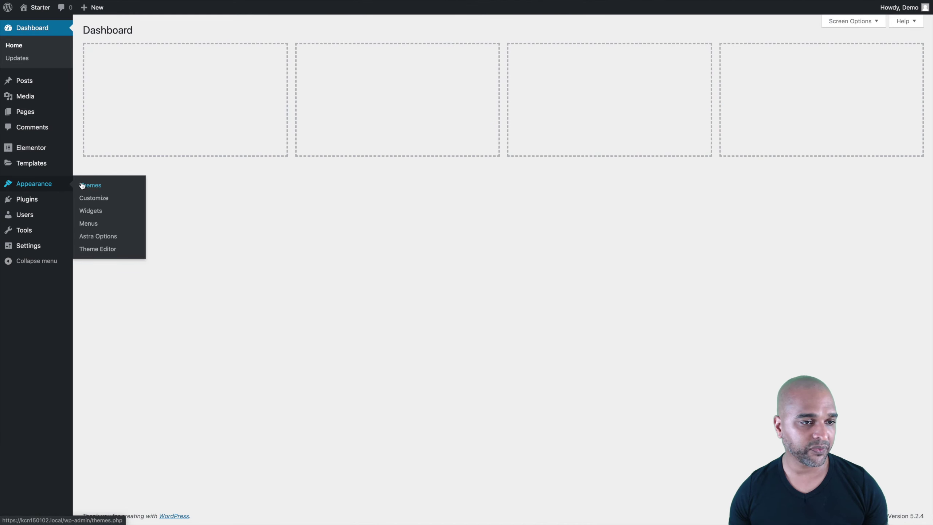
left_click(83, 185)
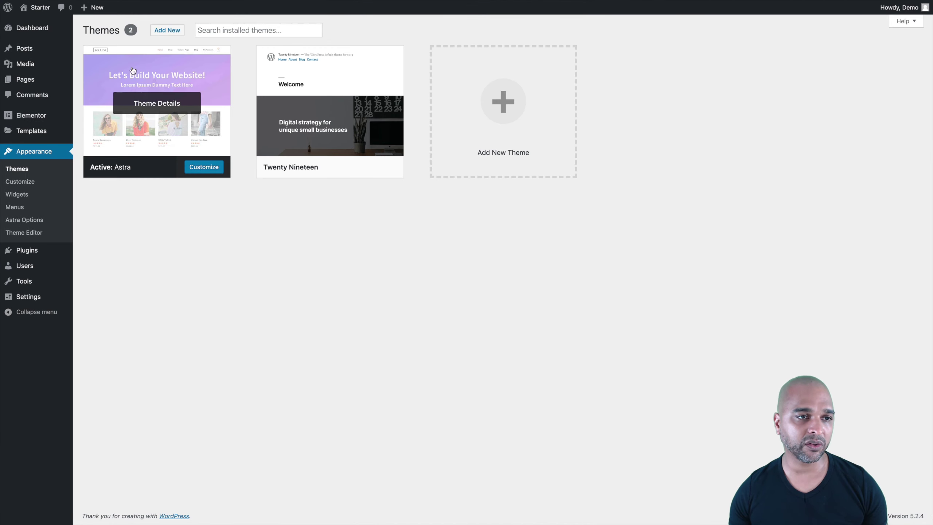
mouse_move(285, 96)
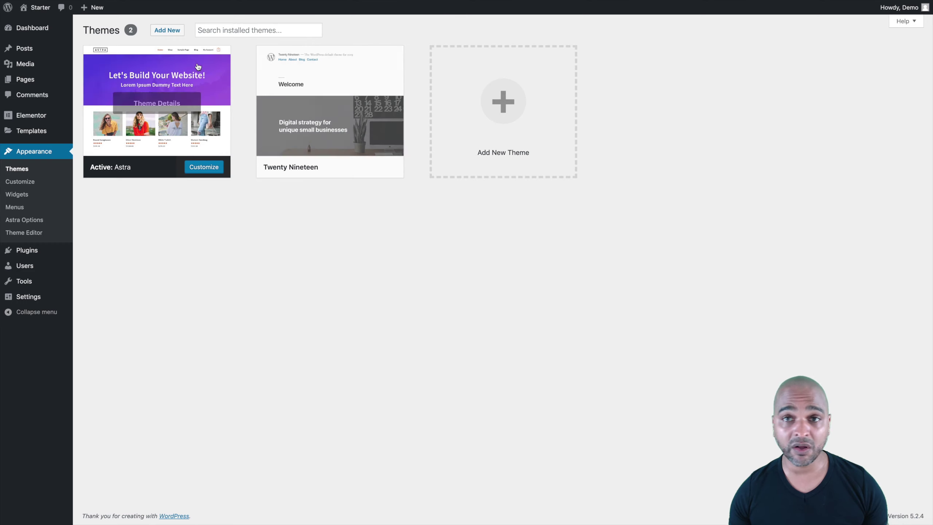
left_click(168, 31)
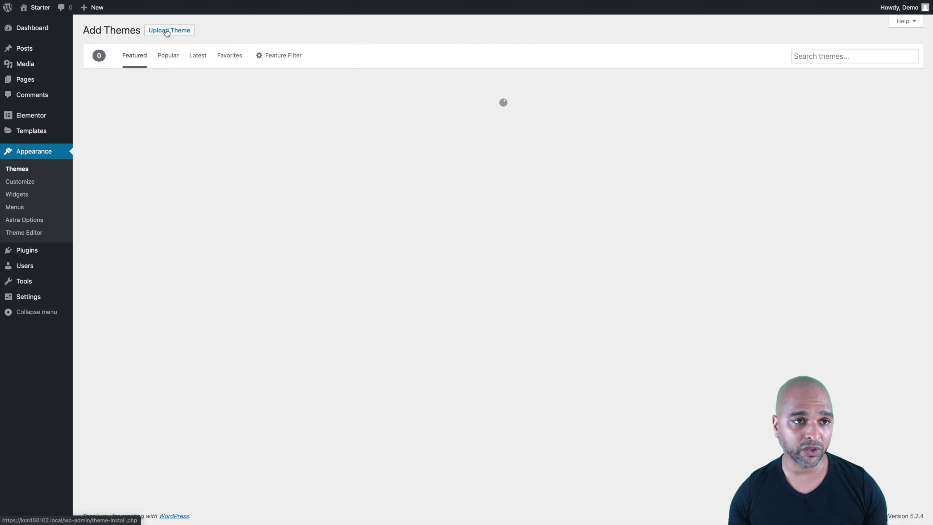
left_click(811, 55)
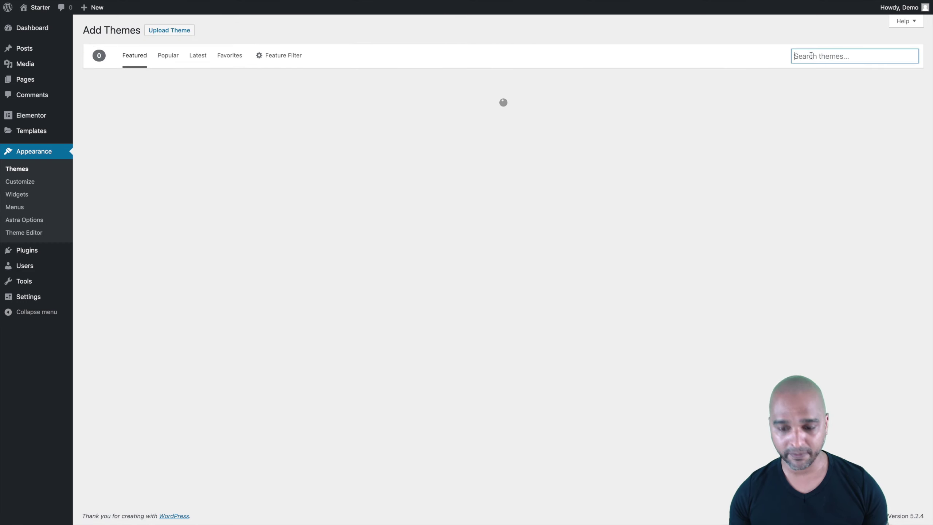
type("astra")
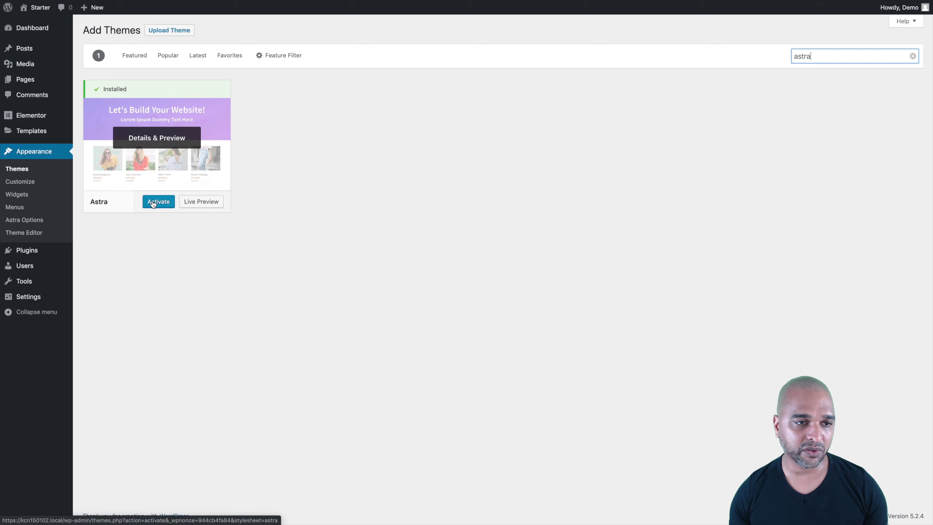
left_click(154, 203)
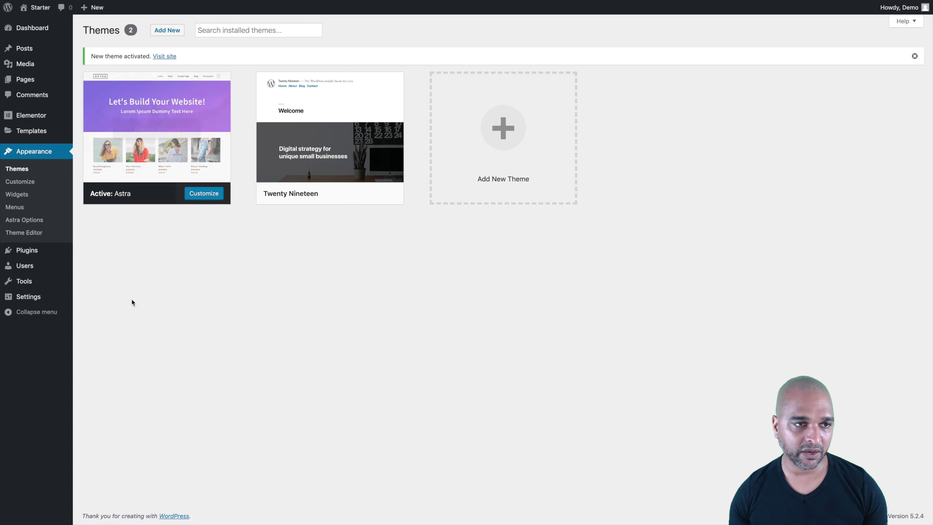
Step: Review the Elementor entry among the installed plugins and search the plugin directory for "elementor"
mouse_move(26, 250)
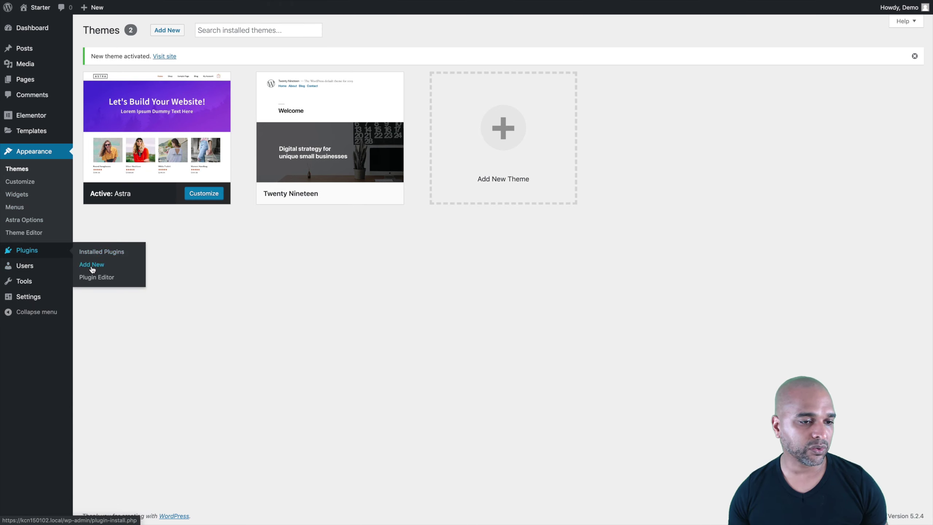
left_click(25, 250)
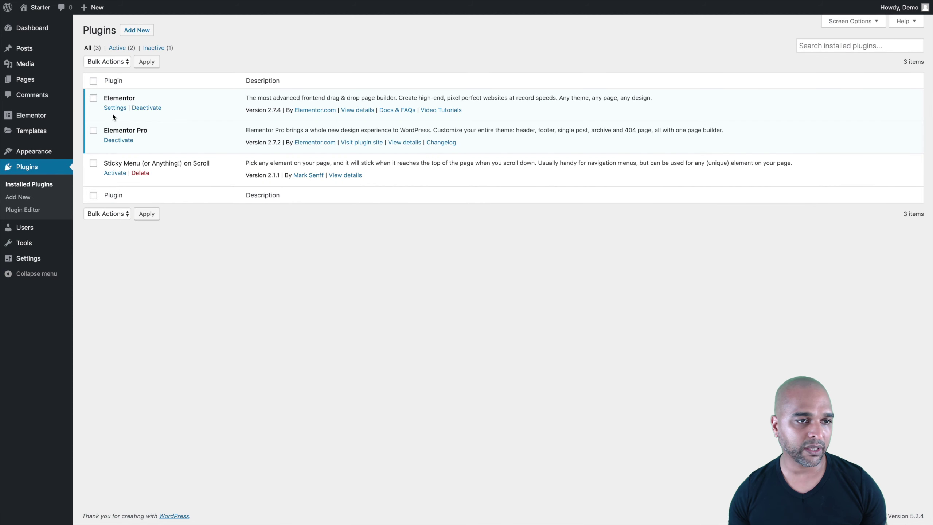
left_click_drag(103, 98, 142, 103)
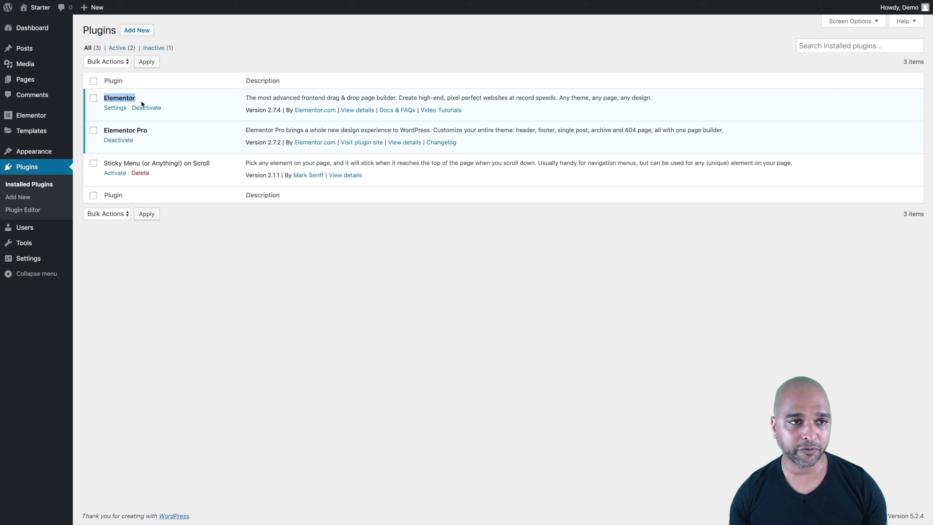
left_click(141, 31)
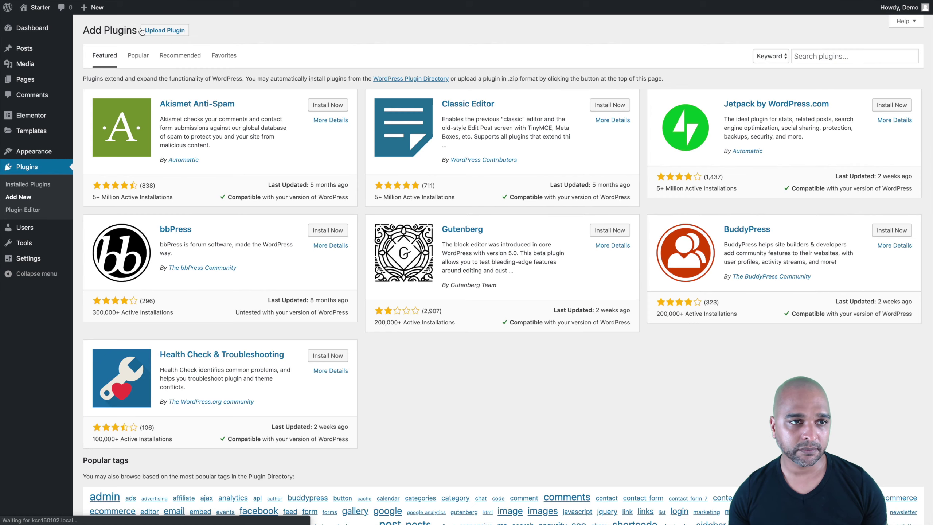
left_click(811, 56)
type("elementor")
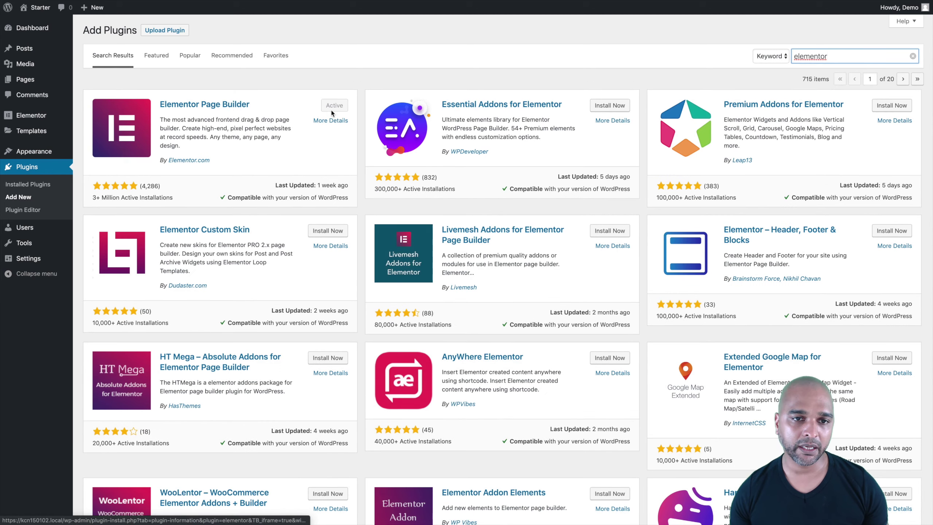
Step: Return to the installed plugins list and review the Sticky Menu (or Anything!) on Scroll entry
left_click(26, 185)
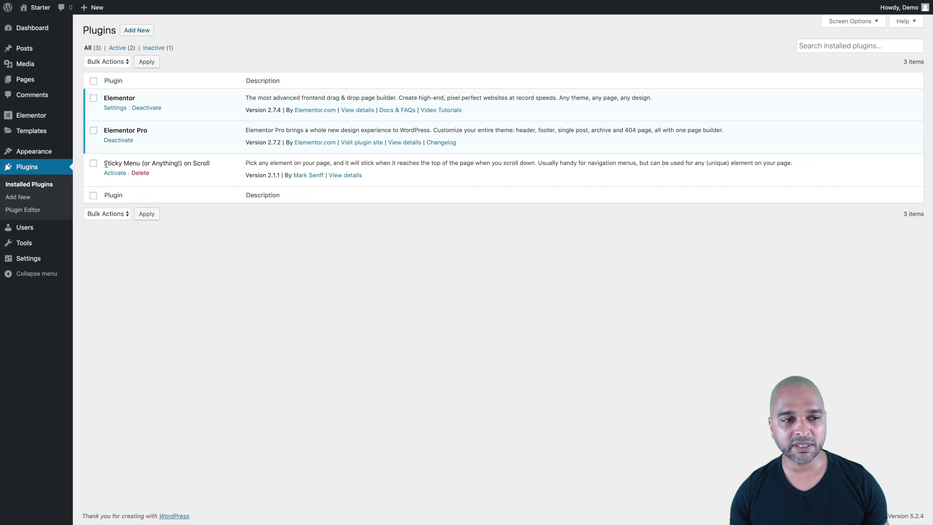
left_click_drag(104, 163, 139, 163)
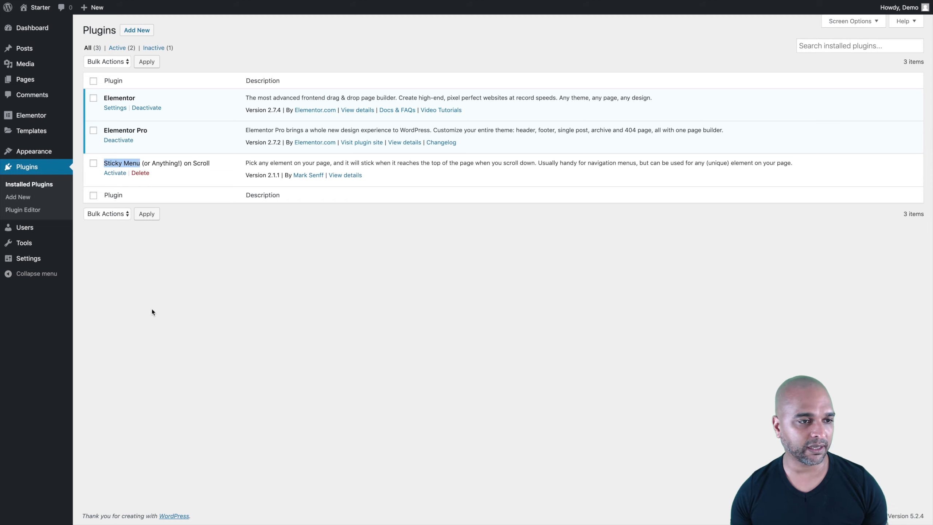
left_click(165, 305)
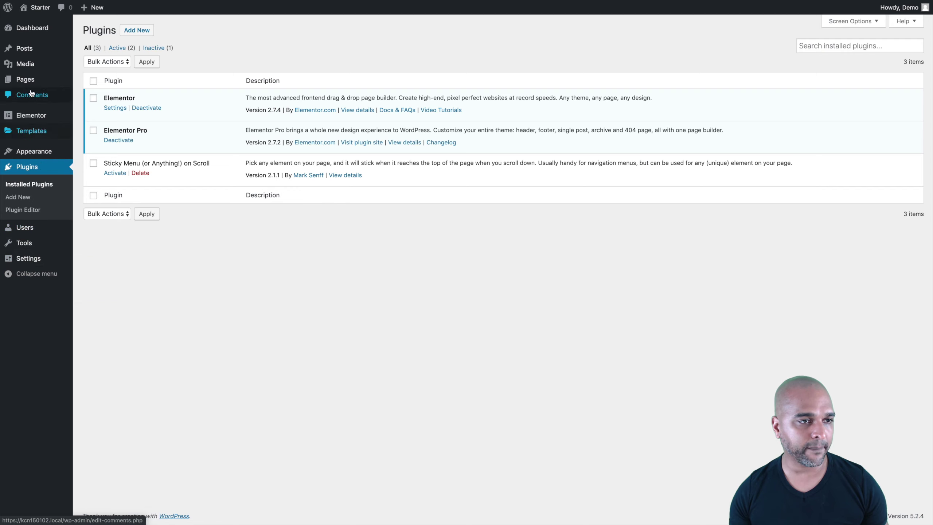
Step: Create a page titled "Home" with its title display disabled in the Astra settings, and publish it
left_click(87, 94)
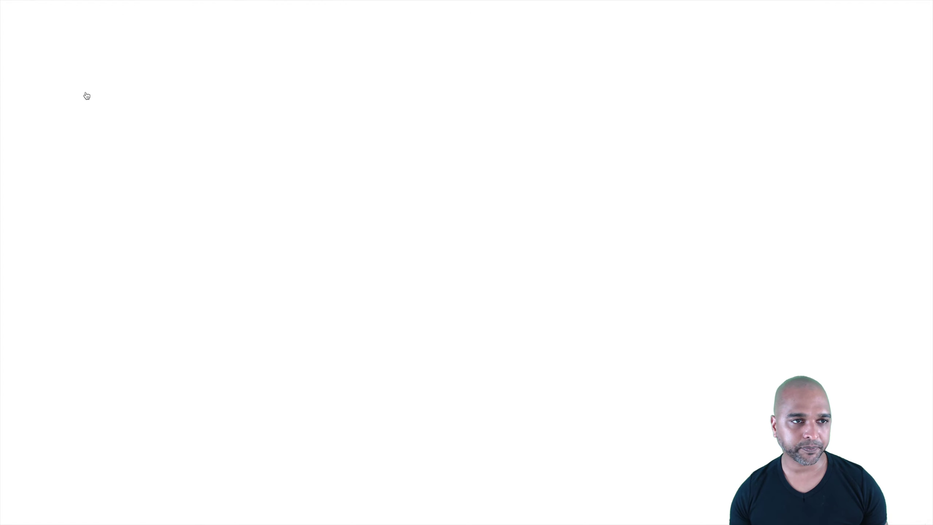
type("Home")
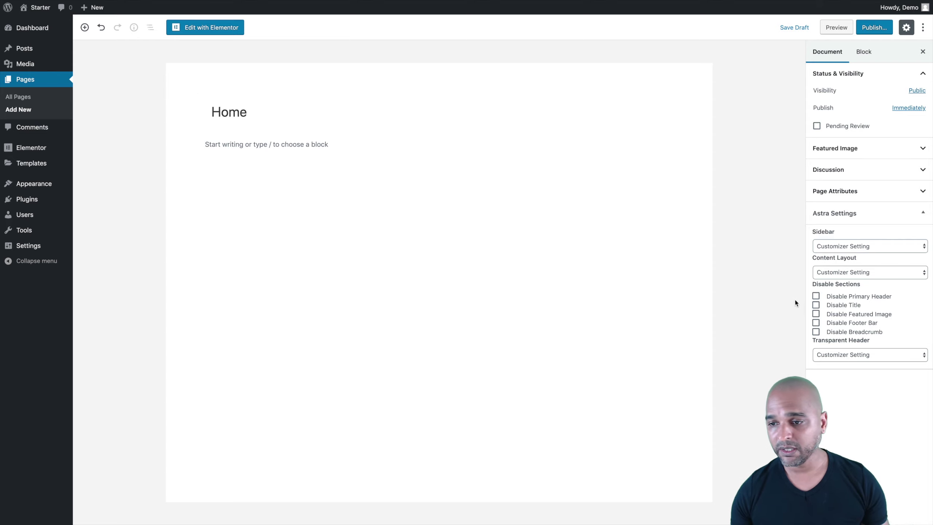
left_click(816, 306)
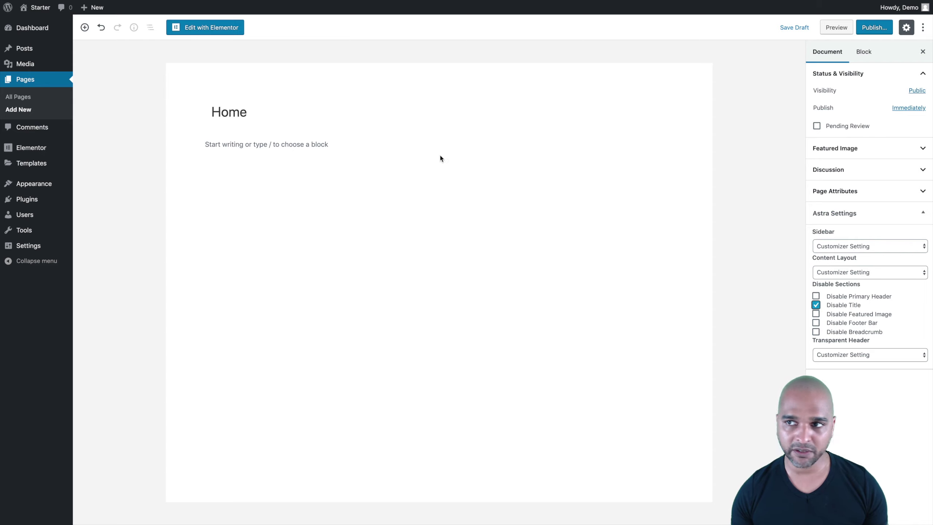
left_click(871, 31)
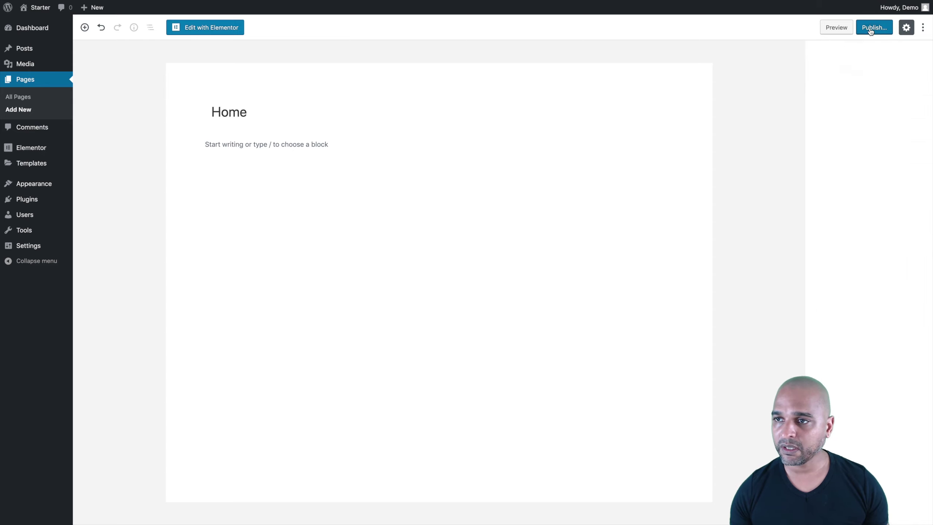
left_click(871, 32)
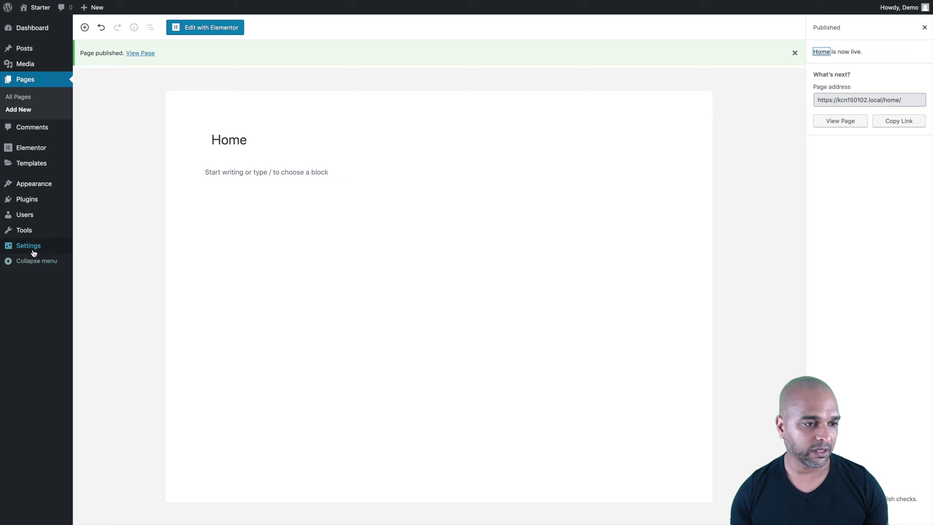
Step: In the site's reading settings, make the homepage display a static page and choose Home as that page
mouse_move(27, 249)
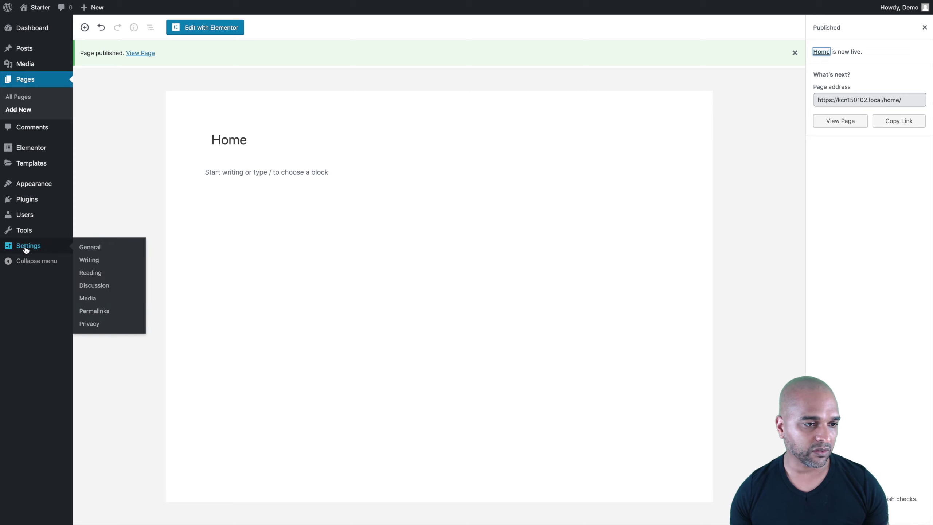
left_click(87, 275)
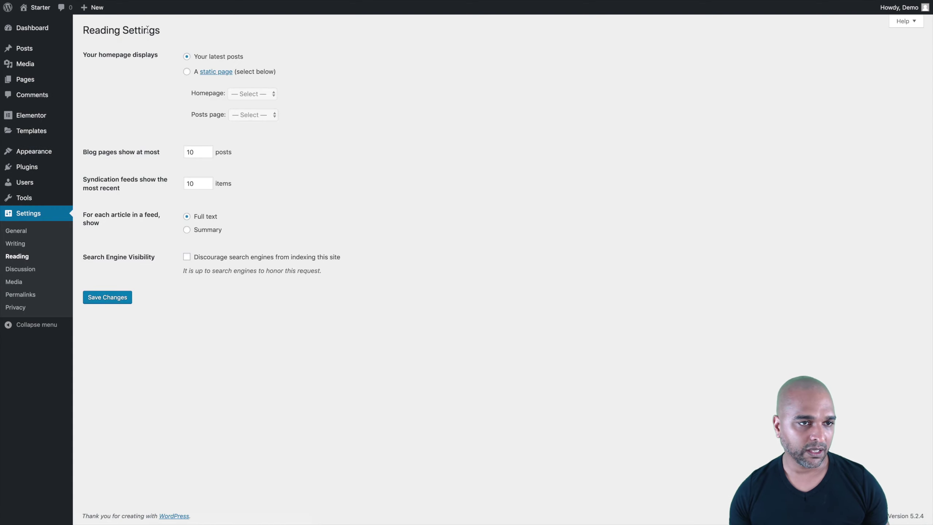
left_click(187, 73)
left_click(240, 95)
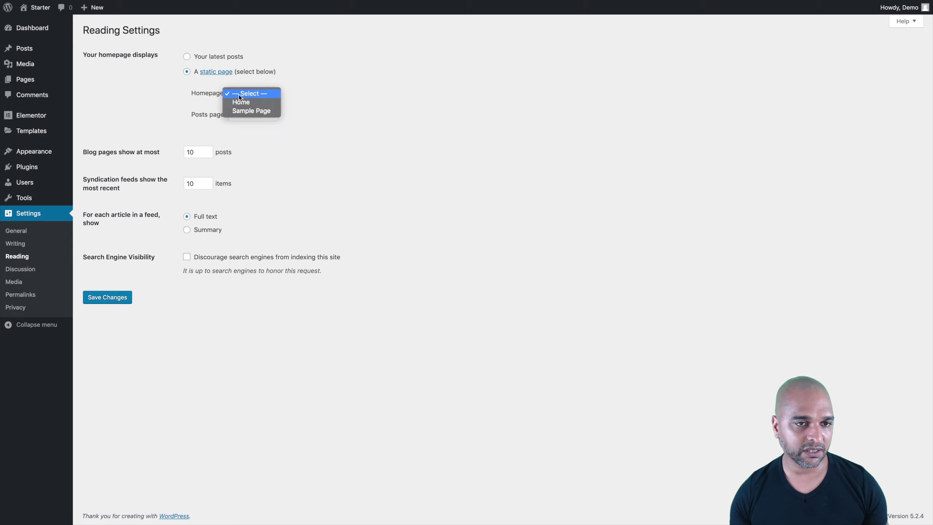
left_click(240, 102)
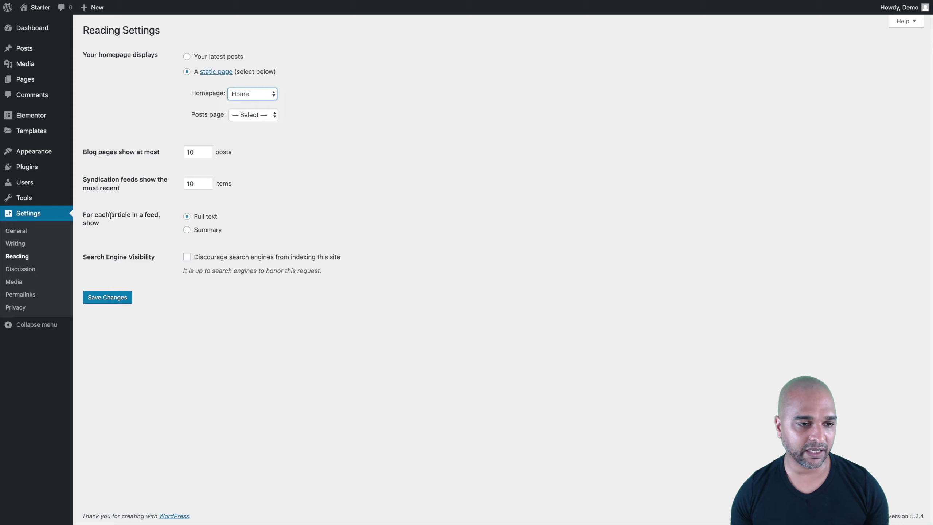
Step: Set feed articles to Summary and discourage search engine indexing, saving the reading settings before returning to the Dashboard
left_click(187, 230)
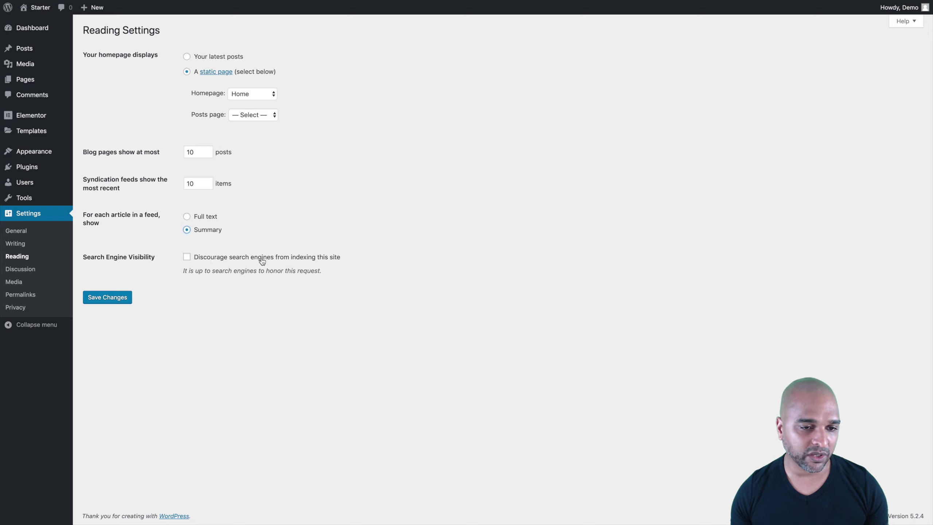
left_click(186, 257)
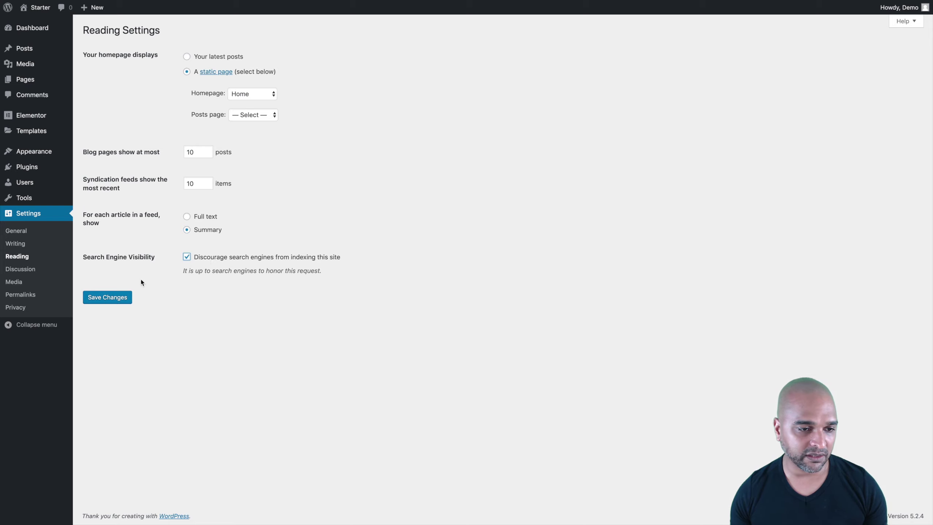
left_click(109, 298)
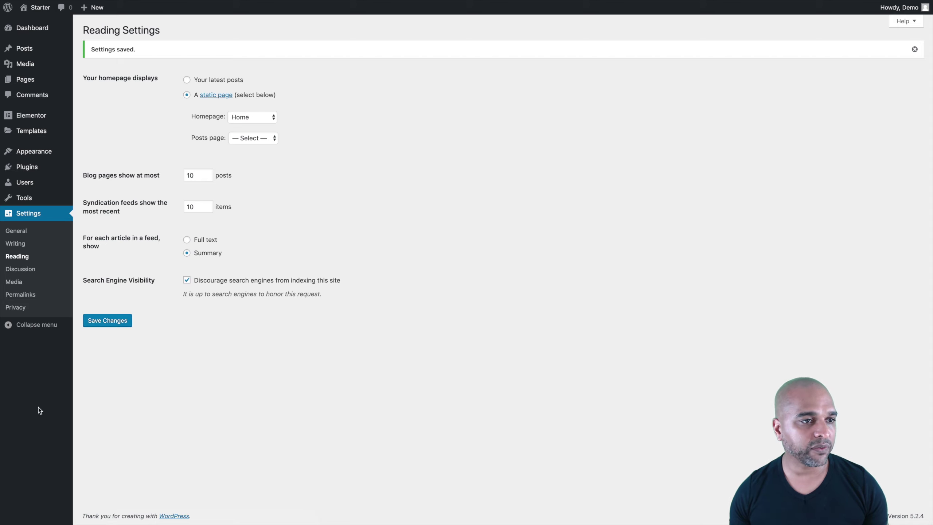
mouse_move(30, 48)
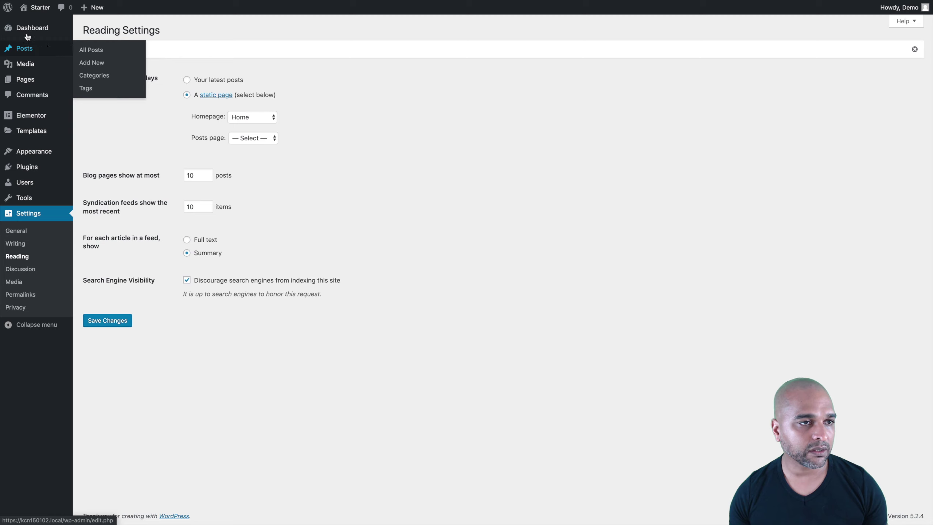
left_click(27, 31)
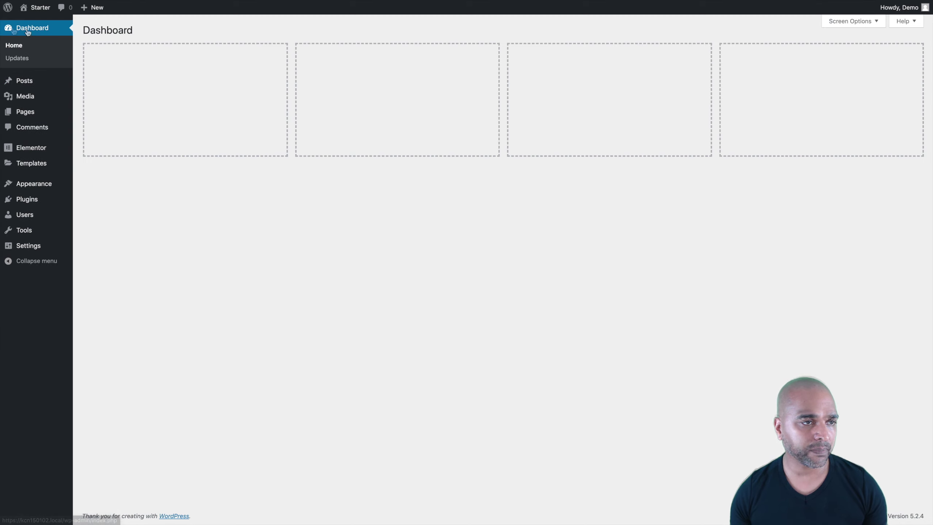
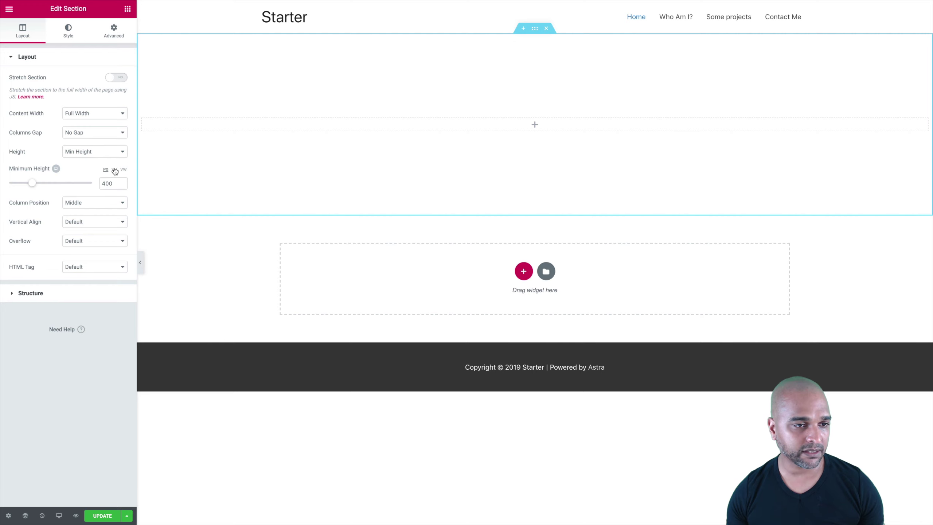
Step: Set the Home page section's minimum height to 100 VH and check its column structure
double_click(111, 184)
type("100")
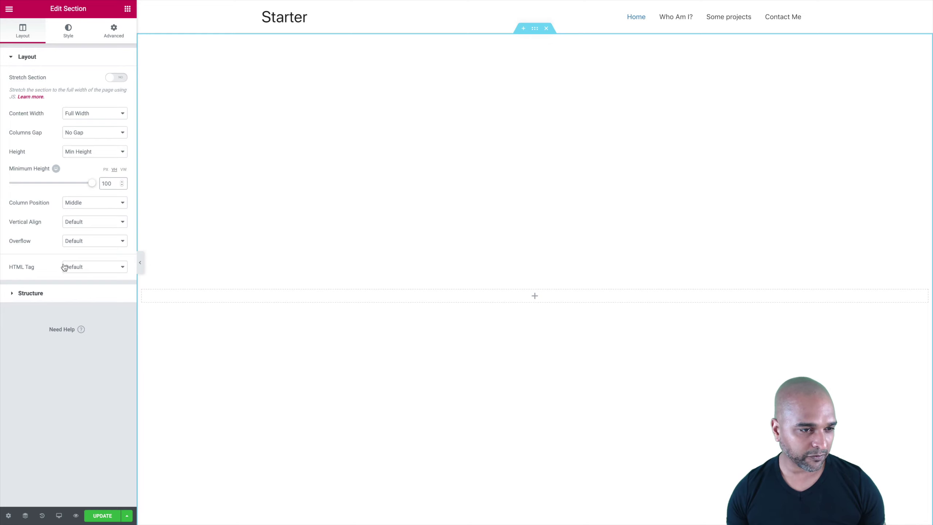
left_click(30, 297)
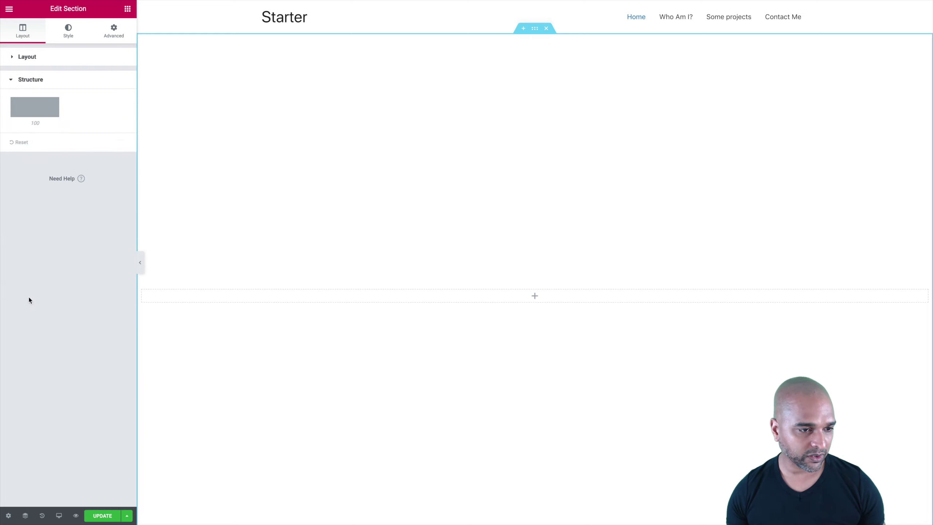
Step: Give the section a slideshow background using both images from the media library, with Infinite Loop turned off
left_click(67, 37)
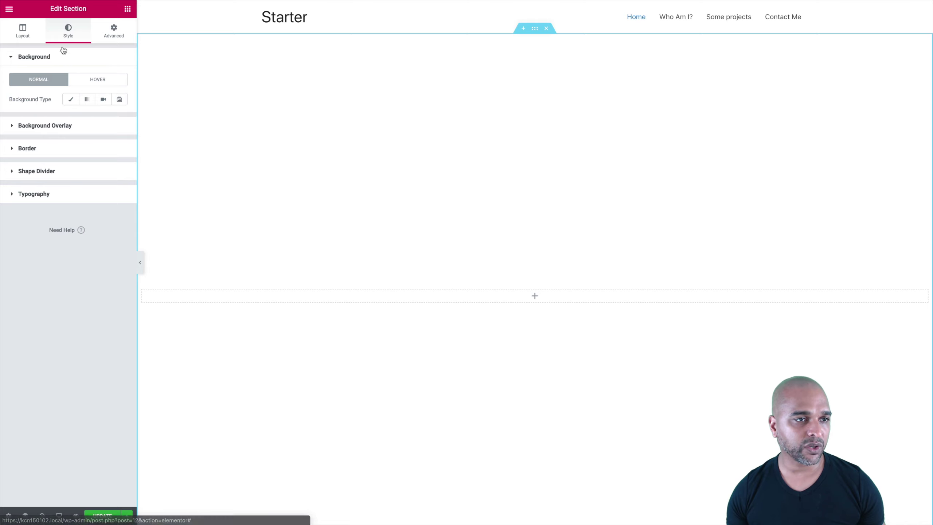
left_click(119, 100)
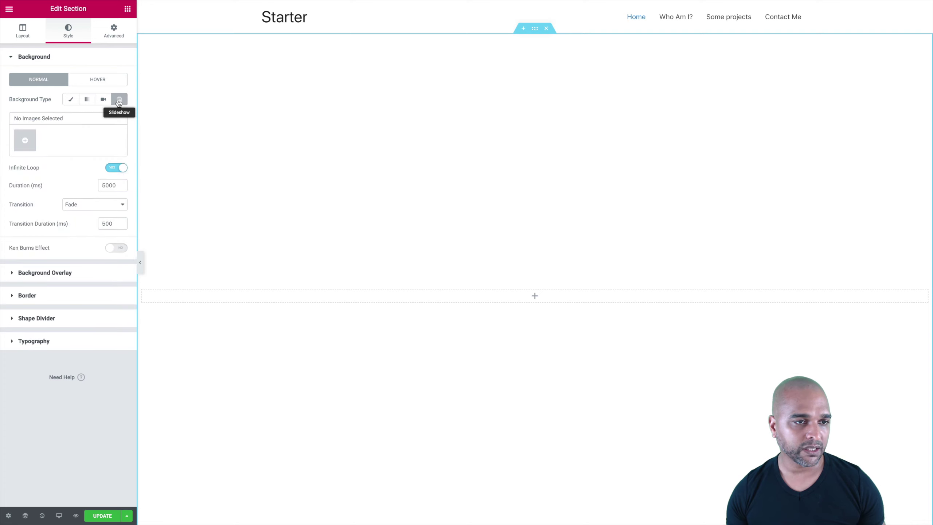
left_click(25, 141)
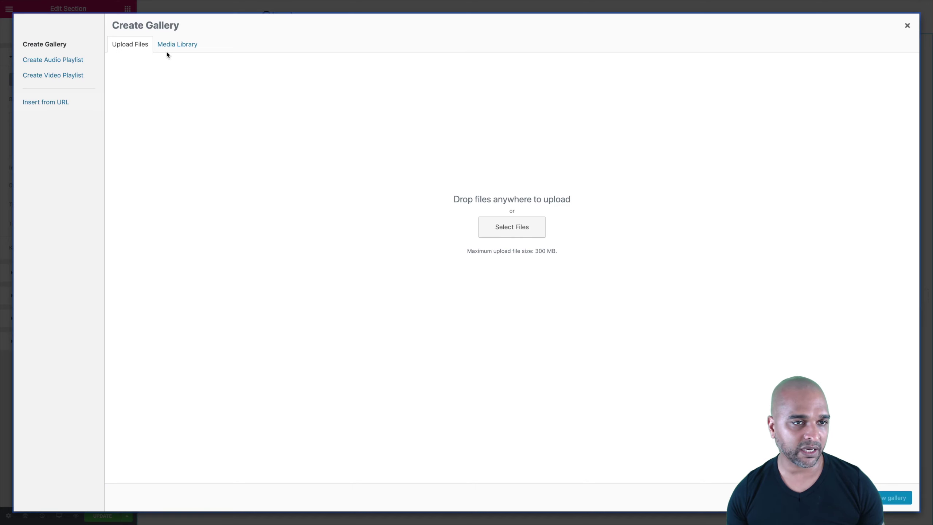
left_click(177, 44)
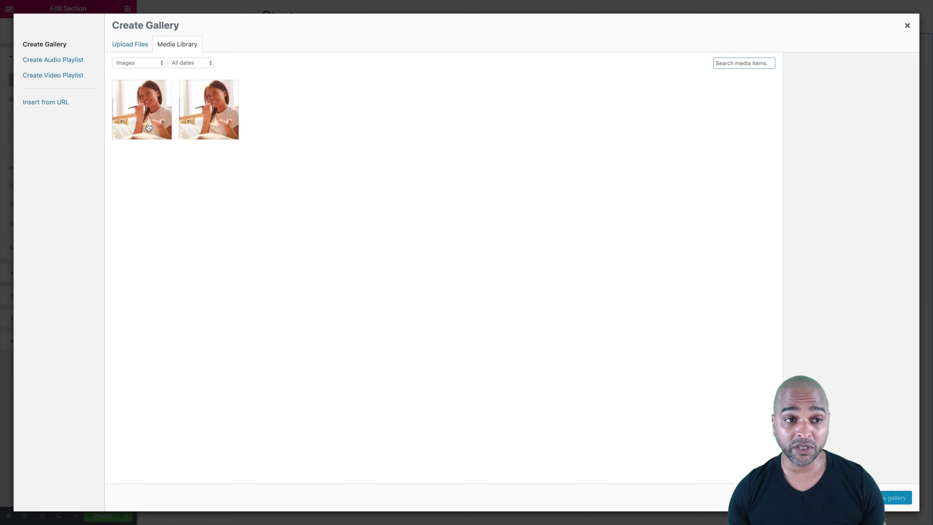
left_click(148, 127)
left_click(185, 126)
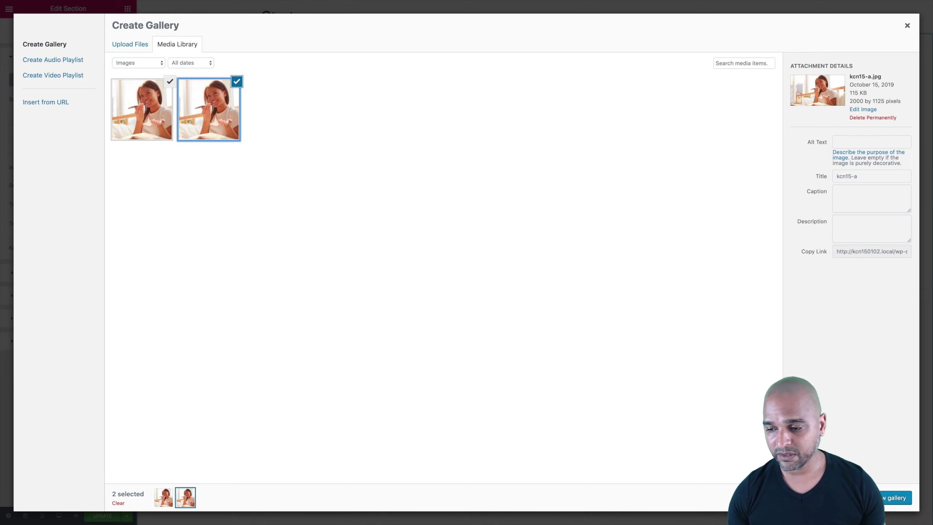
left_click(895, 497)
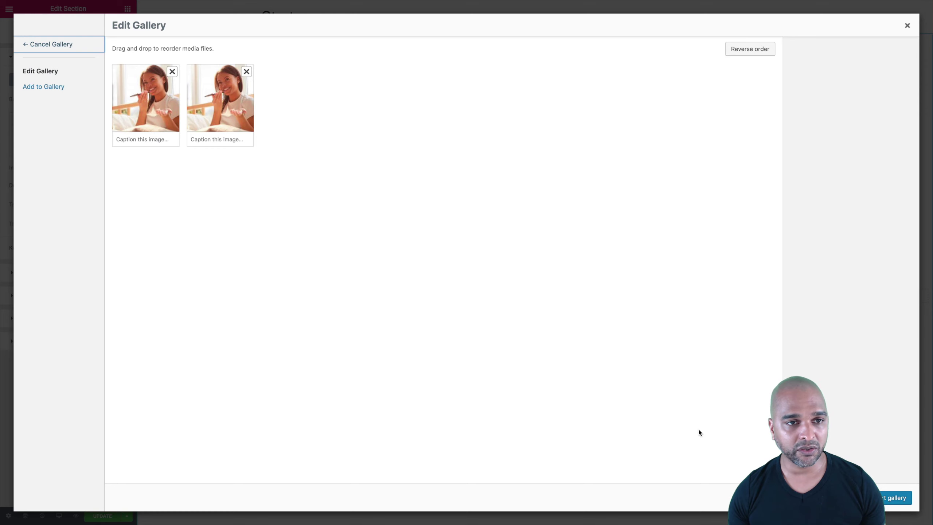
left_click(894, 498)
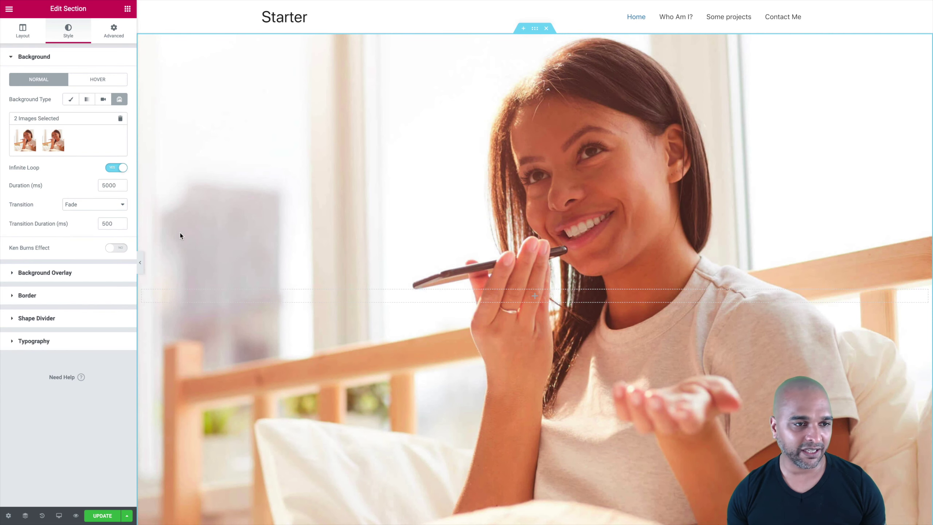
left_click(110, 169)
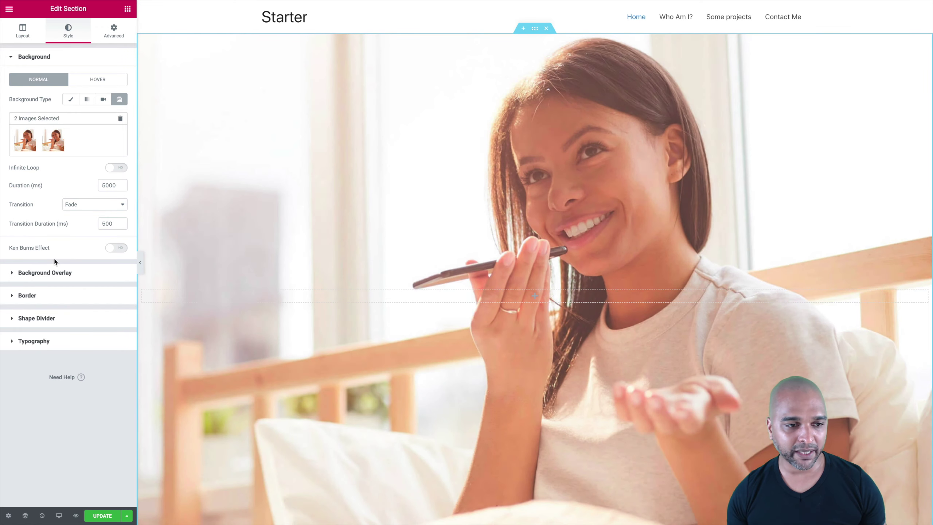
Step: Add a classic background overlay to the section in the blue colour #4054b2
left_click(35, 272)
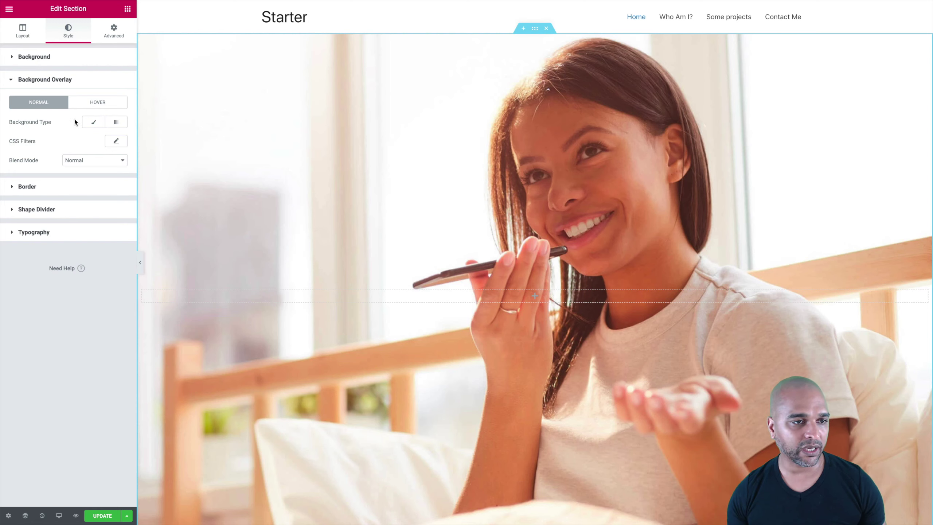
left_click(94, 122)
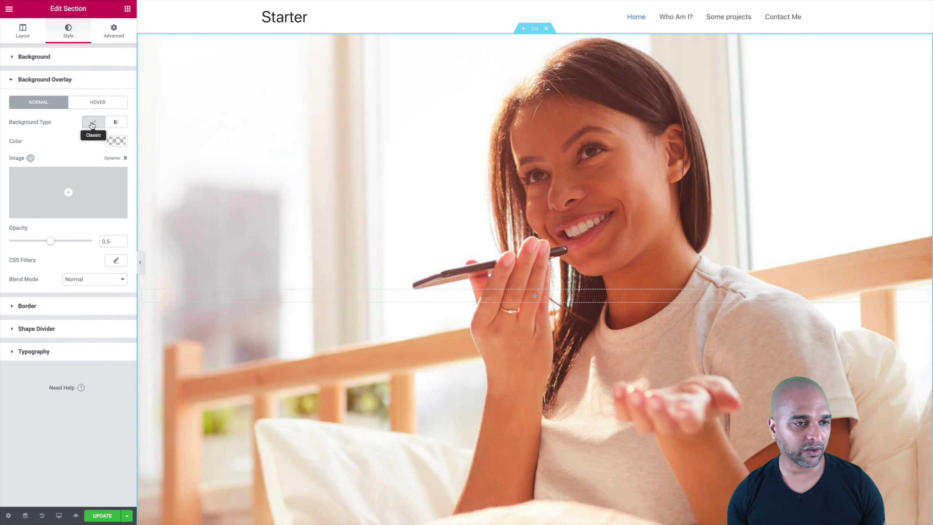
left_click(117, 140)
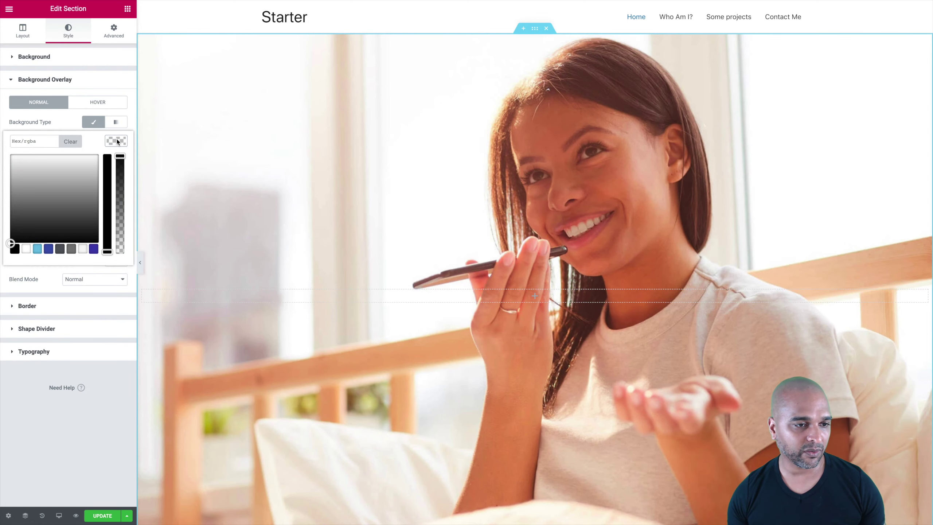
left_click(49, 249)
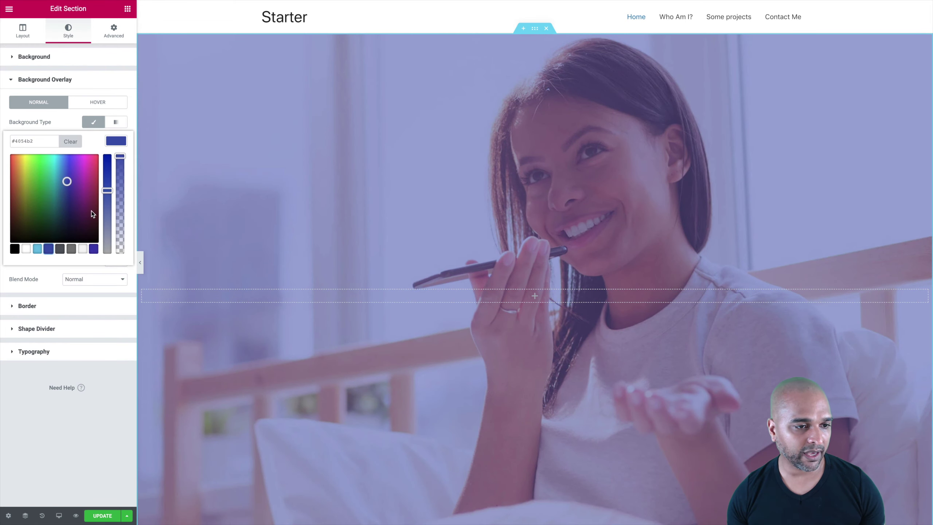
left_click(21, 275)
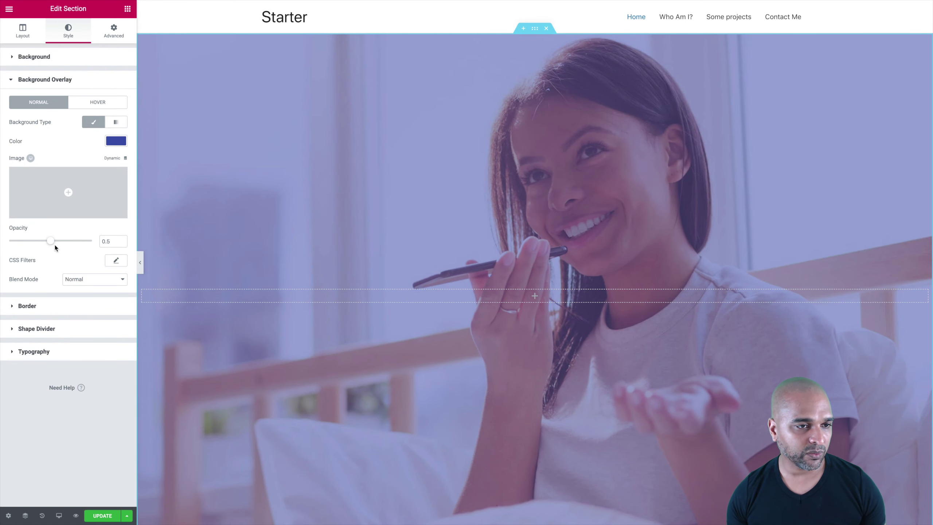
Step: Lower the alpha of the overlay's blue colour to about 0.8
left_click(112, 144)
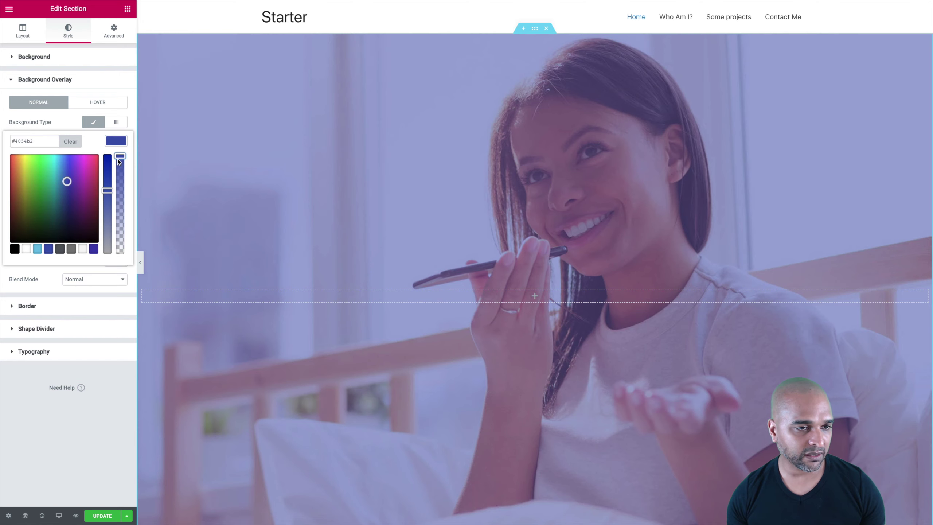
left_click_drag(117, 160, 117, 177)
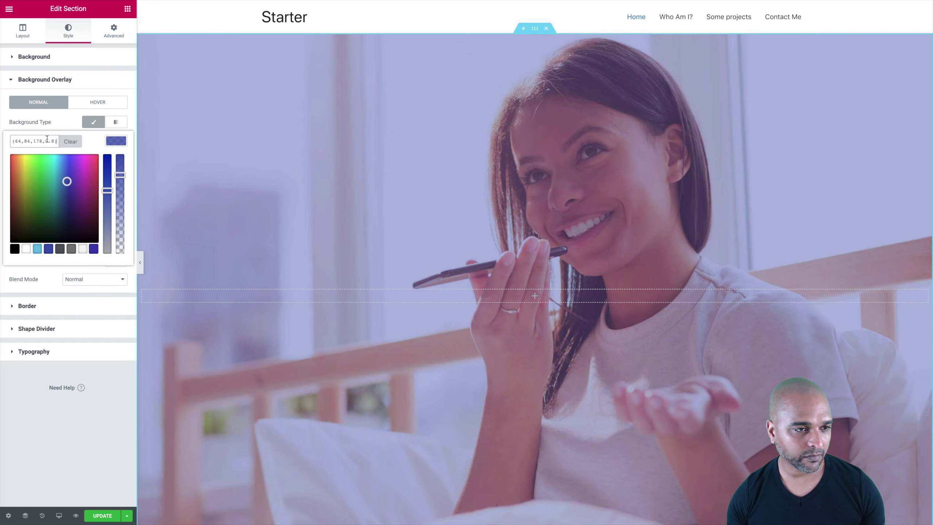
left_click(240, 208)
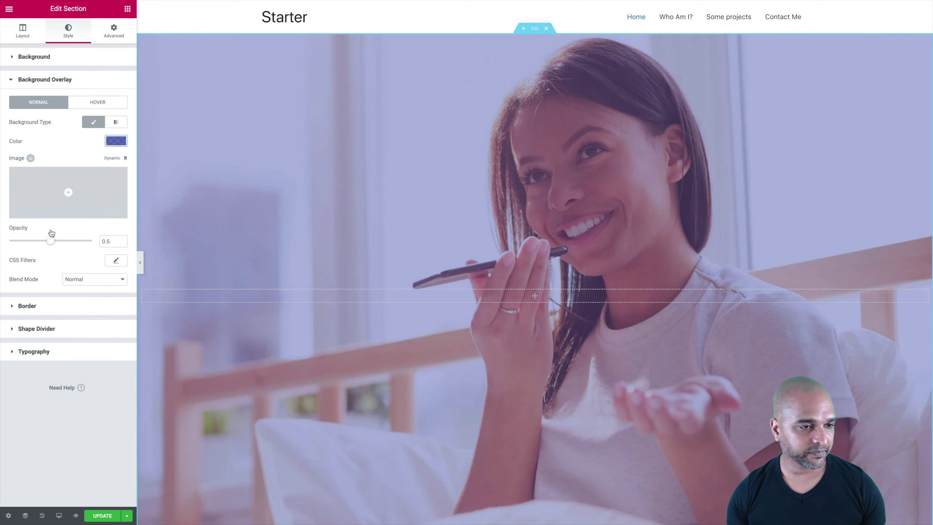
left_click(112, 144)
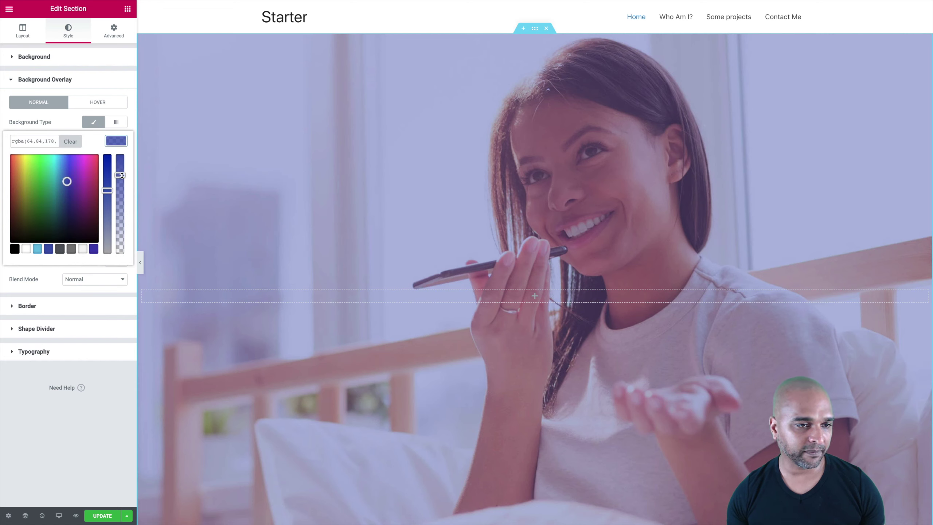
left_click(116, 142)
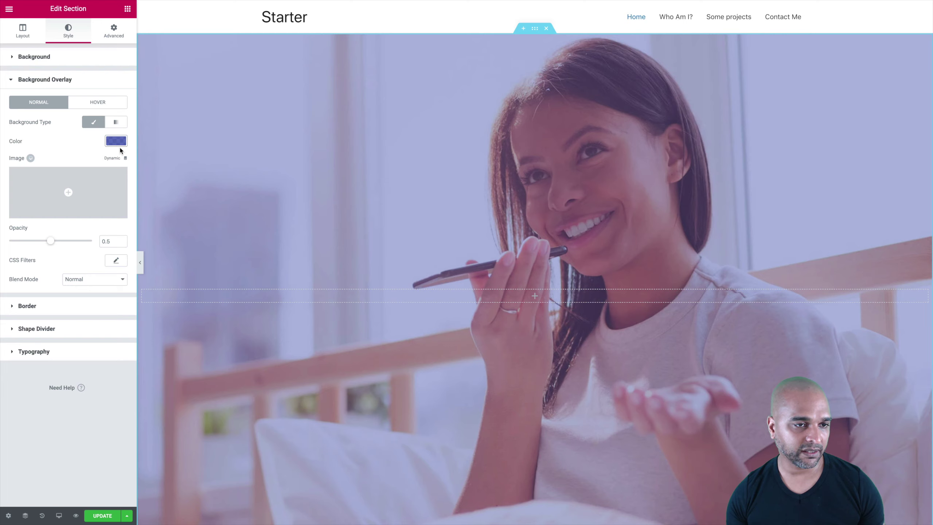
left_click(112, 240)
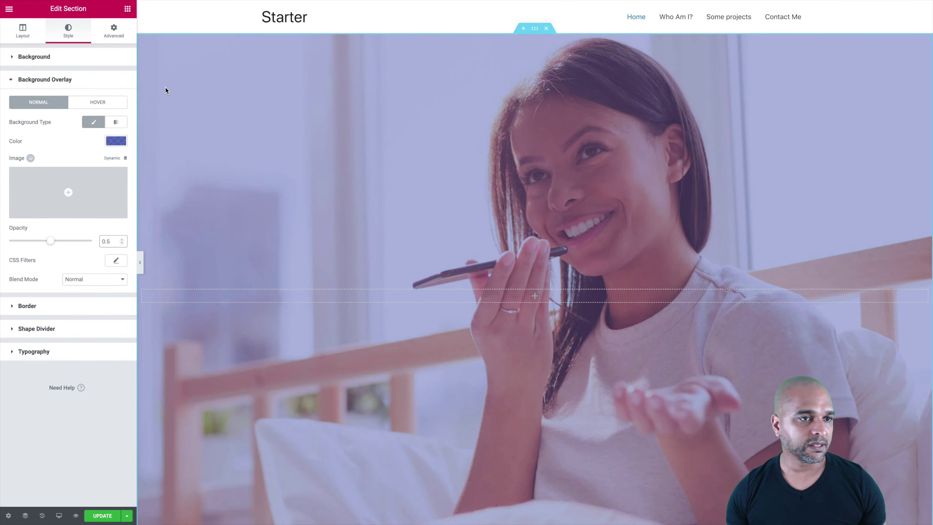
left_click(28, 438)
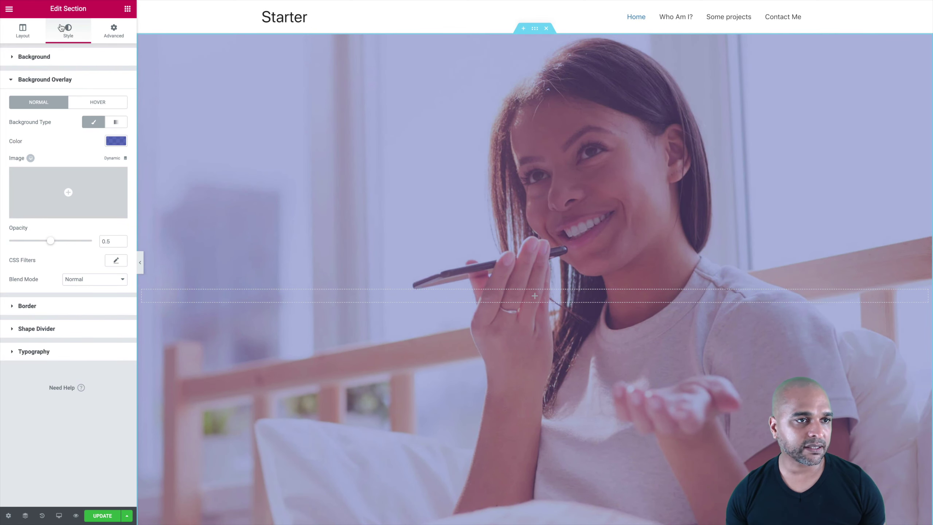
Step: Add a Heading widget to the section, with its HTML tag set to H1 and its alignment set to centre
left_click(128, 10)
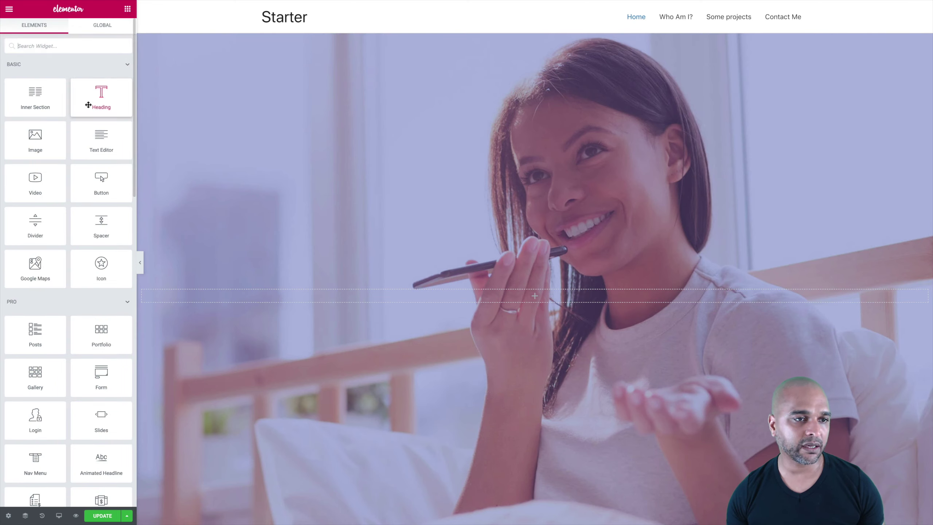
left_click_drag(93, 95, 390, 294)
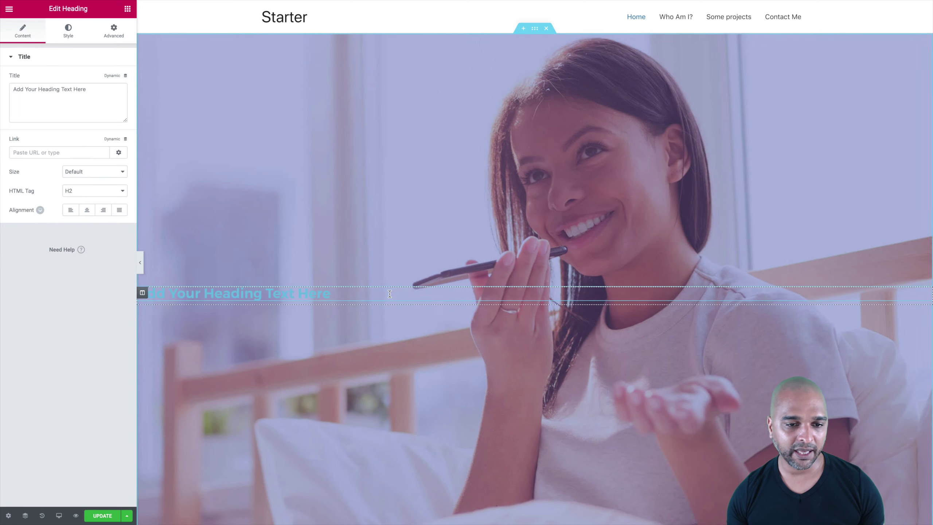
left_click(79, 191)
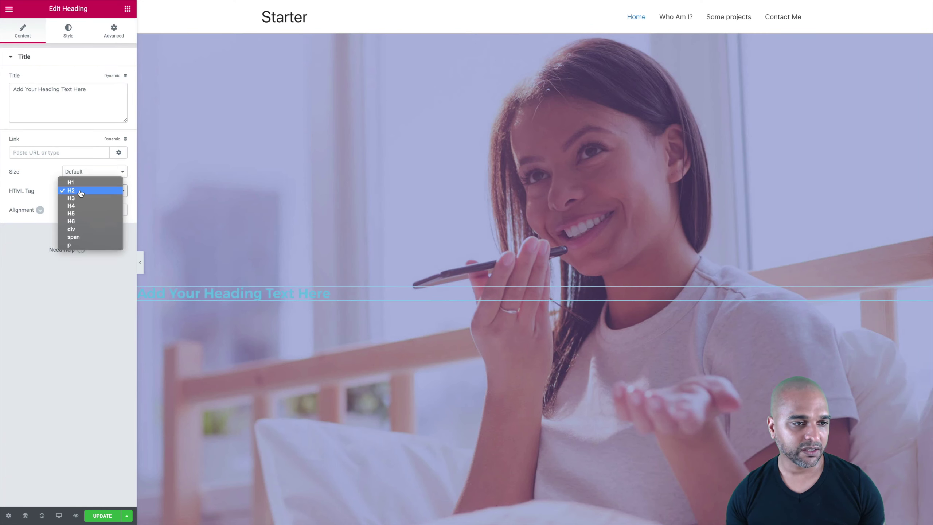
left_click(73, 184)
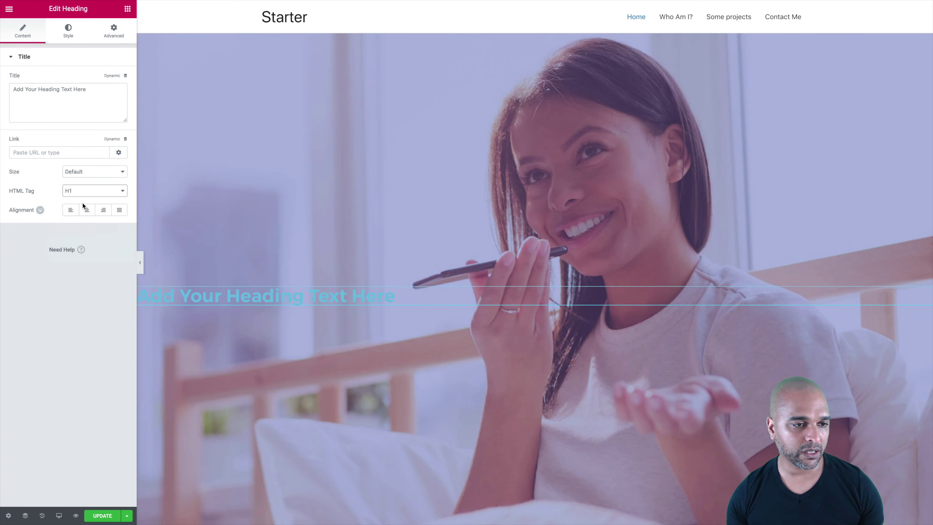
left_click(86, 209)
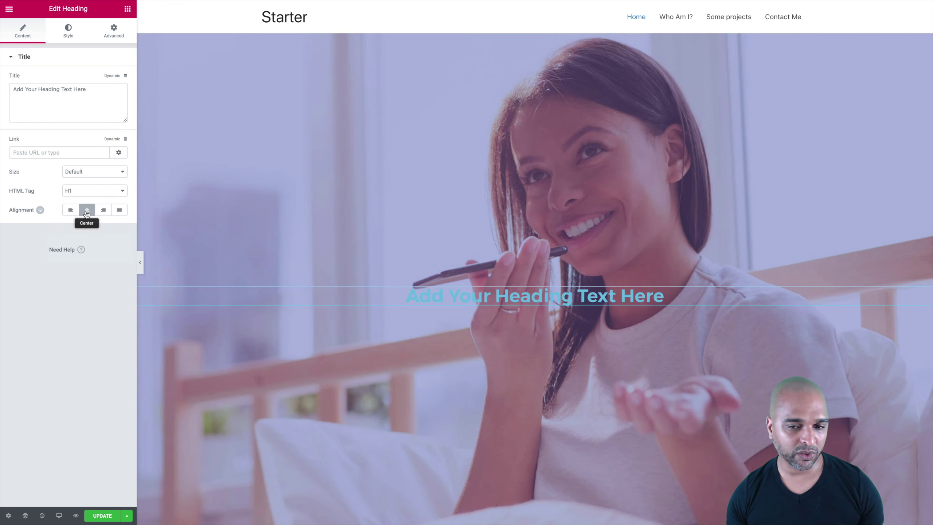
Step: Set the heading's text colour to white
left_click(68, 36)
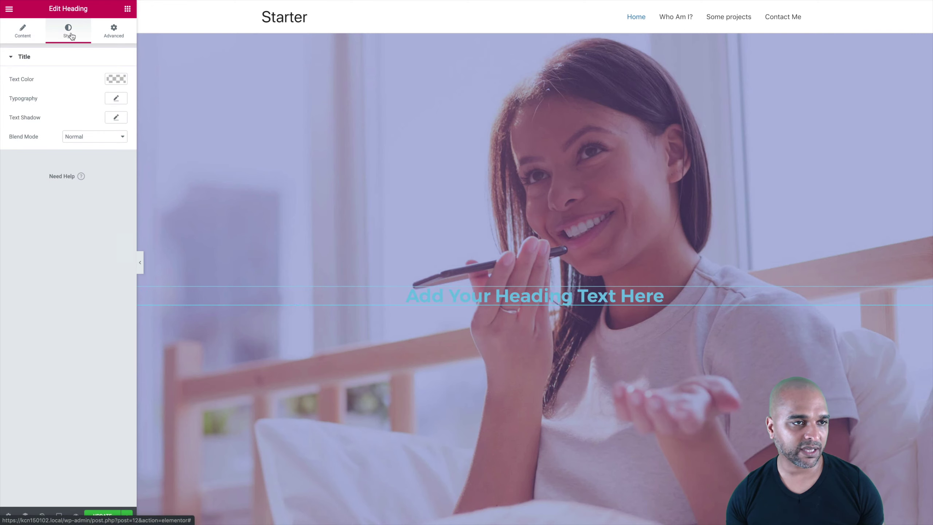
left_click(115, 79)
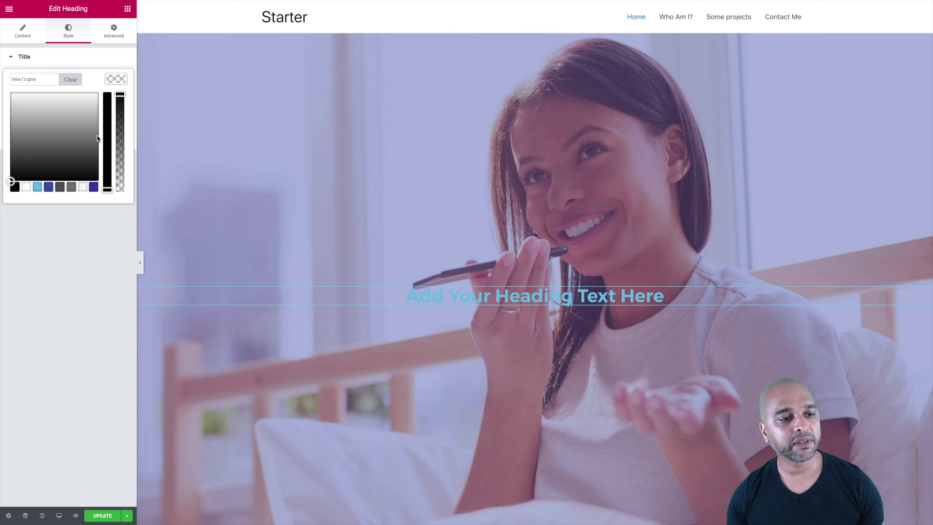
left_click(26, 187)
left_click(62, 273)
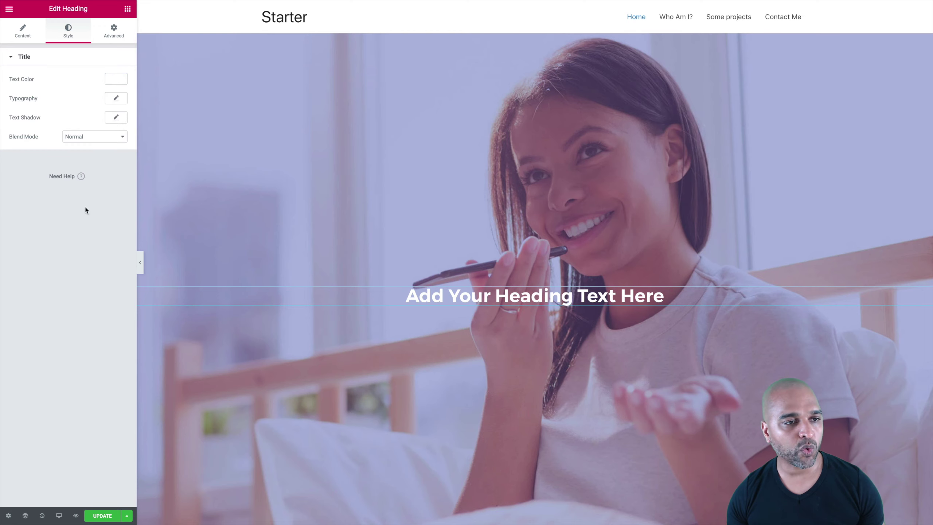
Step: Set the heading's typography to Bold weight with an Uppercase transform
left_click(115, 100)
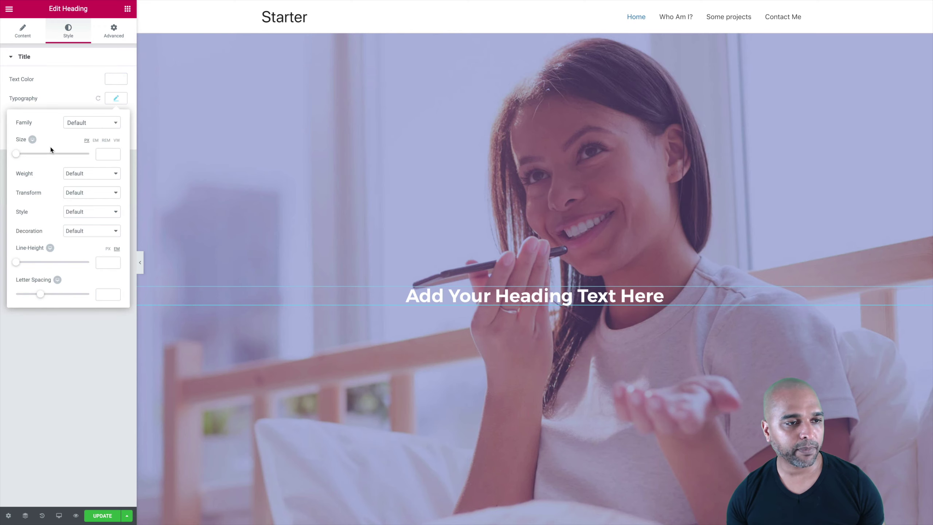
left_click(75, 173)
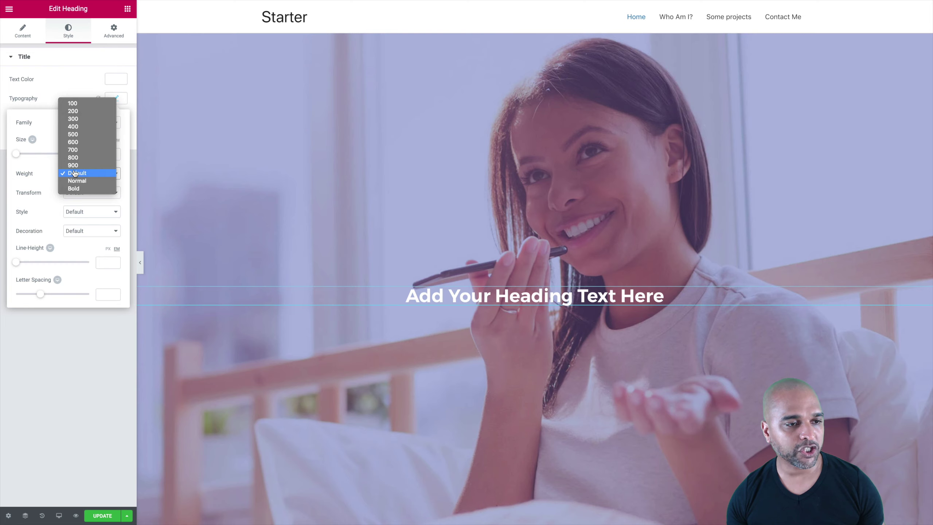
left_click(74, 188)
left_click(72, 193)
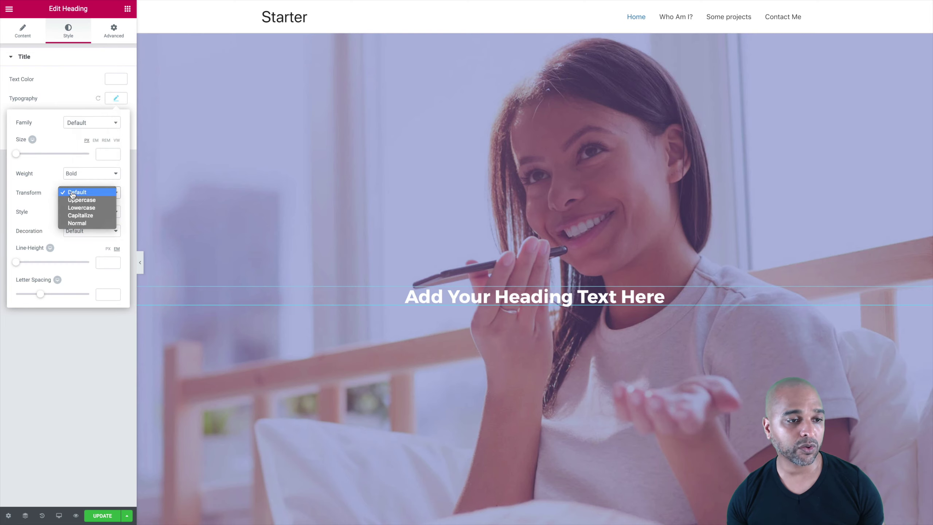
left_click(78, 200)
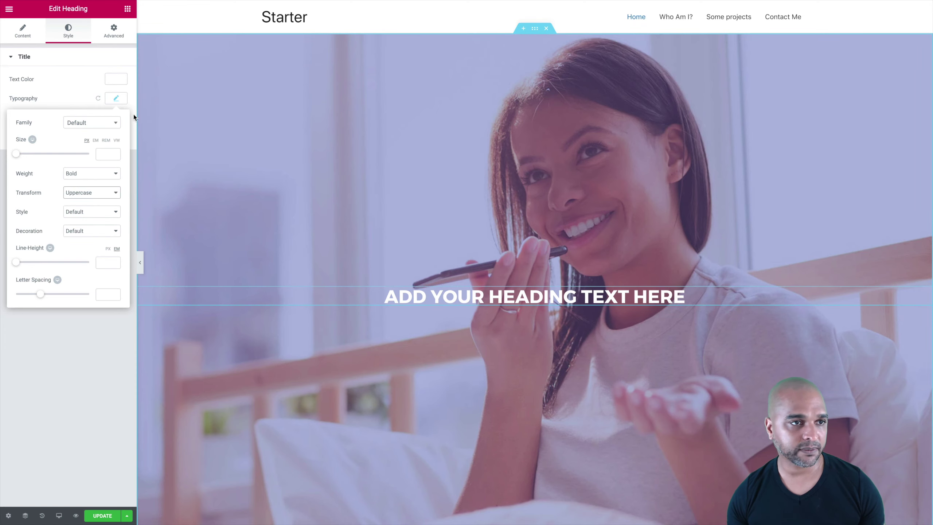
Step: Replace the heading's placeholder title with "Voice search will never be the same."
left_click(24, 34)
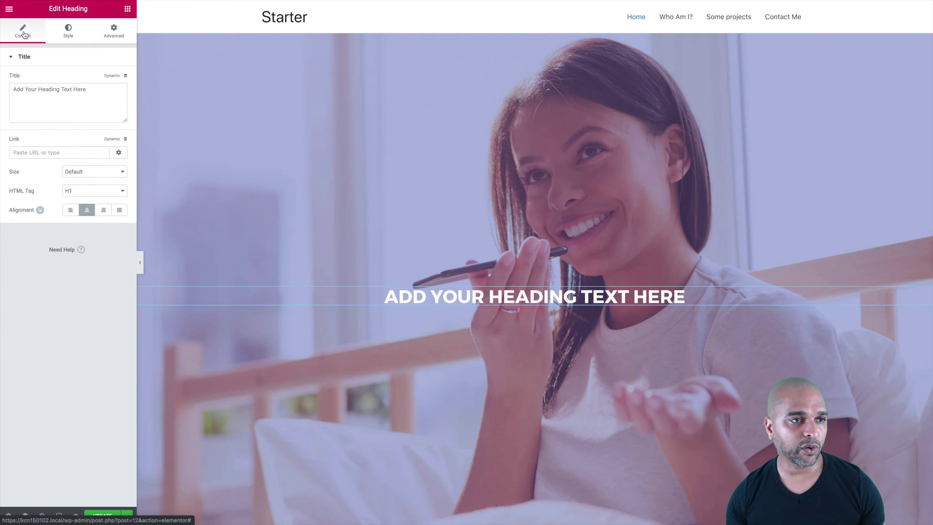
triple_click(47, 90)
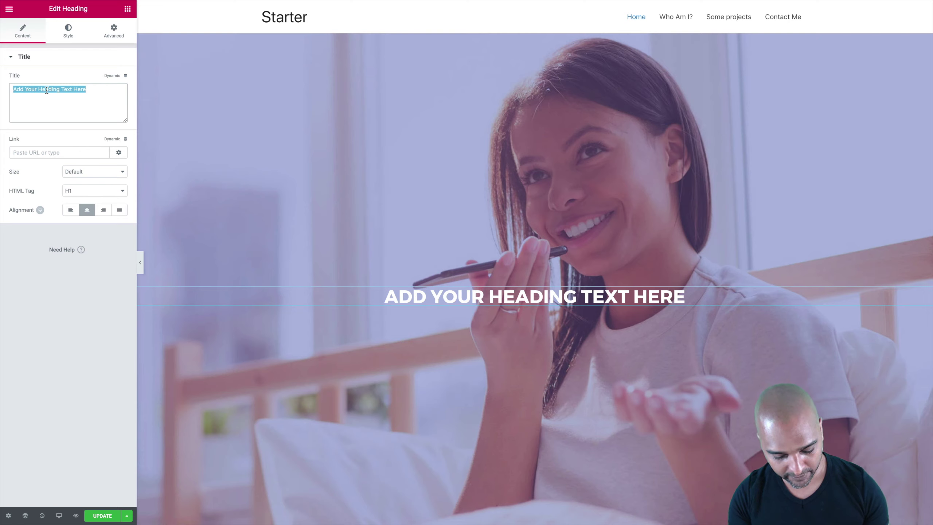
type("Voice")
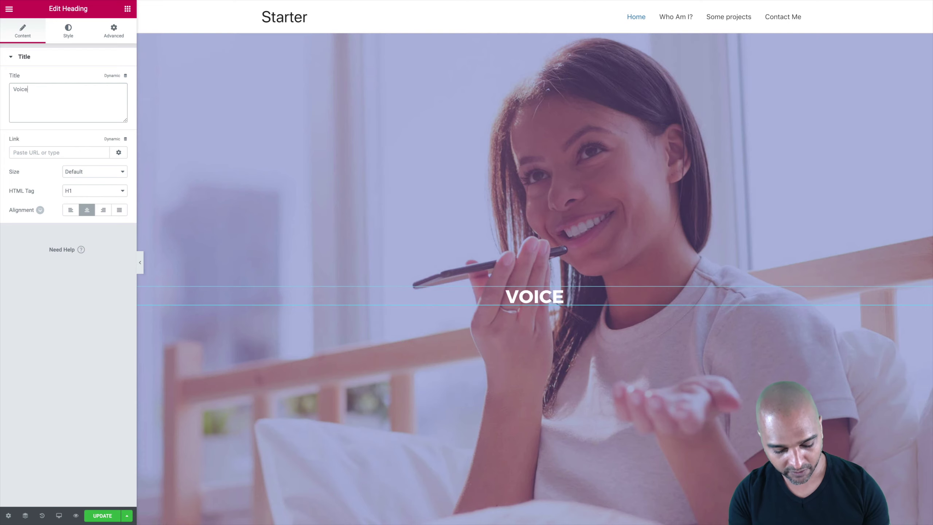
type(" search wi")
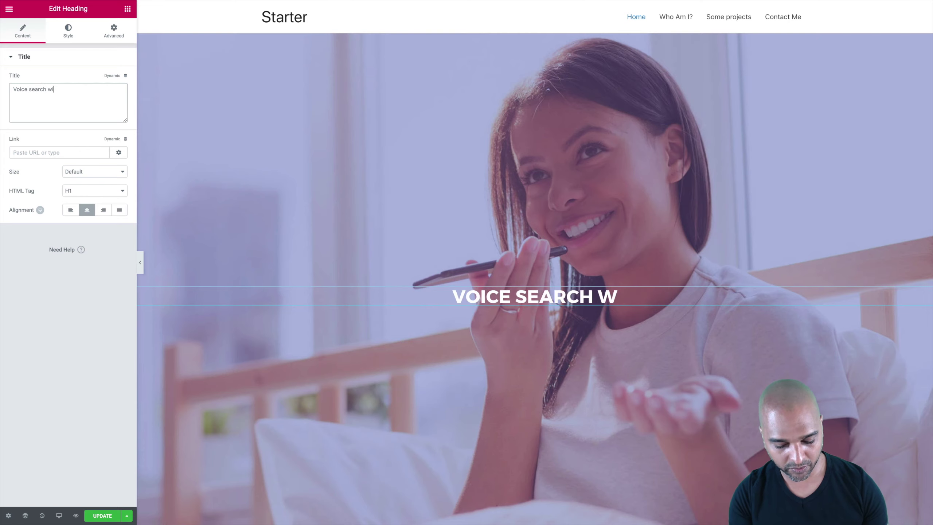
type("ll never be ")
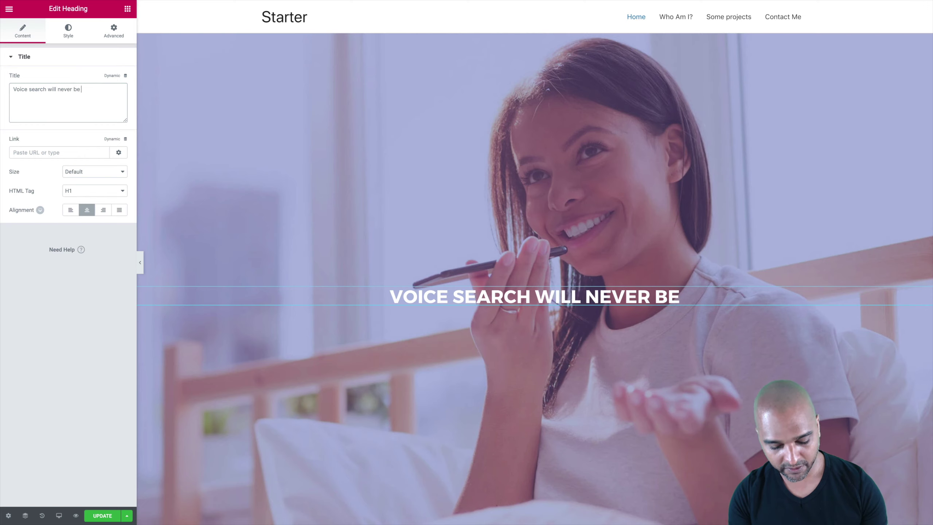
type("the same.")
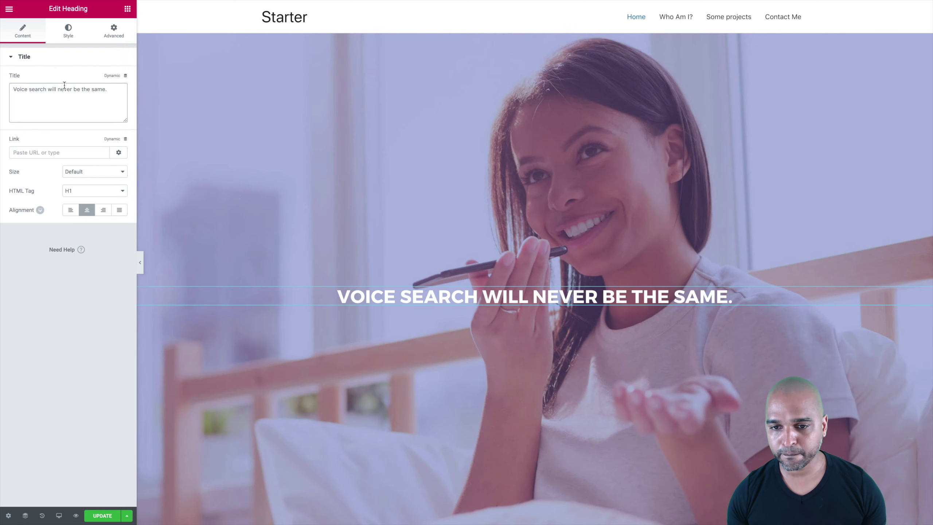
Step: Add a centred Button widget below the heading with the text "Meet the future" and the link #discover
left_click(128, 10)
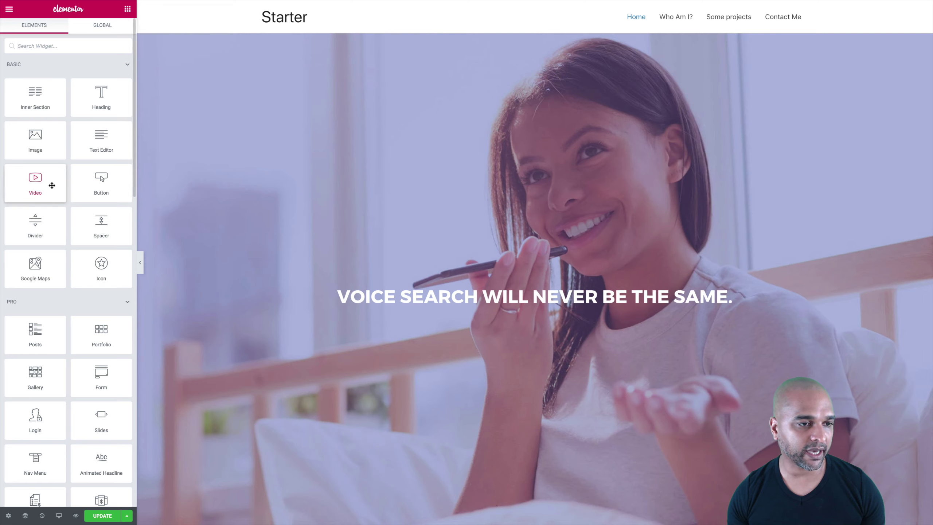
left_click_drag(90, 195, 515, 308)
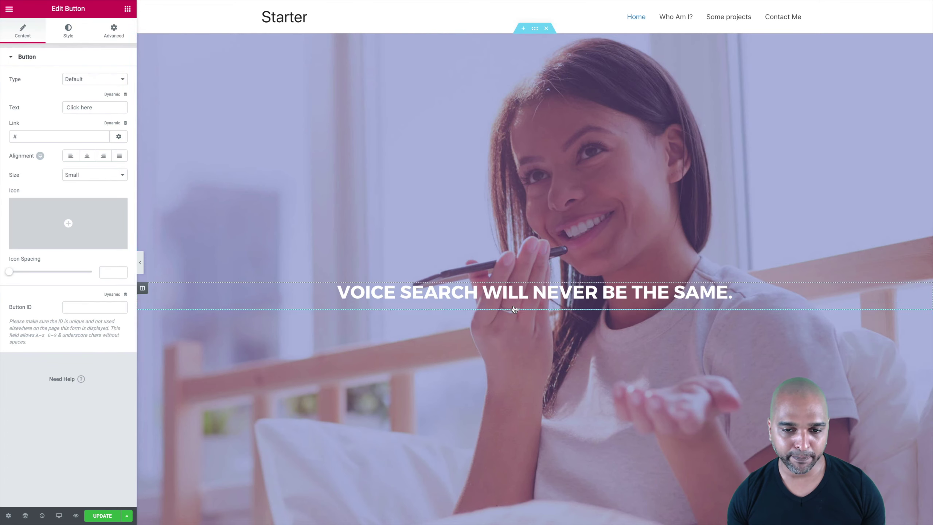
left_click(86, 158)
triple_click(75, 107)
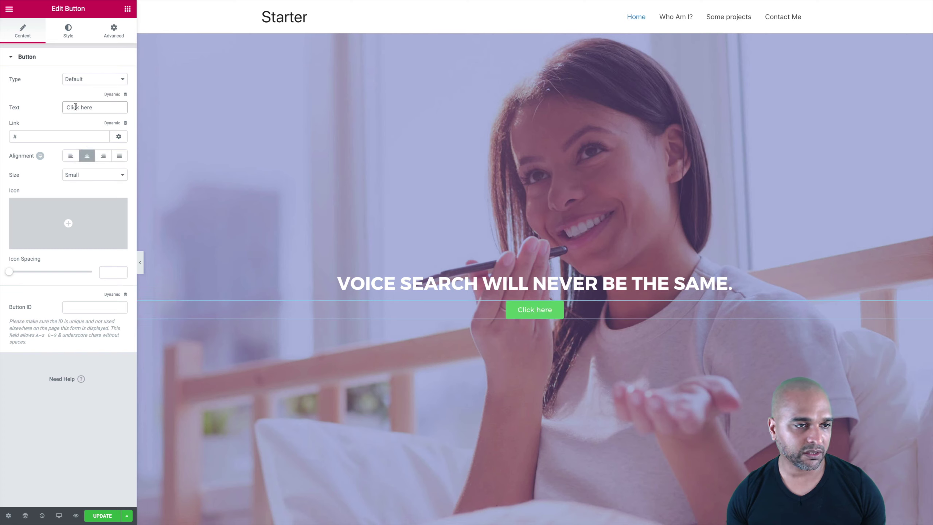
type("Meet the future")
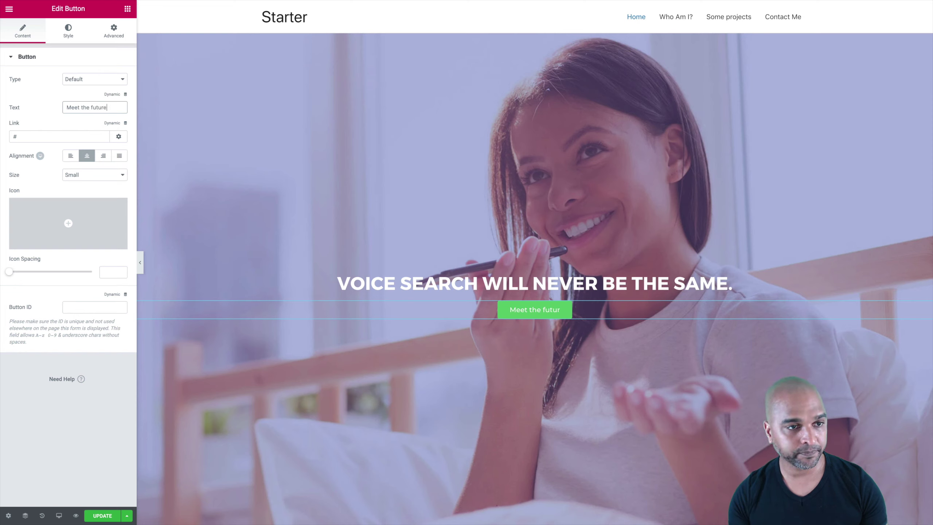
left_click(18, 137)
type("discover")
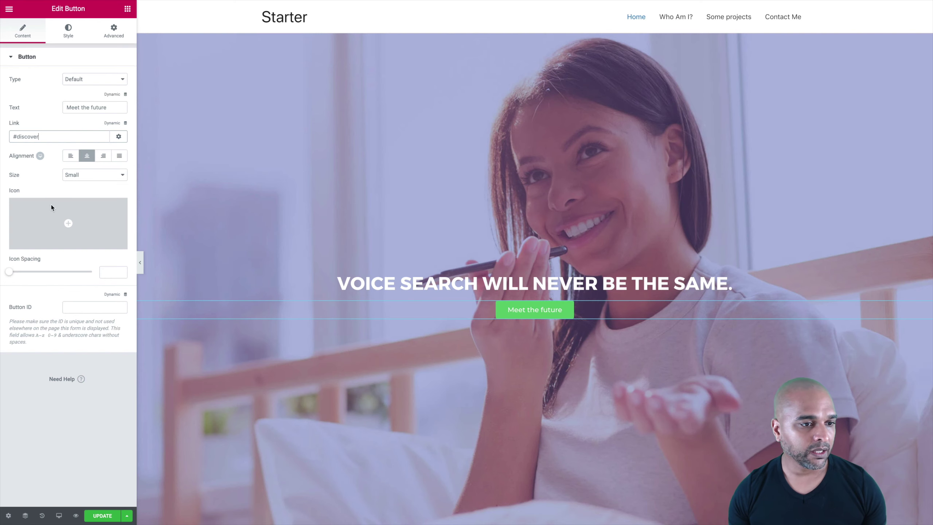
Step: Give the button a blue #4054b2 background and a white text colour in its normal state
left_click(68, 36)
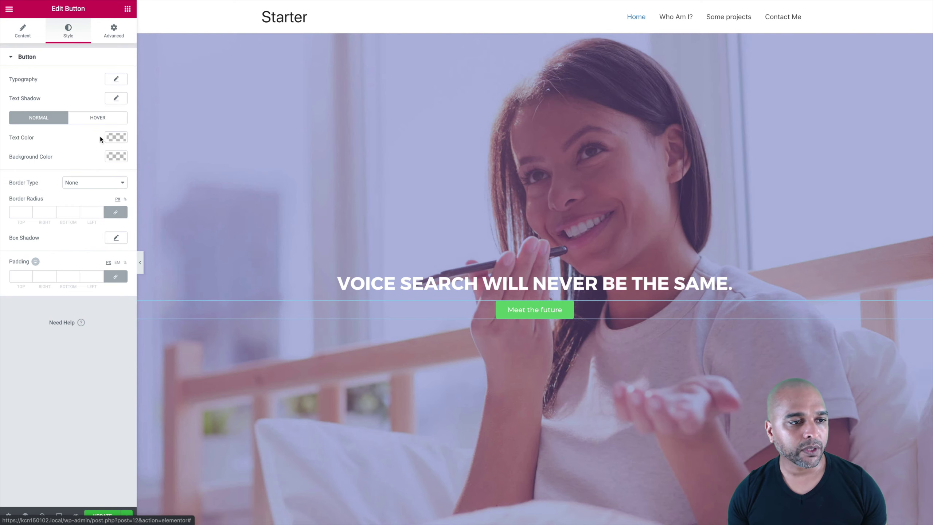
left_click(115, 157)
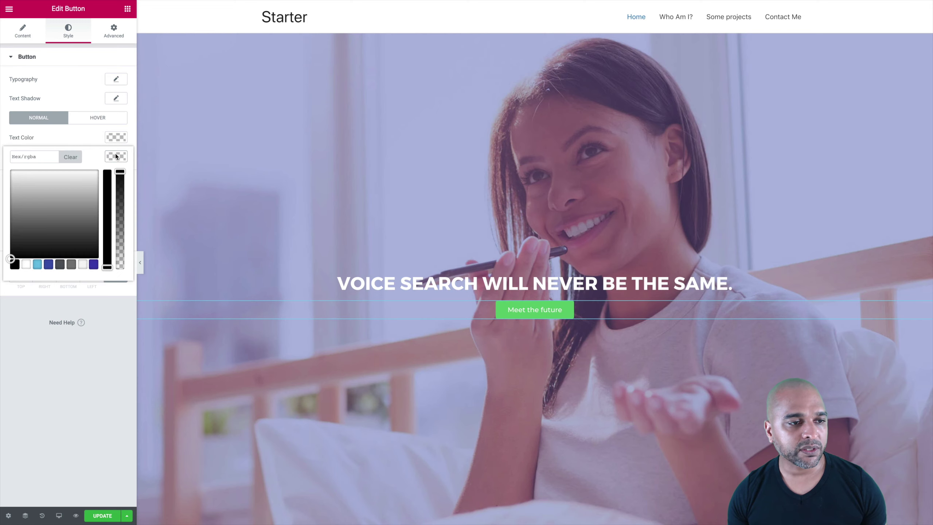
left_click(49, 265)
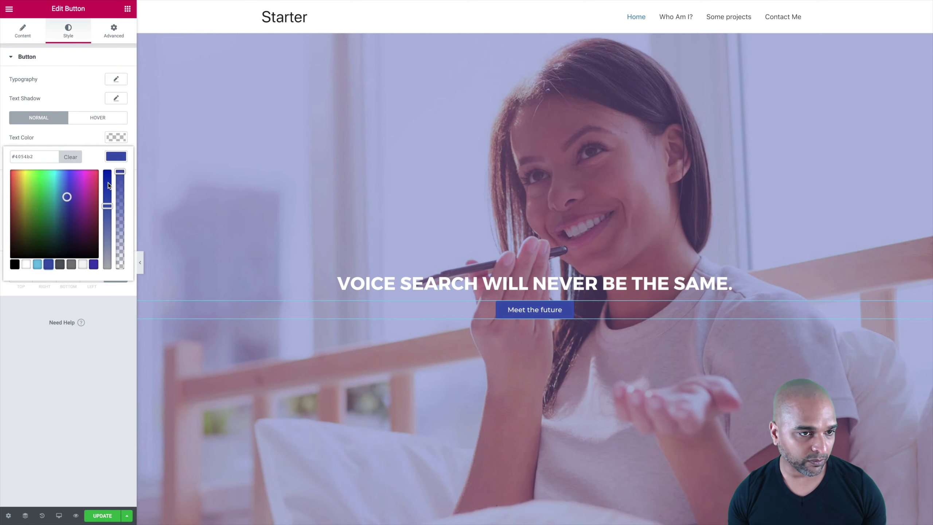
left_click(116, 156)
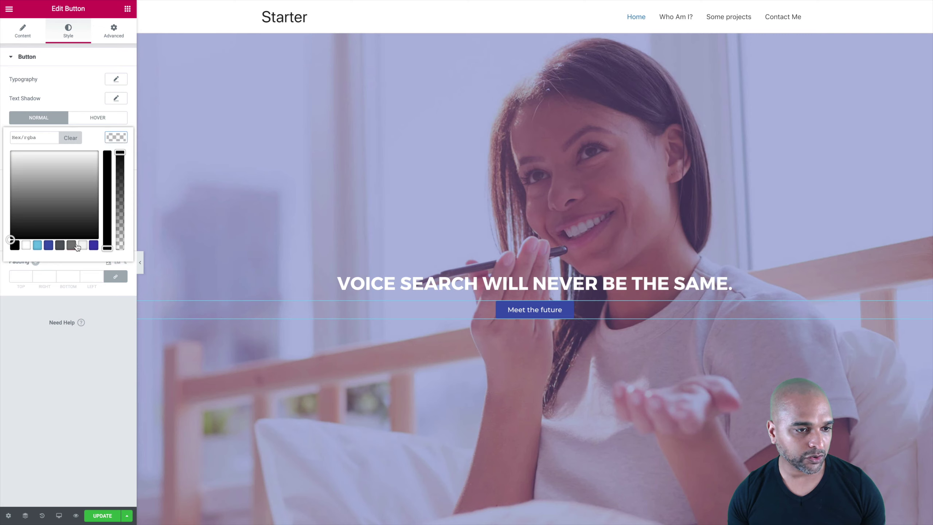
left_click(26, 246)
left_click(111, 140)
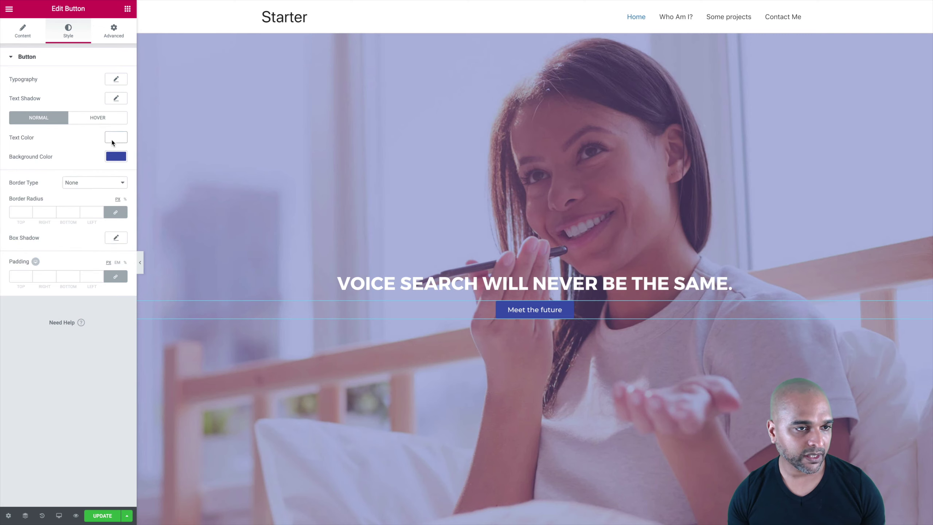
Step: Change the button's normal-state background colour to the darker blue #423eb2
left_click(97, 118)
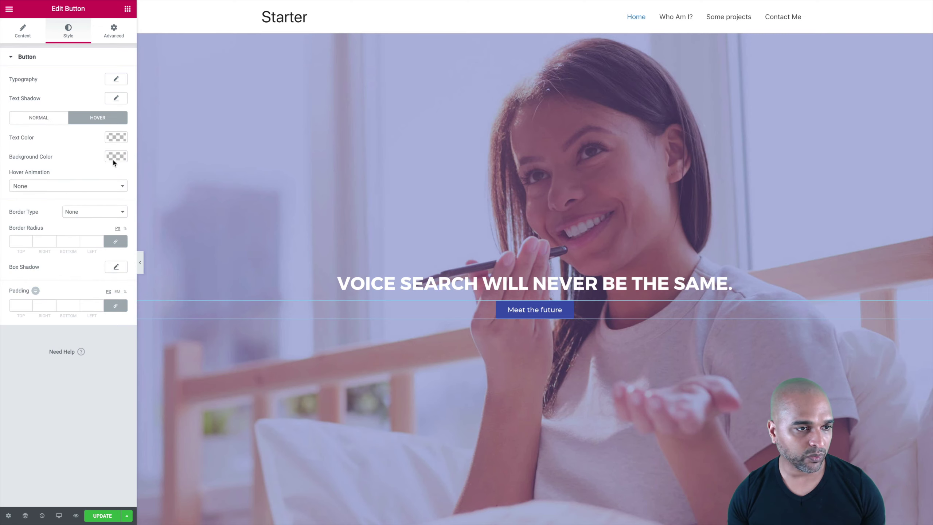
left_click(60, 119)
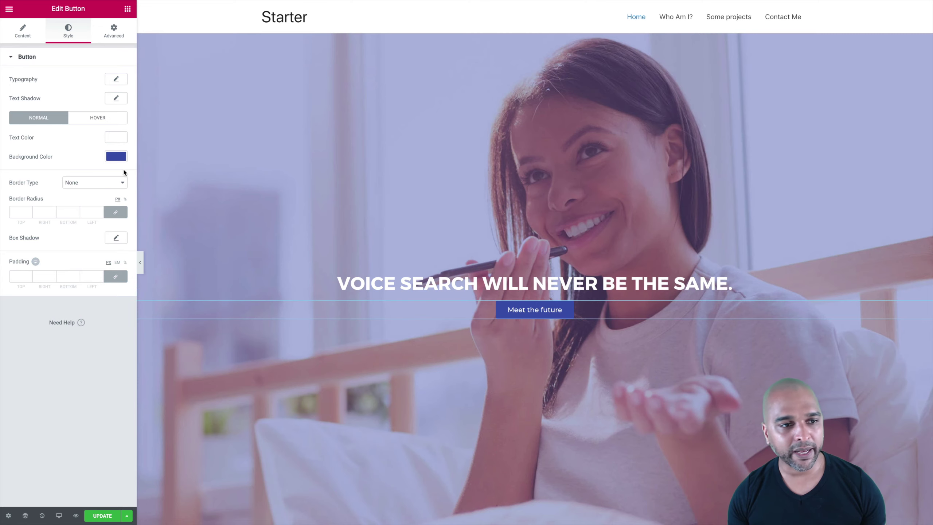
left_click(115, 157)
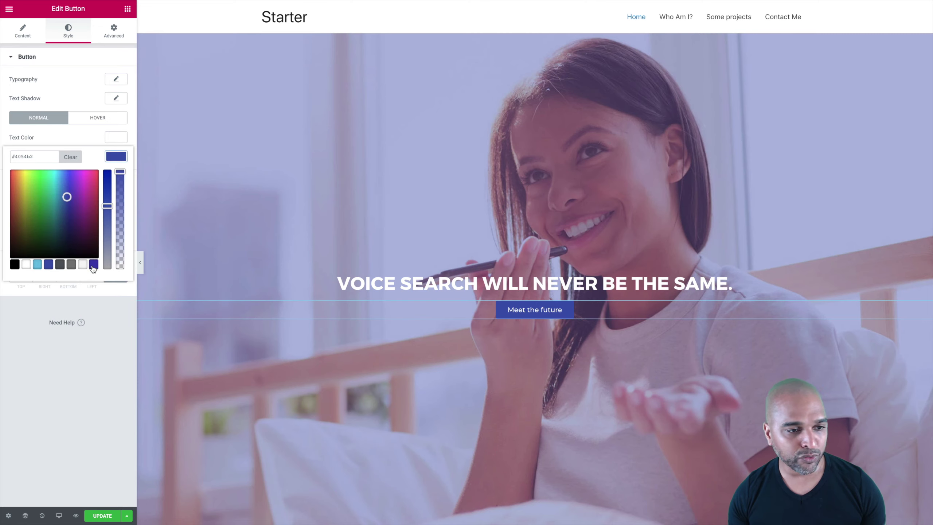
left_click(93, 266)
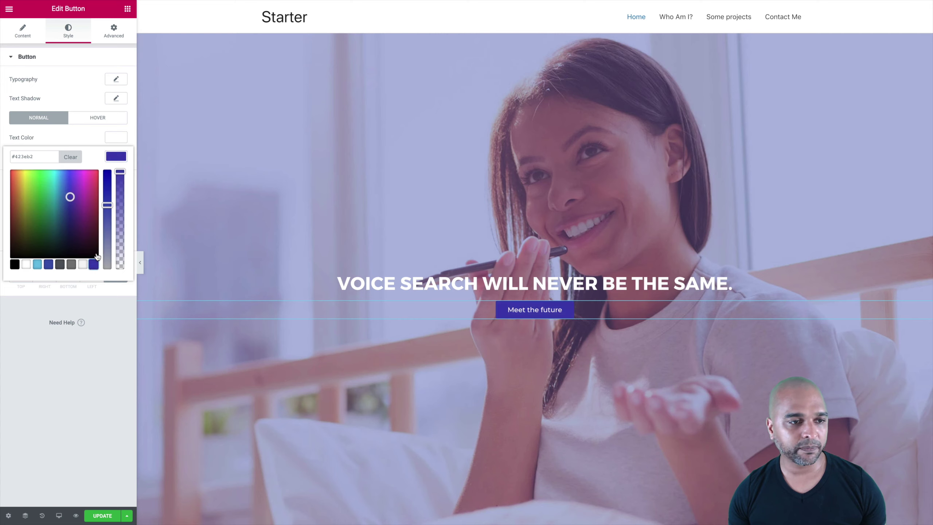
left_click(36, 123)
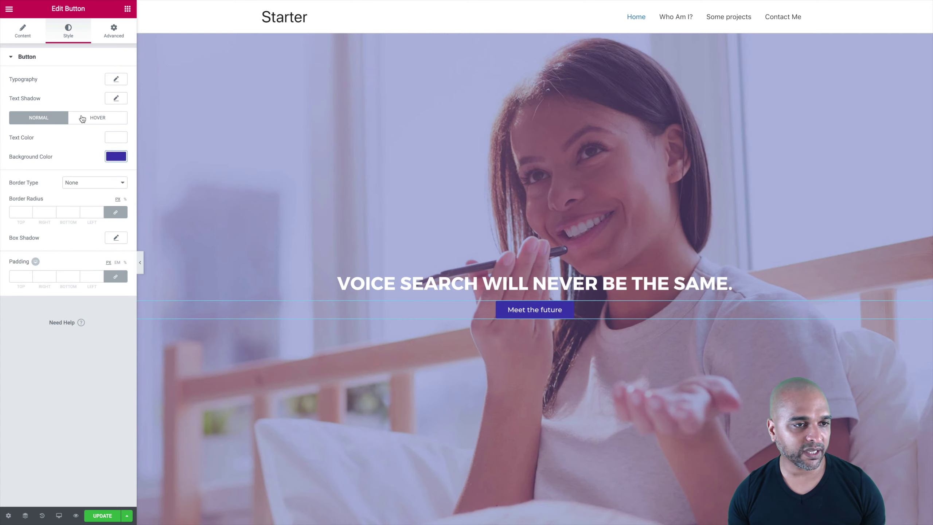
Step: Give the button's hover state a blue #4054b2 background and a white #ffffff text colour
left_click(85, 118)
left_click(116, 157)
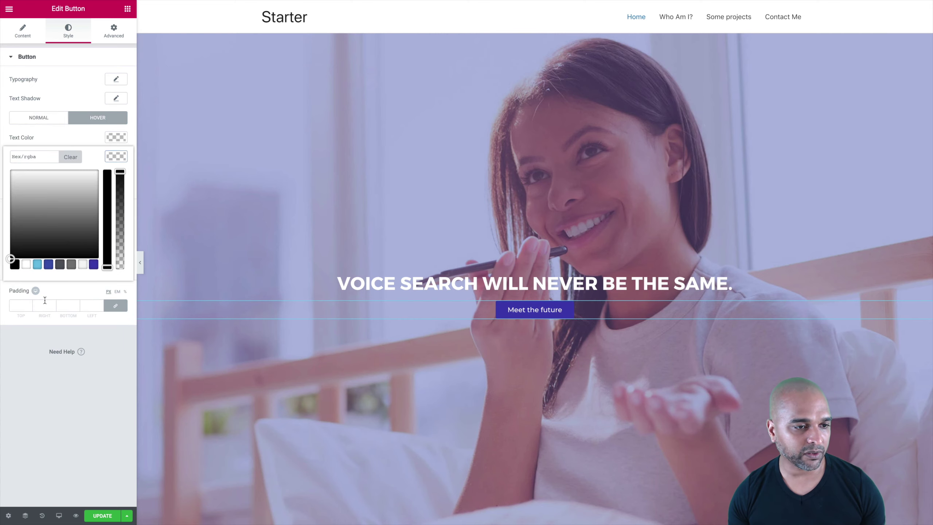
left_click(49, 265)
left_click(109, 158)
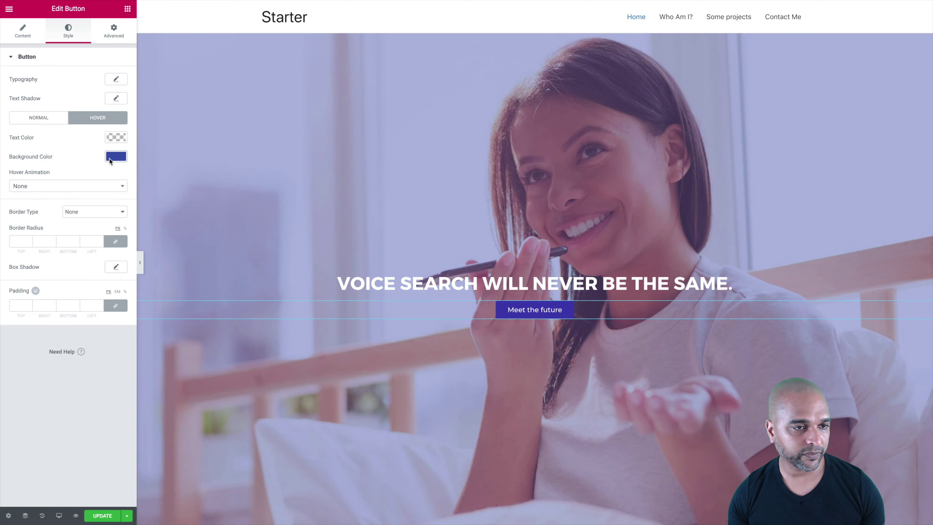
left_click(116, 137)
left_click(28, 246)
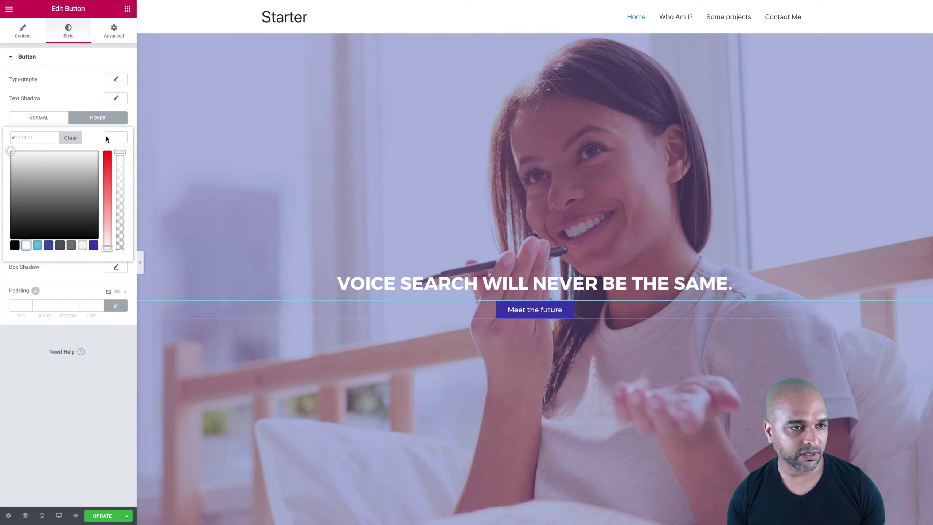
left_click(109, 136)
Step: Set the button's hover animation to Float and its border radius to 50 px on all corners
left_click(46, 186)
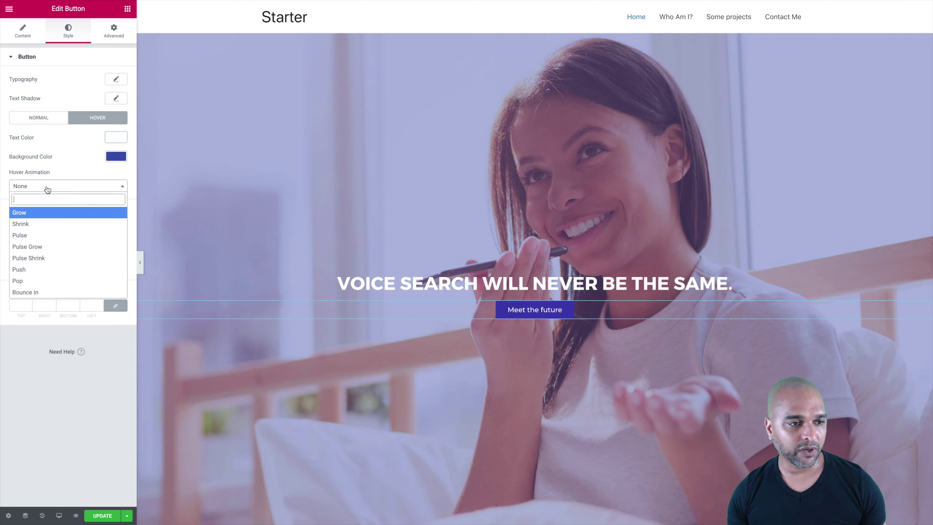
type("float")
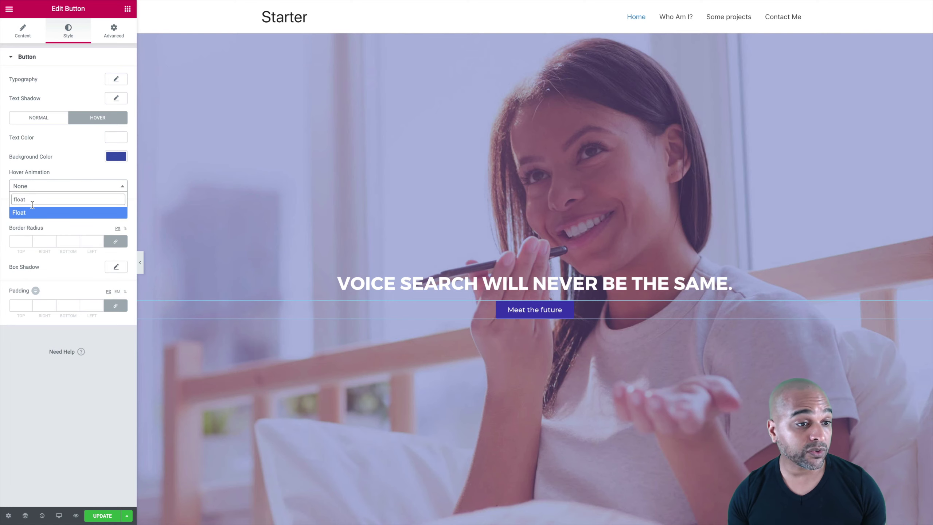
left_click(20, 215)
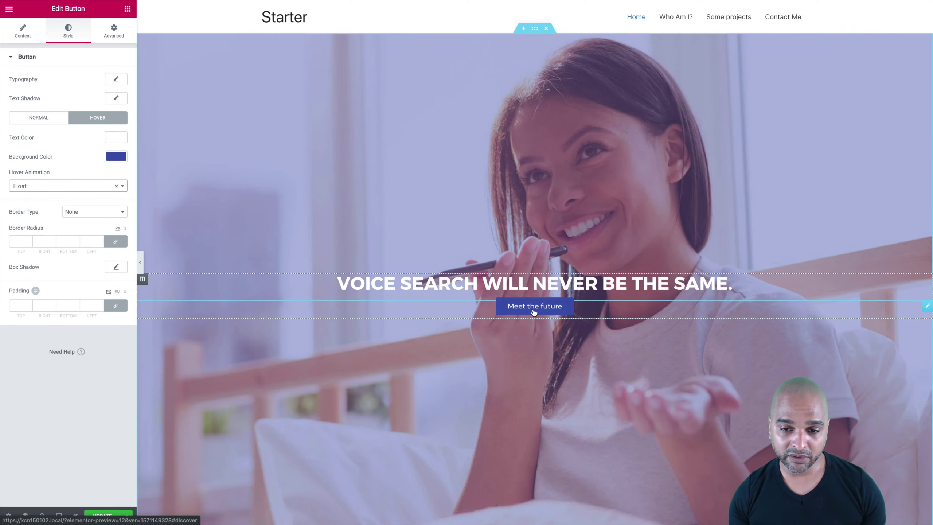
left_click(13, 241)
type("50")
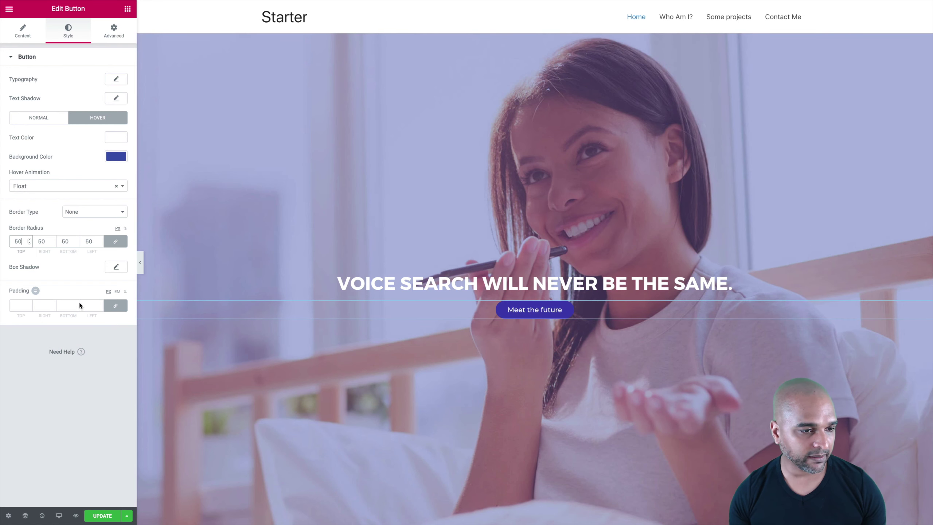
Step: Unlink the button's padding values and set them to 15 px top and bottom and 70 px right and left
left_click(116, 309)
double_click(18, 305)
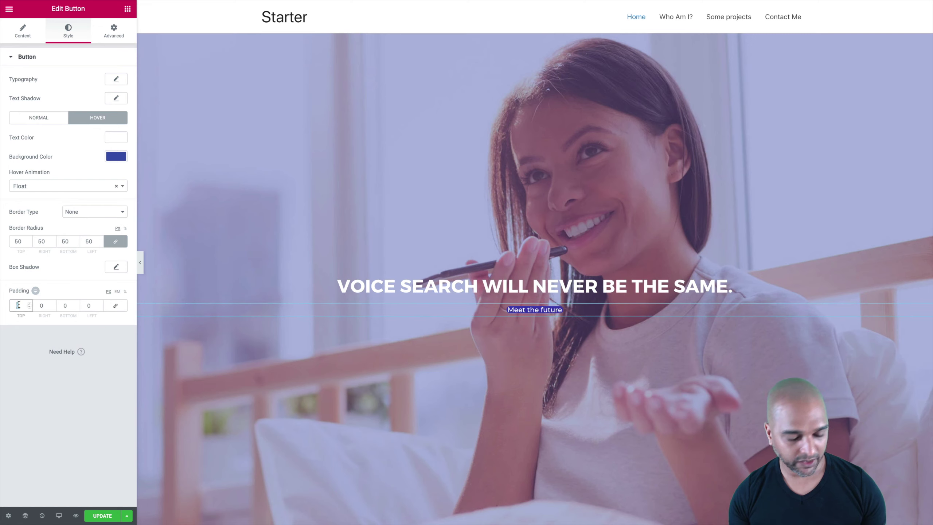
type("15")
key("Tab")
type("70")
key("Tab")
type("15")
key("Tab")
type("70")
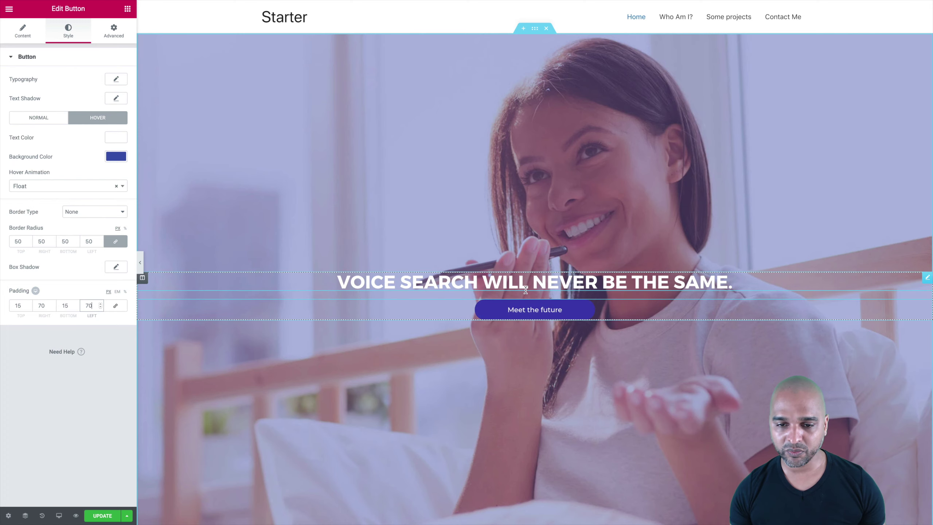
Step: Unlink the hero heading's margins and set a 30 px bottom margin and a 90 px top margin
left_click(926, 279)
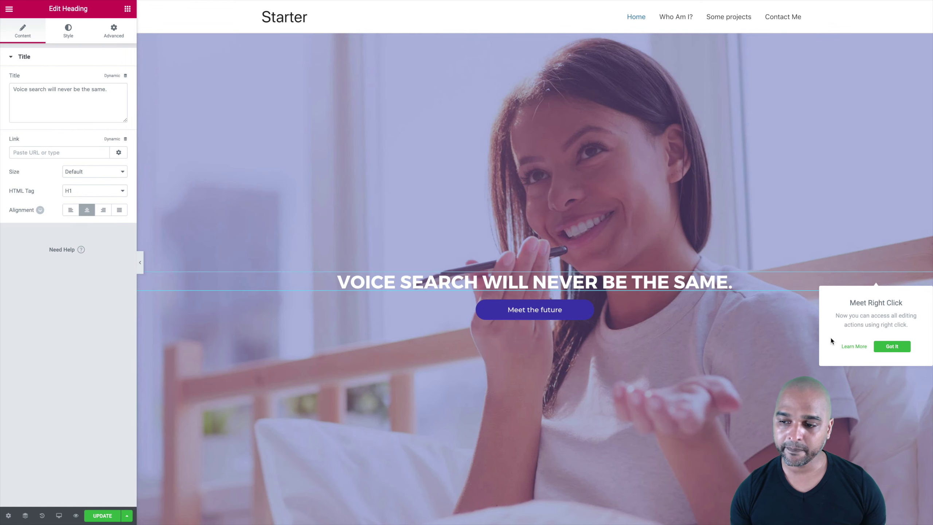
left_click(889, 347)
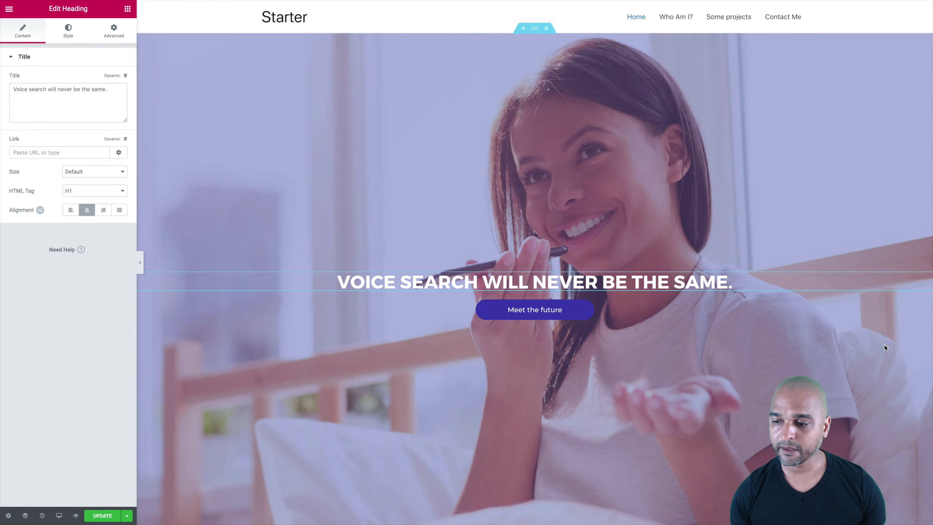
left_click(109, 36)
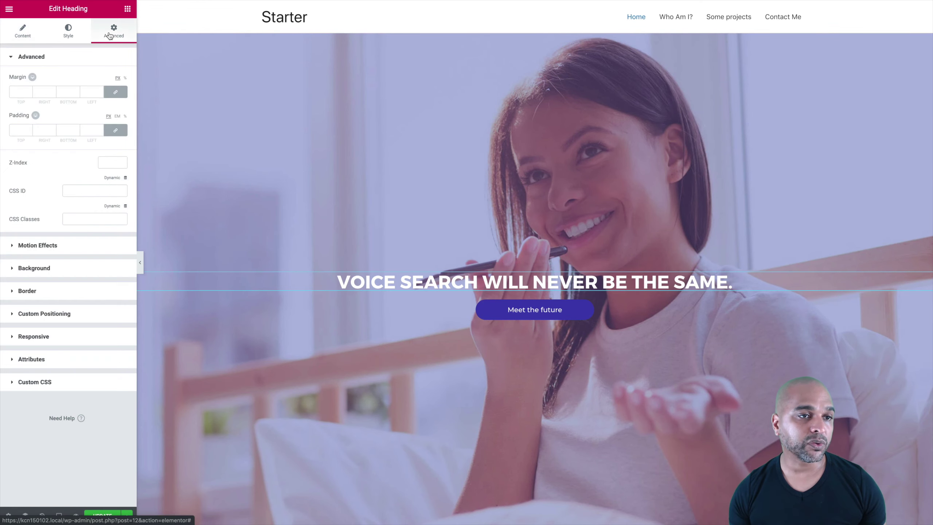
left_click(113, 94)
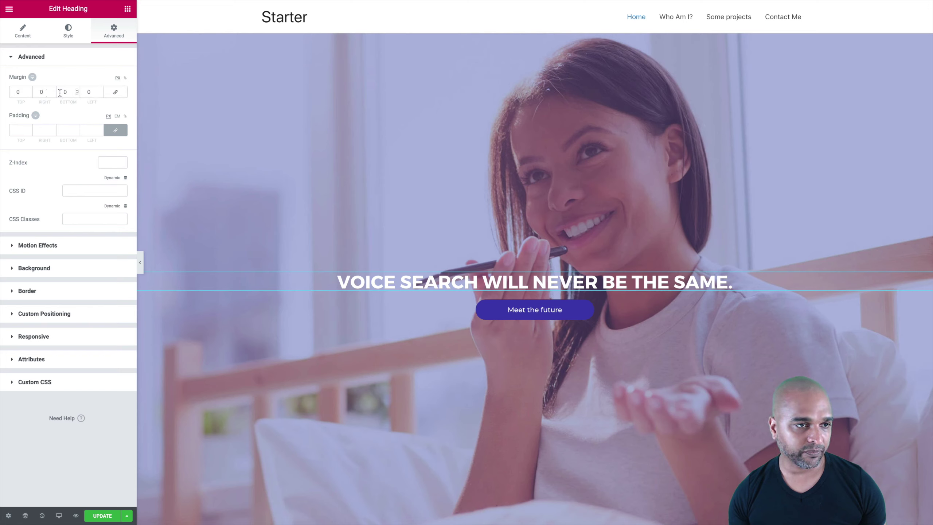
left_click(61, 93)
type("3")
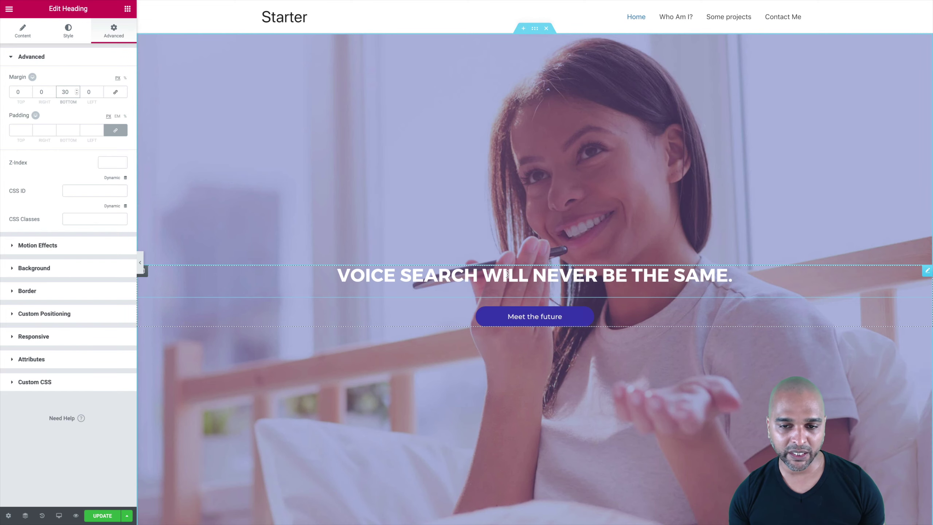
left_click(19, 88)
type("9")
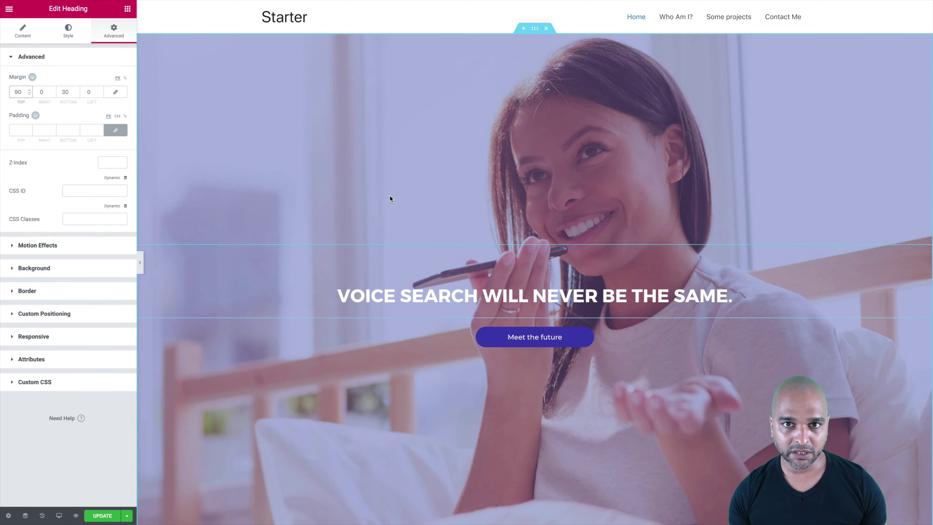
Step: Insert the black "Company is a collective of passionates striving to build delightful products." block from the template library below the hero section
scroll(402, 182, "down", 3)
scroll(402, 182, "up", 3)
scroll(402, 182, "down", 2)
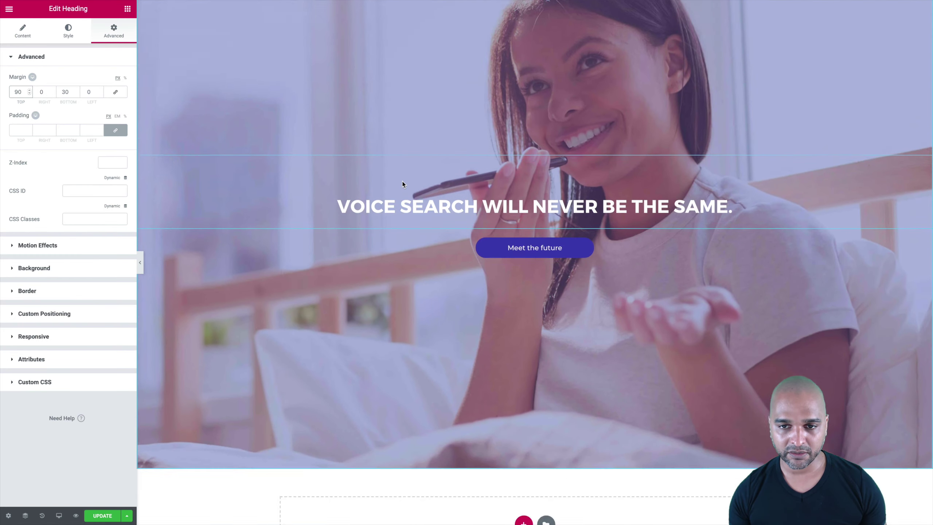
scroll(403, 182, "down", 2)
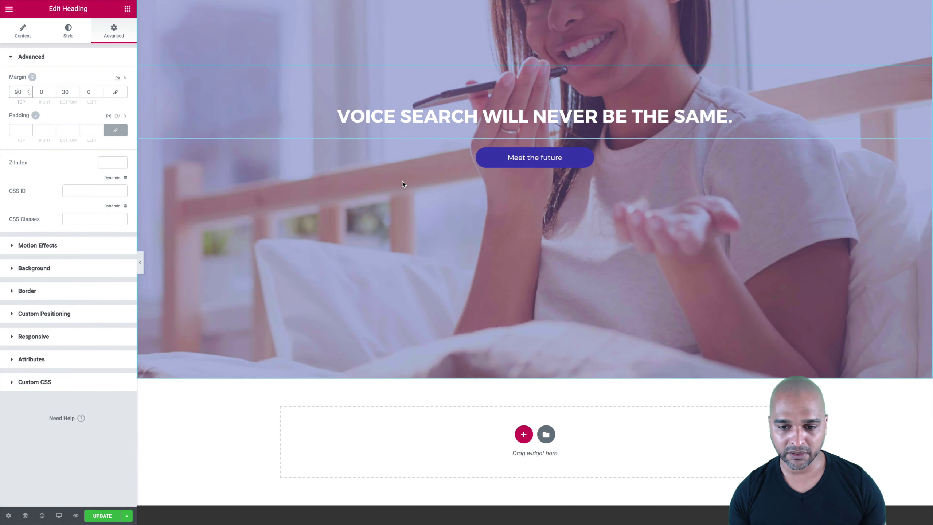
left_click(525, 434)
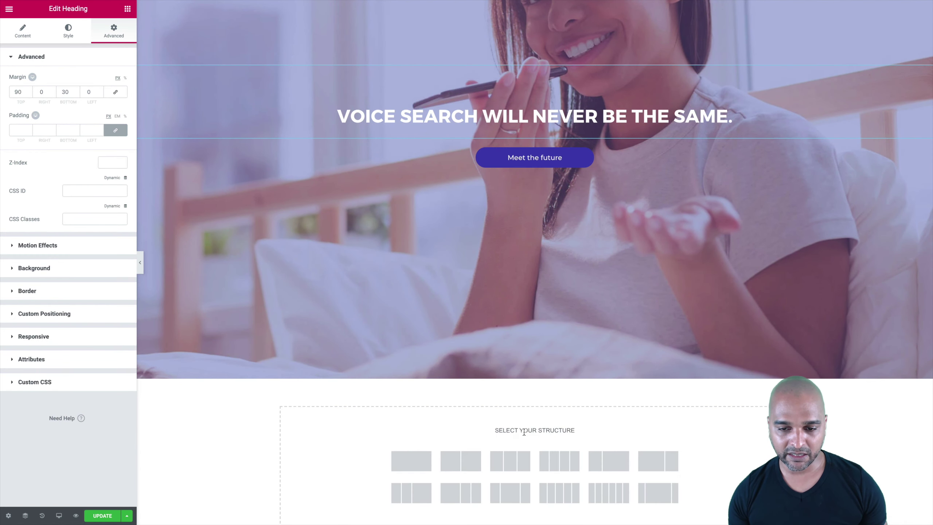
left_click(416, 463)
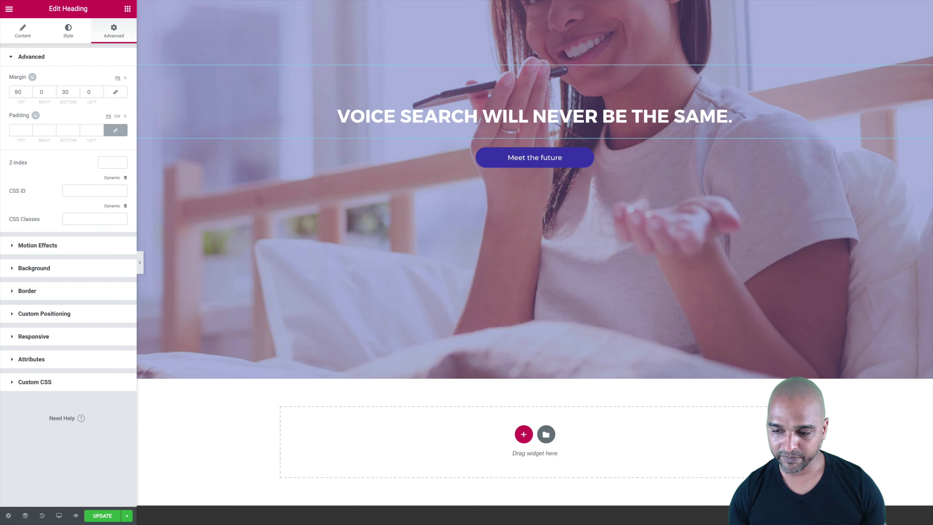
scroll(613, 418, "down", 1)
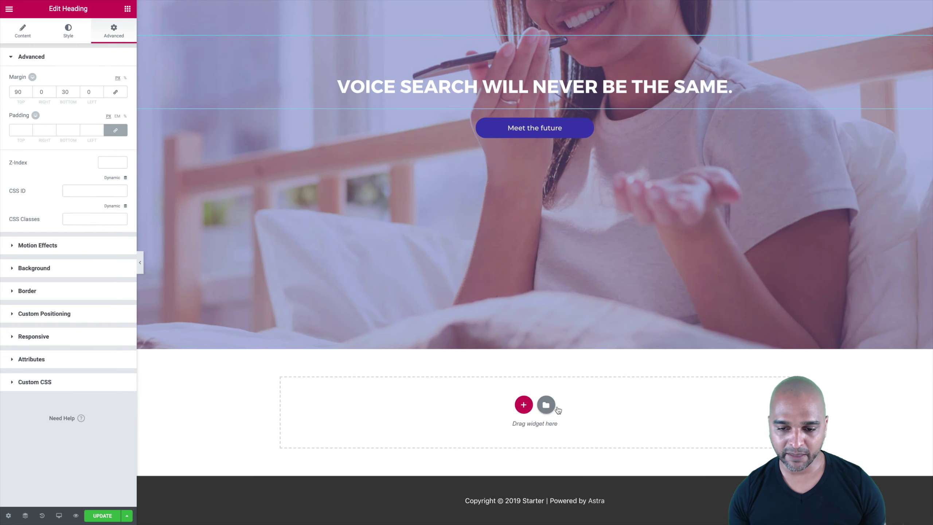
left_click(547, 408)
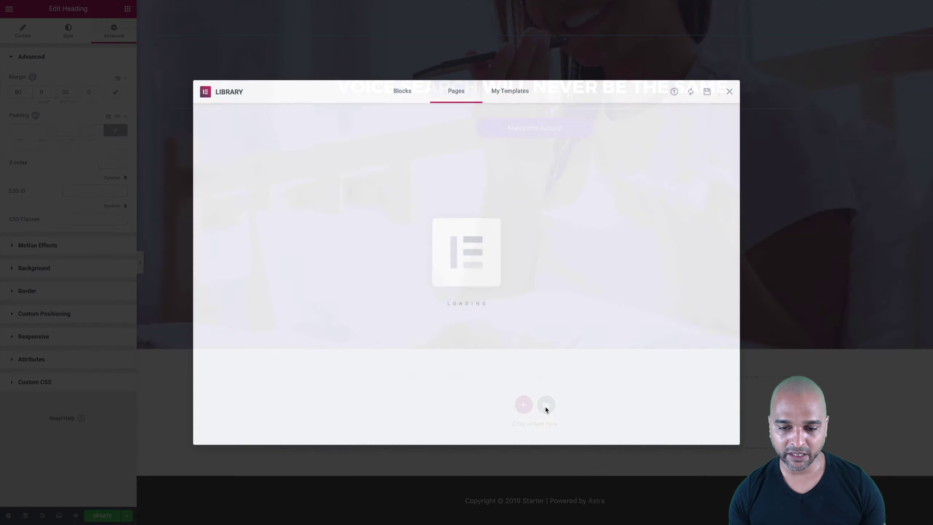
left_click(398, 96)
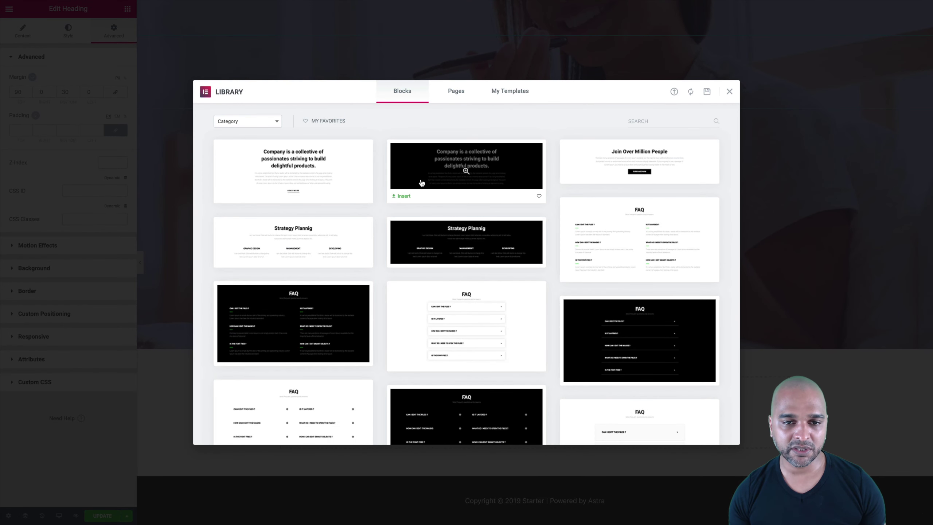
left_click(403, 196)
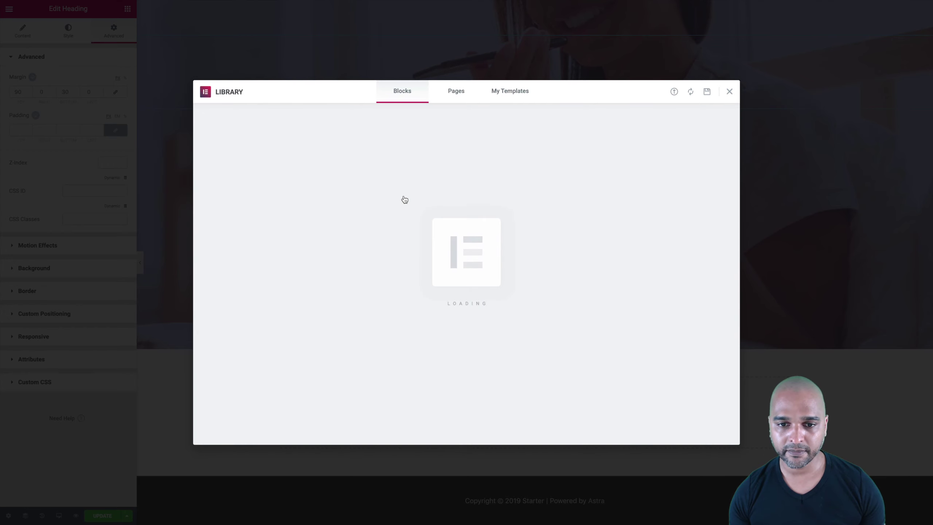
Step: Change the inserted company section's background colour to blue #4054b2
scroll(437, 391, "down", 4)
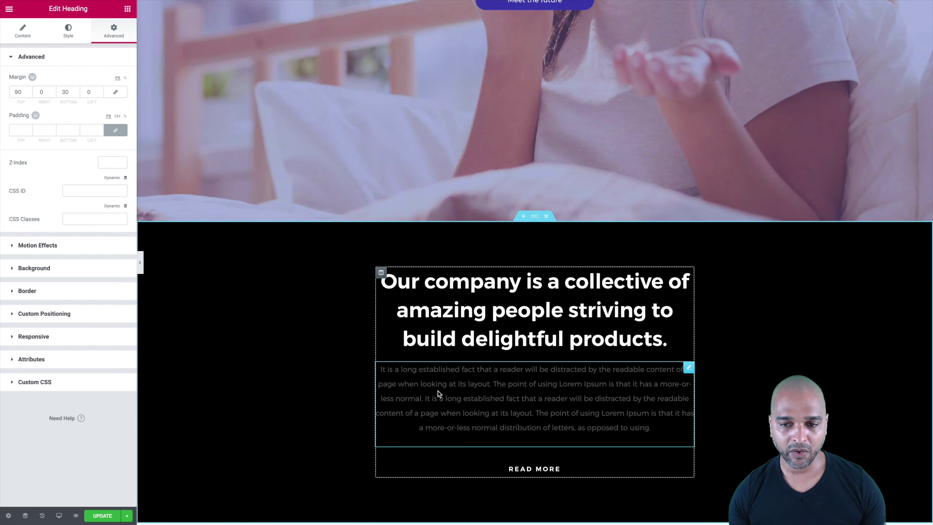
left_click(535, 216)
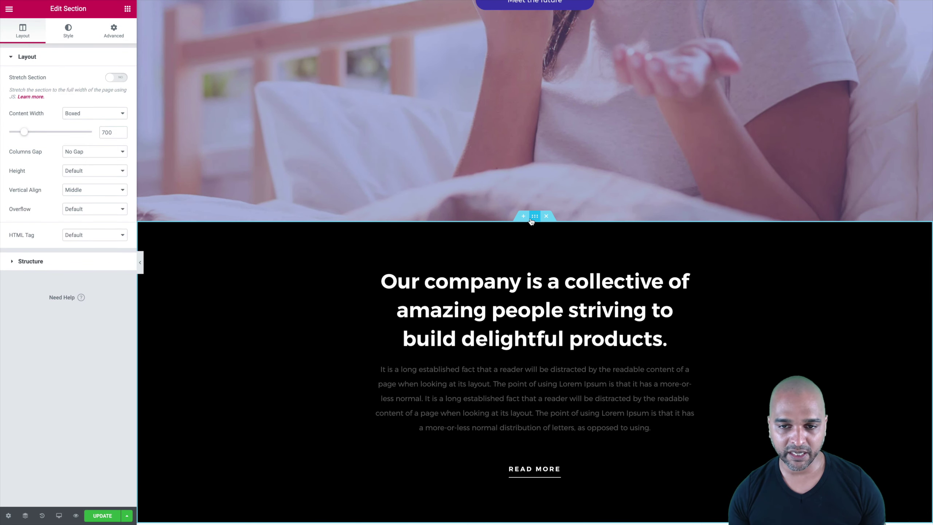
left_click(68, 31)
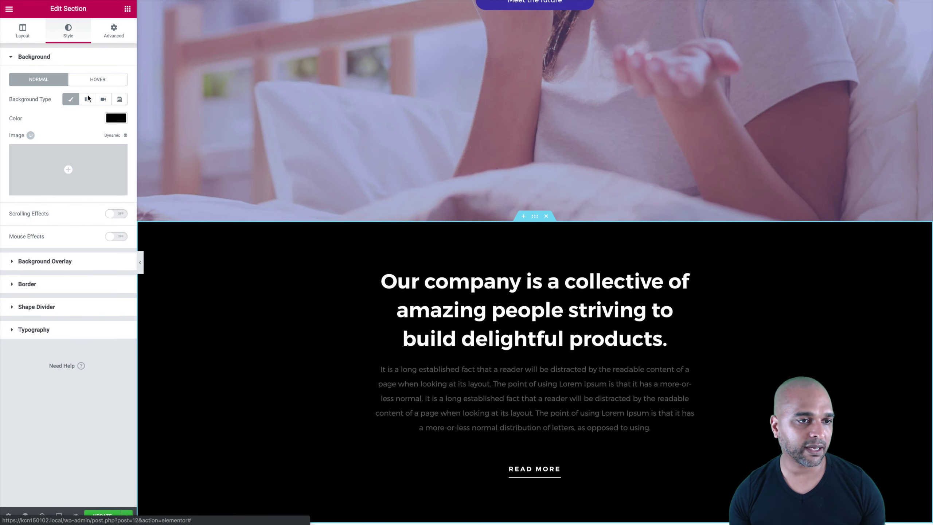
left_click(117, 118)
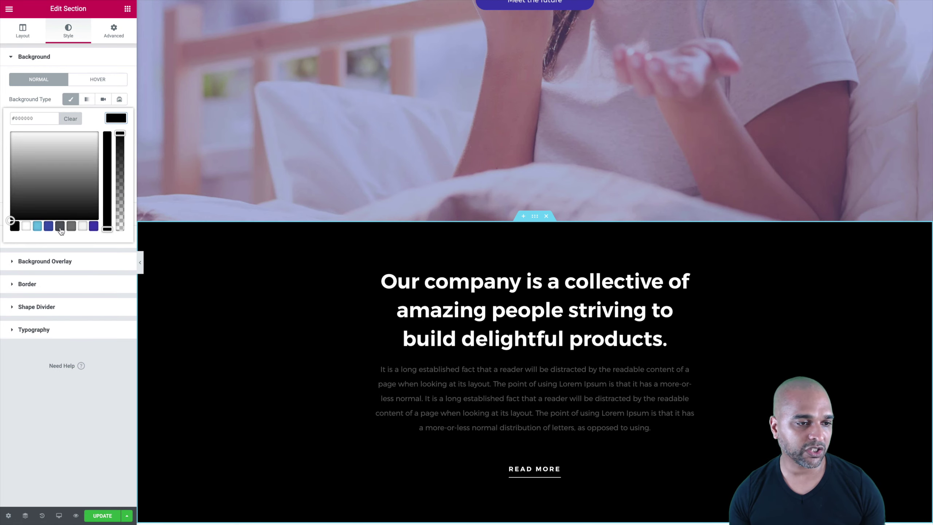
left_click(48, 227)
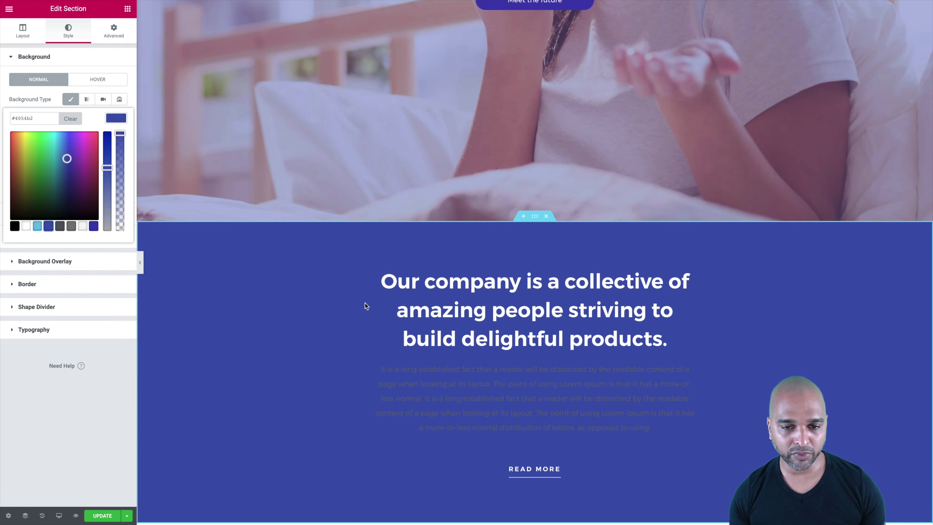
Step: Make the company section's paragraph text white with slightly reduced opacity
left_click(468, 385)
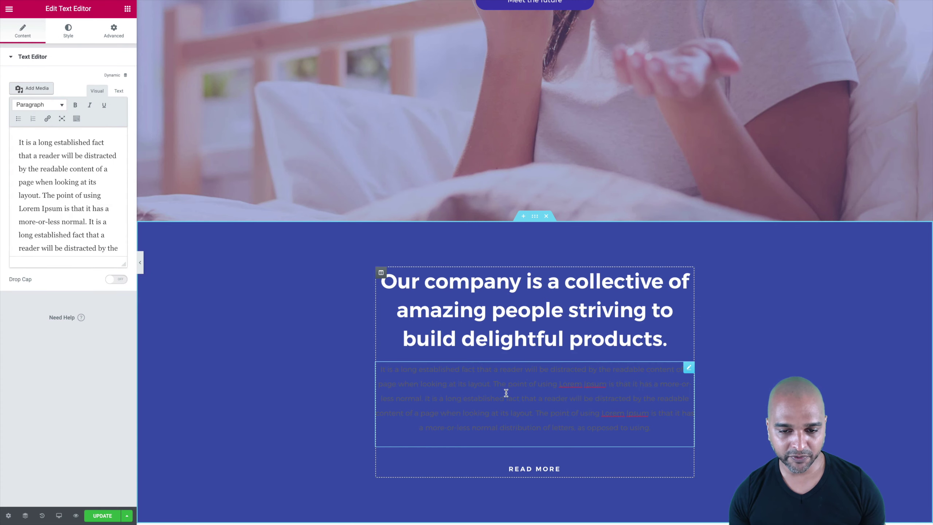
left_click(67, 37)
left_click(116, 96)
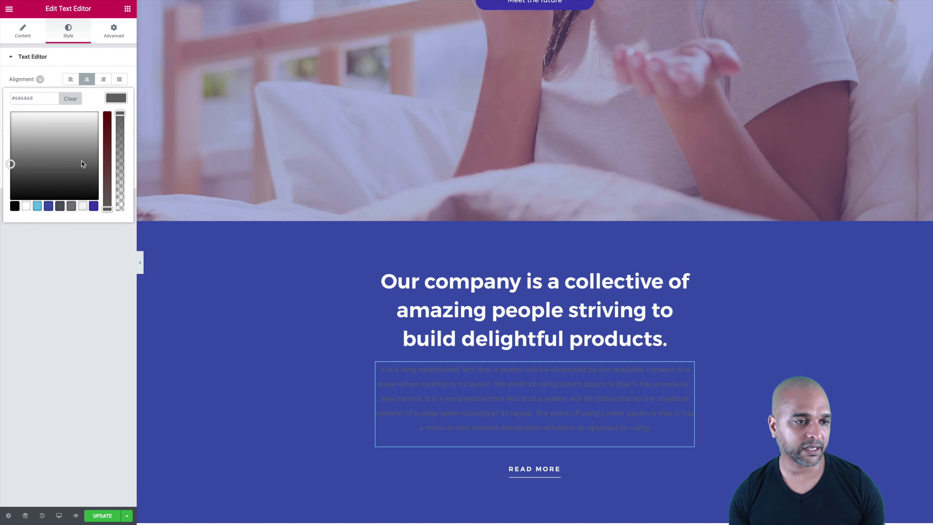
left_click(26, 207)
left_click_drag(121, 114, 119, 129)
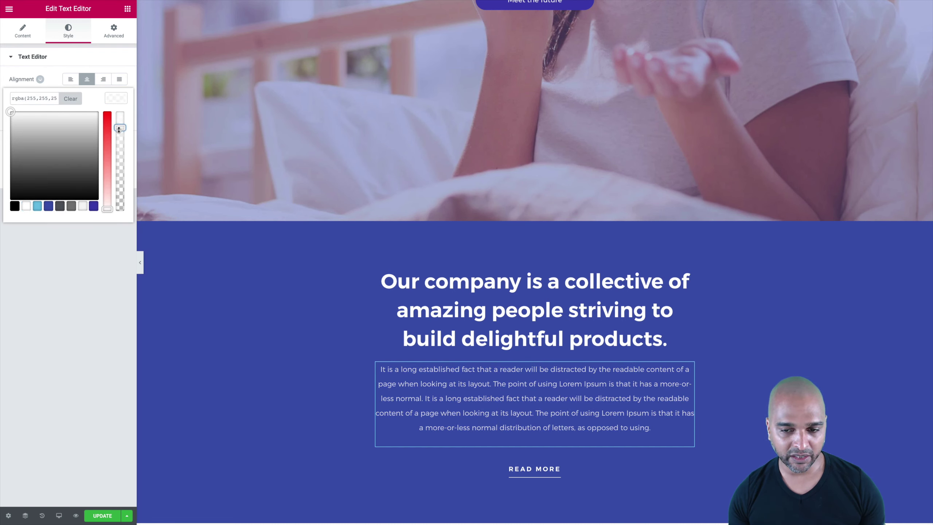
left_click(78, 397)
Step: Review the typography settings of the company section's heading
left_click(507, 326)
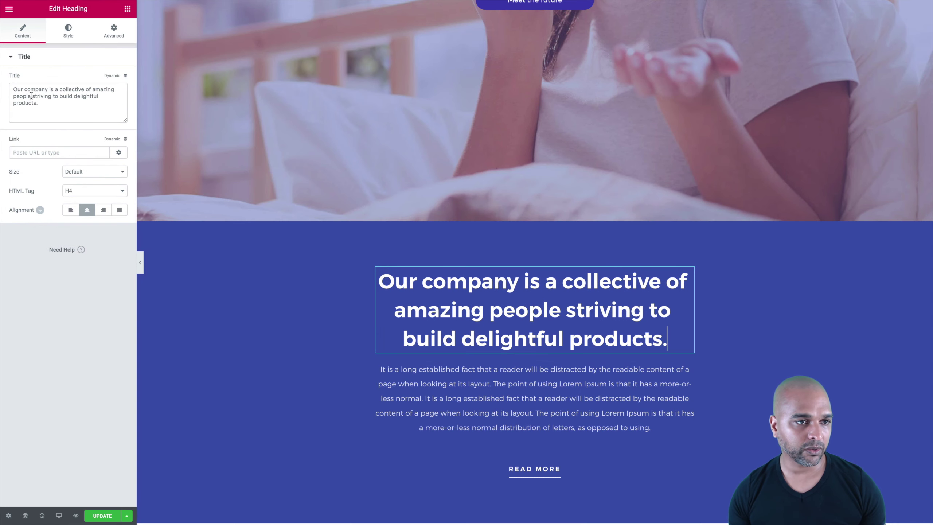
left_click(68, 33)
left_click(117, 99)
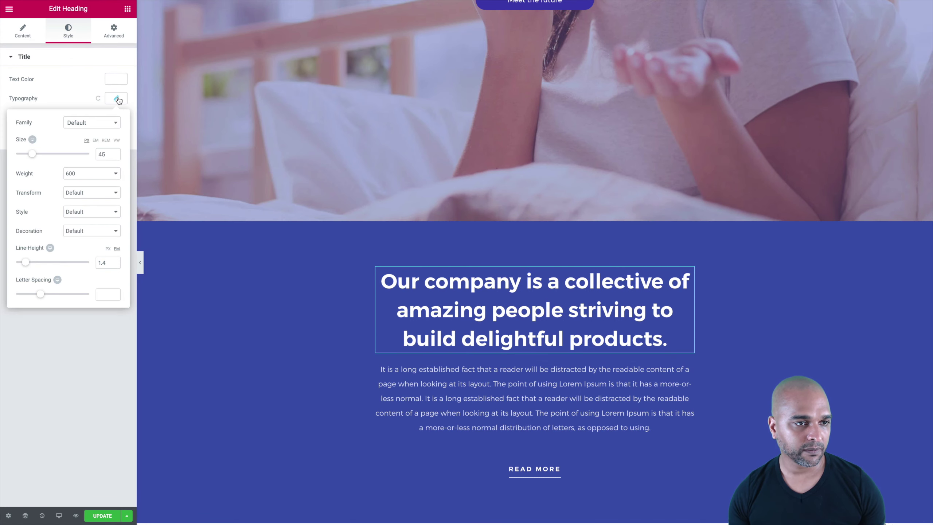
left_click(47, 362)
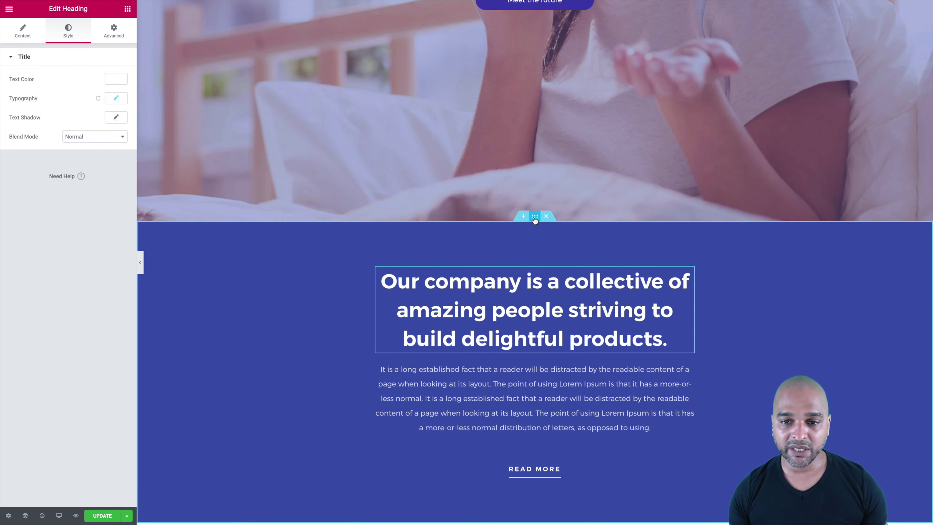
scroll(535, 220, "up", 10)
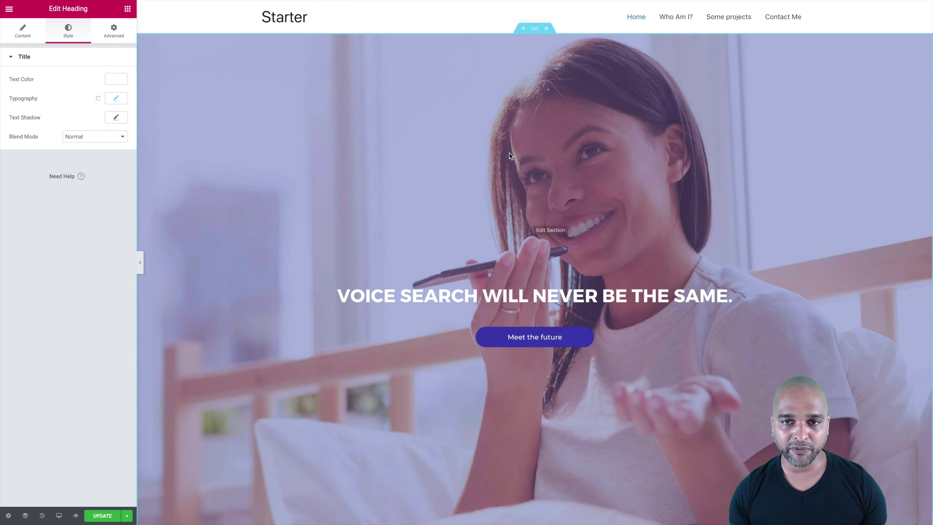
Step: Examine the link setting of the hero section's "Meet the future" button
left_click(595, 339)
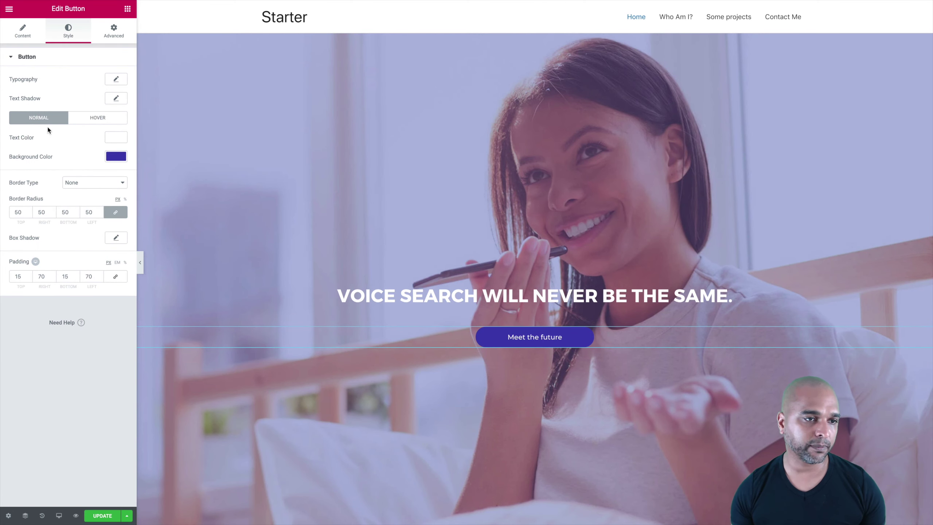
left_click(22, 33)
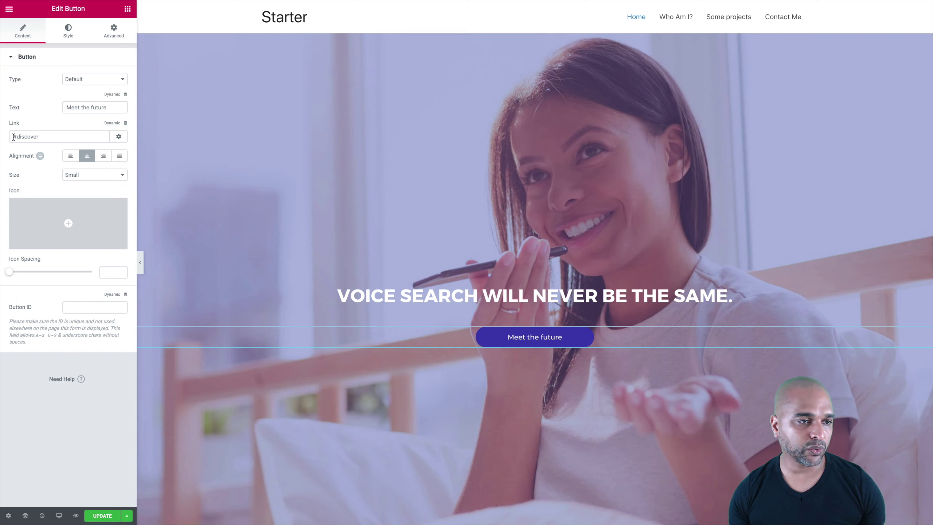
left_click_drag(13, 137, 15, 136)
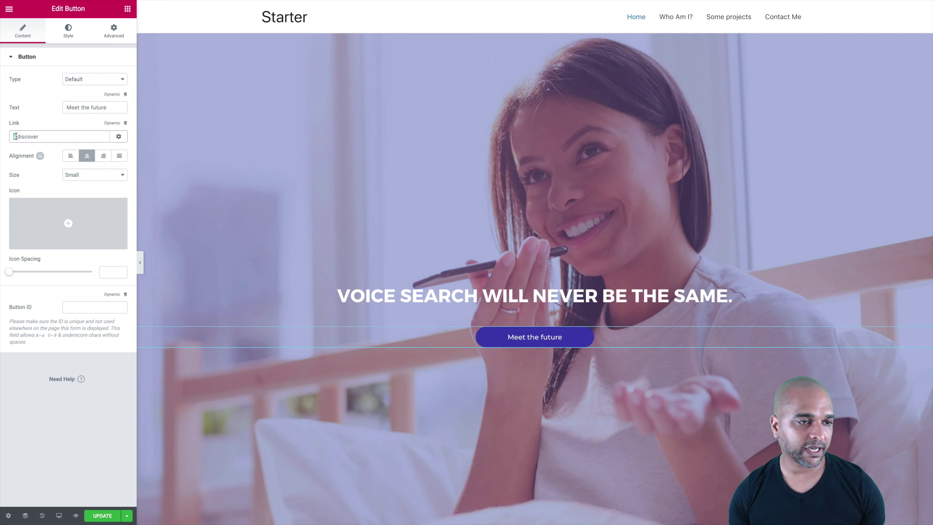
triple_click(21, 136)
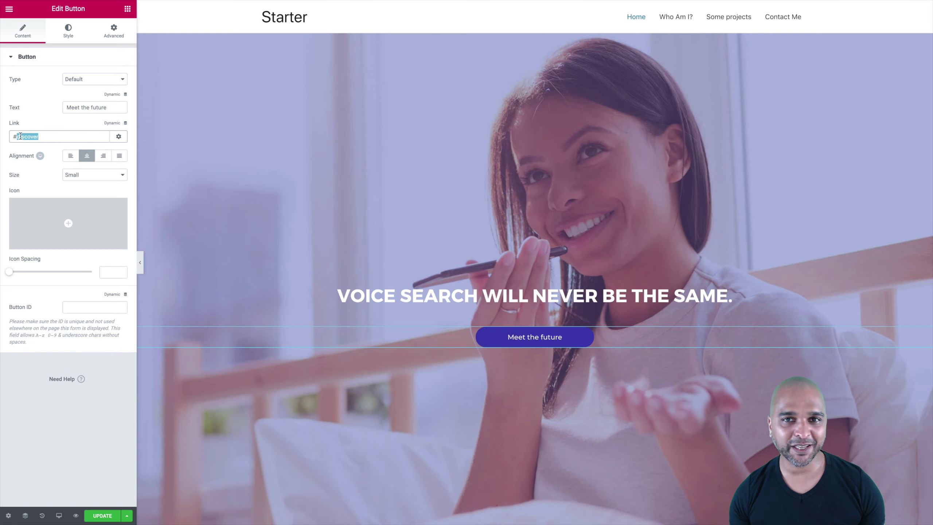
left_click(17, 136)
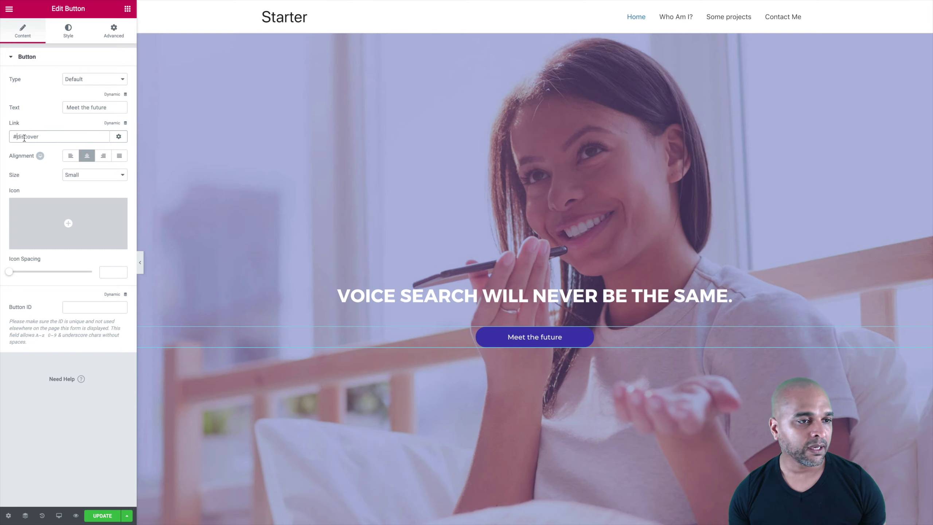
double_click(25, 136)
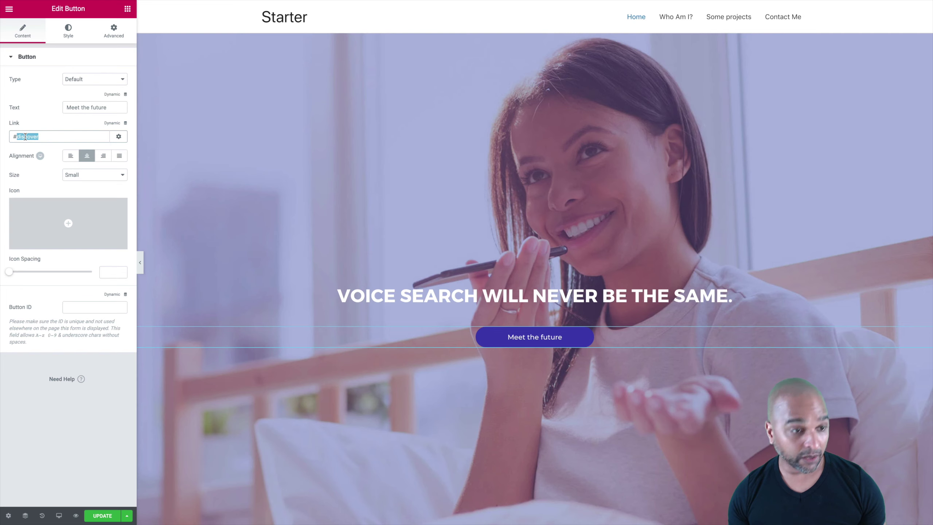
left_click(14, 135)
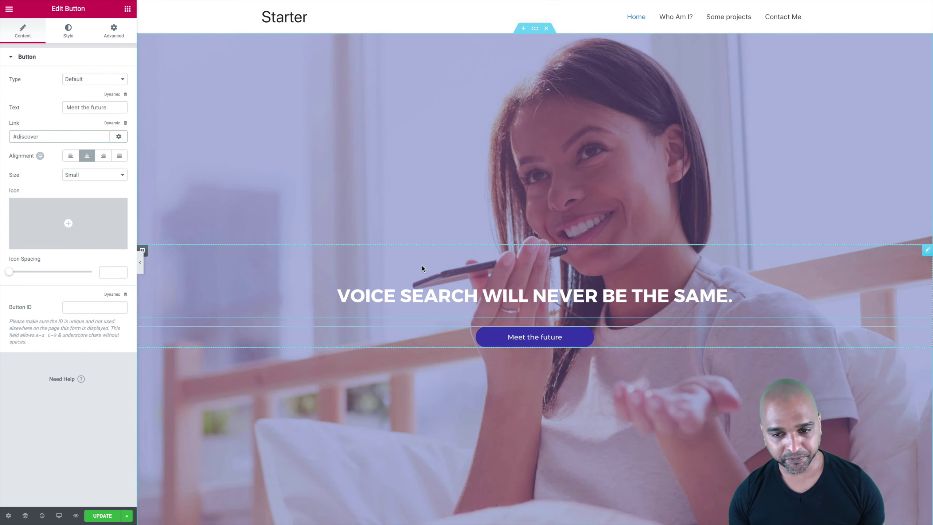
Step: Give the blue company section the CSS ID "discover" and update the page
scroll(423, 268, "down", 10)
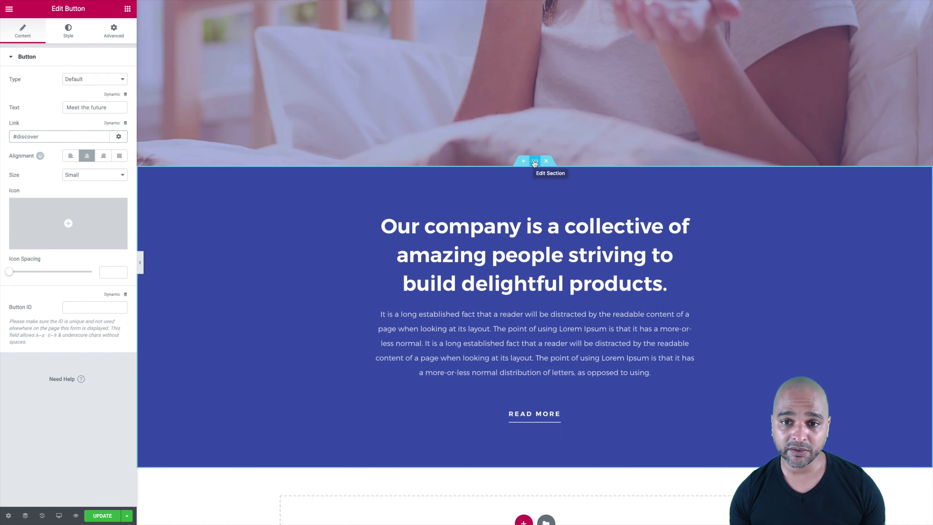
left_click(535, 163)
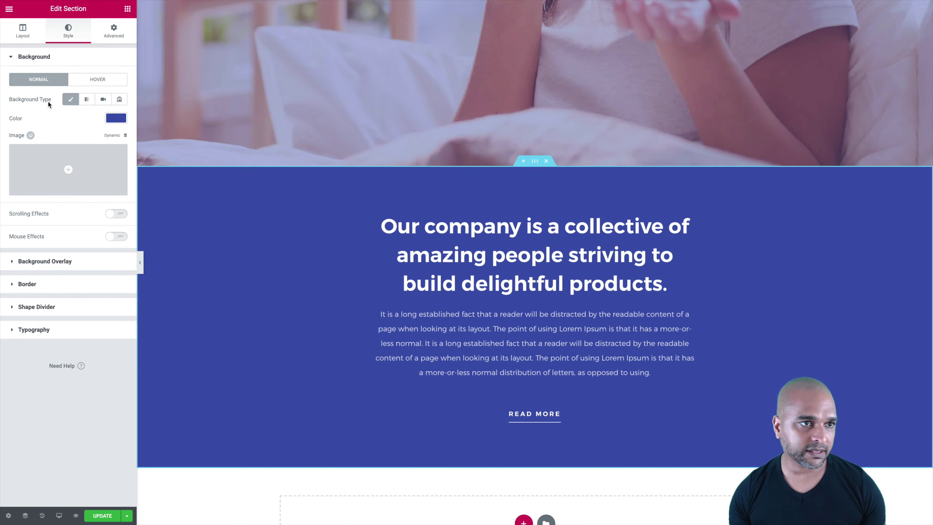
left_click(123, 29)
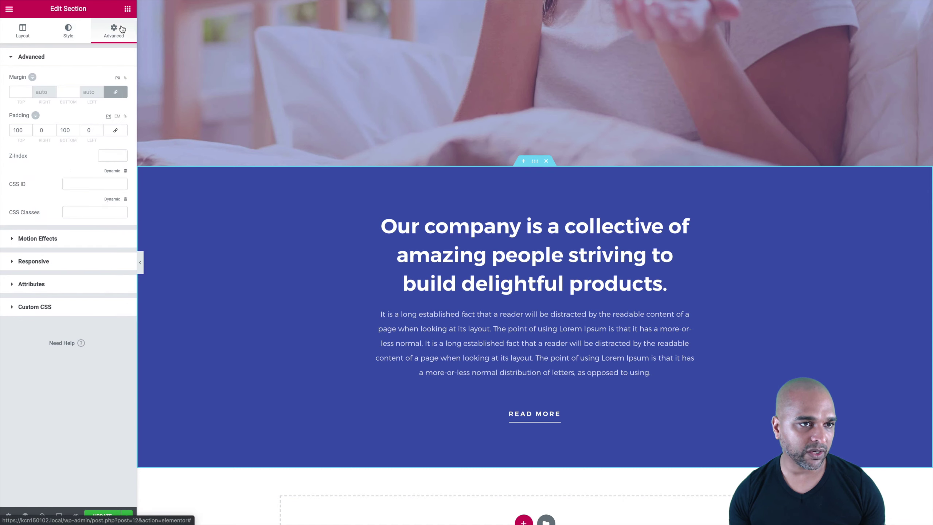
left_click(67, 184)
type("discover")
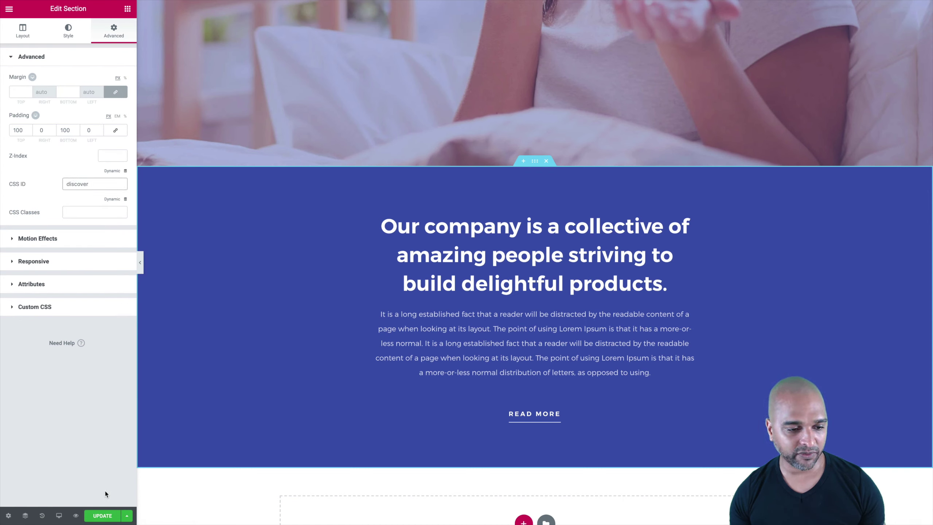
left_click(99, 517)
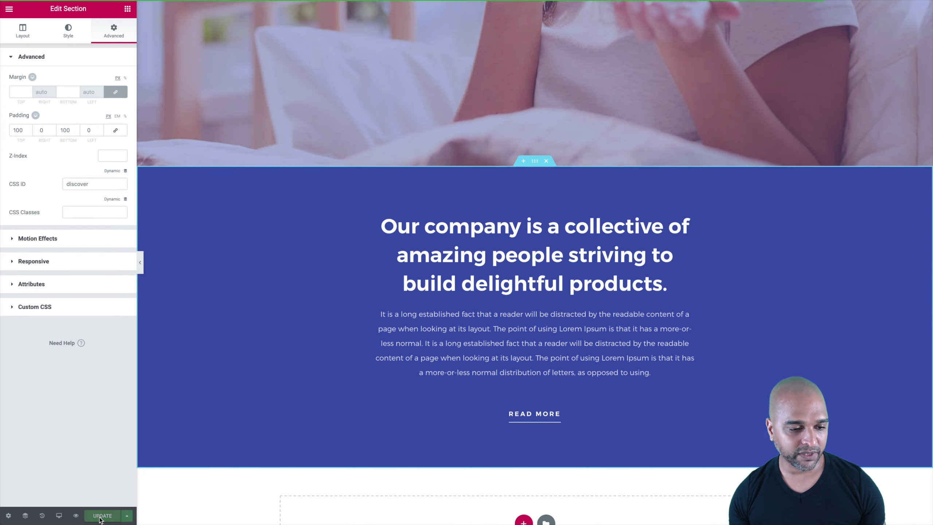
Step: Preview the page without the editing panel and test the "Meet the future" button's jump link, then return to editing
left_click(140, 263)
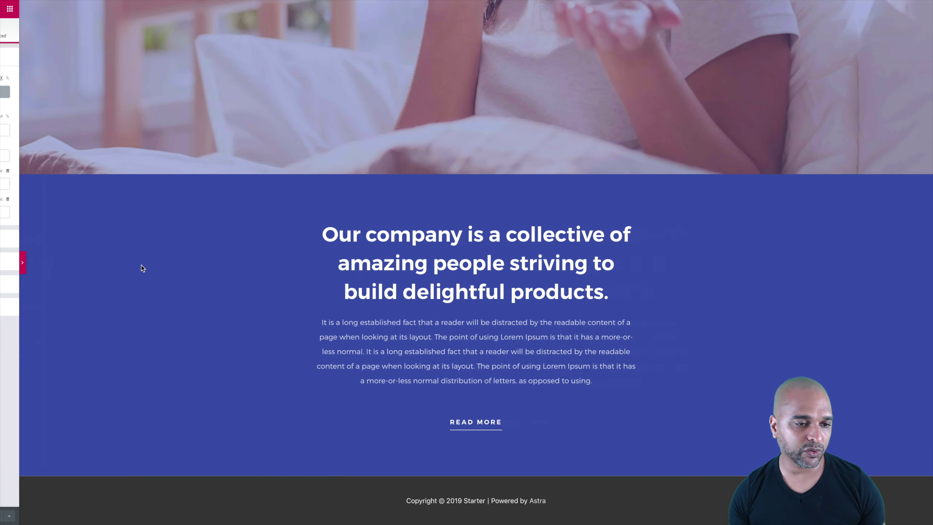
scroll(229, 171, "up", 15)
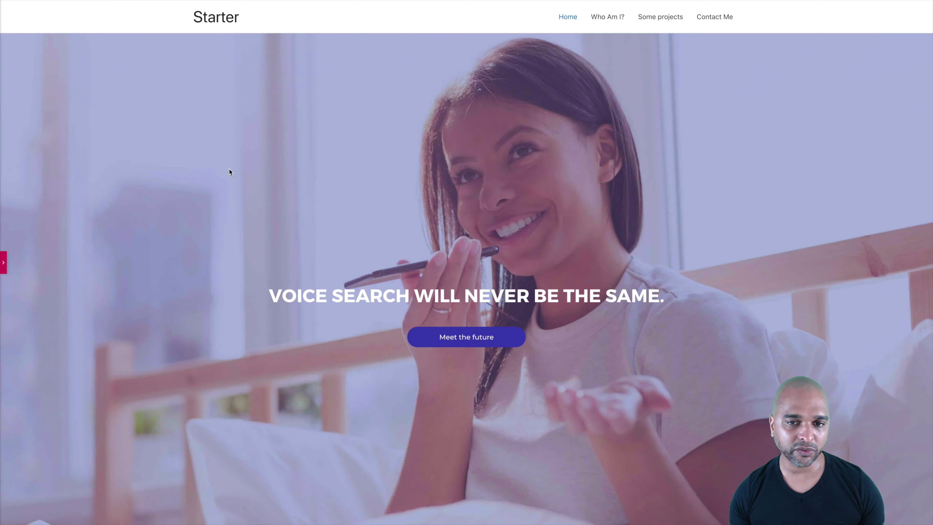
left_click(466, 335)
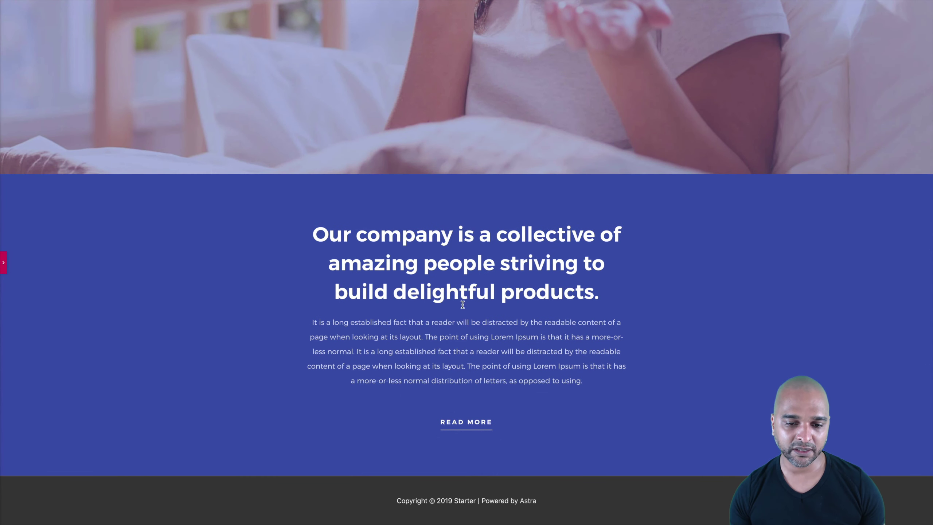
left_click(3, 262)
scroll(332, 182, "up", 10)
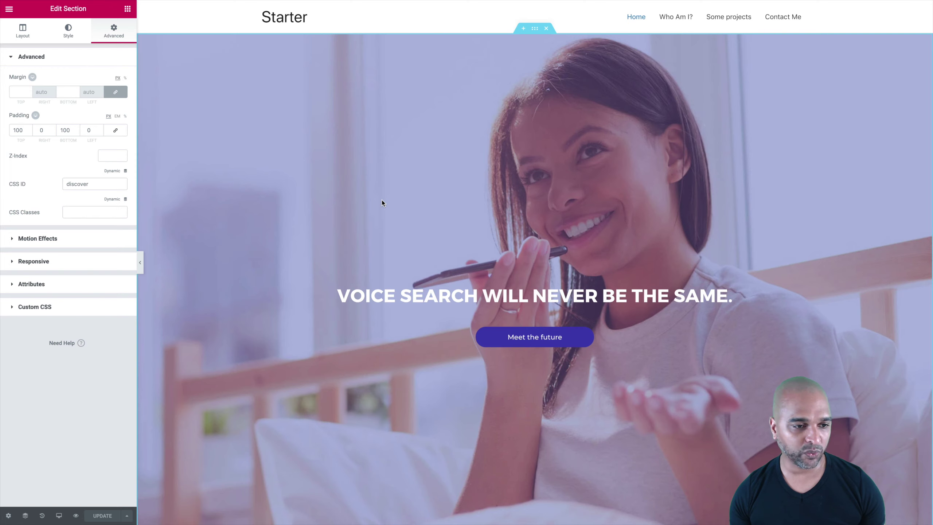
Step: For the tablet view, unlink the hero column's padding and set it to 50 px right and left, 0 above and below
left_click(59, 514)
left_click(31, 474)
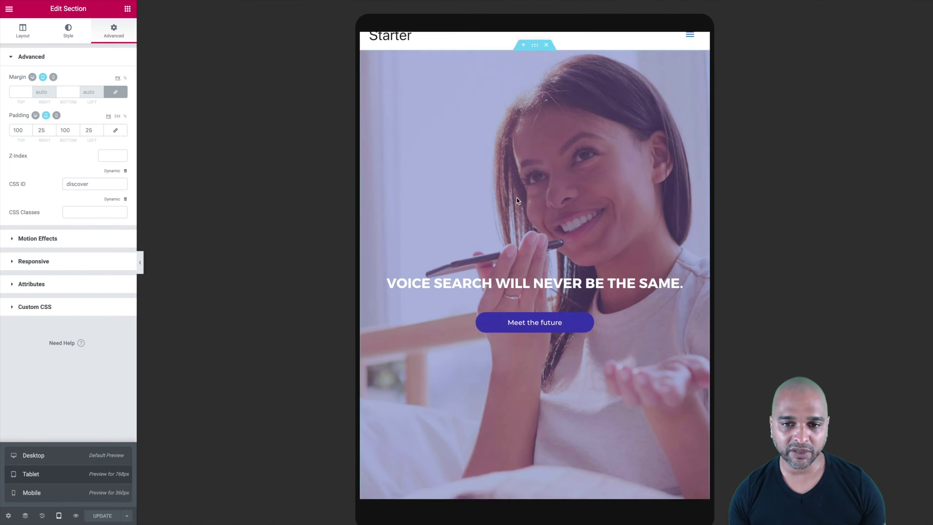
scroll(530, 193, "down", 5)
scroll(530, 192, "up", 8)
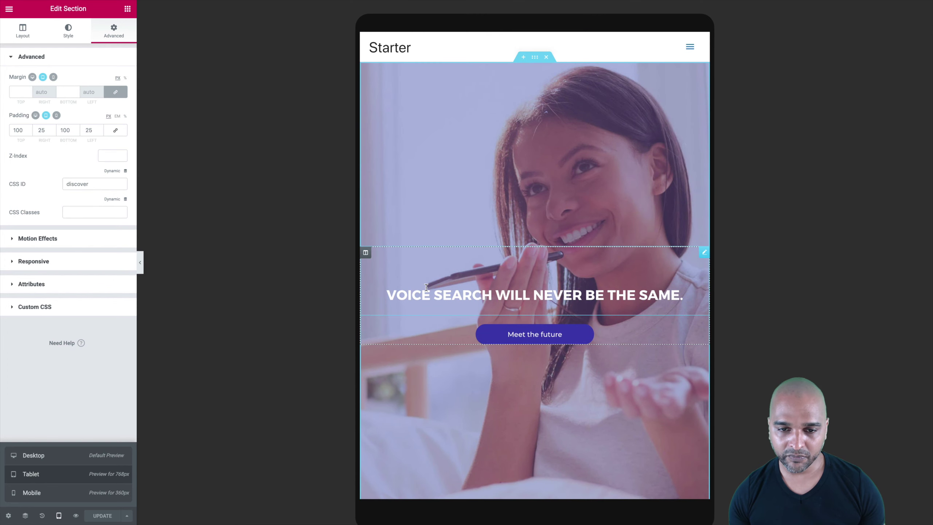
left_click(365, 253)
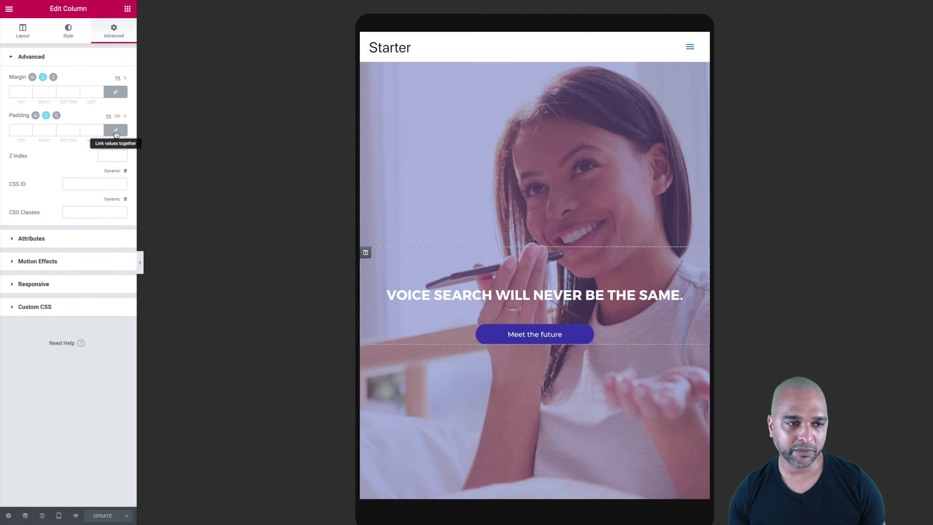
left_click(115, 131)
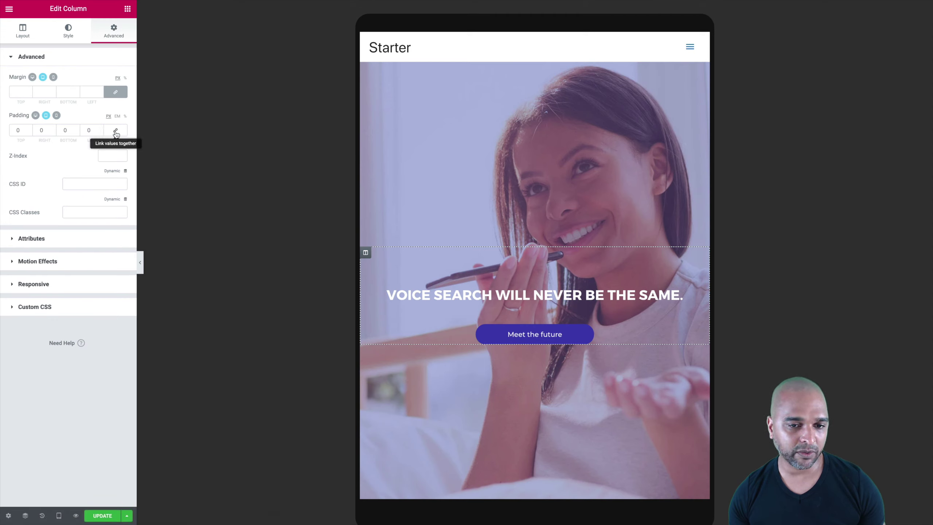
left_click(38, 130)
type("5")
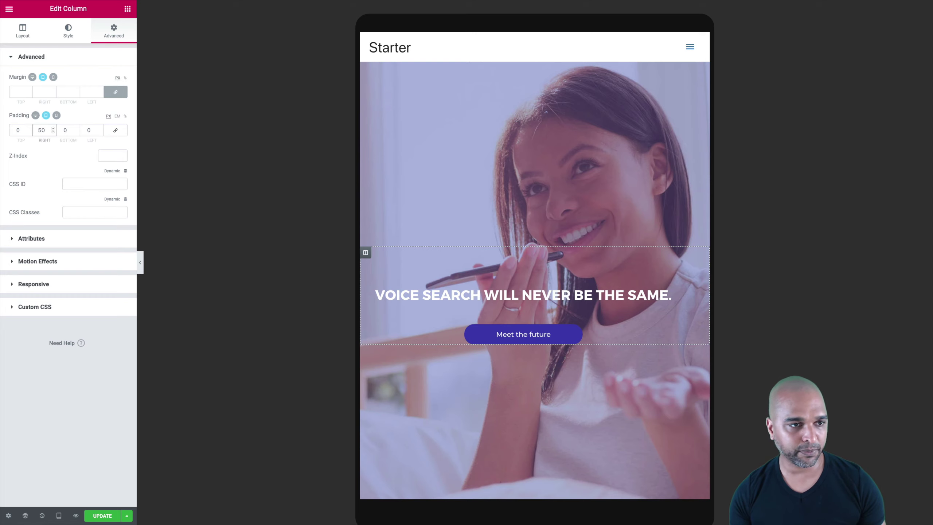
key("Tab")
key("Tab")
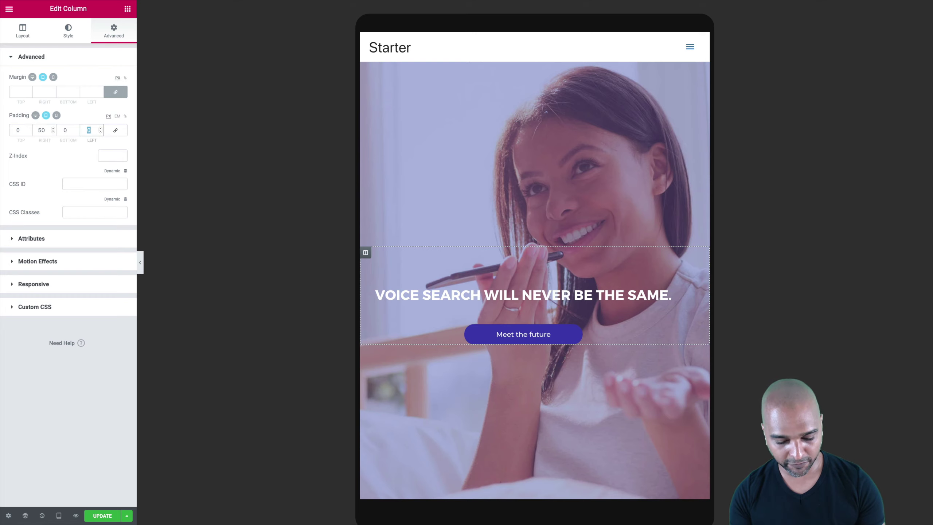
type("50")
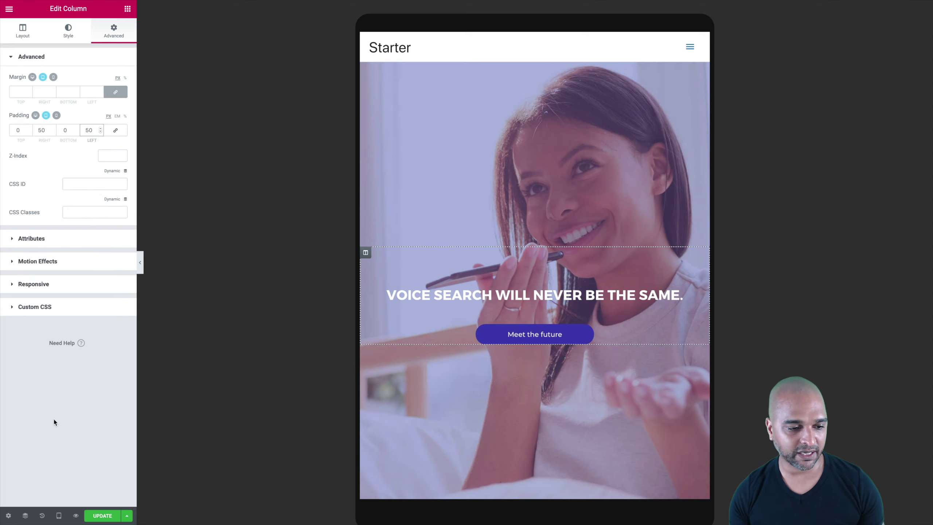
Step: For the mobile view, unlink the hero column's padding and set its right padding to 20 px
left_click(58, 515)
left_click(43, 492)
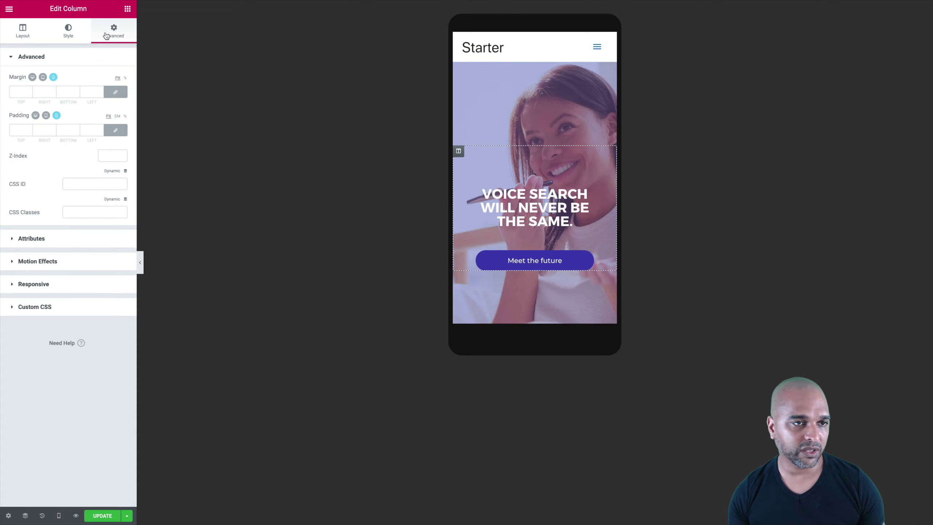
left_click(116, 130)
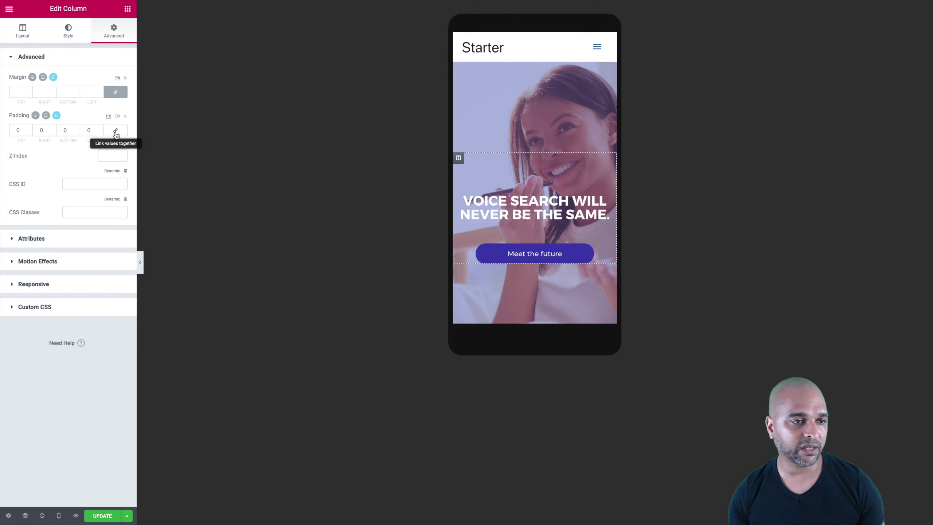
left_click(39, 130)
type("2")
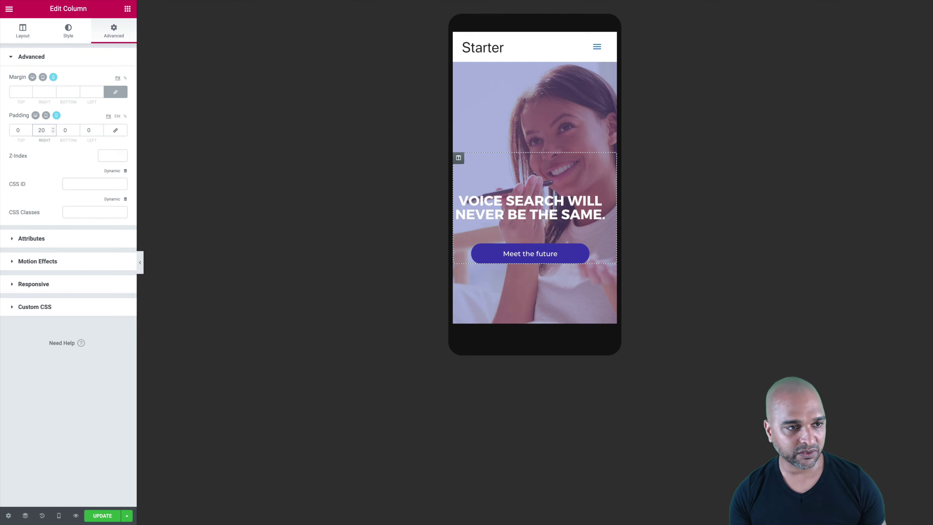
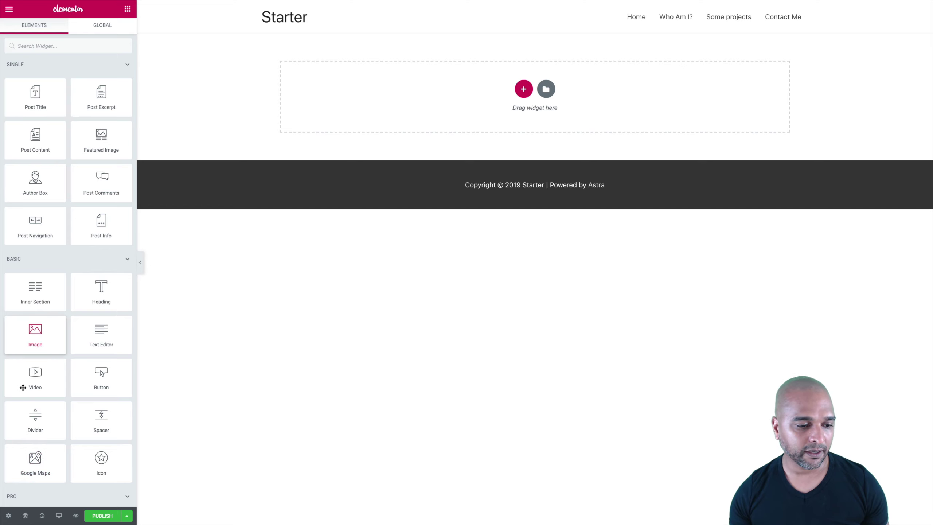
Step: Set the page layout of the Vertical Nav Page Template to Elementor Canvas
left_click(8, 516)
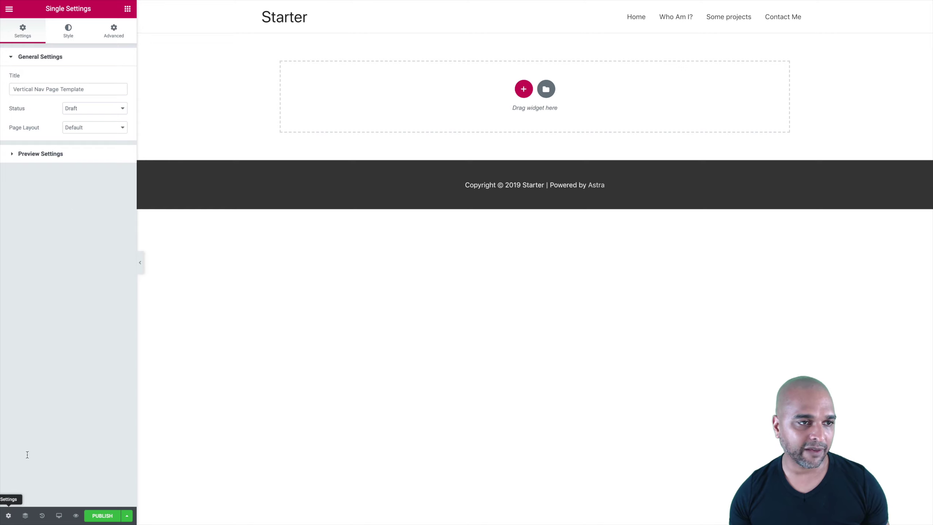
left_click(67, 129)
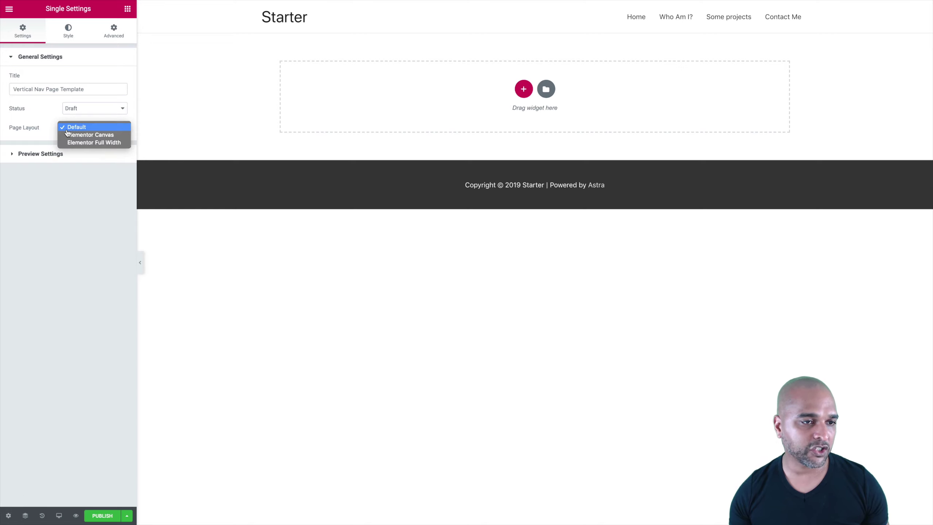
left_click(69, 135)
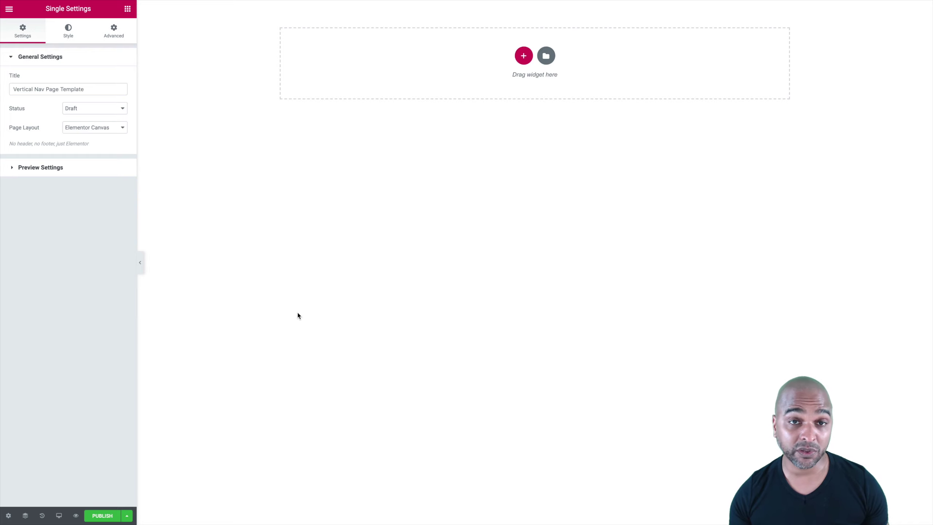
Step: Publish the Vertical Nav Page Template with the display condition Include, Pages, All
left_click(101, 516)
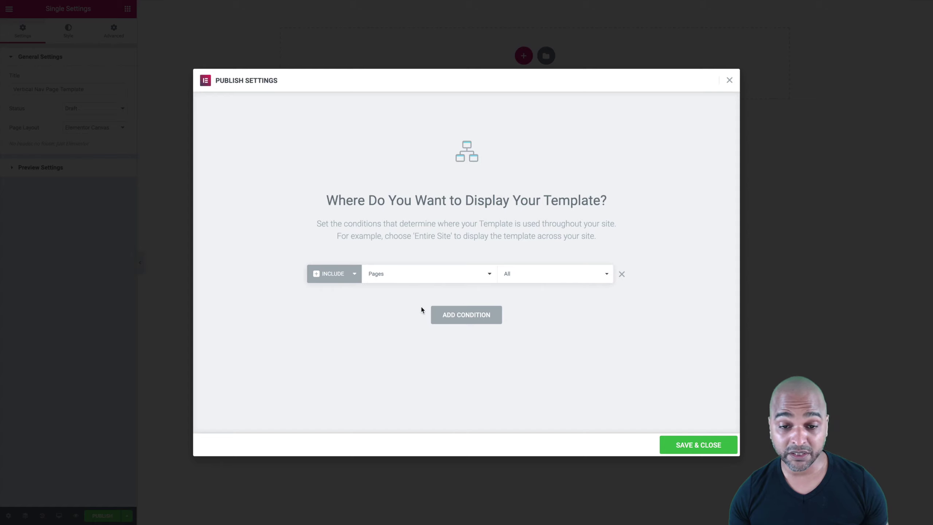
left_click(512, 284)
left_click(454, 280)
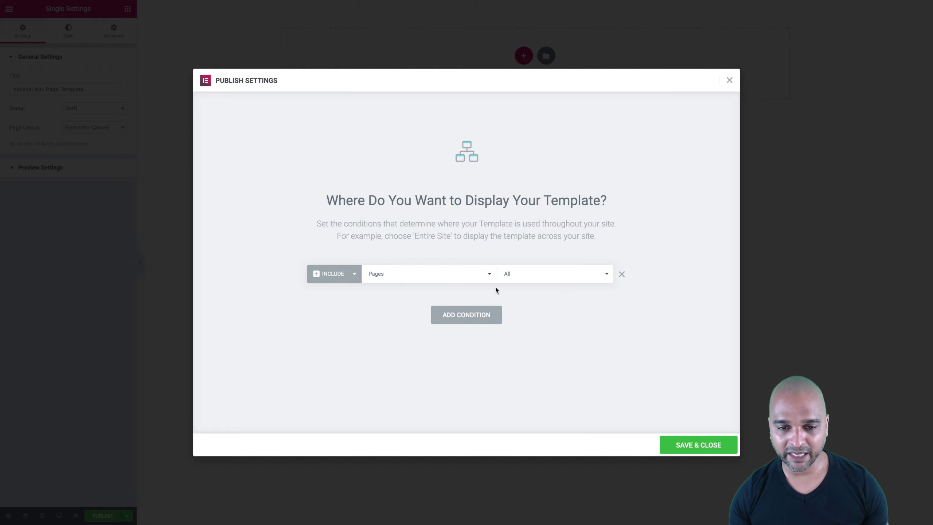
left_click(683, 448)
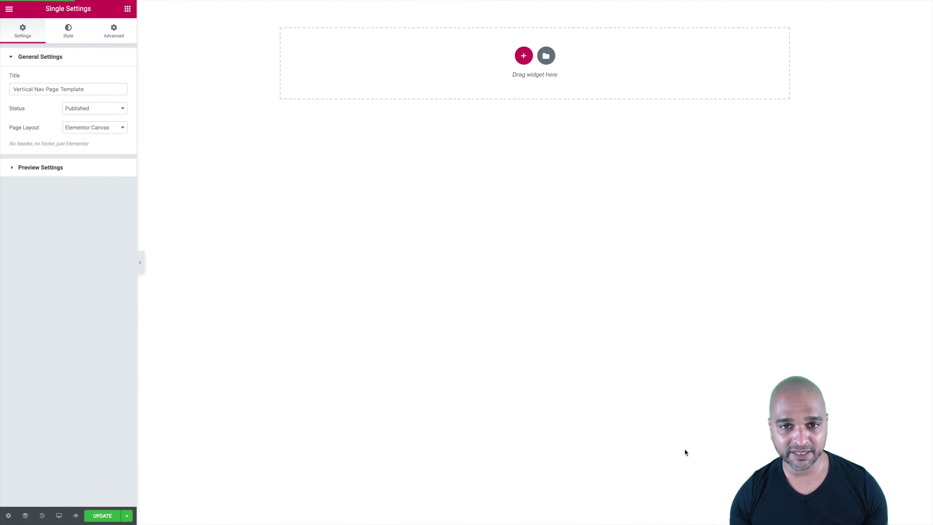
Step: Add a section with two equal columns to the empty Vertical Nav Page Template
left_click(378, 332)
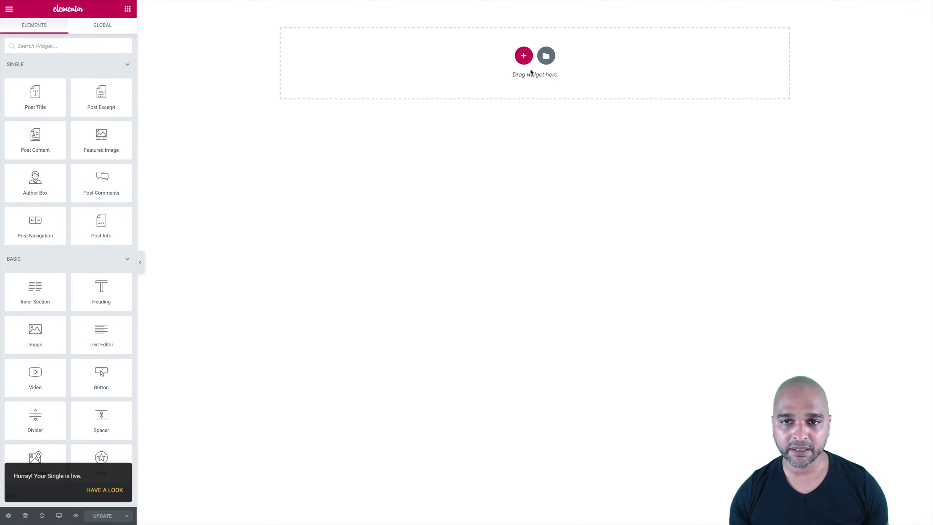
left_click(523, 55)
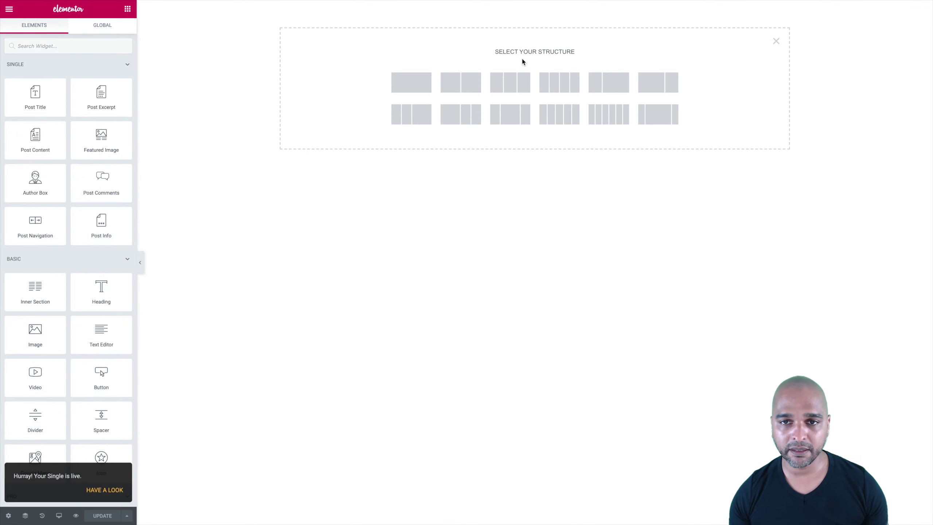
left_click(454, 84)
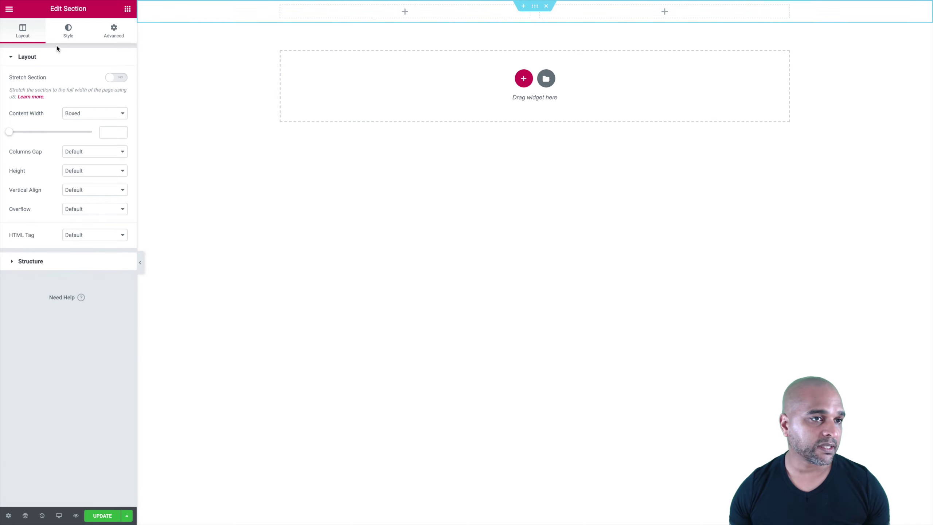
Step: Set the new section's content width to Full Width and its columns gap to No Gap
left_click(87, 114)
left_click(83, 120)
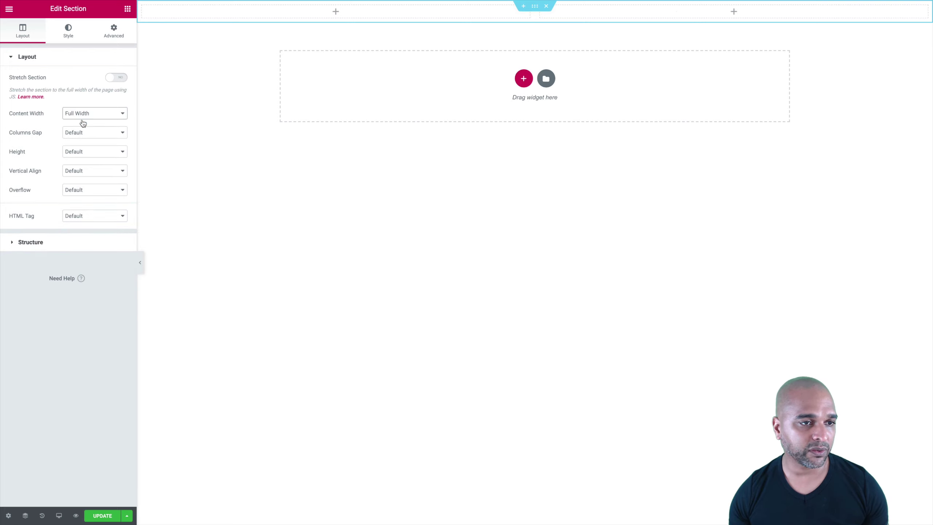
left_click(72, 133)
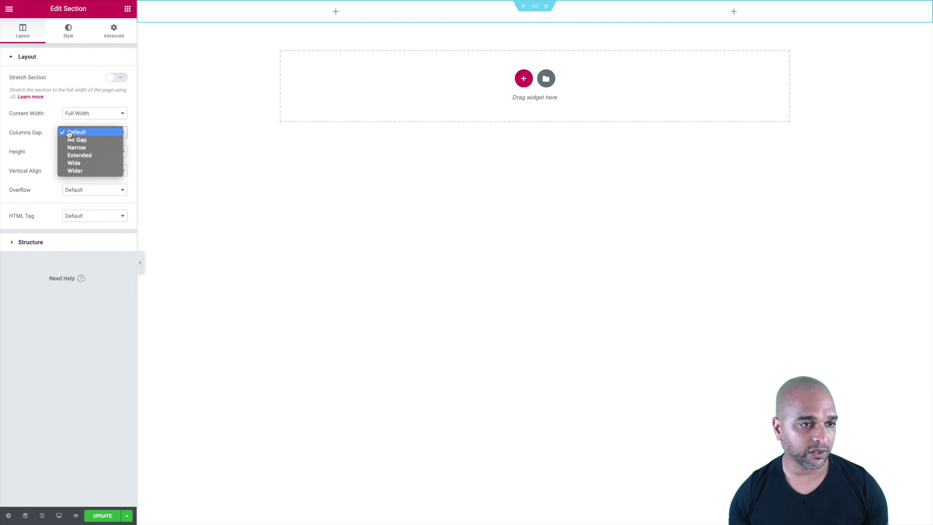
key("Escape")
Step: Give the section a minimum height of 100 VH and set its column position to Stretch
left_click(74, 151)
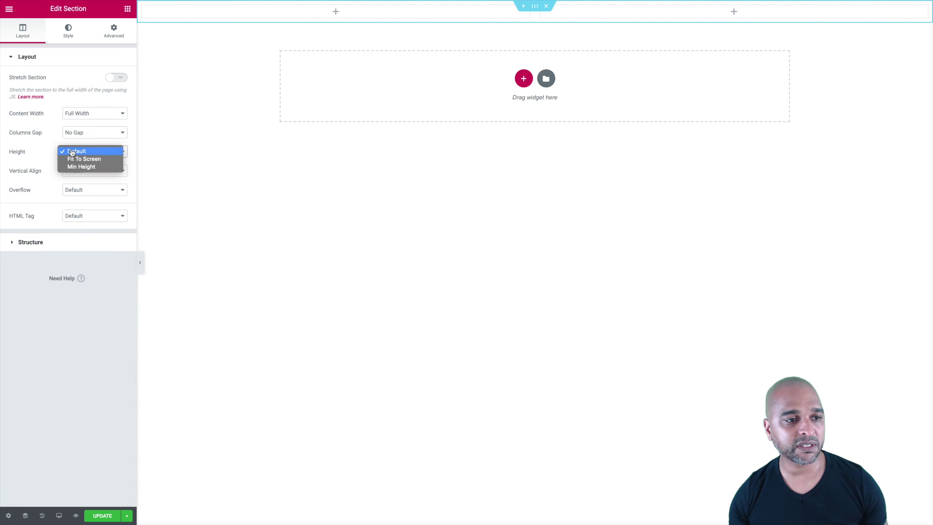
left_click(75, 167)
double_click(107, 183)
key("BackSpace")
type("100")
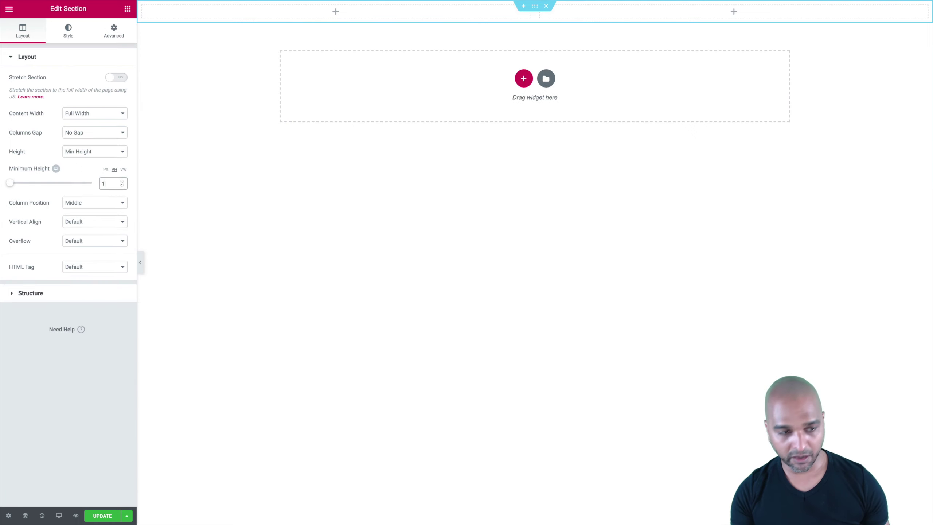
left_click(98, 202)
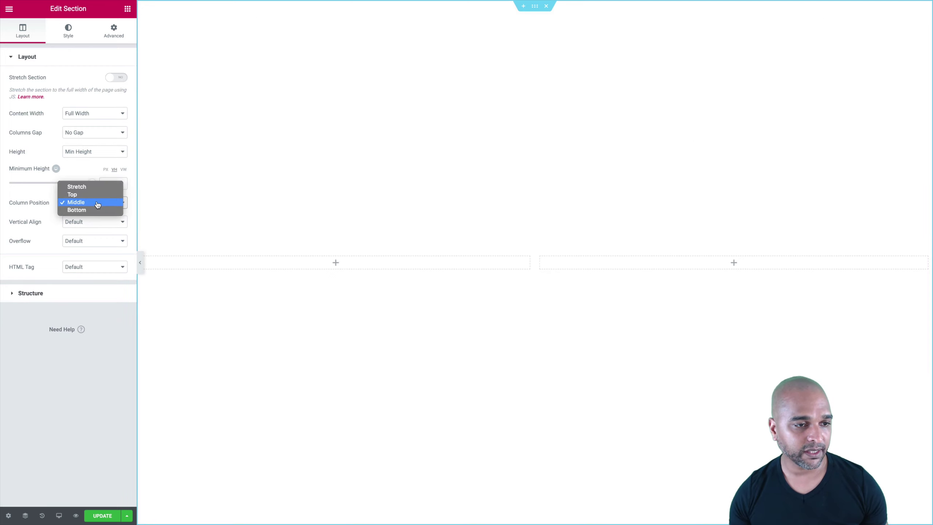
left_click(85, 188)
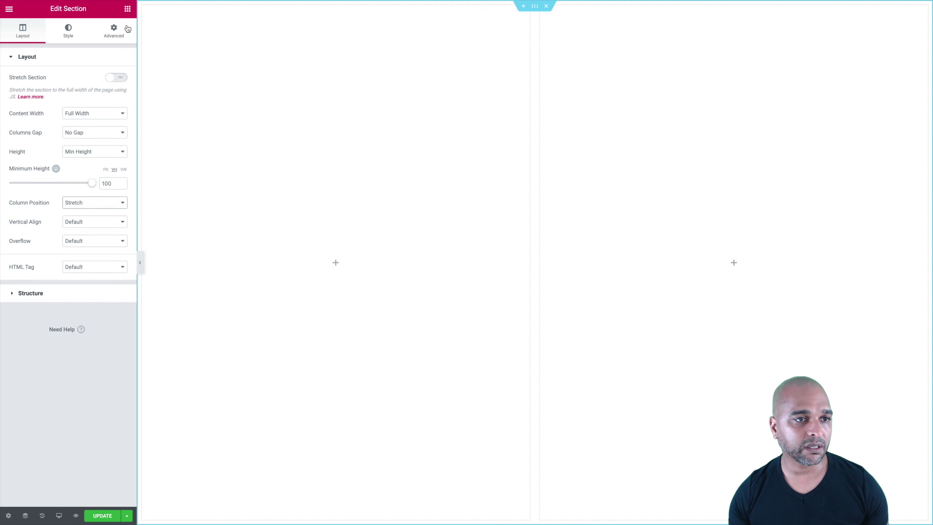
Step: Set the section's padding to 0 on all sides and its top and bottom margins to 0
left_click(114, 31)
left_click(18, 131)
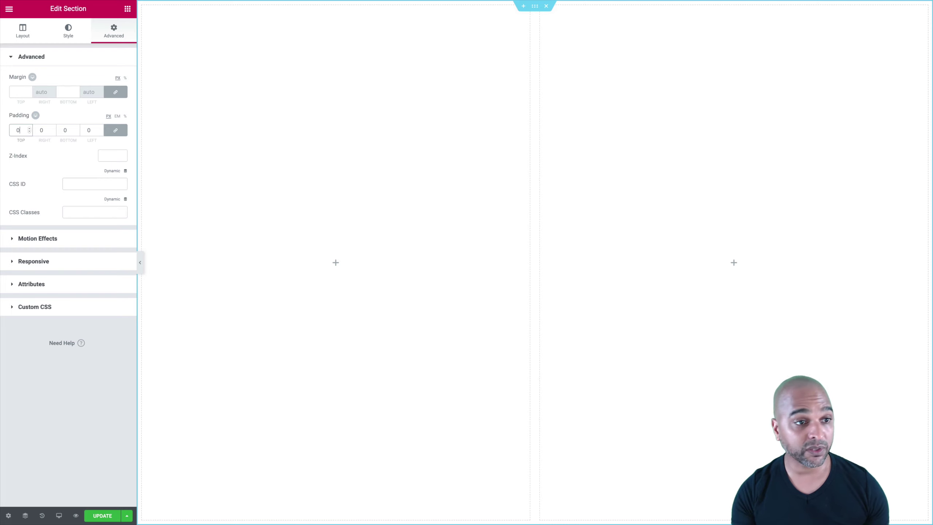
left_click(12, 93)
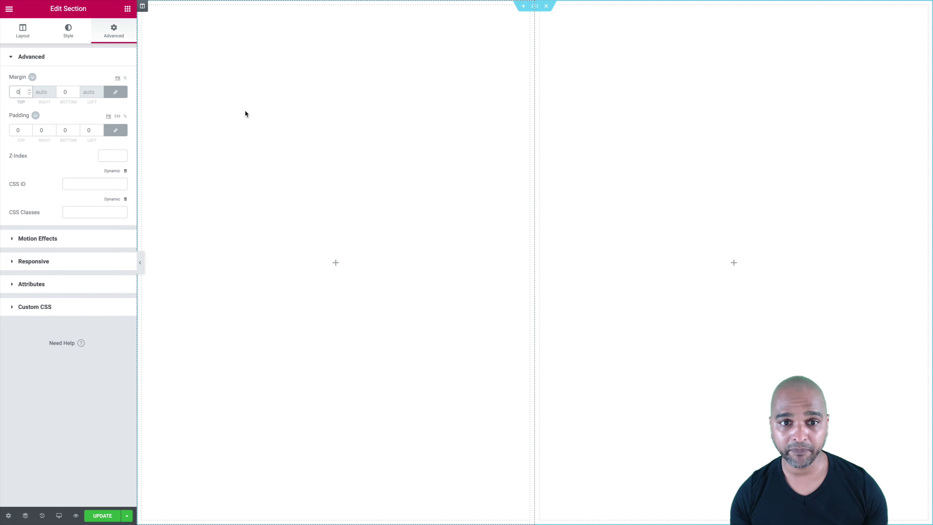
Step: Set the width of the section's first column to 5%
left_click(142, 6)
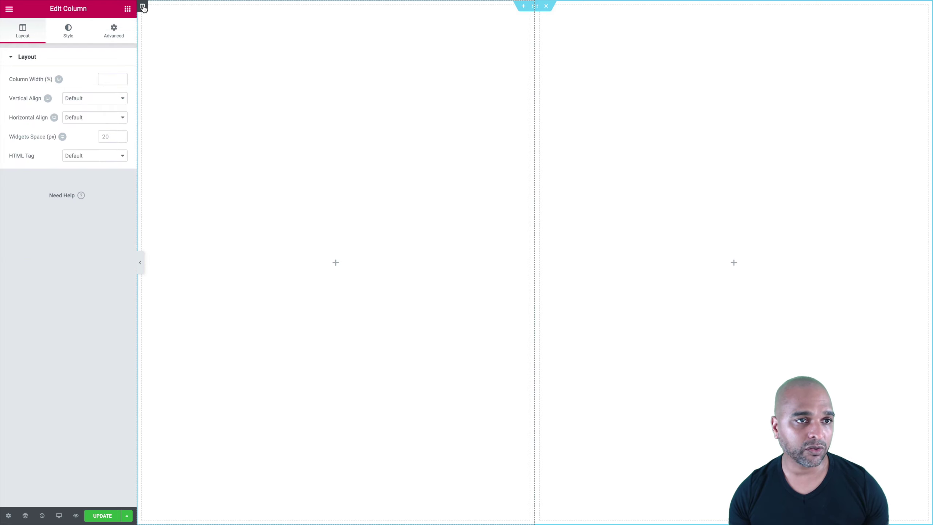
left_click(106, 78)
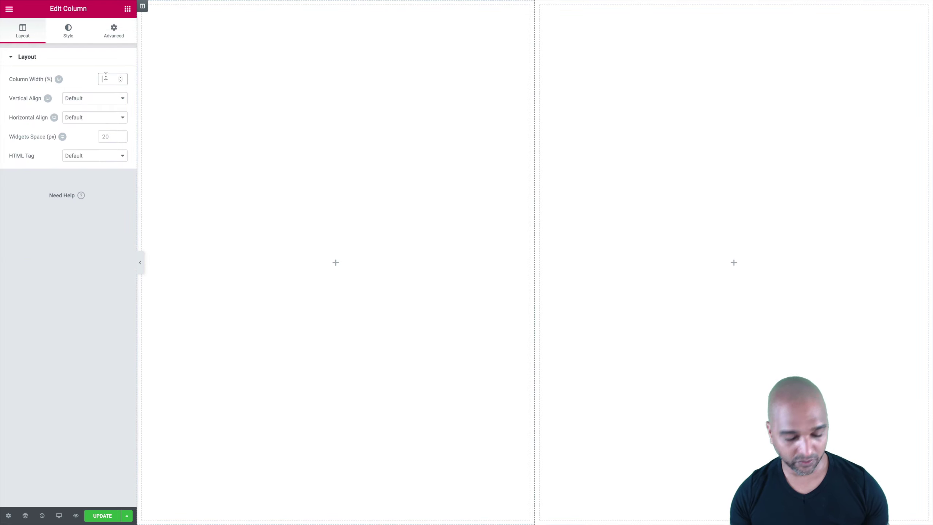
type("5")
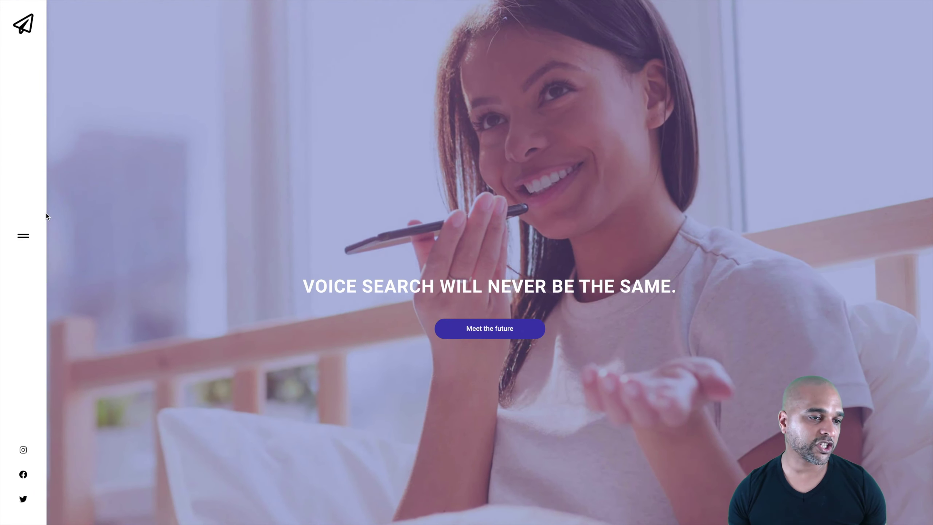
Step: Open the slide-out menu on the finished example page to examine the sidebar, and close it again
left_click(28, 236)
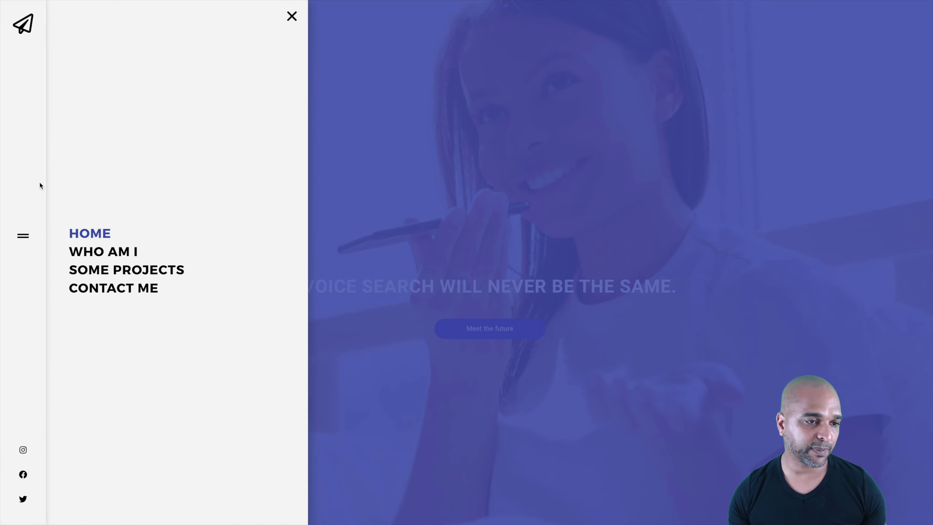
left_click(292, 16)
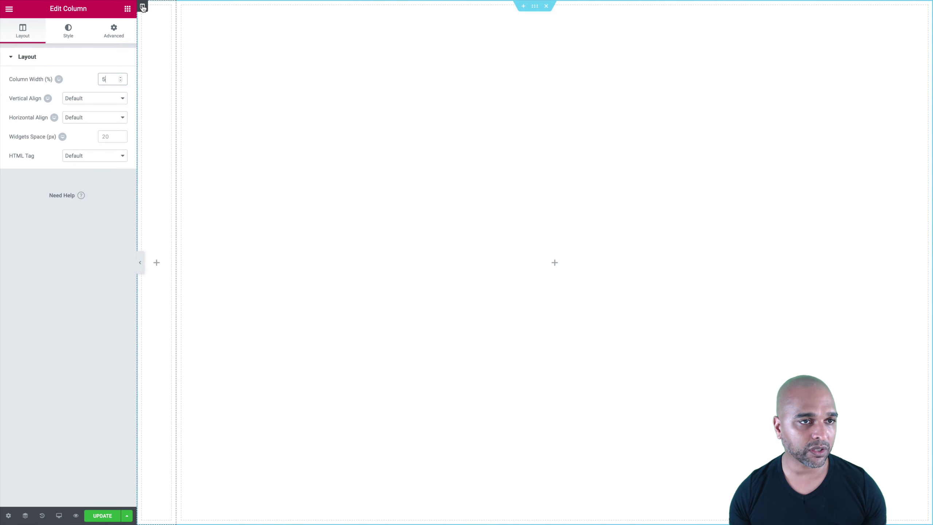
Step: Give the narrow first column an outline box shadow in black at 0.15 opacity with a blur of 10
left_click(68, 34)
left_click(37, 126)
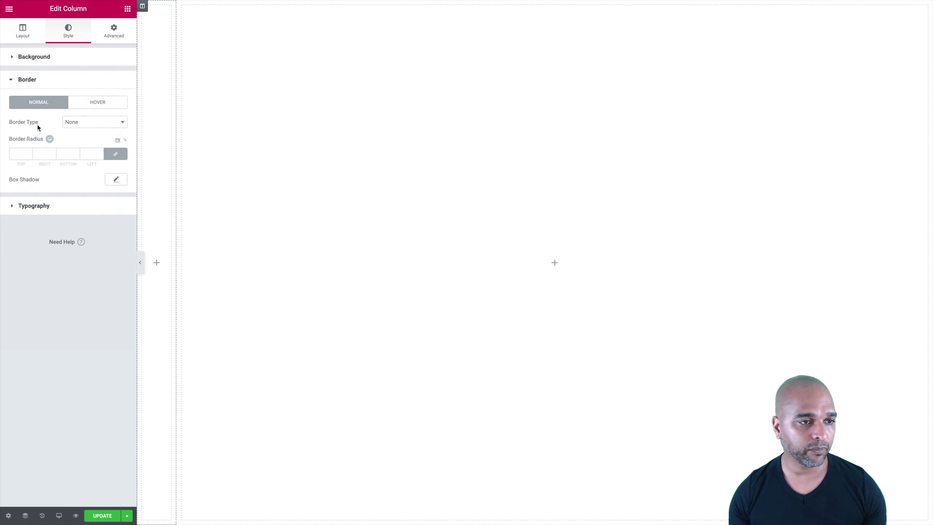
left_click(115, 179)
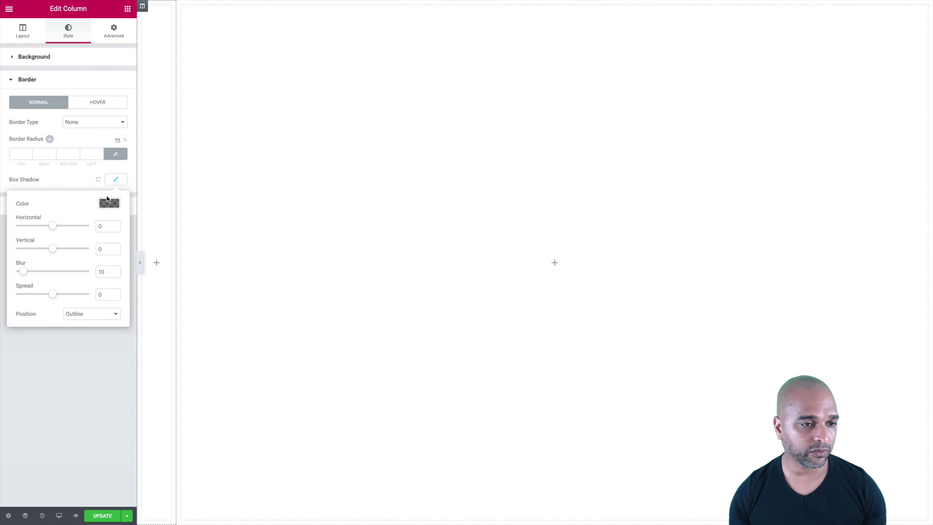
left_click(107, 207)
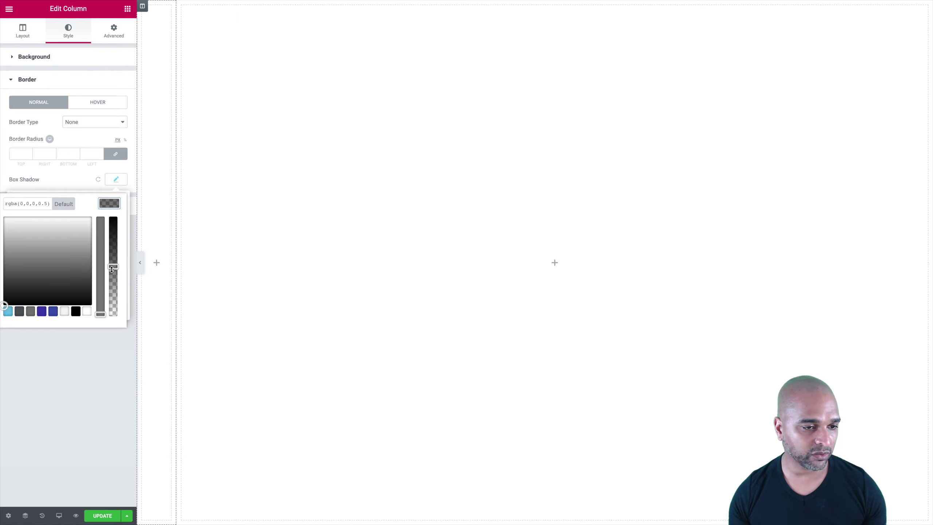
left_click_drag(113, 267, 112, 303)
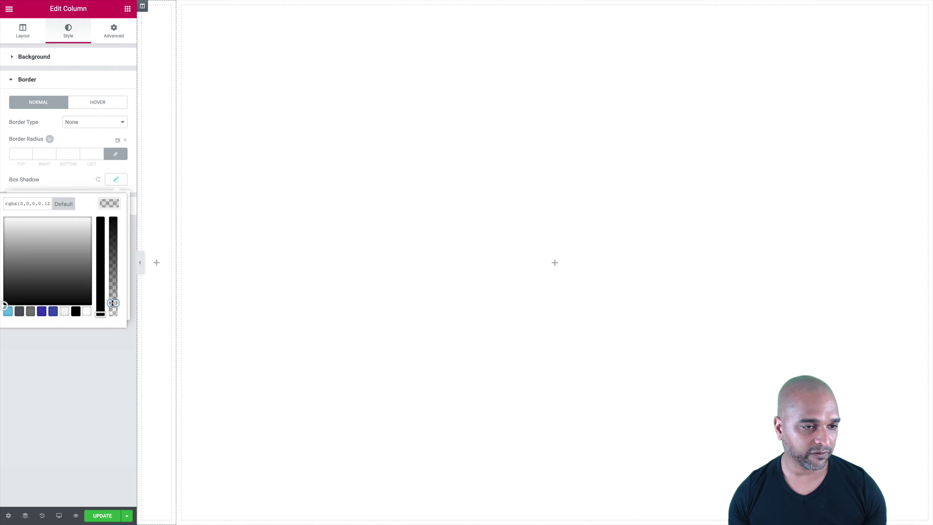
left_click(47, 204)
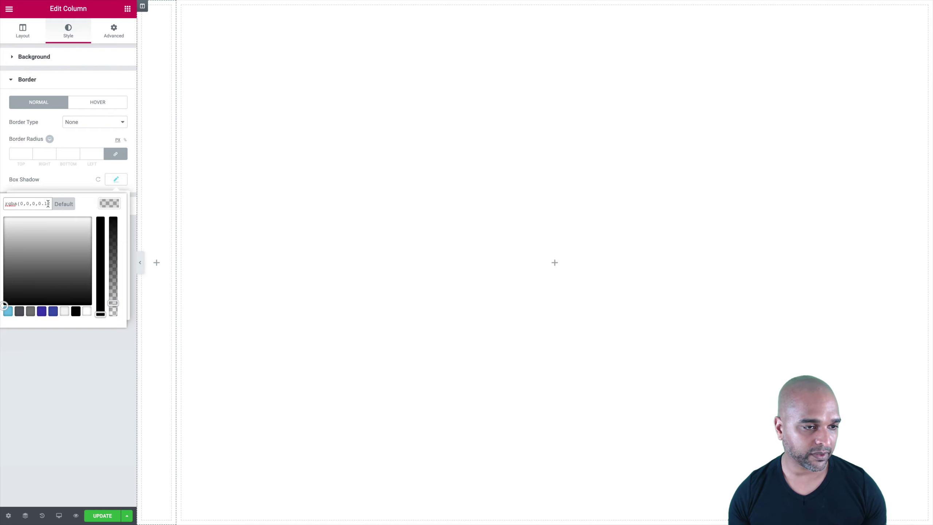
type("5")
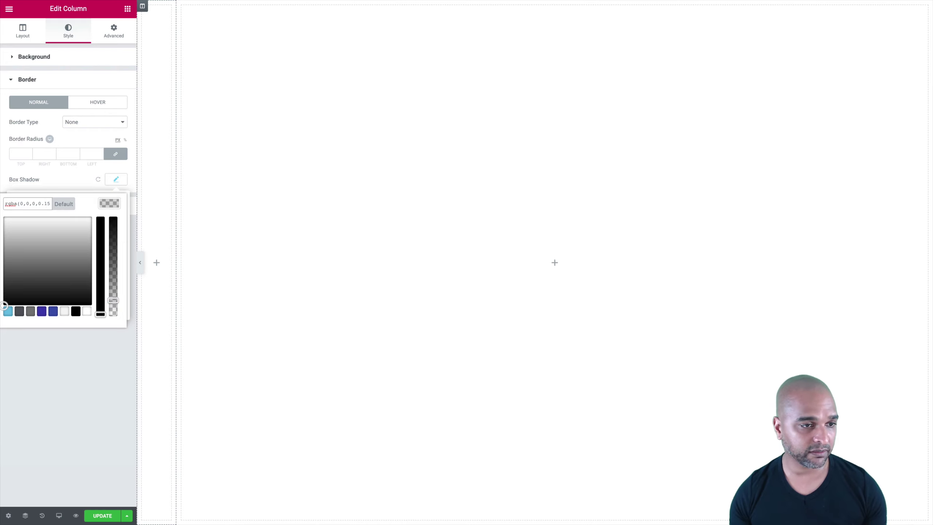
left_click(105, 207)
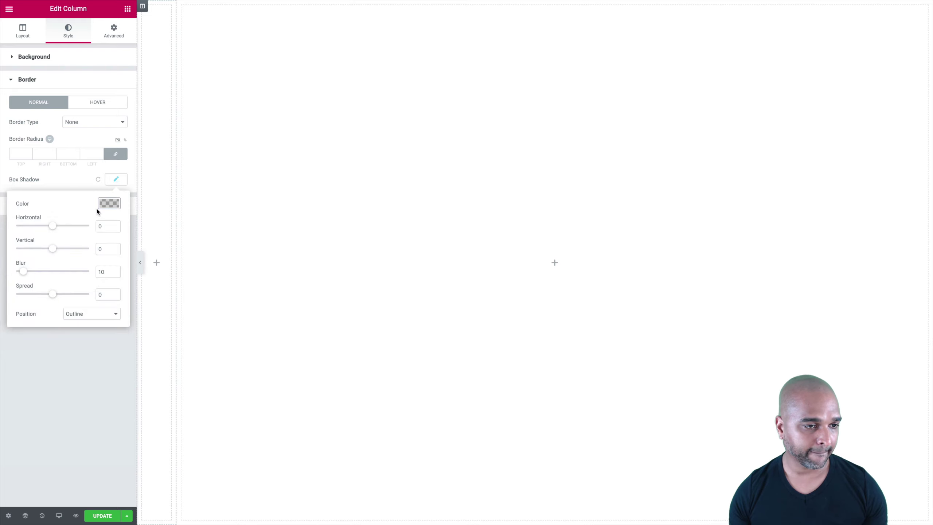
left_click(55, 380)
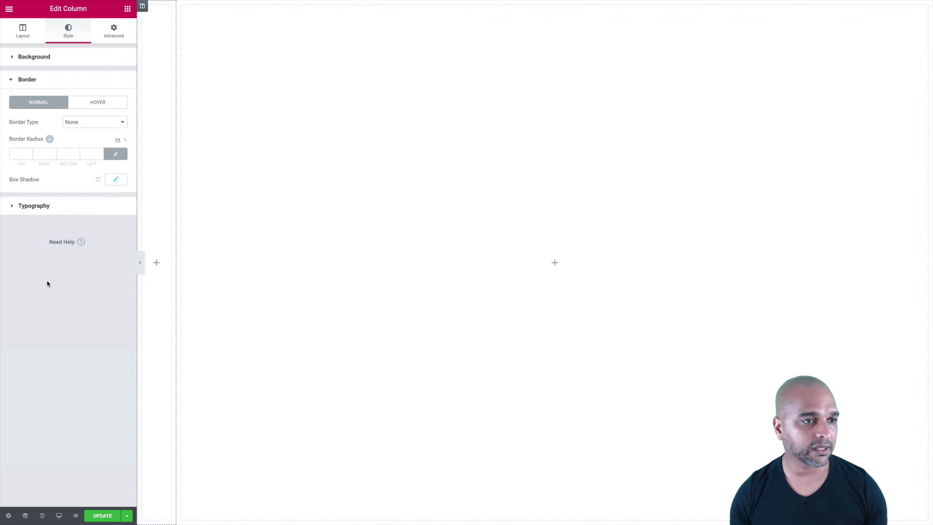
Step: Add an Icon widget to the narrow first column
left_click(128, 9)
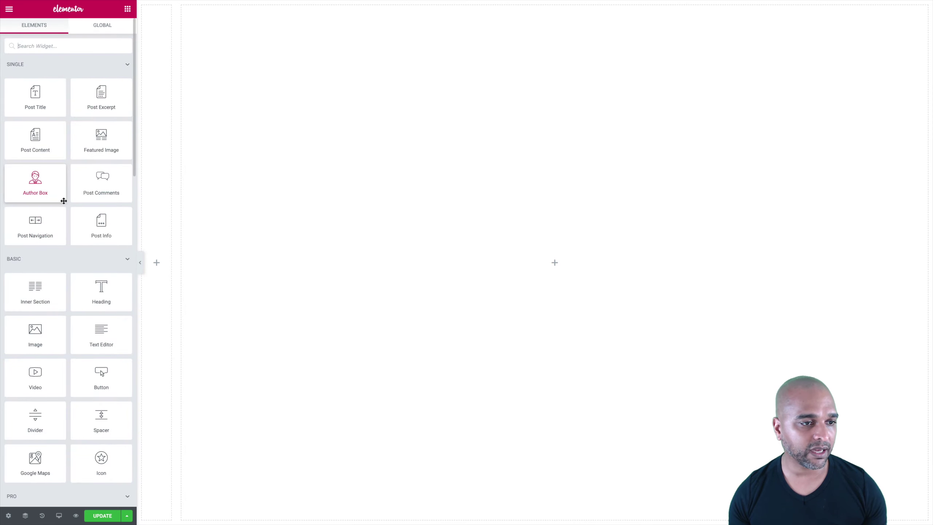
scroll(49, 310, "down", 2)
left_click_drag(101, 396, 156, 55)
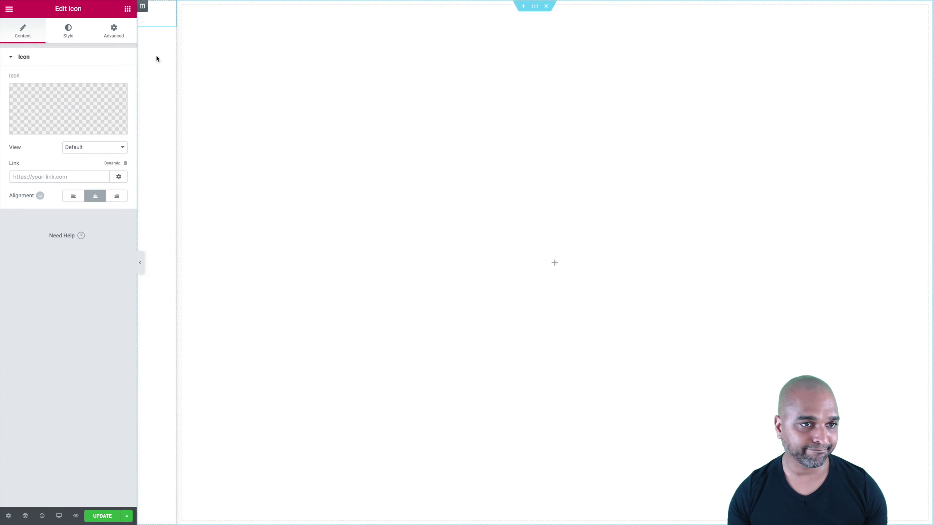
Step: Search the icon library for "paper" and replace the star with the outlined paper plane icon
mouse_move(65, 111)
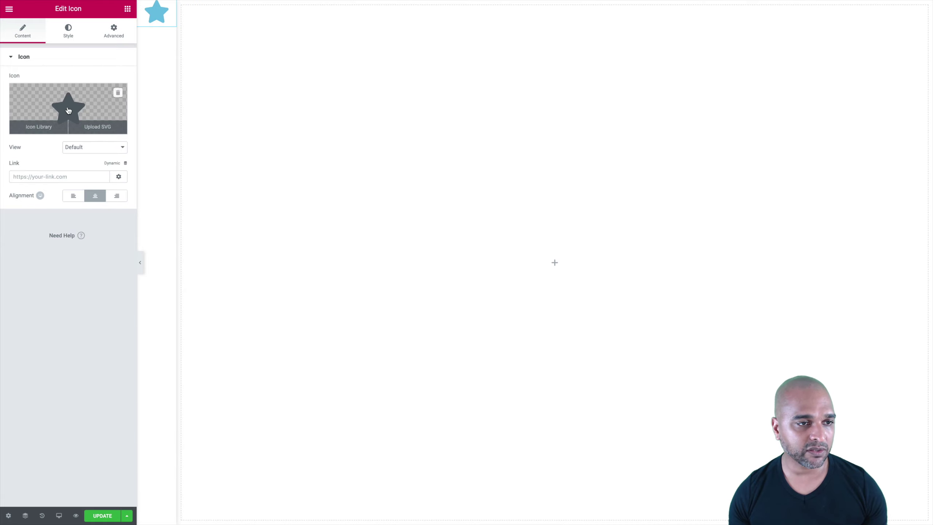
left_click(68, 111)
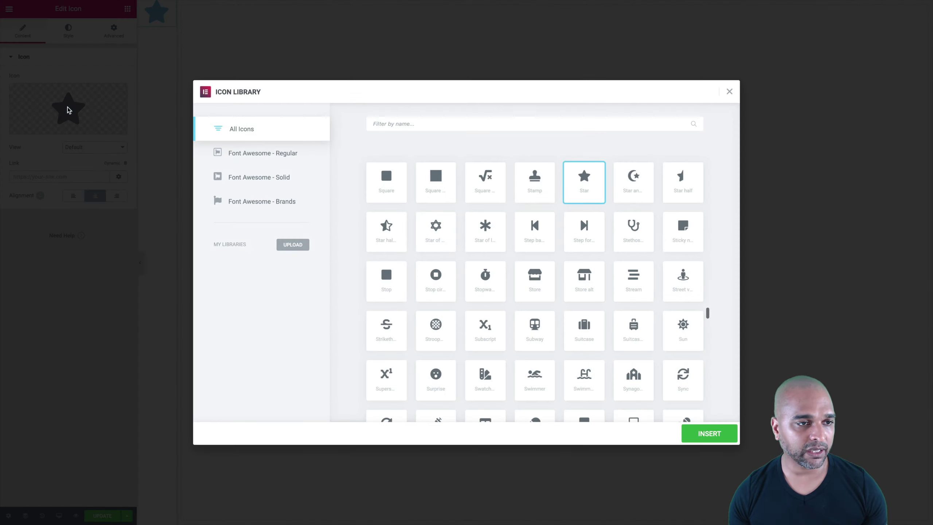
left_click(429, 124)
type("pa")
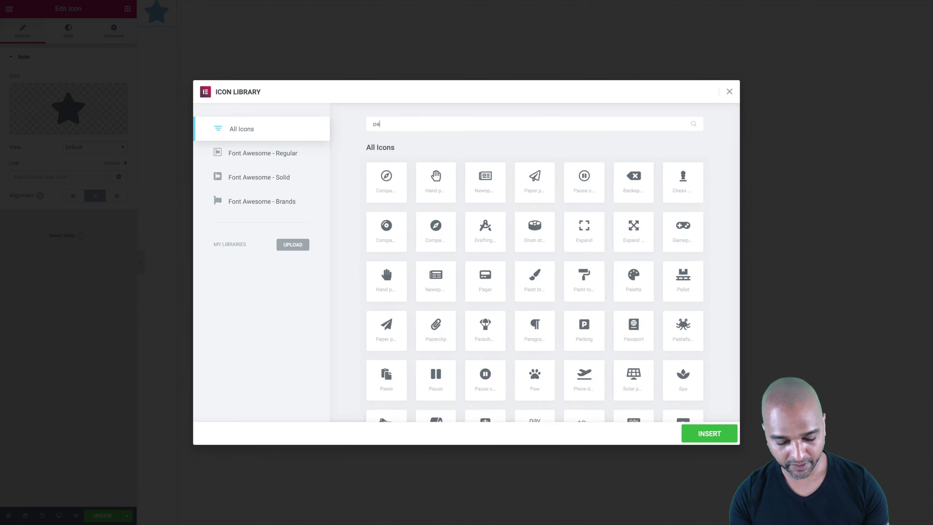
type("per")
left_click(495, 176)
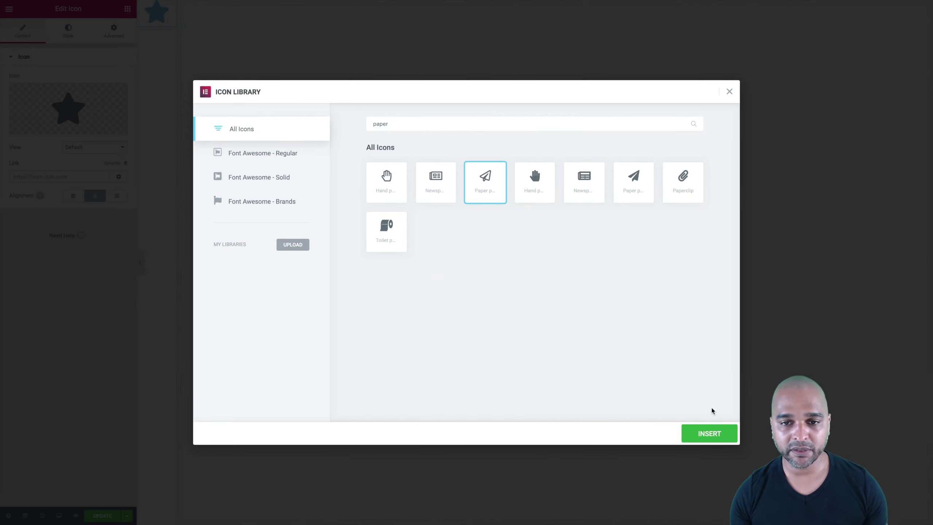
left_click(725, 433)
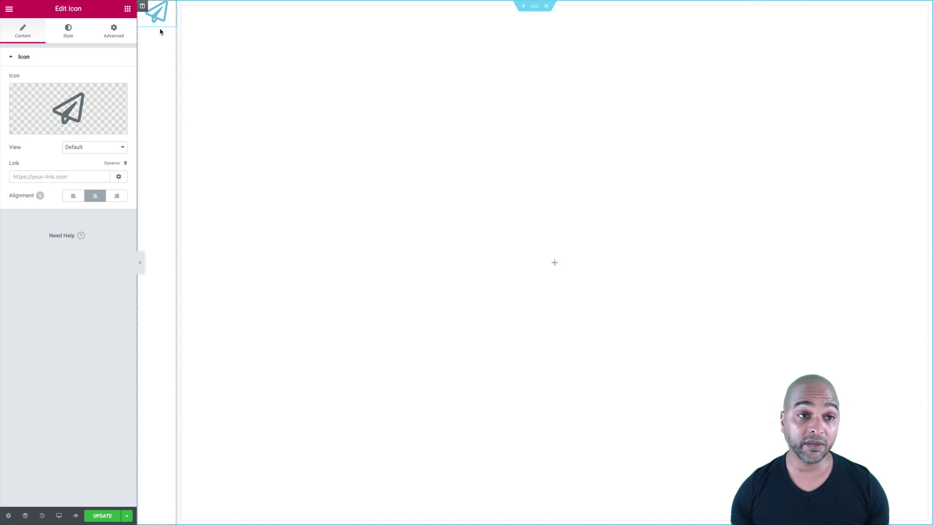
Step: Add an Image widget below the paper plane icon in the narrow column, and delete it again
left_click(127, 10)
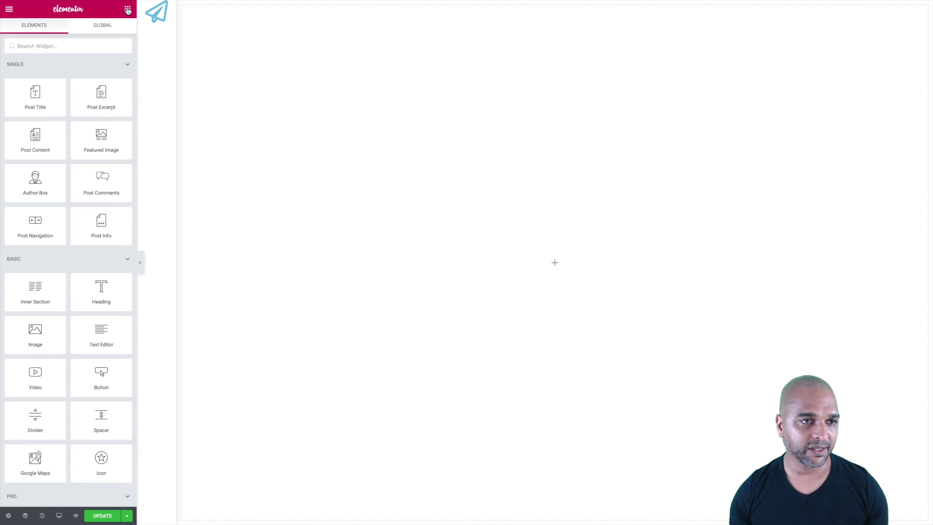
scroll(42, 261, "down", 3)
left_click_drag(34, 245, 159, 22)
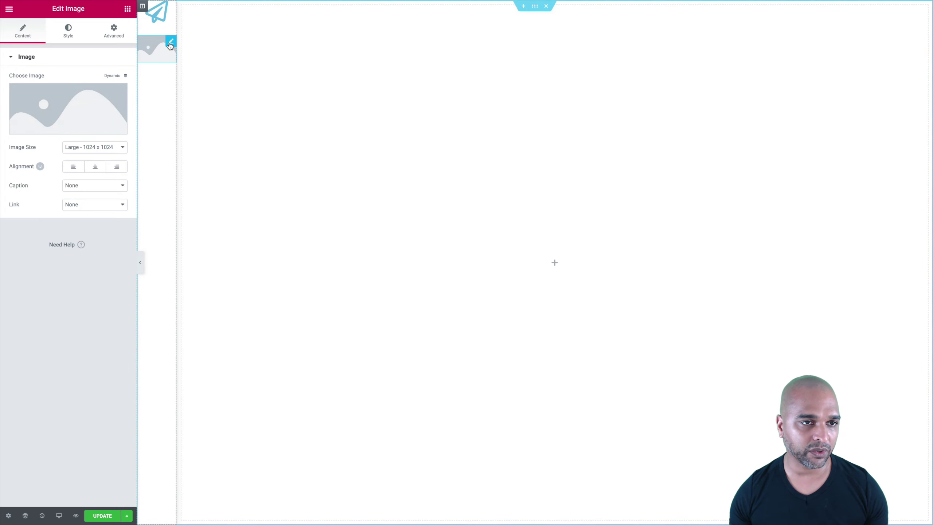
right_click(170, 44)
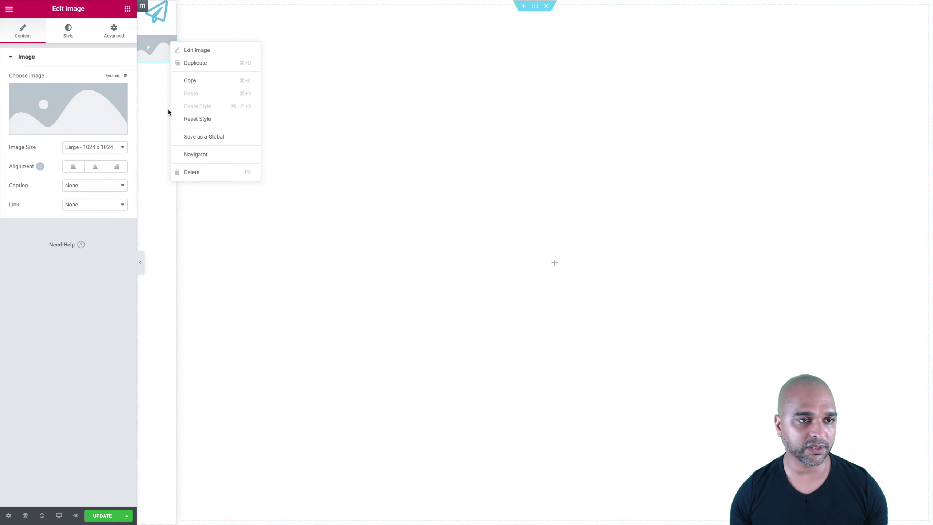
left_click(186, 172)
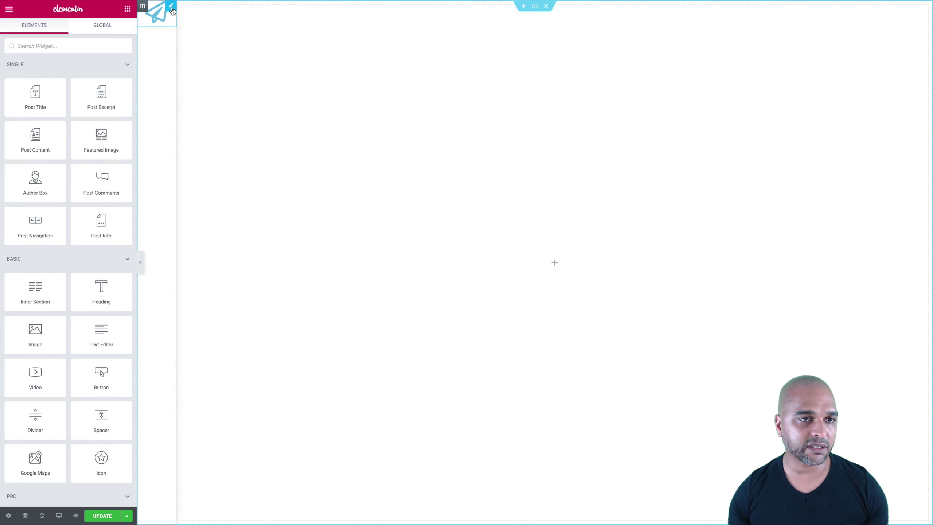
Step: Link the paper plane icon dynamically to the Site URL
left_click(171, 8)
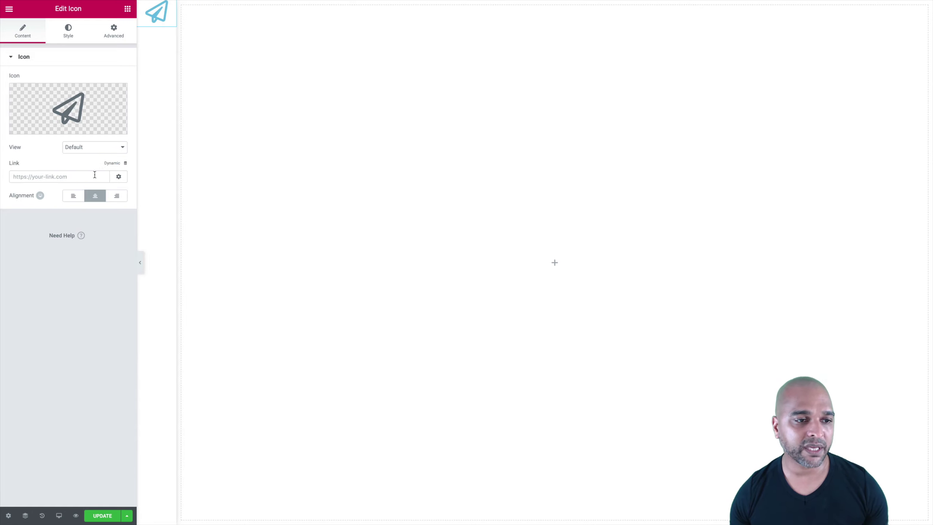
left_click(113, 164)
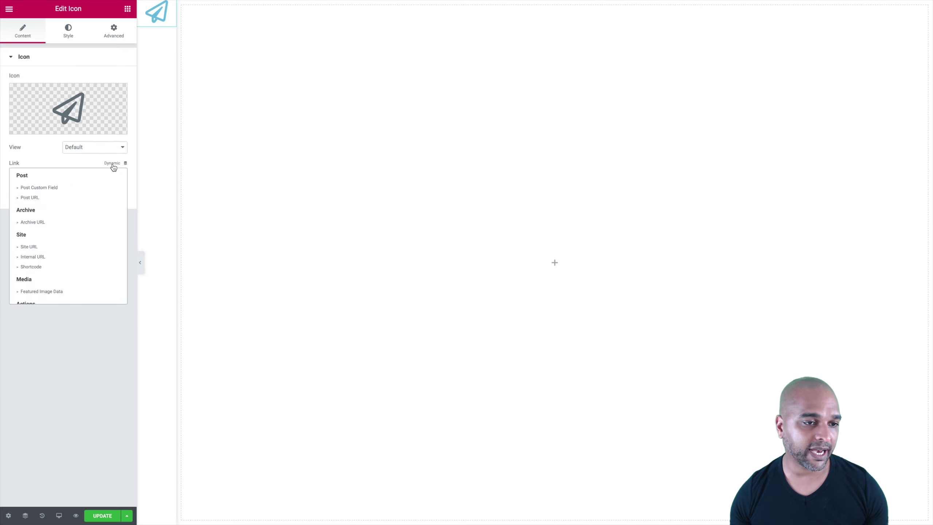
left_click(26, 248)
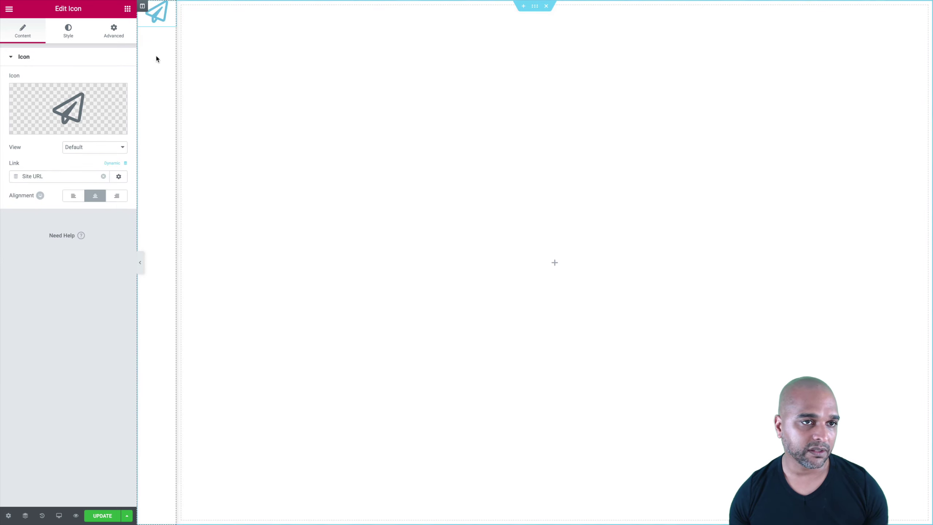
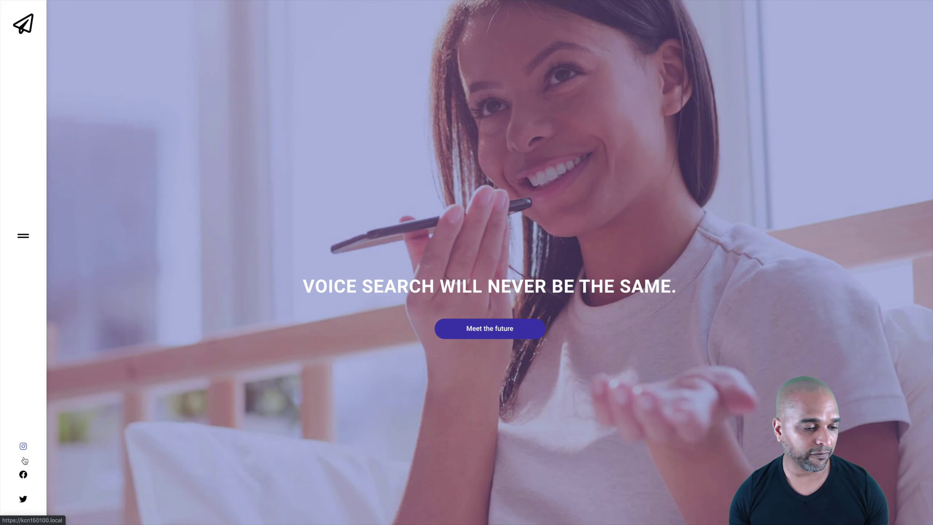
Step: Set the narrow first column's vertical alignment to Space Between
left_click(21, 234)
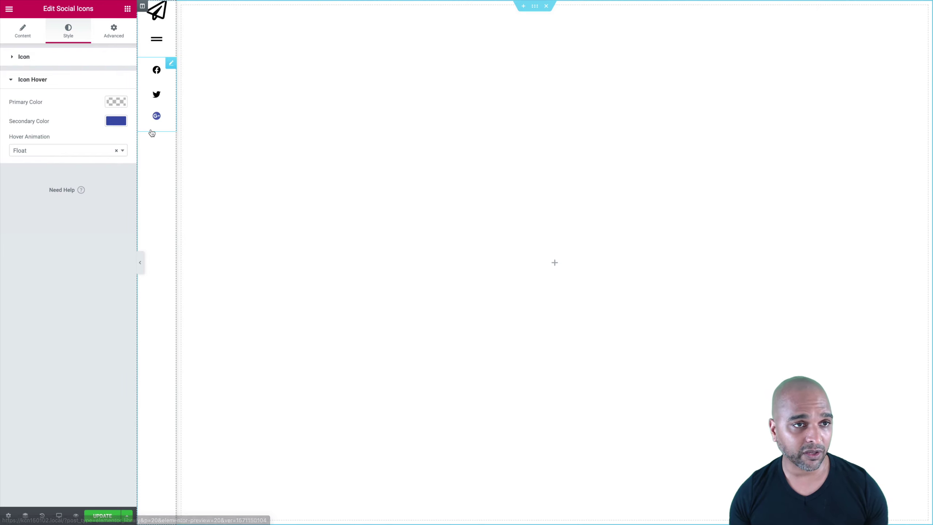
left_click(143, 6)
left_click(18, 31)
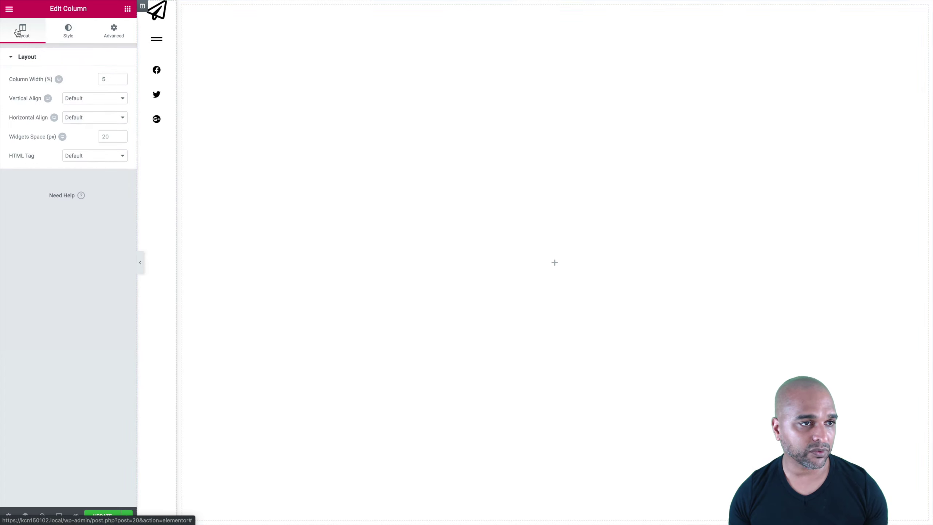
left_click(72, 104)
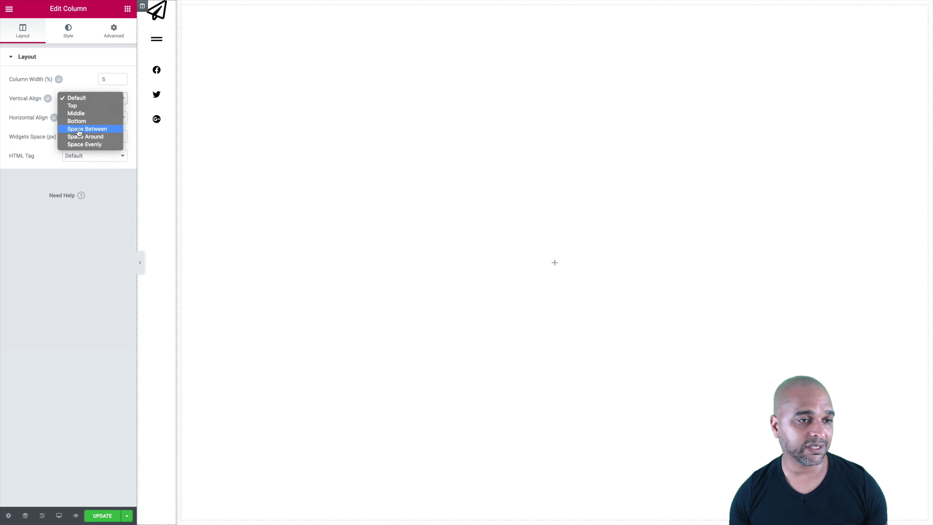
left_click(80, 131)
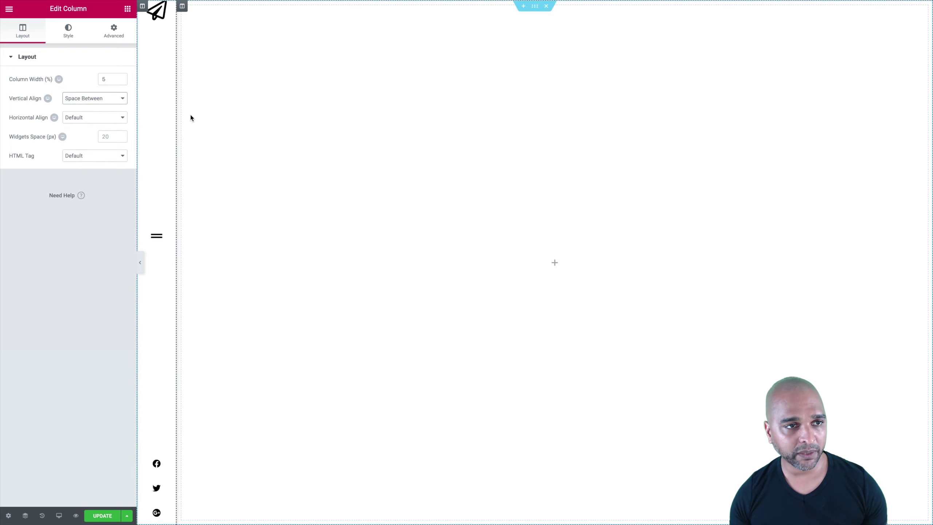
Step: Unlink the narrow column's padding values, set top and bottom padding to 30 px, and update the template
left_click(110, 37)
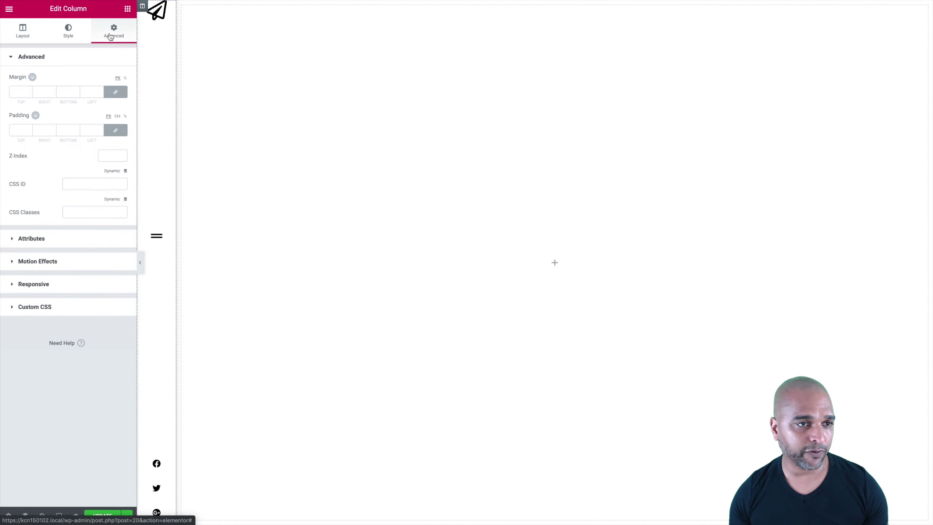
left_click(115, 131)
left_click(15, 131)
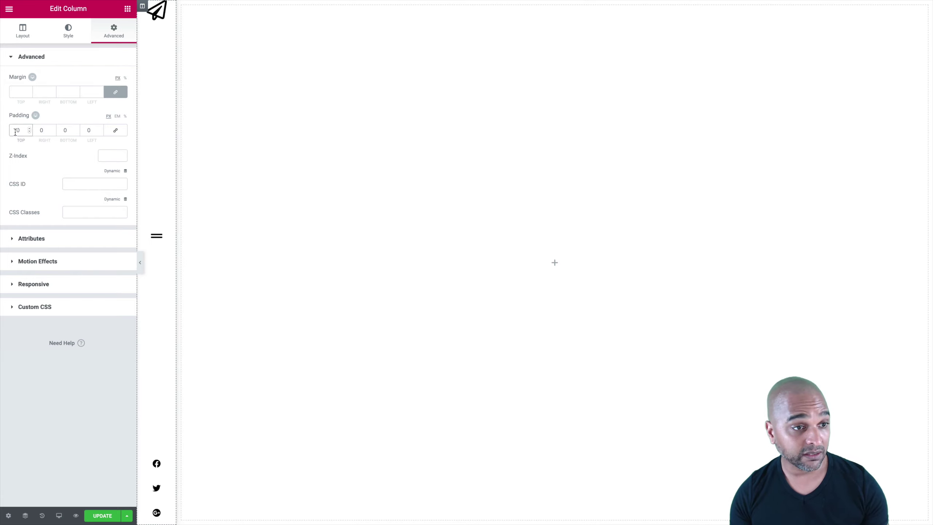
type("3")
left_click(86, 131)
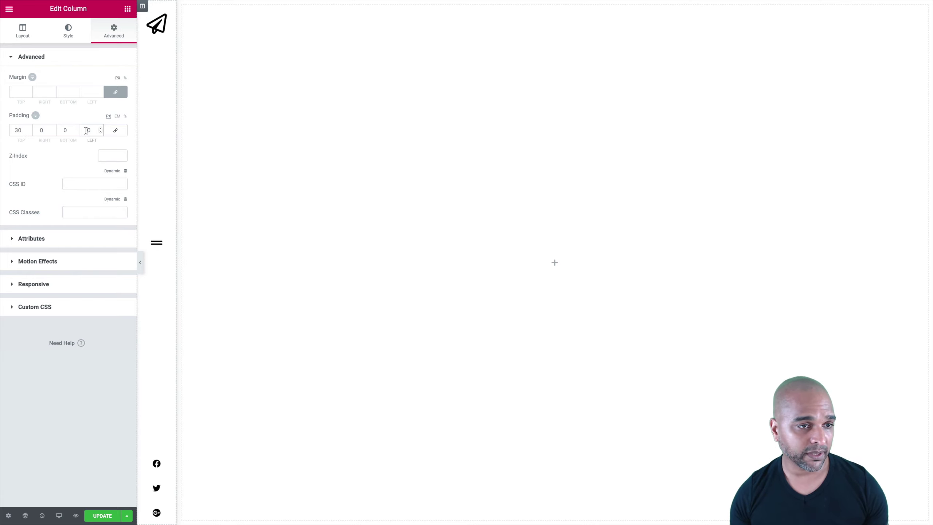
left_click(63, 131)
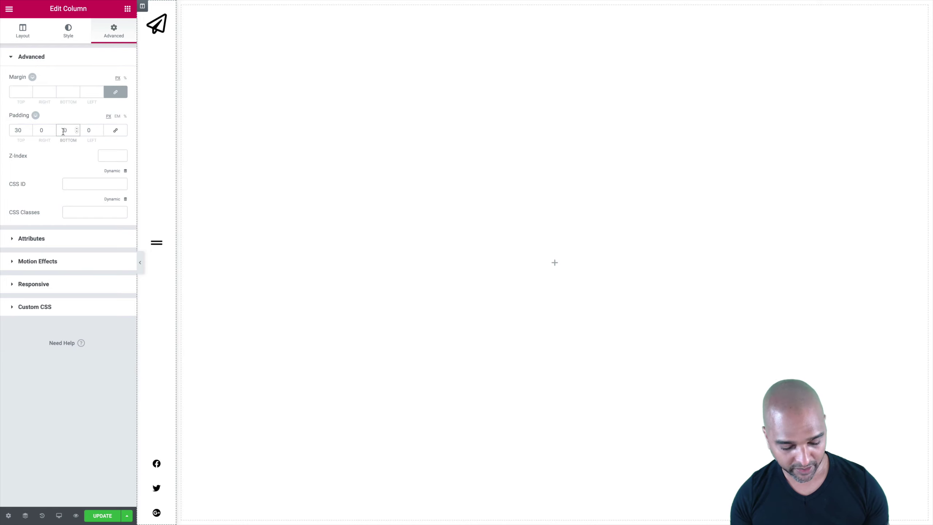
type("30")
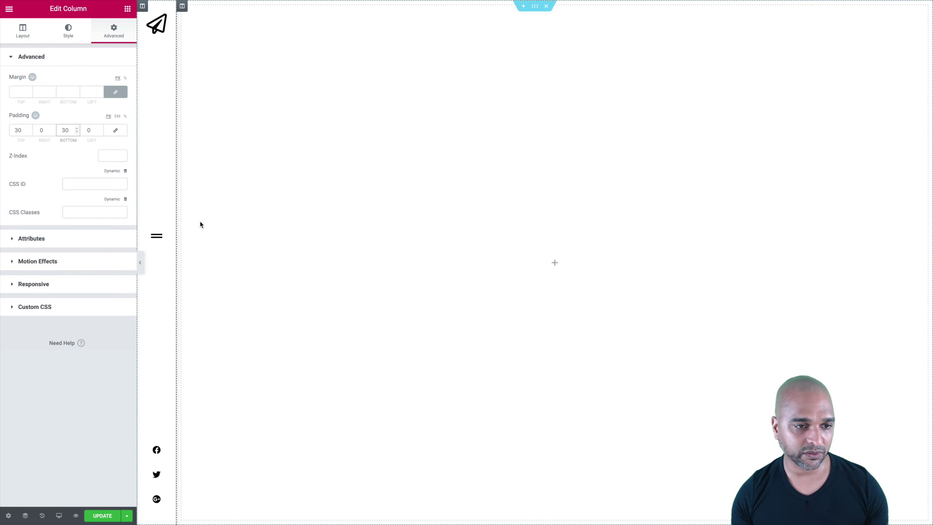
left_click(103, 515)
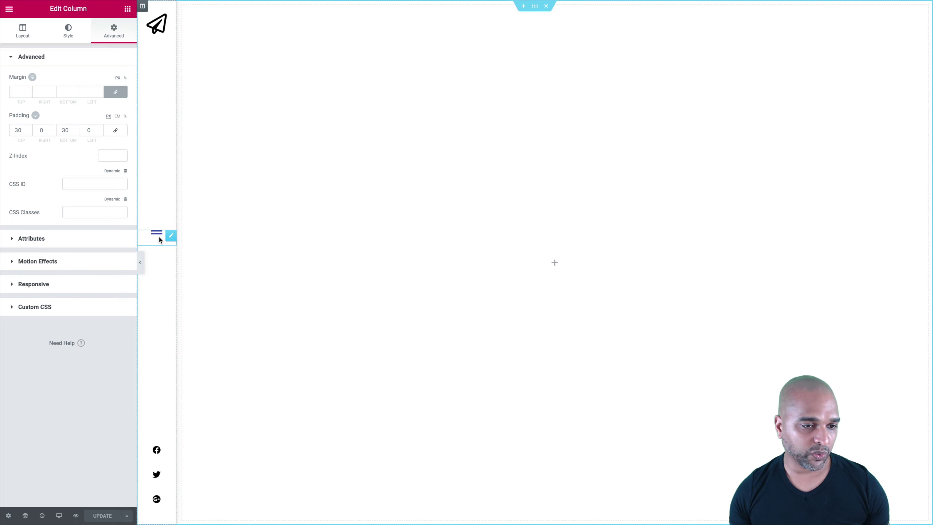
scroll(160, 388, "down", 1)
scroll(160, 388, "up", 1)
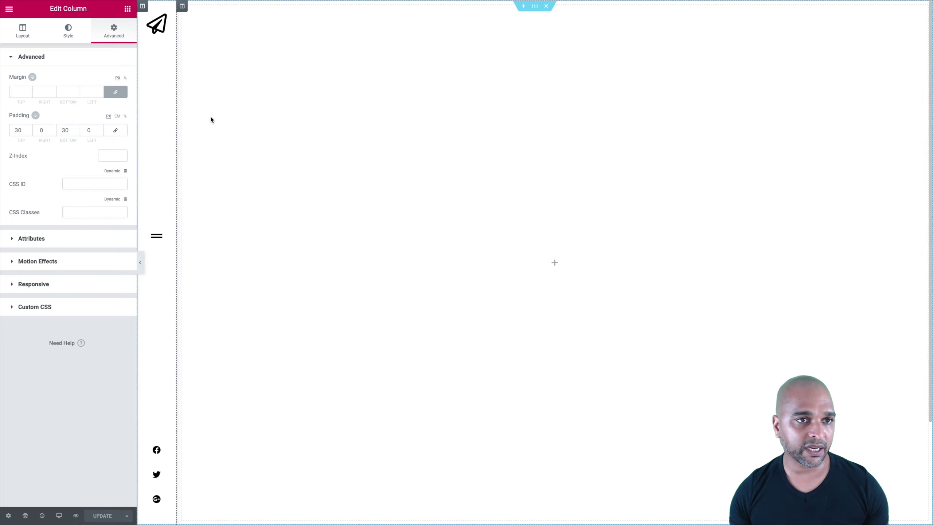
Step: Set the wide second column's padding to 0 on all sides
left_click(182, 6)
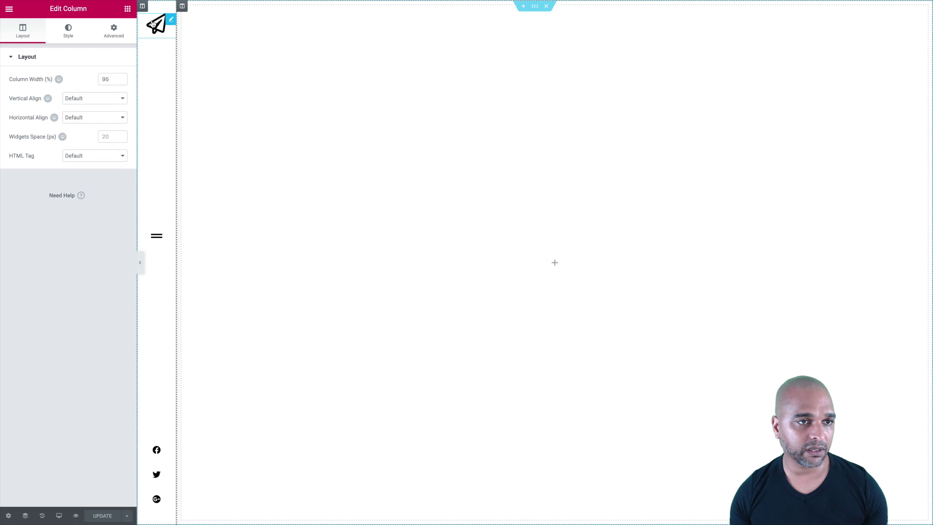
left_click(112, 33)
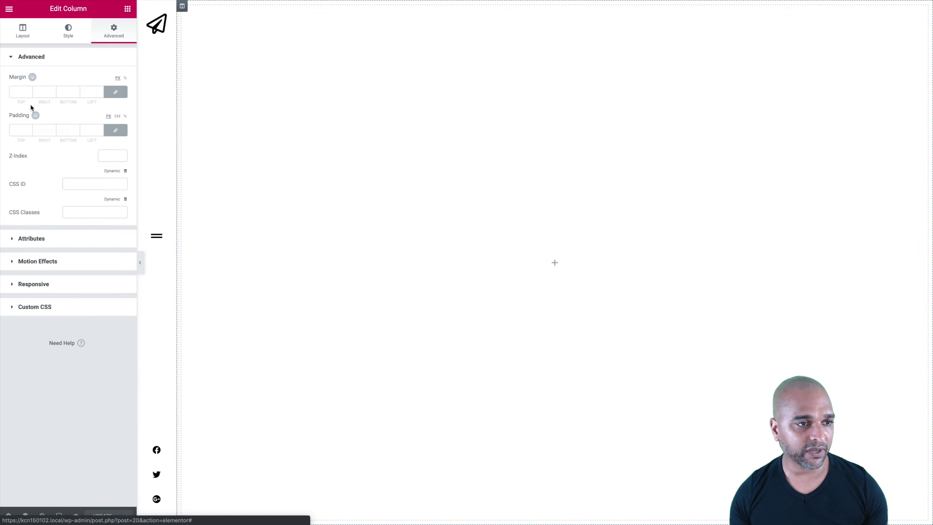
left_click(18, 129)
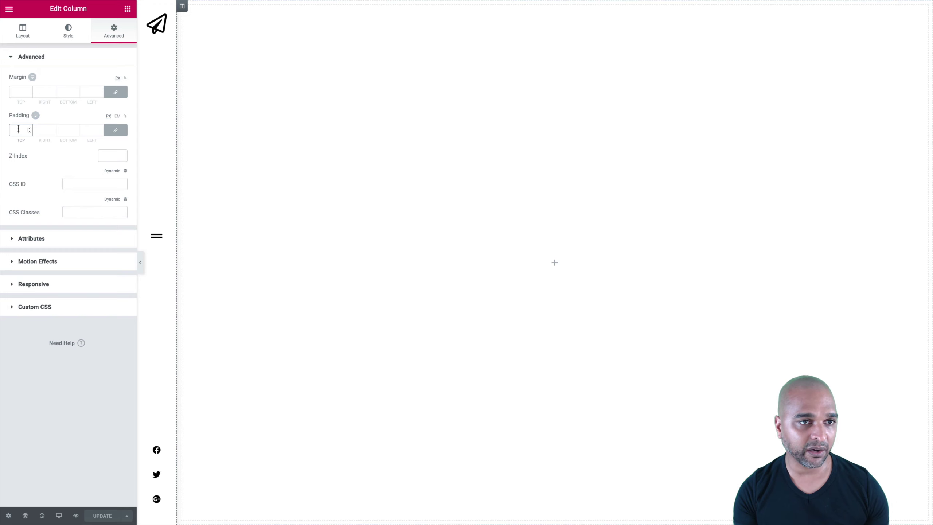
type("0")
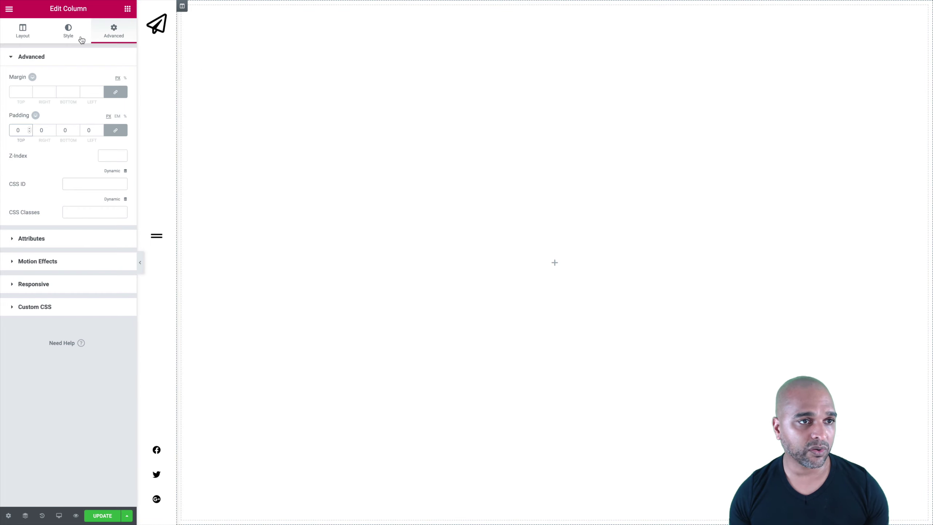
Step: Add a Post Content widget to the wide second column, check the page content, and update the template
left_click(127, 10)
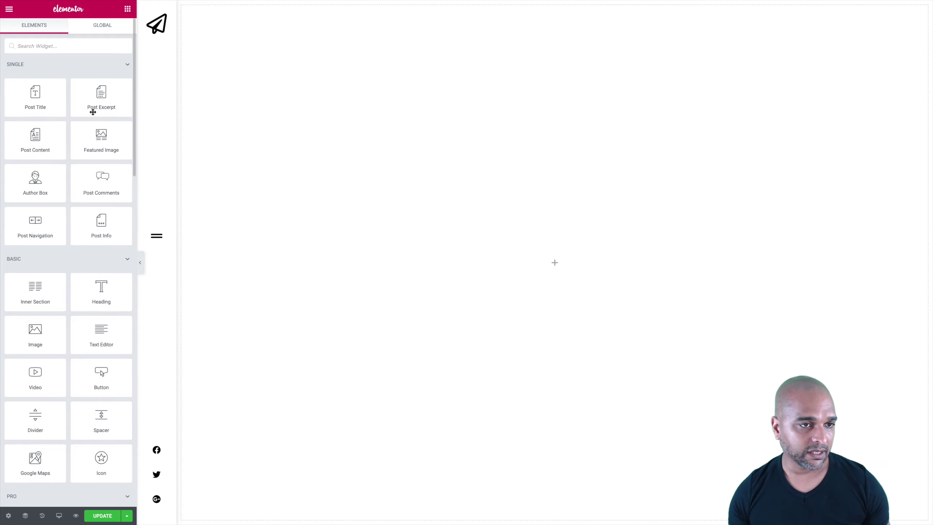
left_click_drag(35, 139, 236, 33)
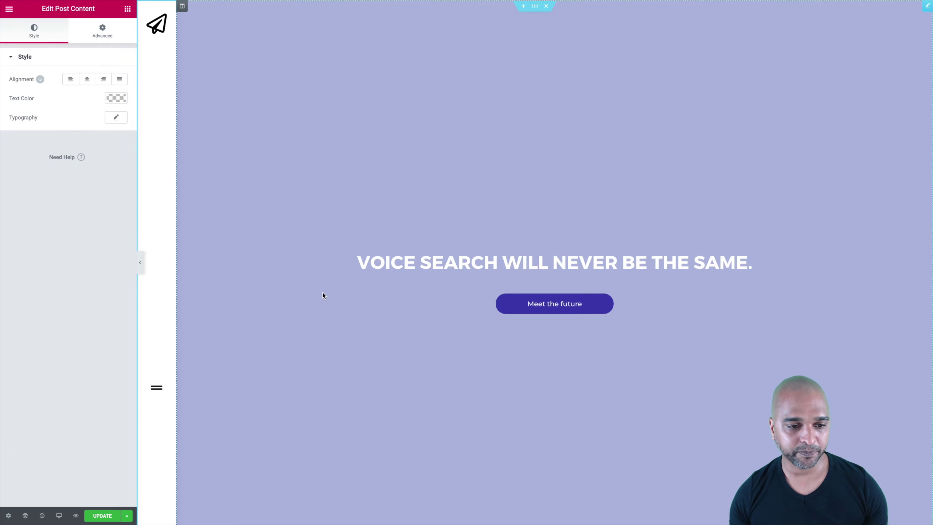
scroll(429, 323, "down", 5)
scroll(429, 322, "down", 5)
scroll(427, 323, "up", 10)
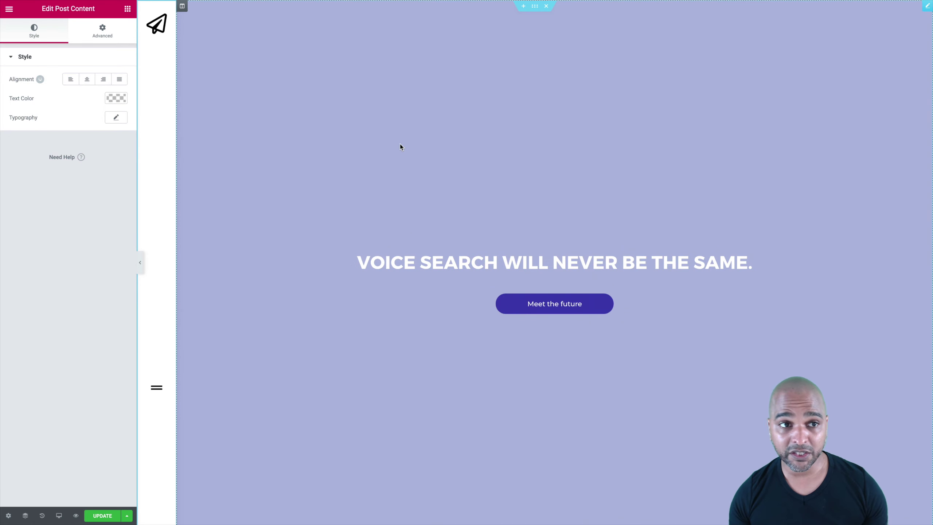
scroll(400, 147, "down", 9)
scroll(400, 147, "up", 5)
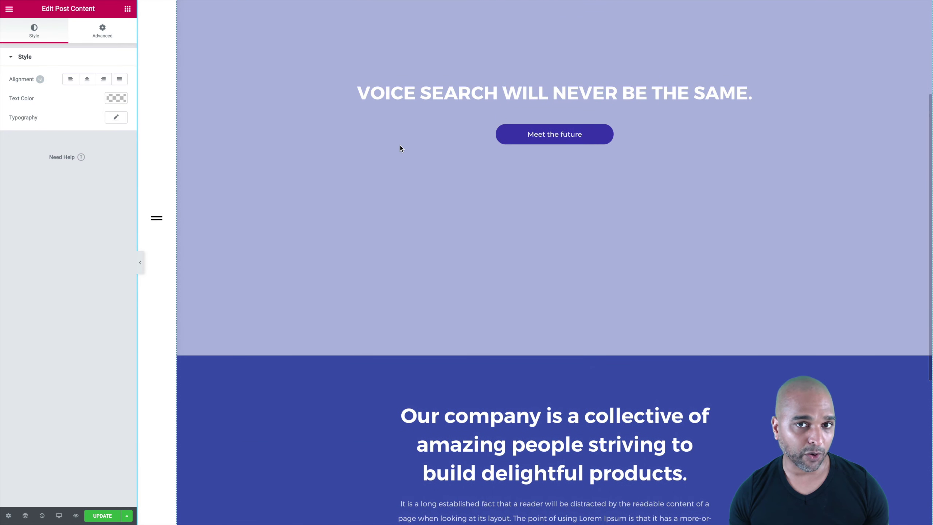
scroll(400, 147, "up", 4)
scroll(352, 195, "down", 7)
left_click(97, 517)
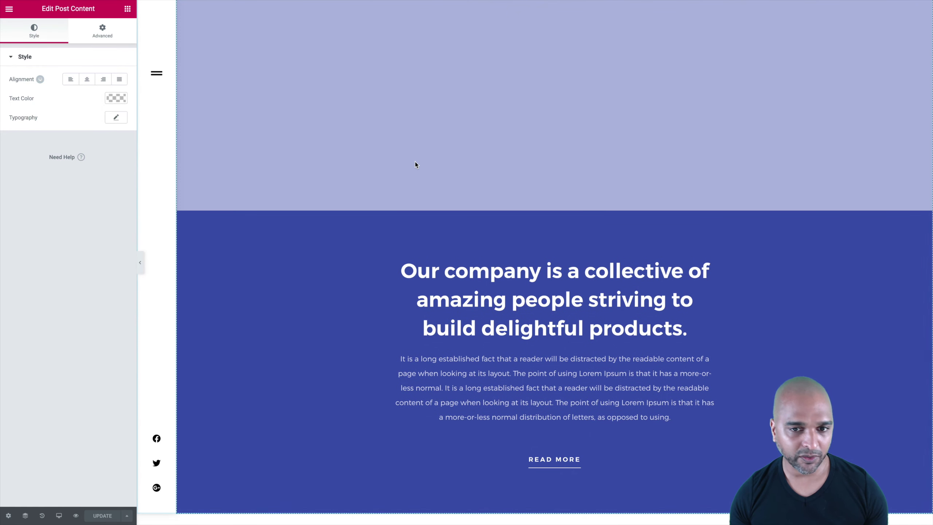
Step: Reload the template in the editor and check its hero and company sections
scroll(415, 162, "up", 8)
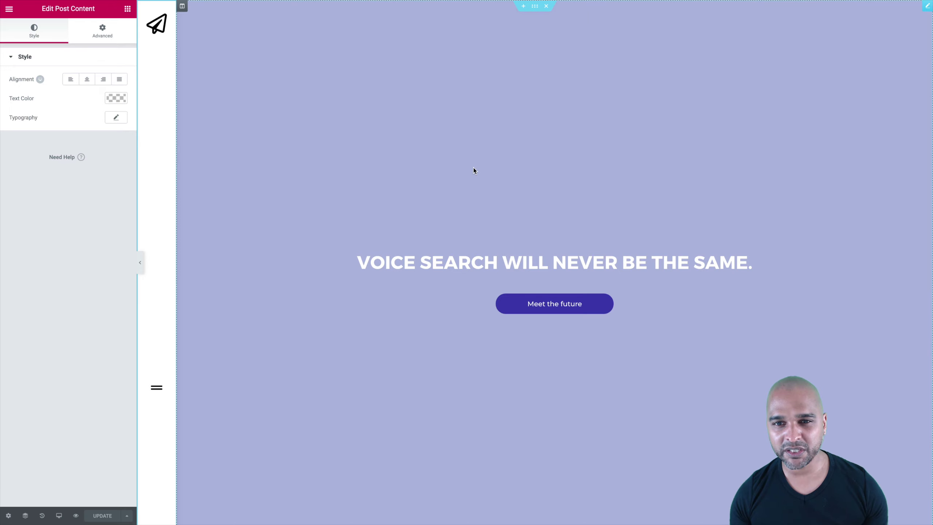
key("super+r")
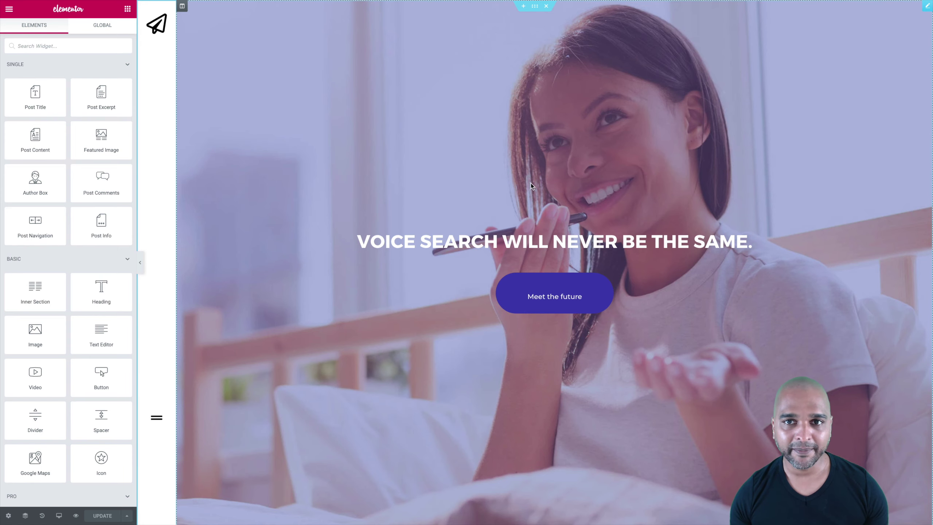
scroll(344, 317, "down", 3)
scroll(345, 316, "up", 3)
scroll(345, 317, "down", 6)
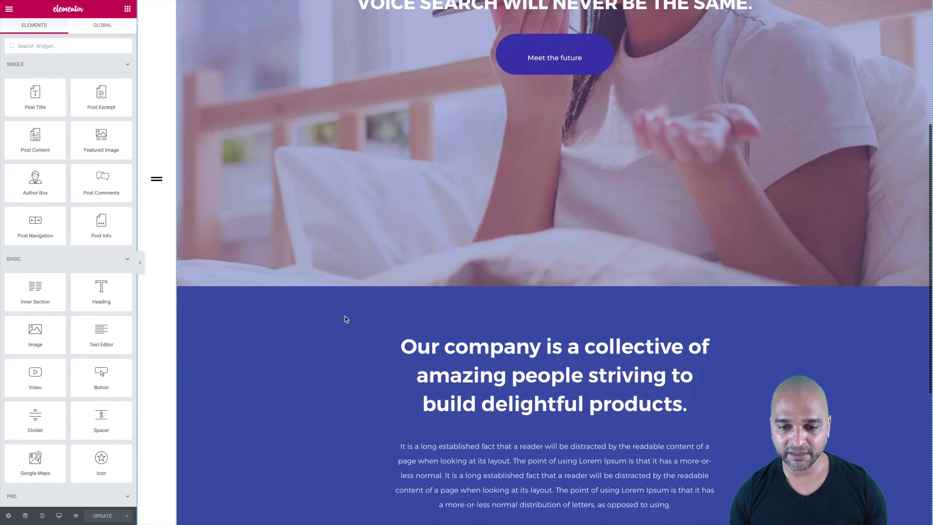
scroll(345, 316, "up", 5)
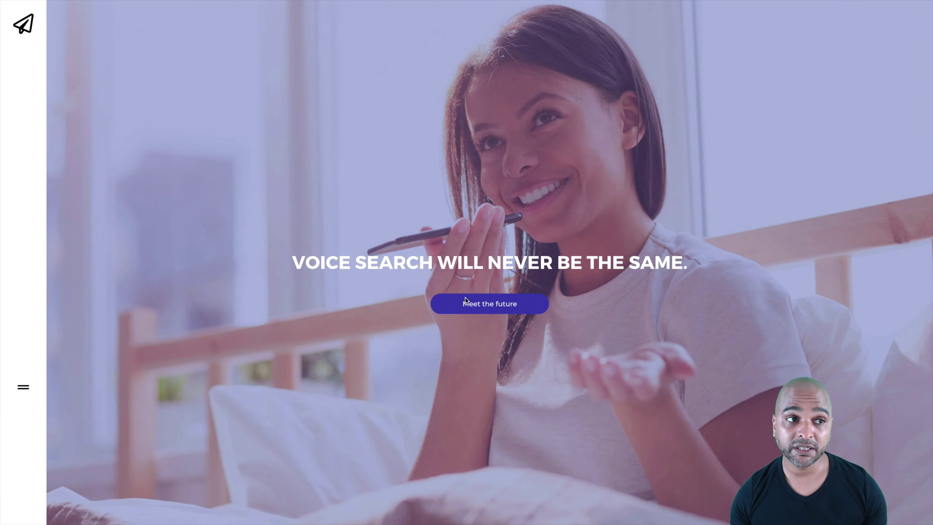
Step: Examine how the narrow navigation column behaves on the live page while moving between the hero and company sections
scroll(428, 338, "down", 5)
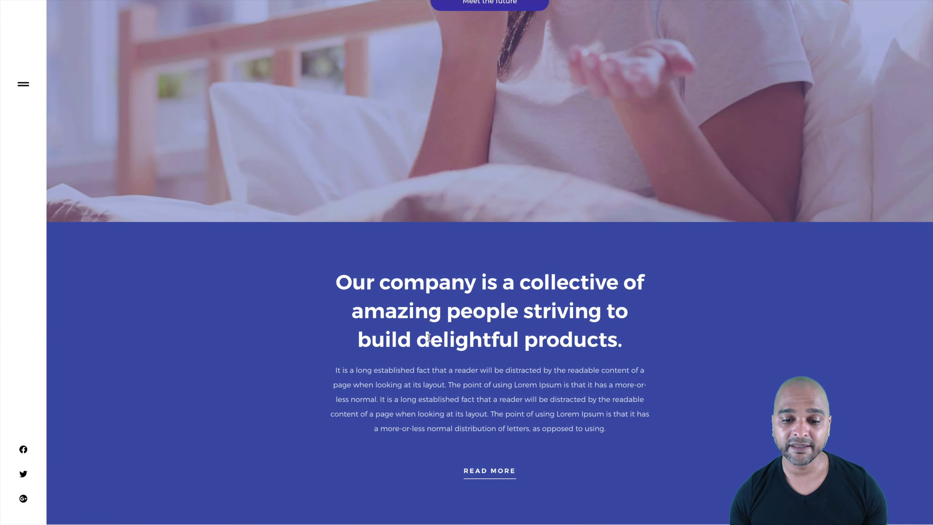
scroll(429, 338, "up", 5)
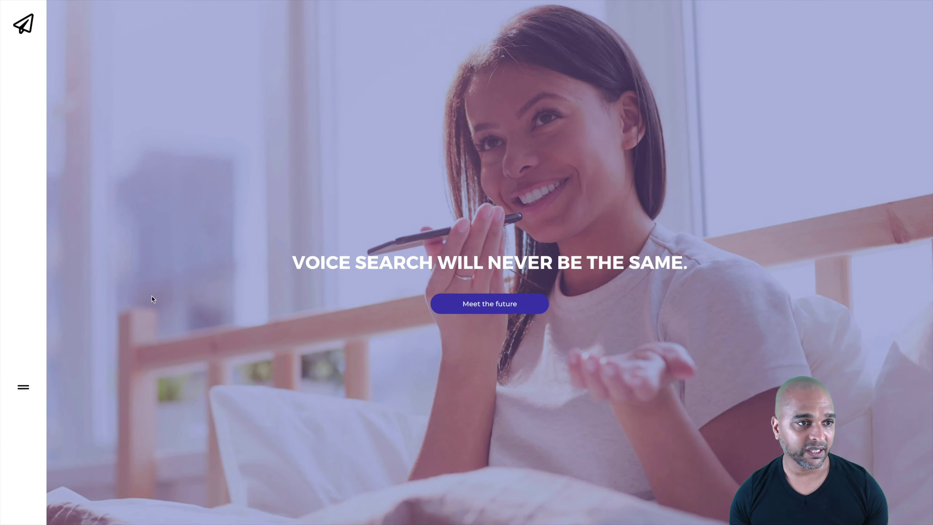
scroll(151, 301, "down", 5)
scroll(151, 301, "up", 5)
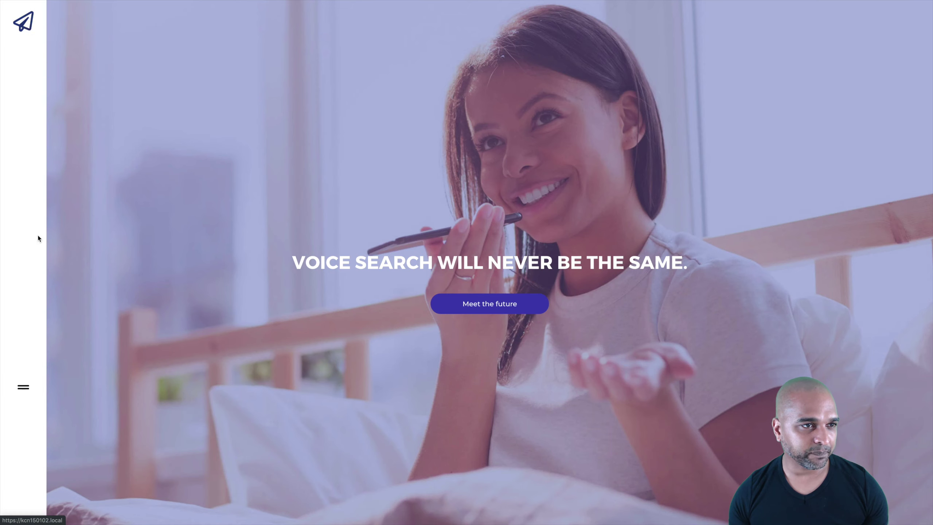
scroll(26, 400, "down", 5)
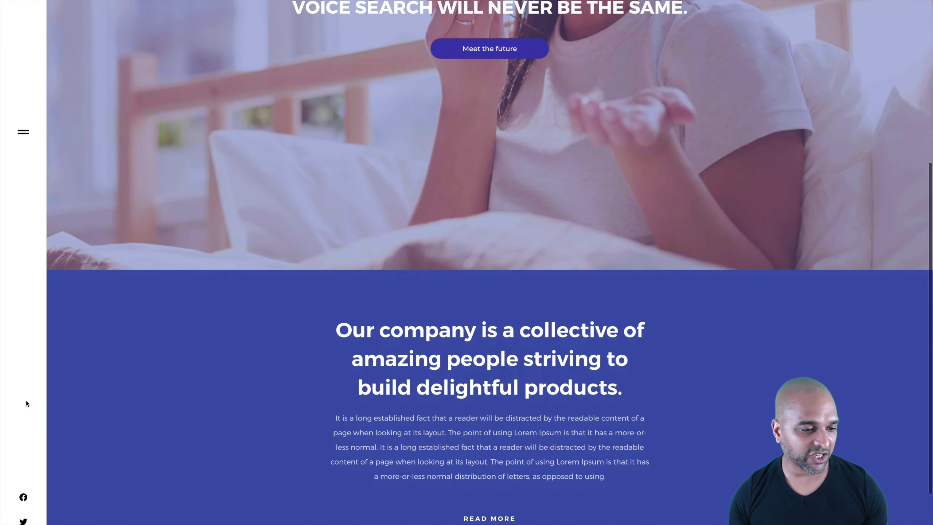
scroll(186, 299, "up", 5)
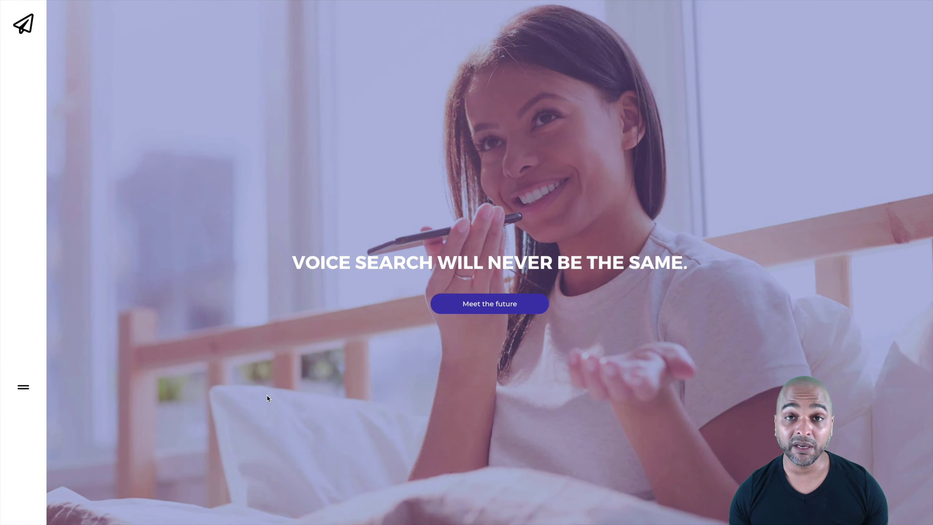
scroll(335, 360, "down", 3)
scroll(324, 356, "up", 3)
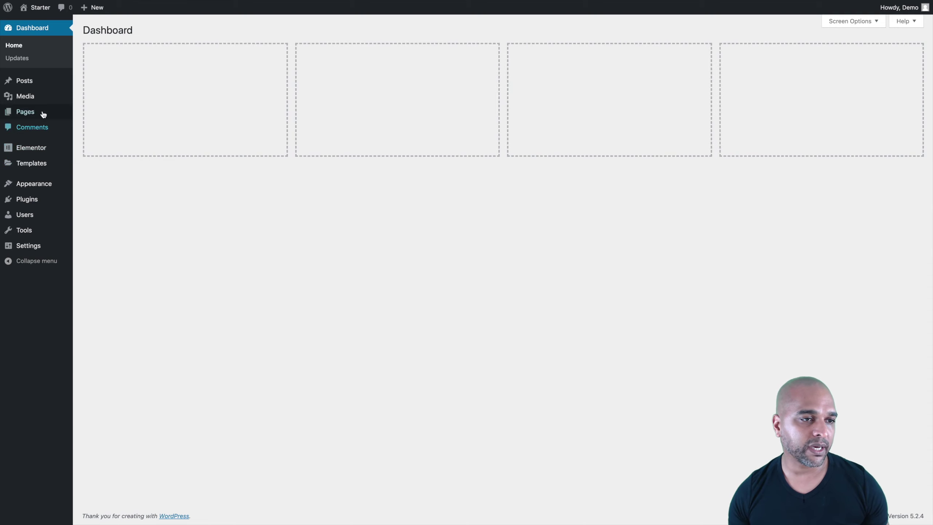
Step: Search the WordPress plugin directory for "sticky menu" from the Add Plugins page
mouse_move(29, 207)
left_click(90, 214)
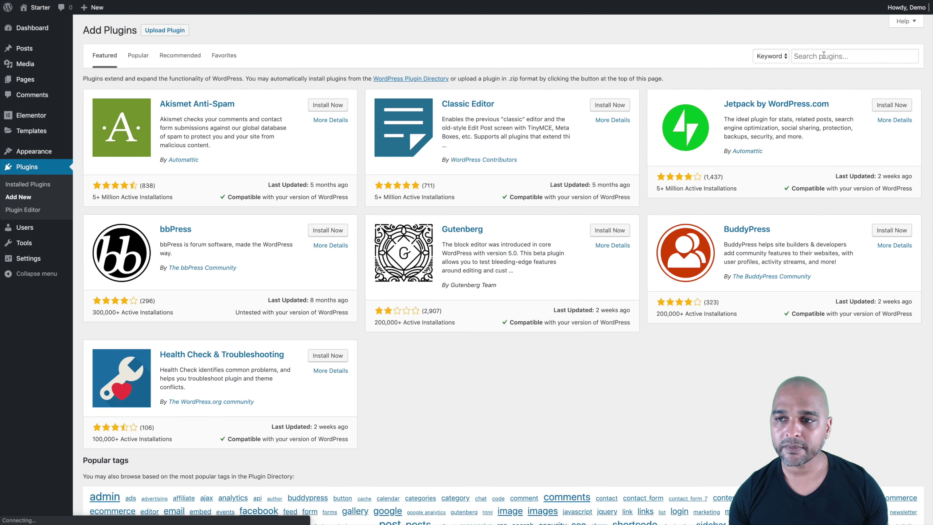
left_click(826, 55)
type("s")
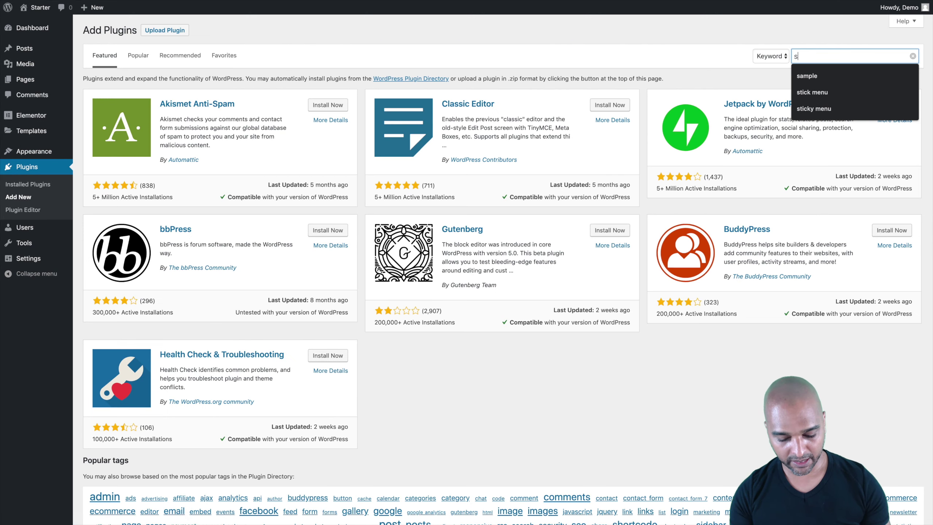
type("tick")
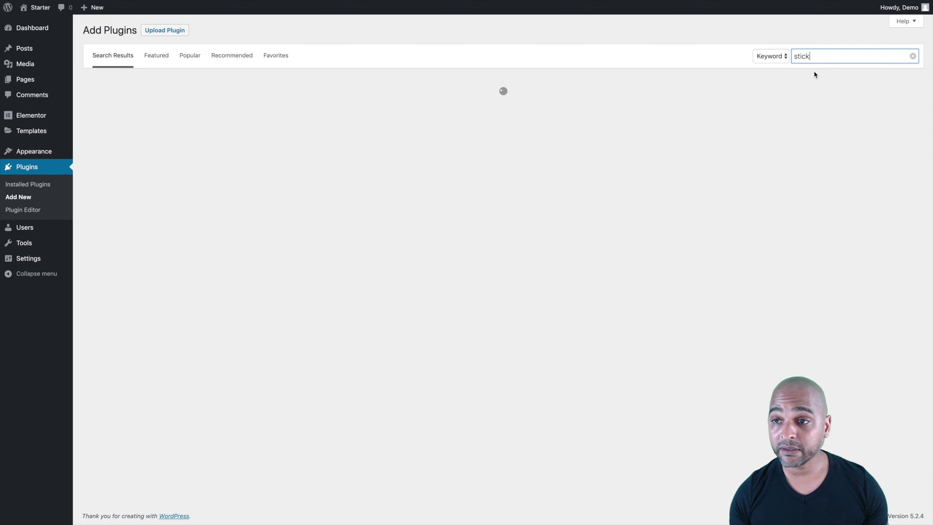
type("y menu")
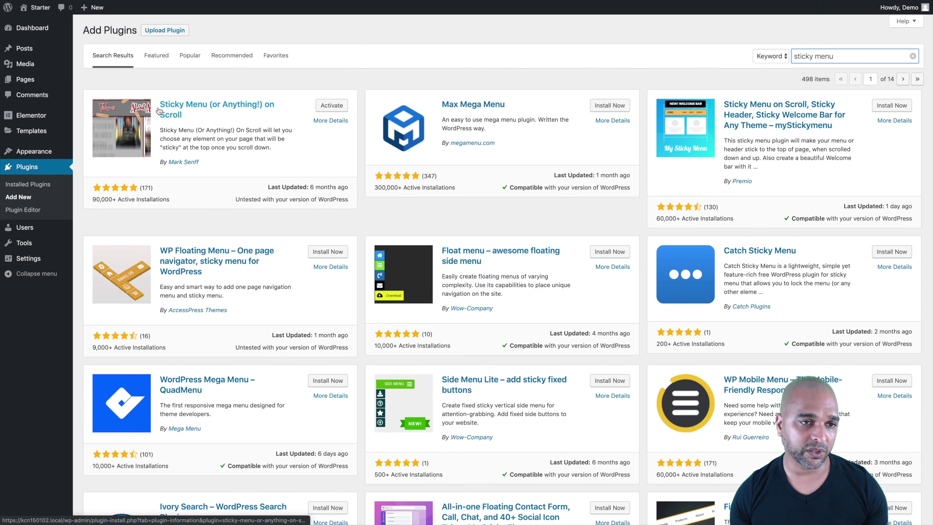
Step: Activate the Sticky Menu (or Anything!) on Scroll plugin
left_click_drag(185, 115, 168, 96)
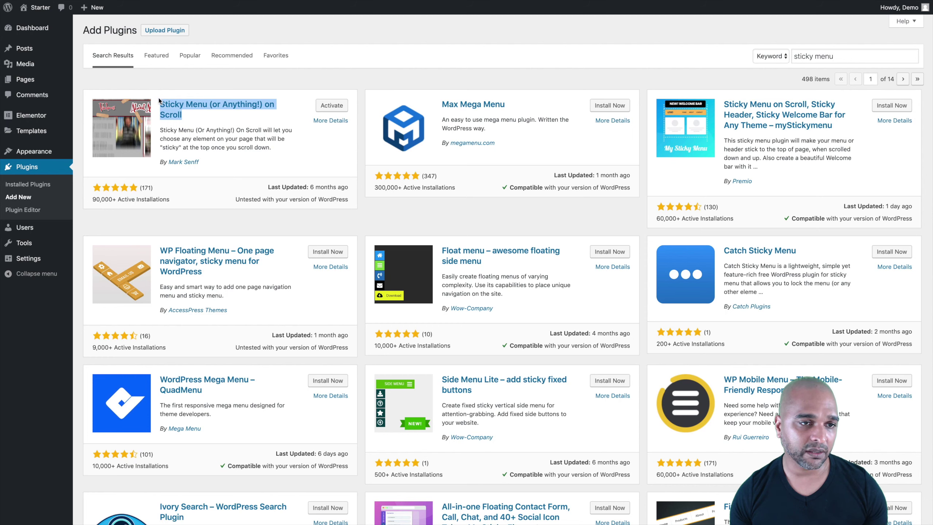
left_click(210, 119)
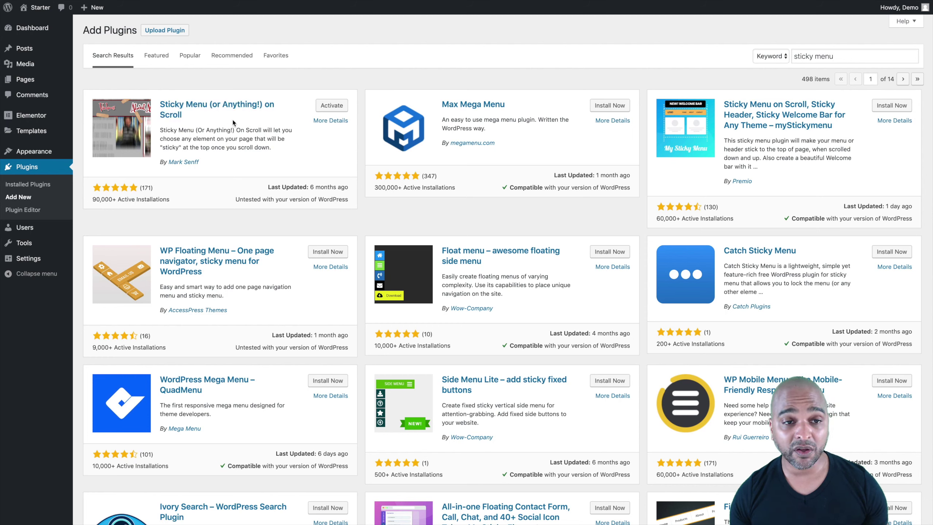
left_click(331, 106)
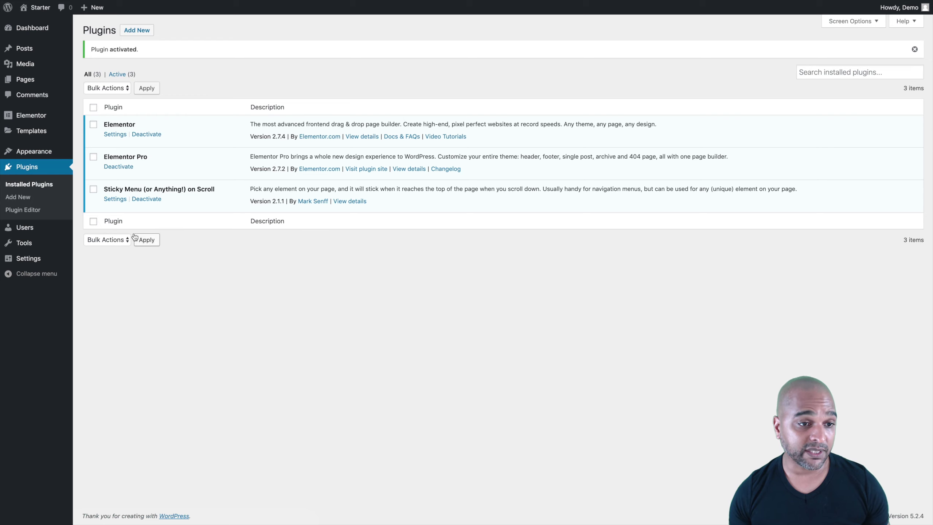
Step: Open the Sticky Menu plugin's settings and set the sticky element to .mynav, including the leading dot
left_click(116, 199)
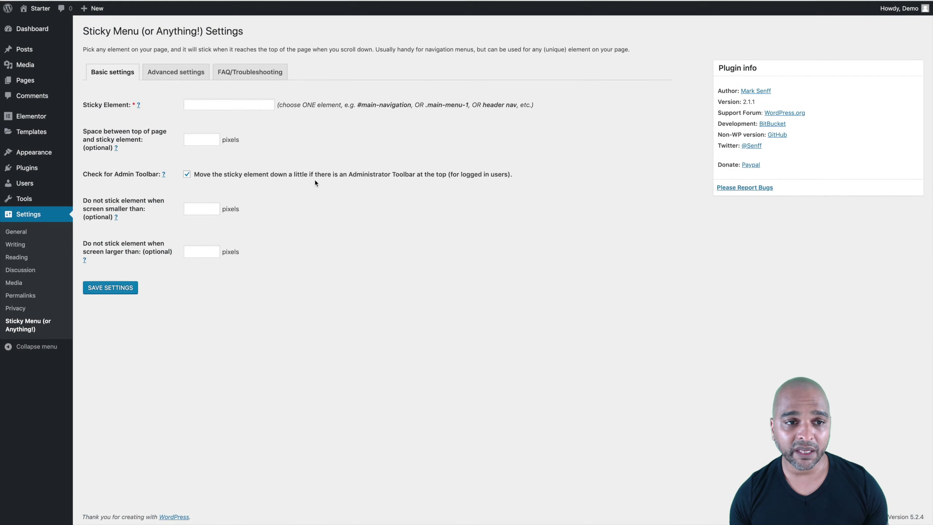
left_click(202, 105)
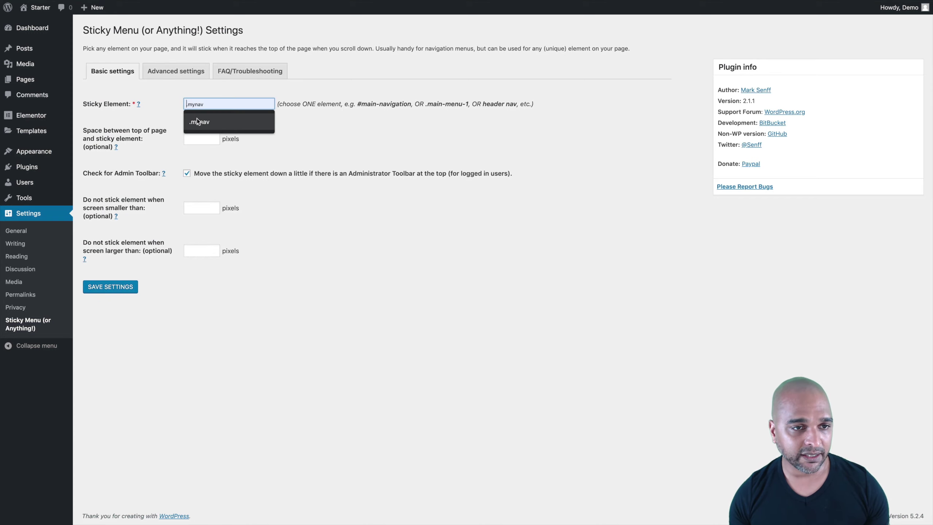
left_click(197, 123)
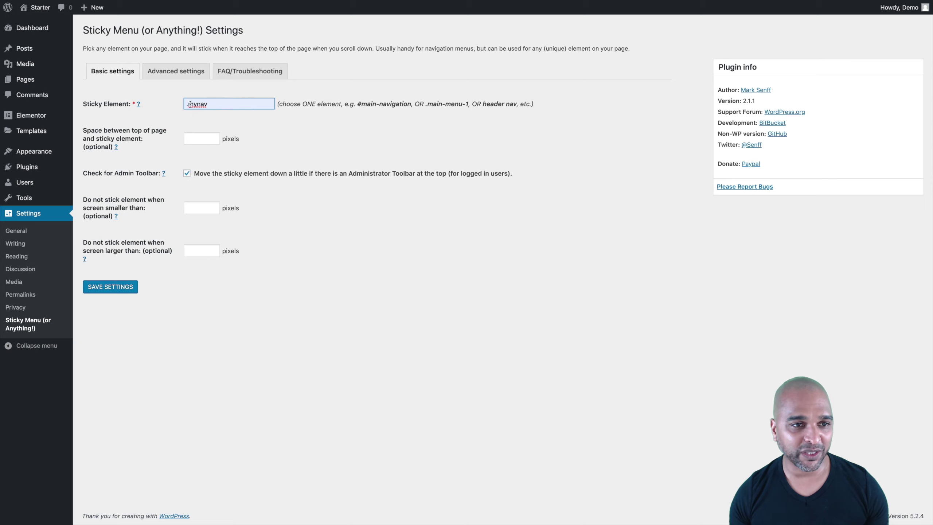
left_click(189, 104)
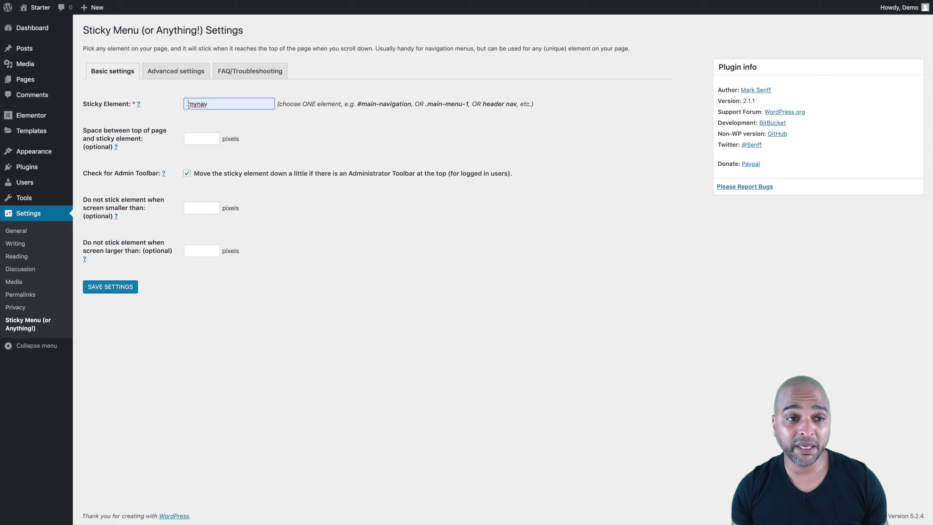
double_click(189, 105)
left_click(187, 104)
type(".")
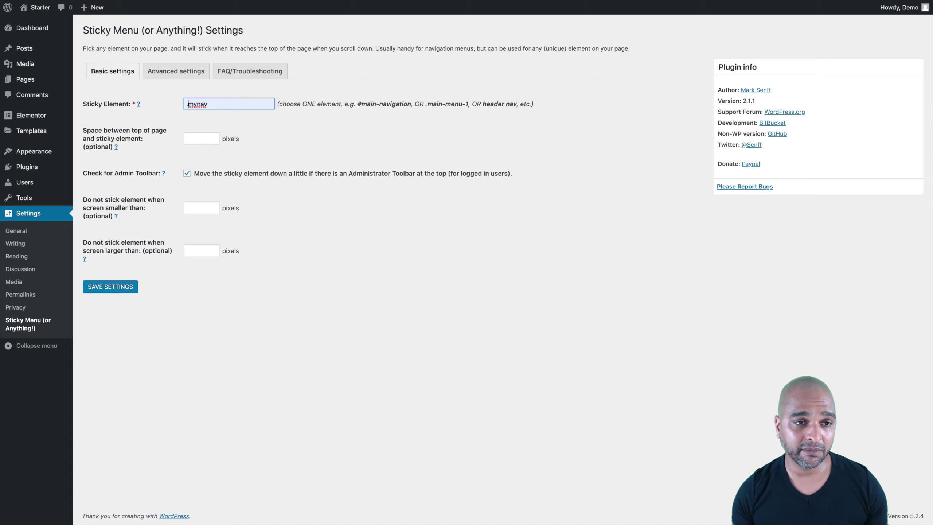
Step: Copy the class name mynav without its dot from the sticky element setting, and save the plugin settings
double_click(196, 103)
right_click(195, 104)
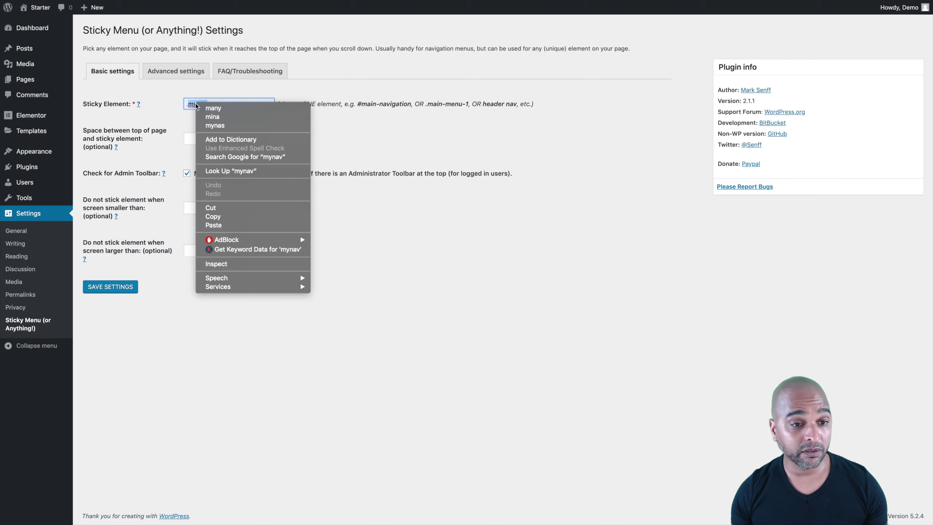
left_click(213, 217)
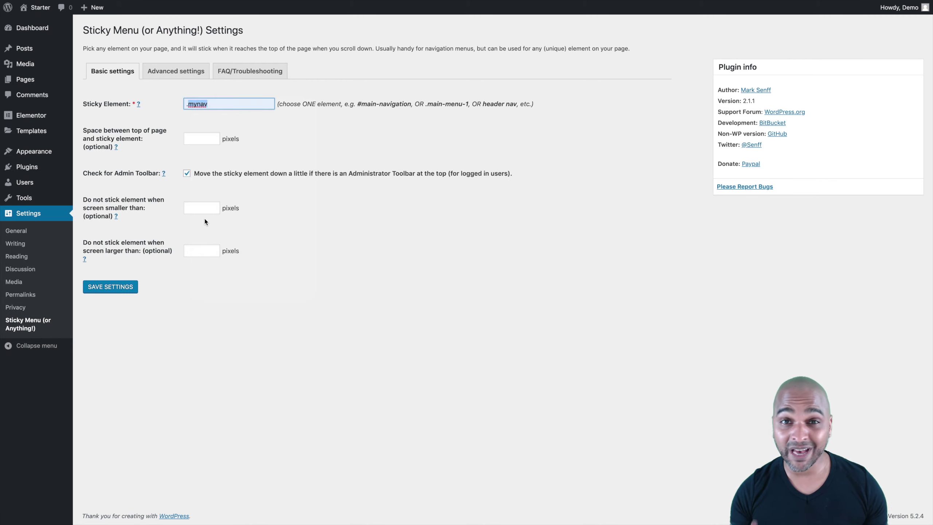
left_click(187, 107)
type(".")
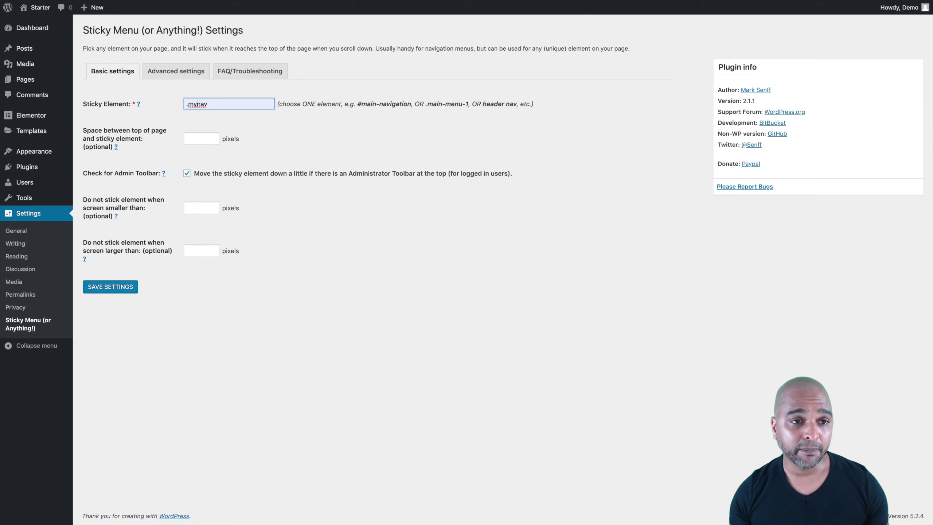
key("shift+End")
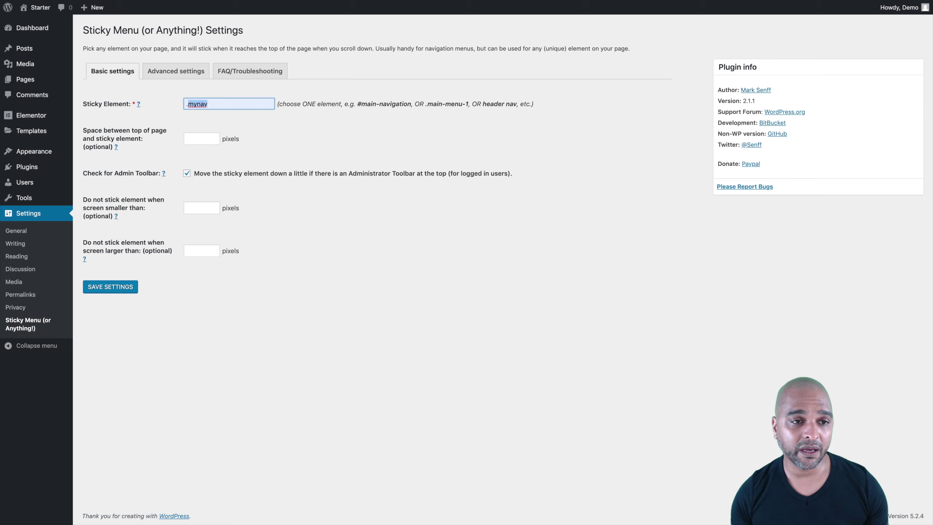
key("Right")
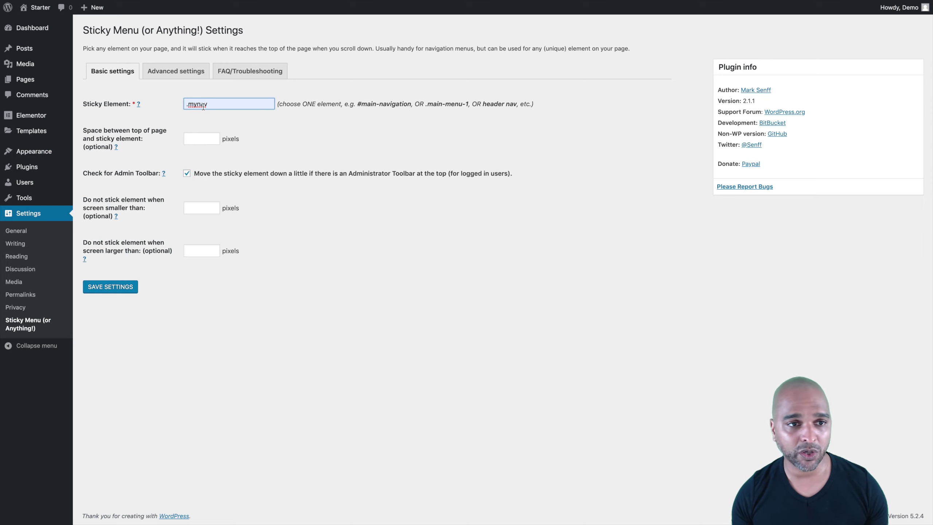
left_click(114, 288)
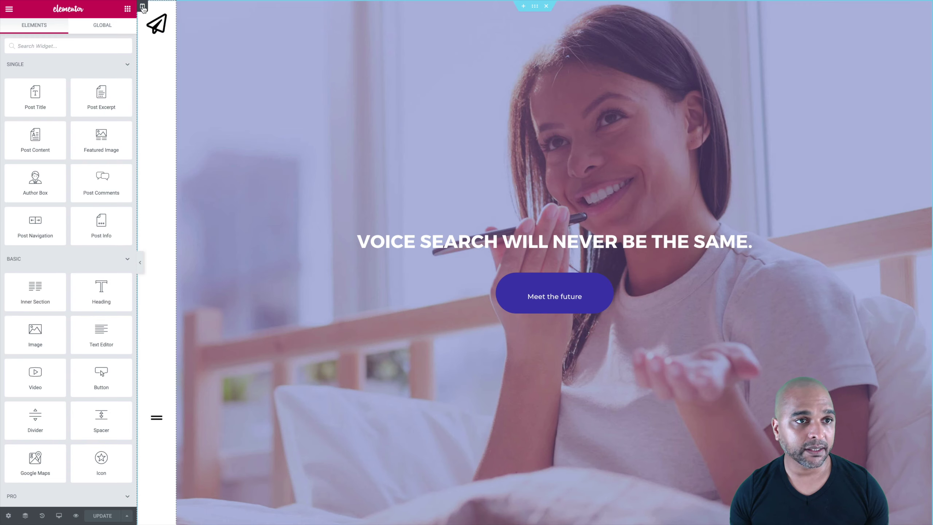
Step: Assign the CSS class mynav to the narrow navigation column in Elementor, and update the template for viewing on the live page
left_click(142, 7)
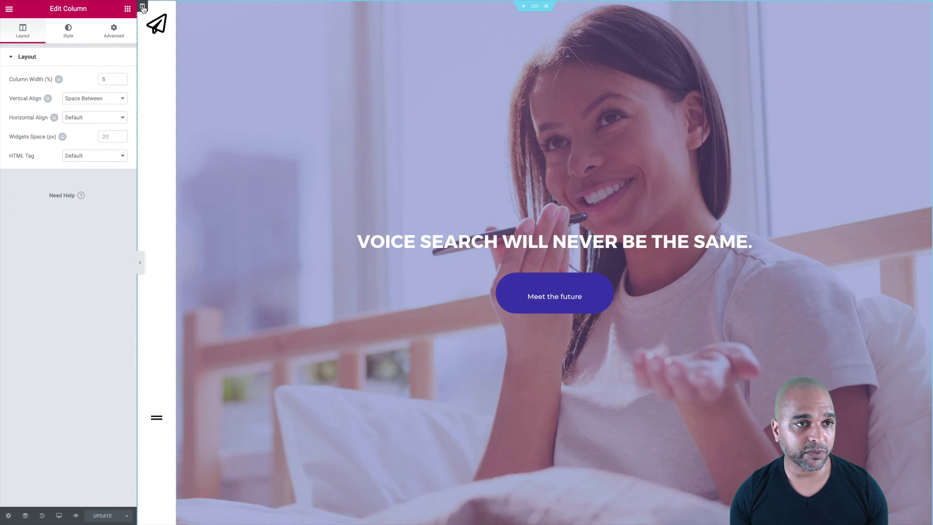
left_click(110, 33)
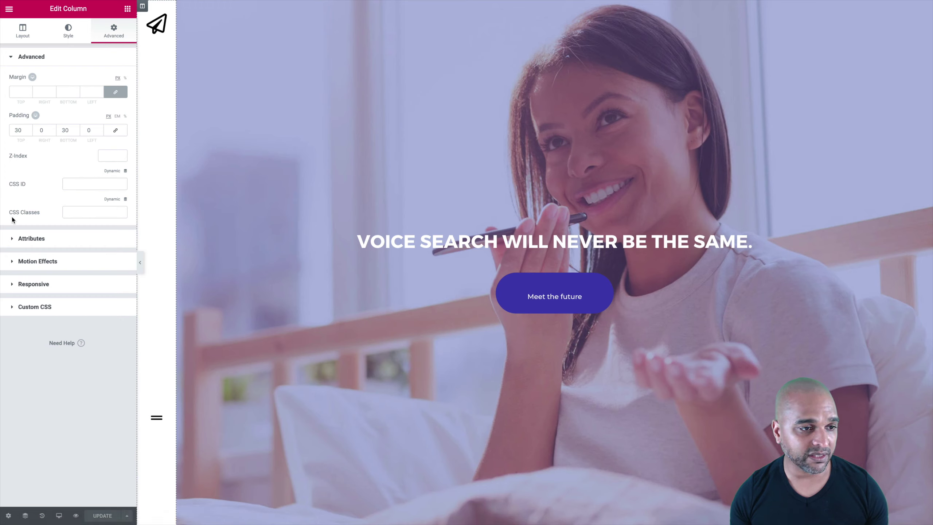
left_click(72, 215)
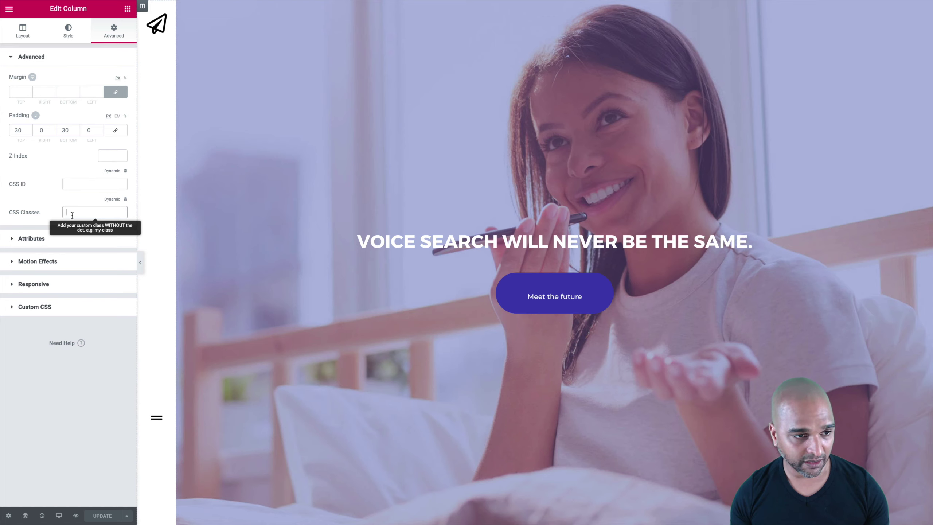
type("mynav")
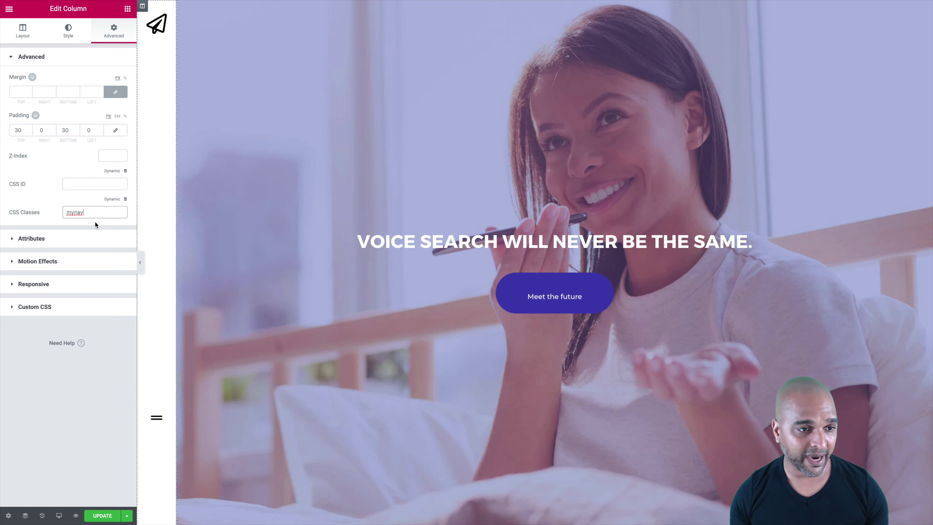
left_click(51, 202)
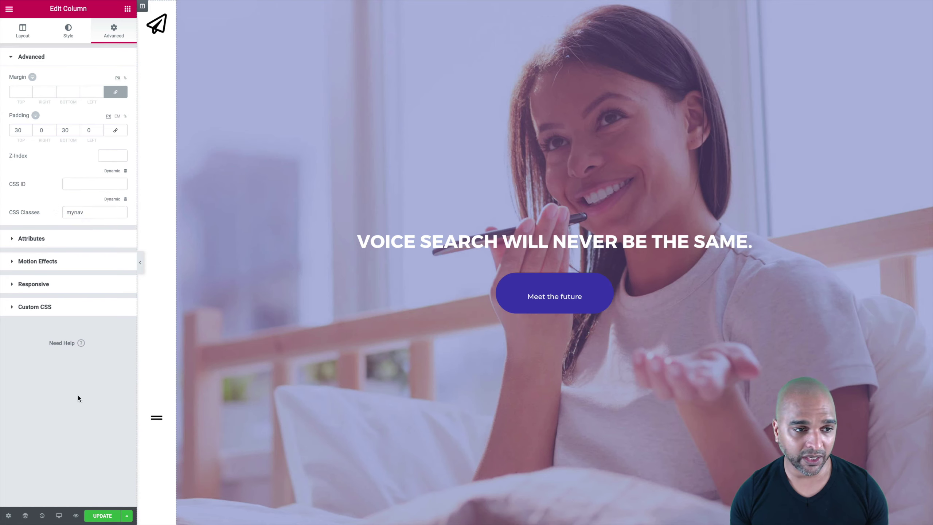
left_click(100, 516)
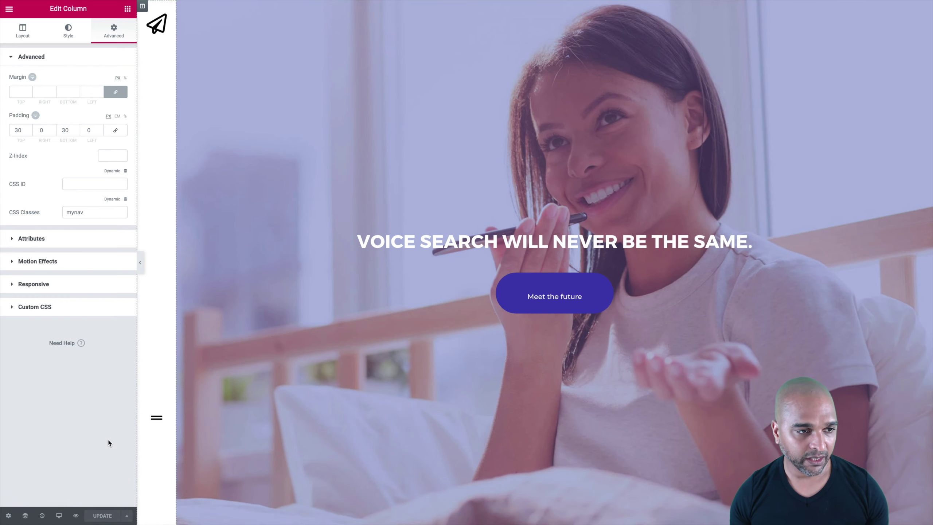
key("super+p")
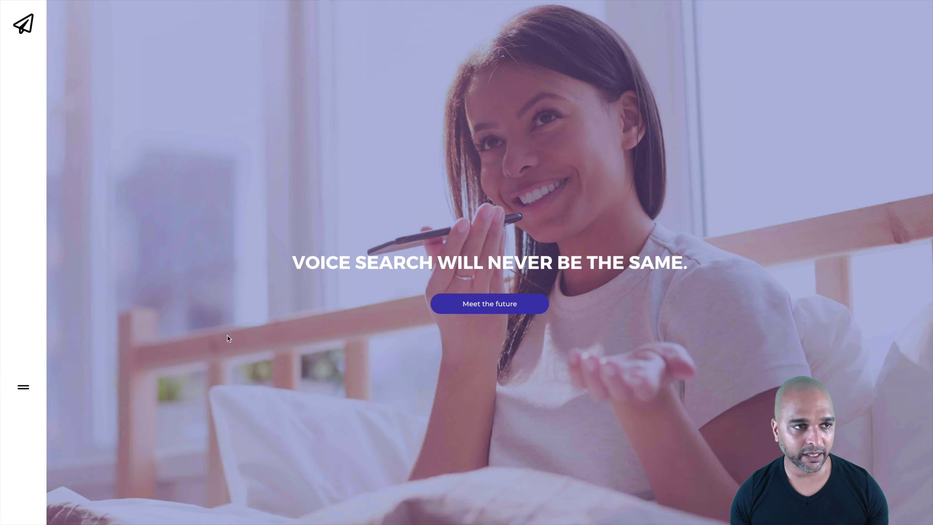
Step: Reload the live page and check the navigation column while scrolling, and reload the Elementor editor to inspect the column in preview
key("super+r")
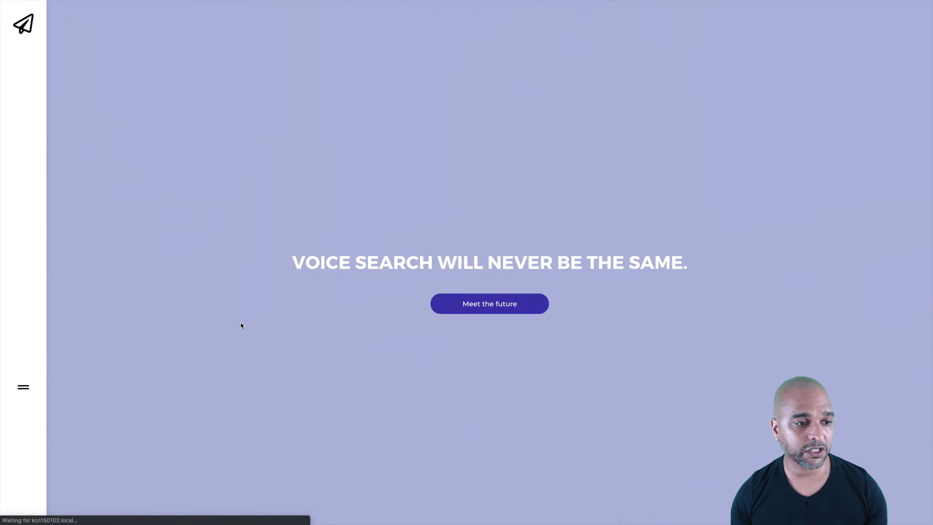
scroll(255, 223, "down", 5)
scroll(256, 223, "up", 5)
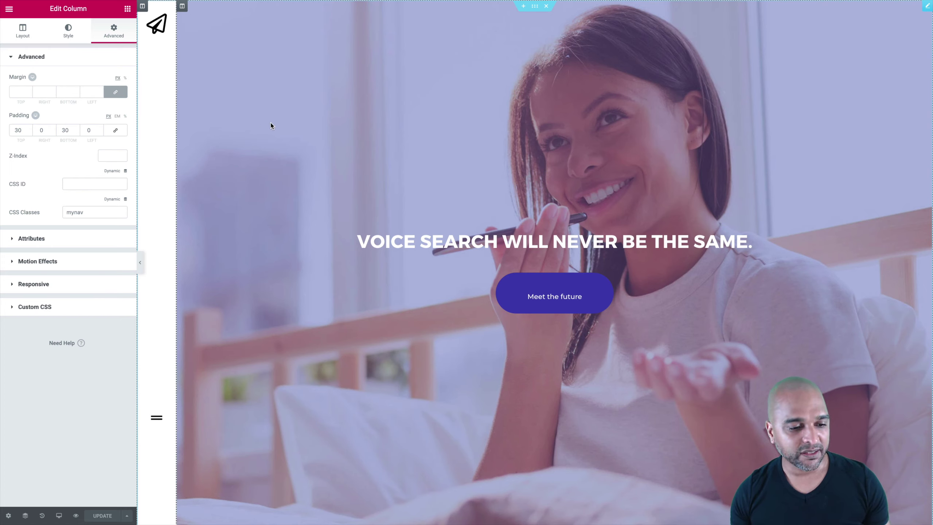
key("ctrl+r")
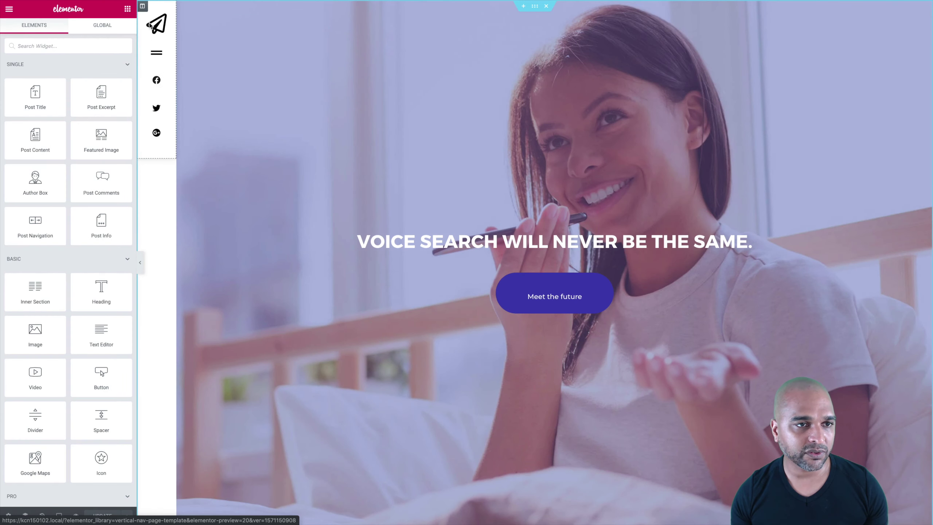
key("ctrl+p")
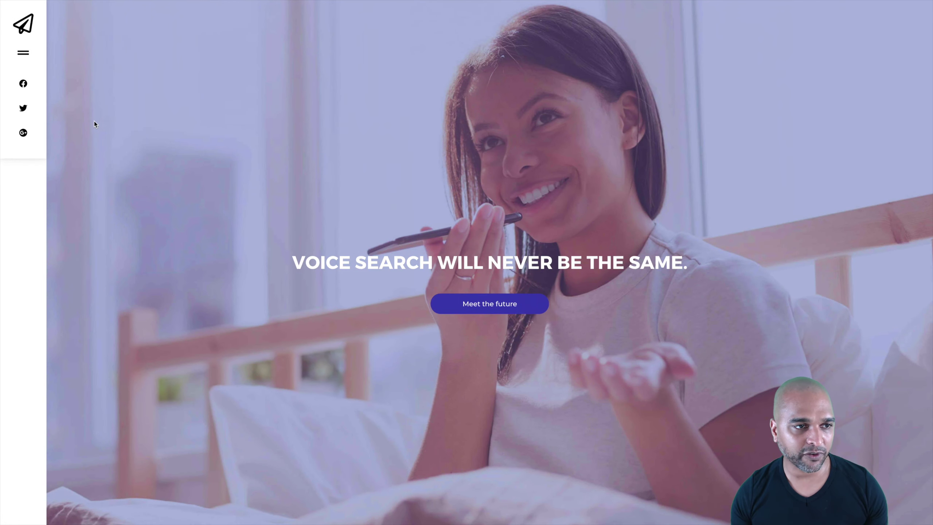
key("ctrl+p")
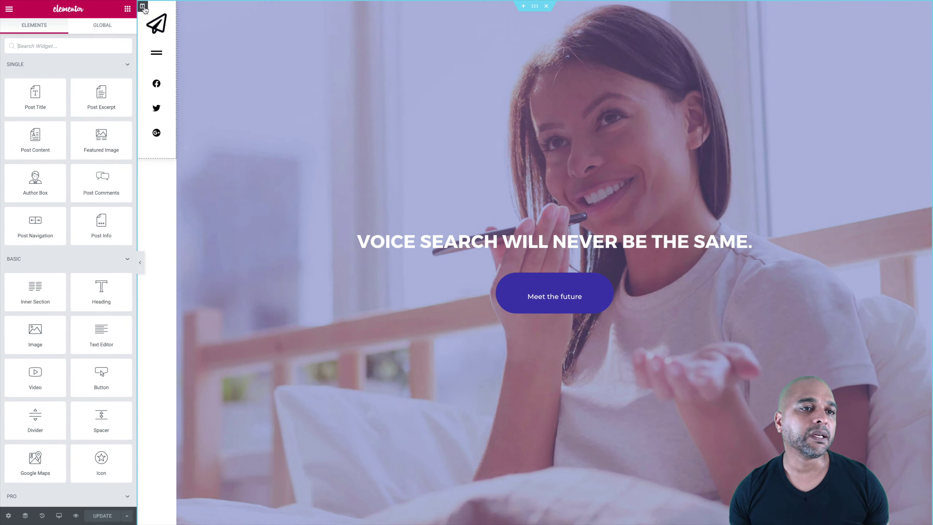
Step: Add the custom CSS rule .mynav{height:100vh;} to the narrow navigation column and update the template
left_click(143, 6)
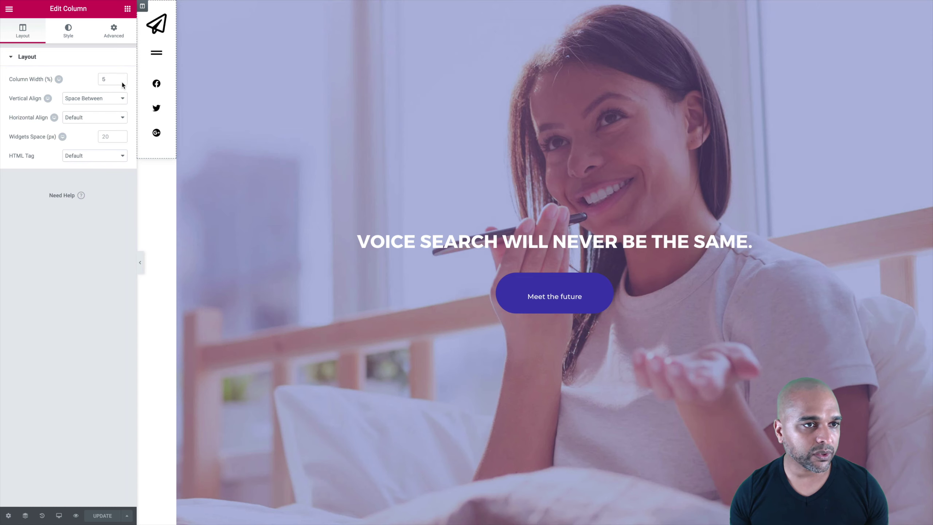
left_click(113, 30)
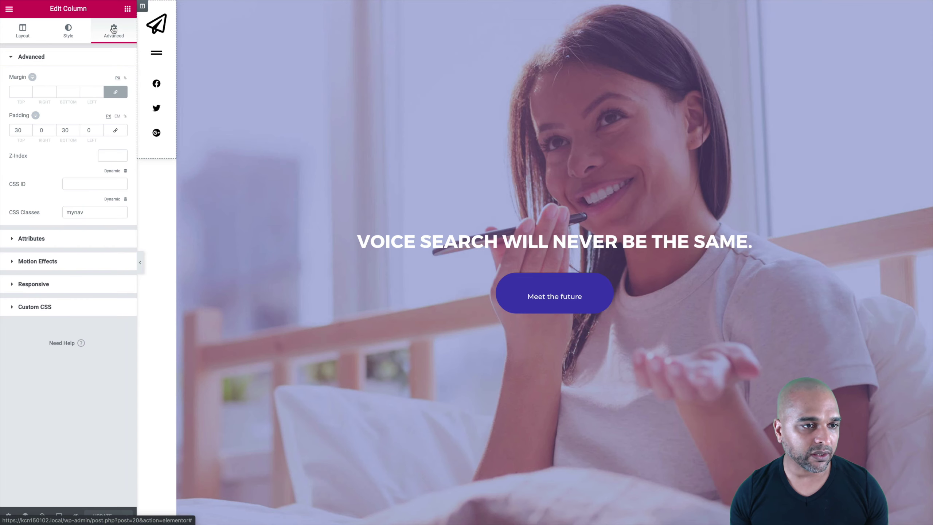
left_click(32, 308)
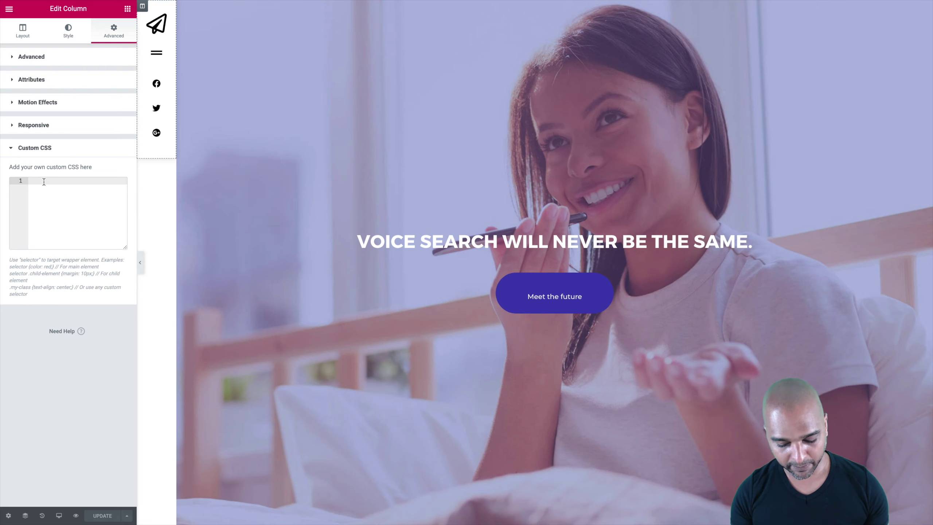
type(".mynav")
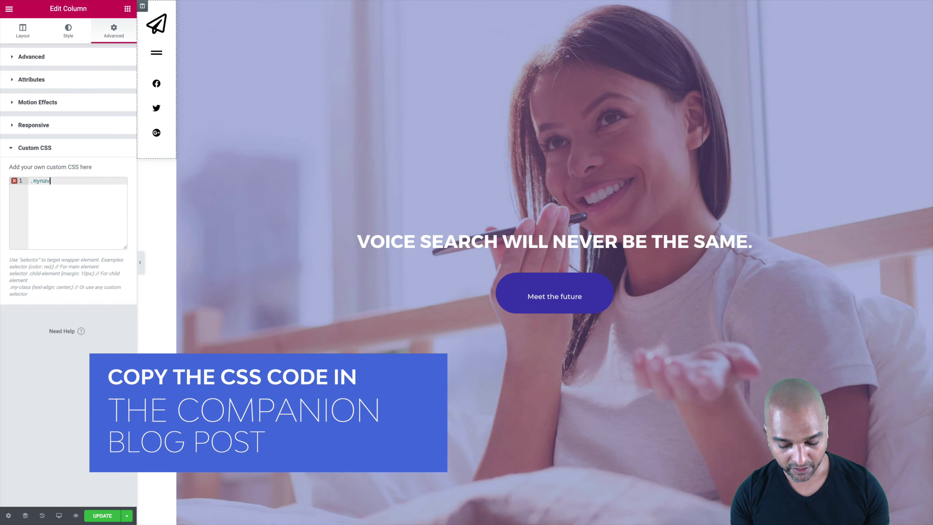
type("{}")
left_click(52, 180)
type("height")
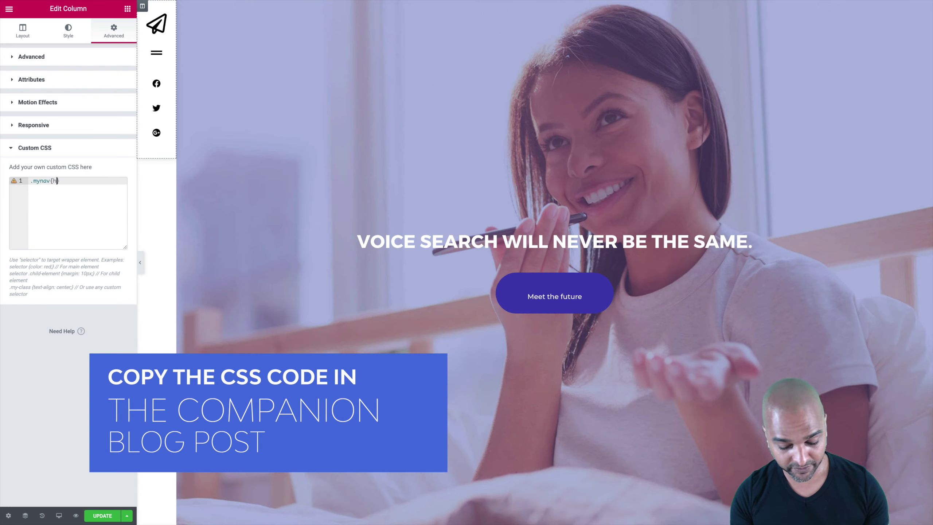
type(":100vh;")
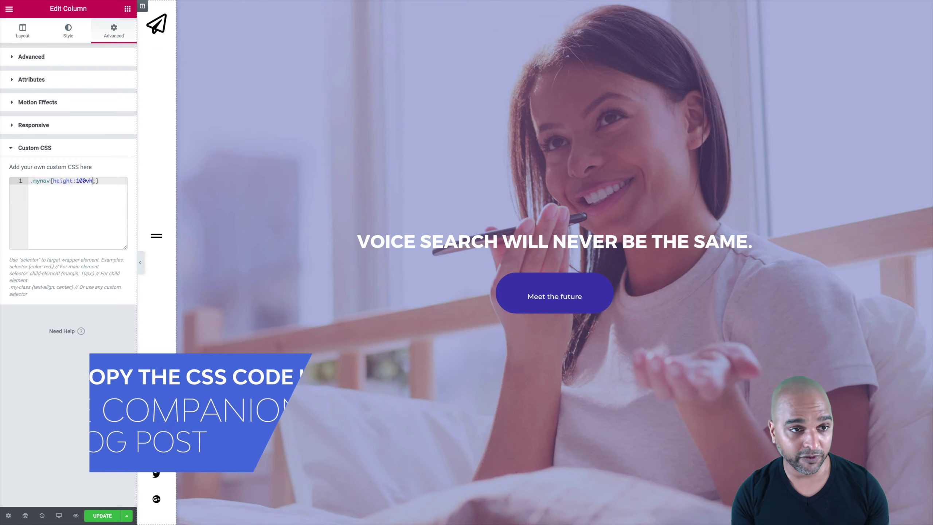
left_click(101, 516)
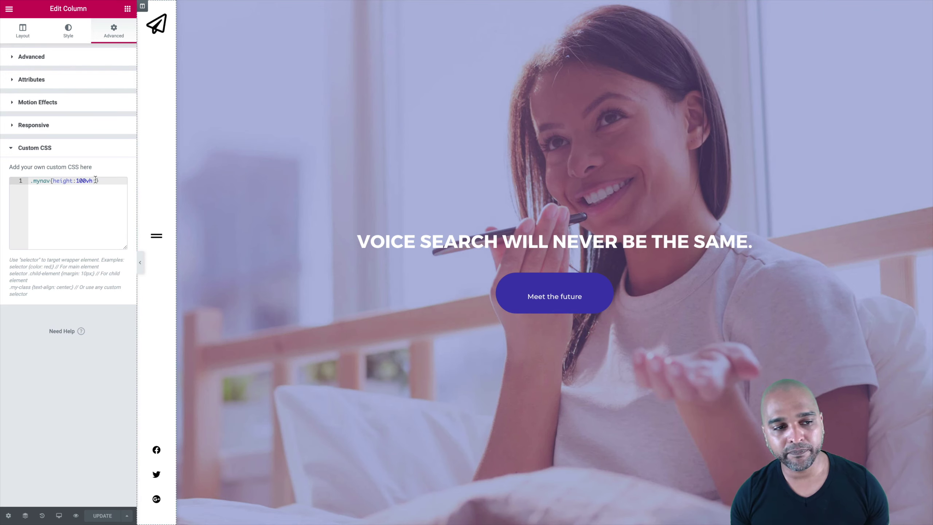
left_click_drag(102, 180, 29, 179)
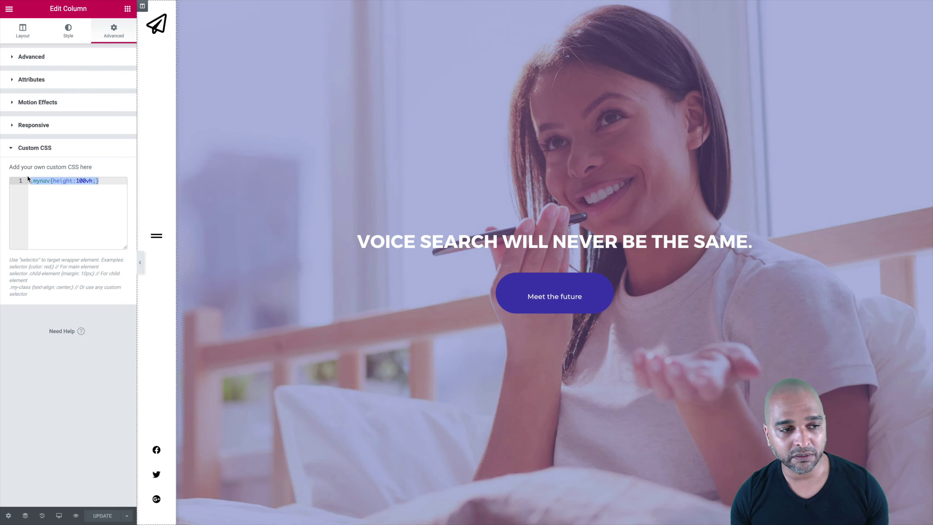
left_click(37, 179)
triple_click(36, 180)
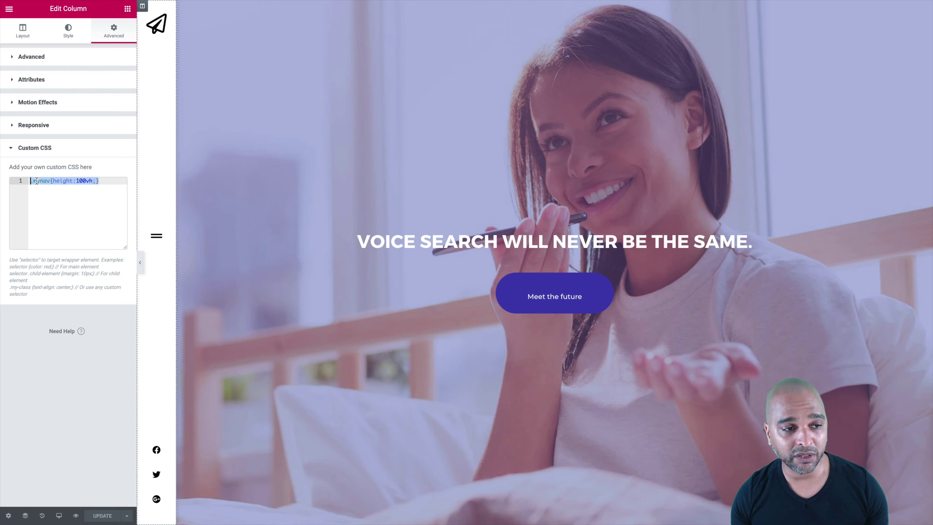
double_click(36, 180)
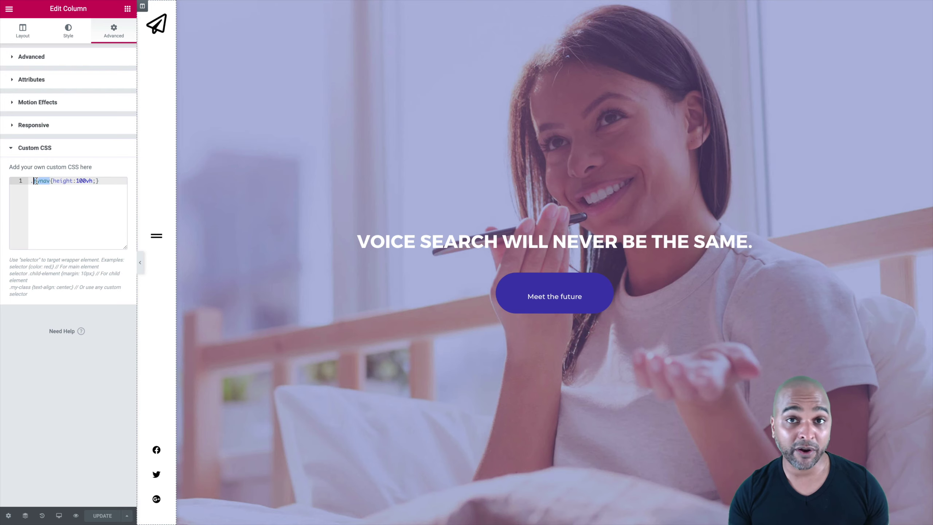
left_click(100, 180)
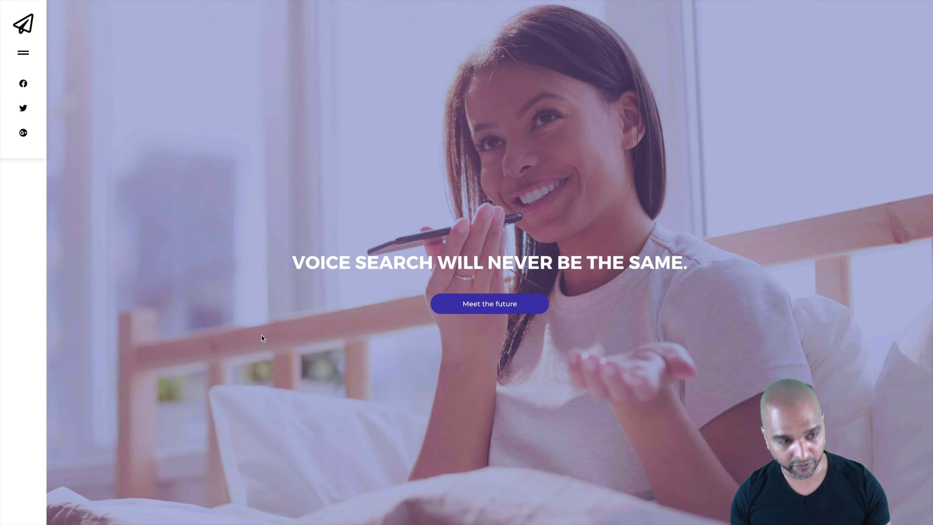
Step: Reload the live page and scroll through it to examine the navigation column's height and sticky behaviour
key("ctrl+r")
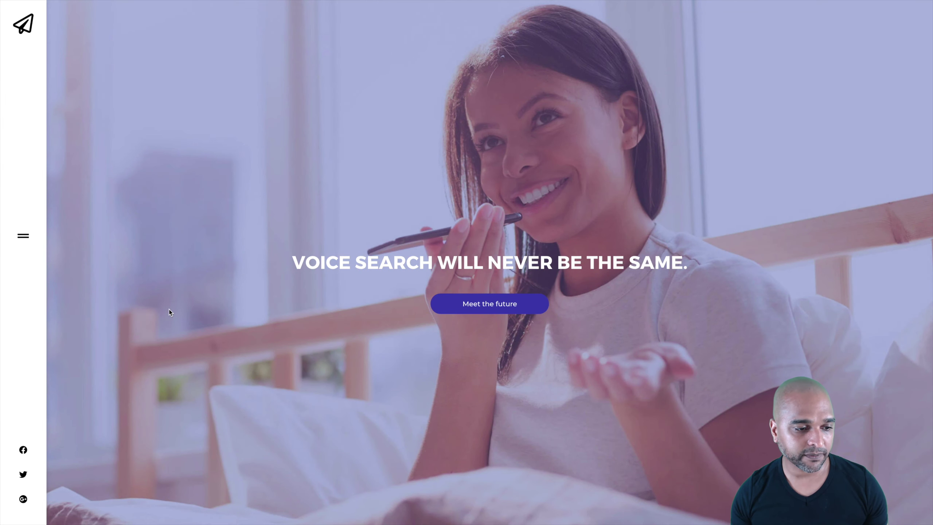
scroll(169, 309, "down", 8)
scroll(167, 370, "up", 8)
scroll(167, 374, "down", 7)
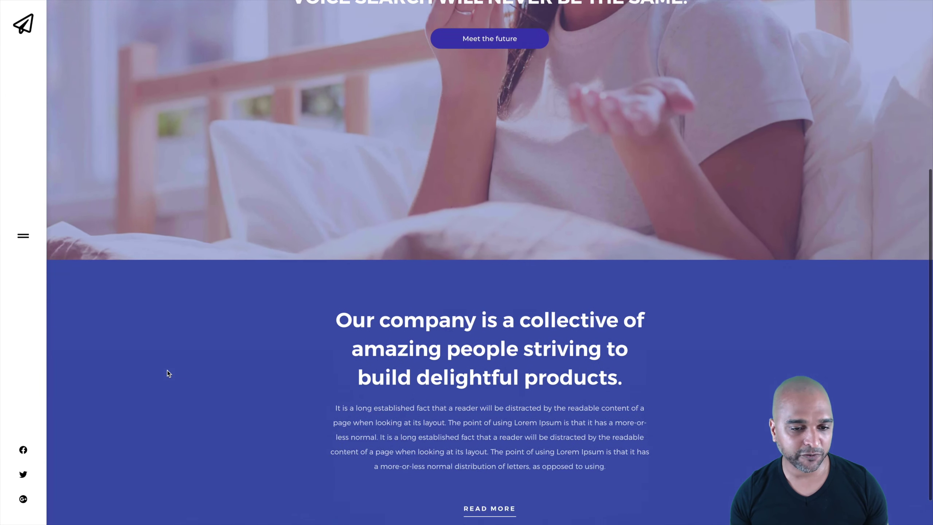
scroll(167, 373, "up", 6)
scroll(167, 375, "down", 2)
scroll(167, 375, "up", 4)
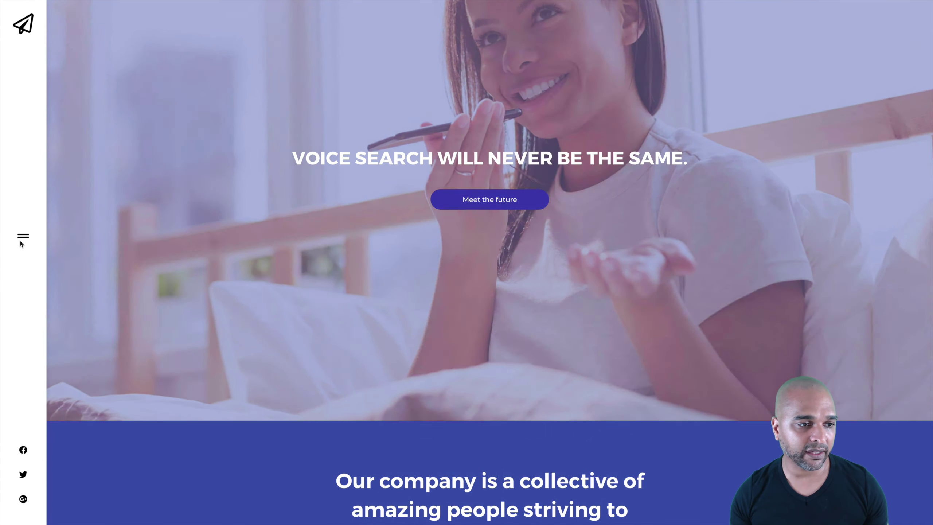
scroll(135, 317, "down", 5)
scroll(136, 319, "up", 7)
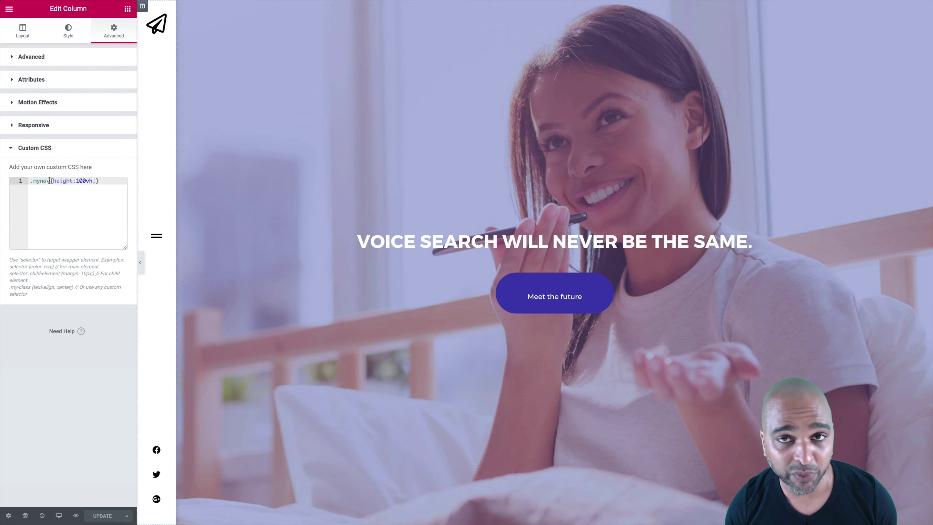
Step: Try replacing .mynav with the selector keyword in the column's custom CSS rule, and update the template
left_click(49, 181)
key("shift+Home")
key("BackSpace")
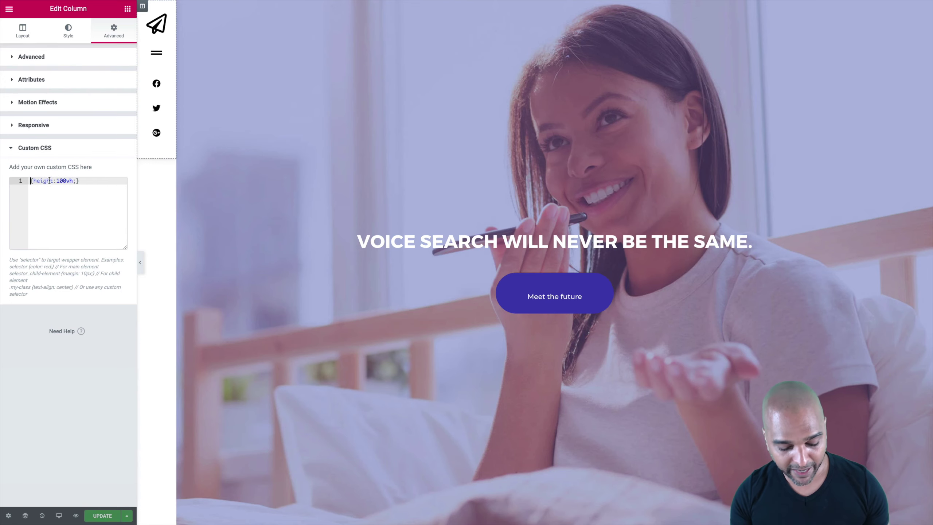
type("selector")
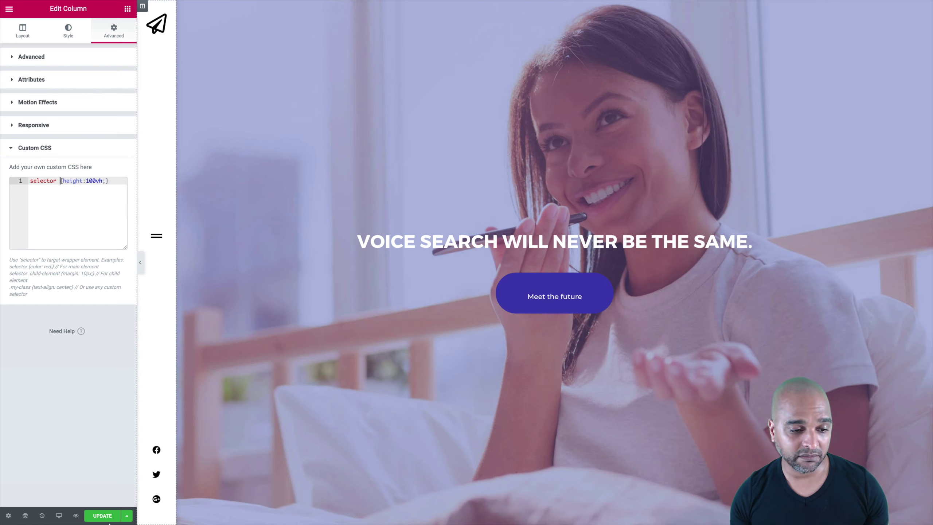
left_click(98, 519)
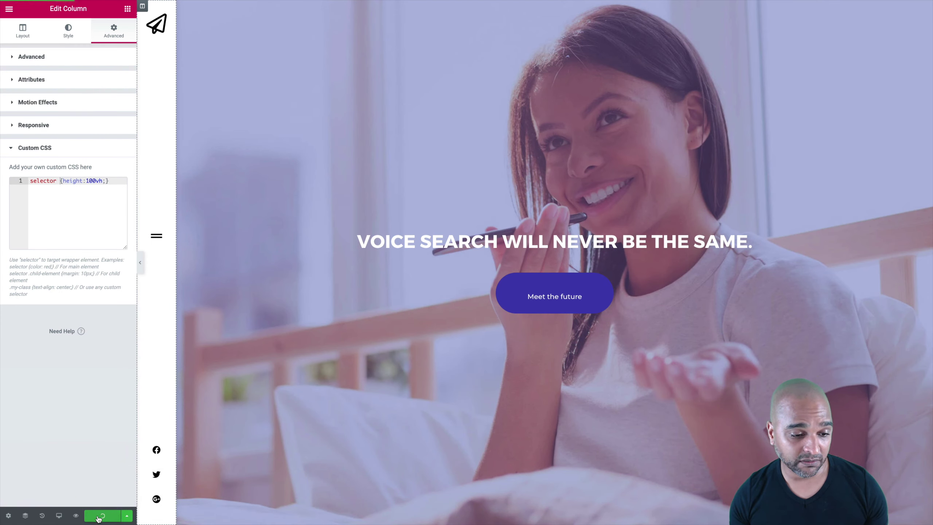
Step: Check on the live page how the navigation column behaves with the selector rule, and return to the Elementor editor
key("ctrl+Tab")
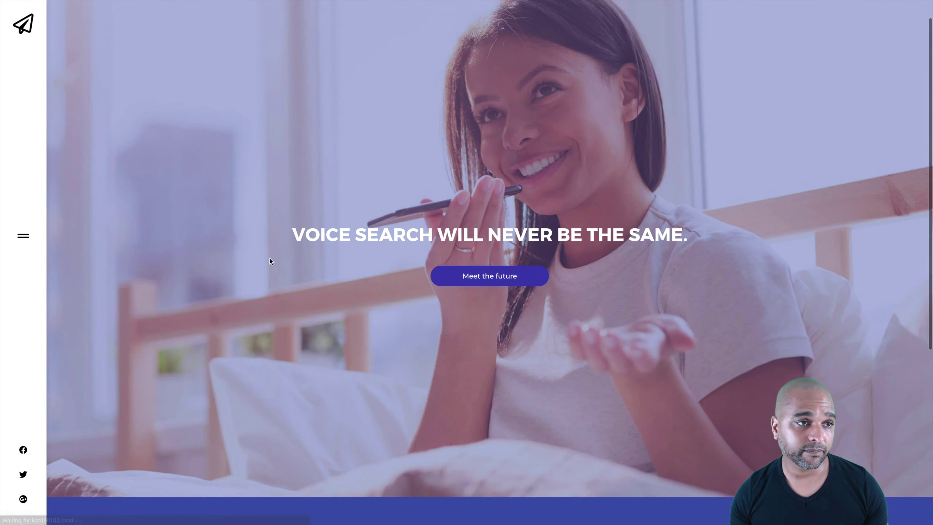
scroll(245, 274, "down", 5)
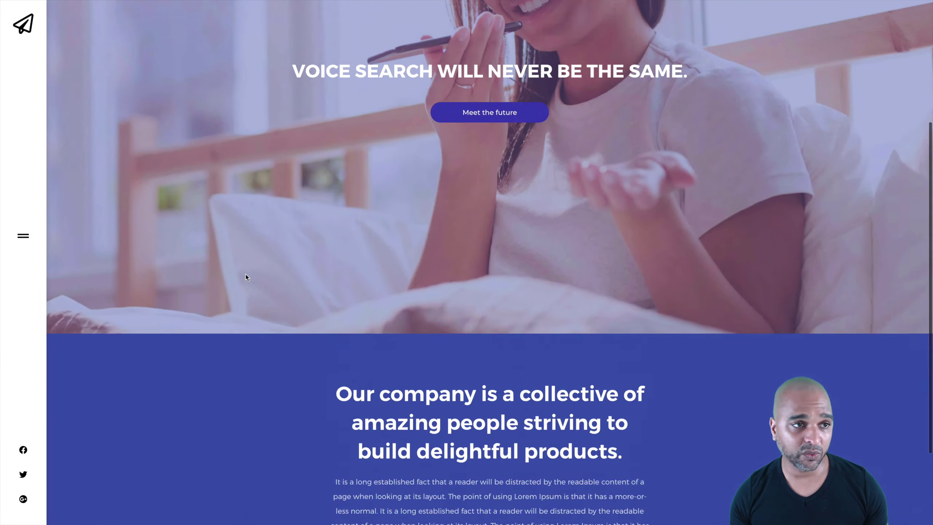
scroll(246, 274, "up", 5)
key("ctrl+Tab")
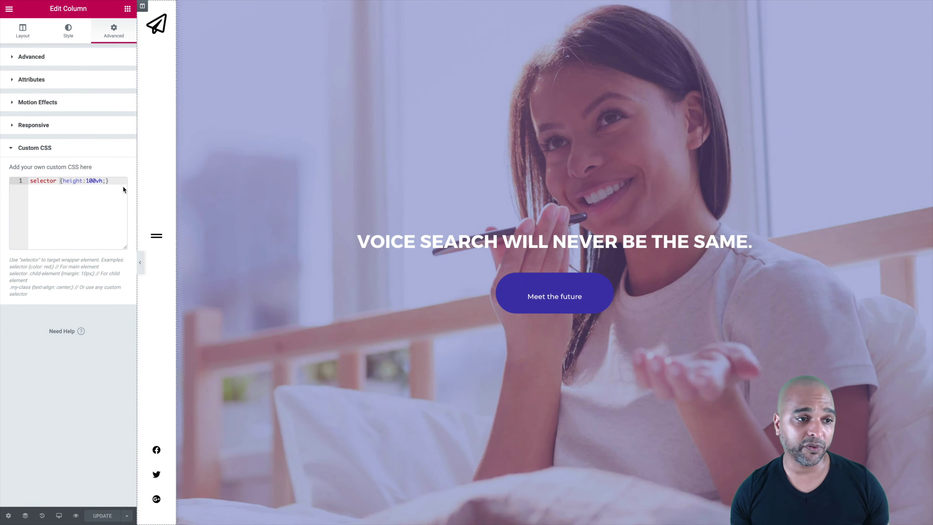
Step: Change selector back to .mynav in the column's custom CSS rule and update the template
double_click(44, 180)
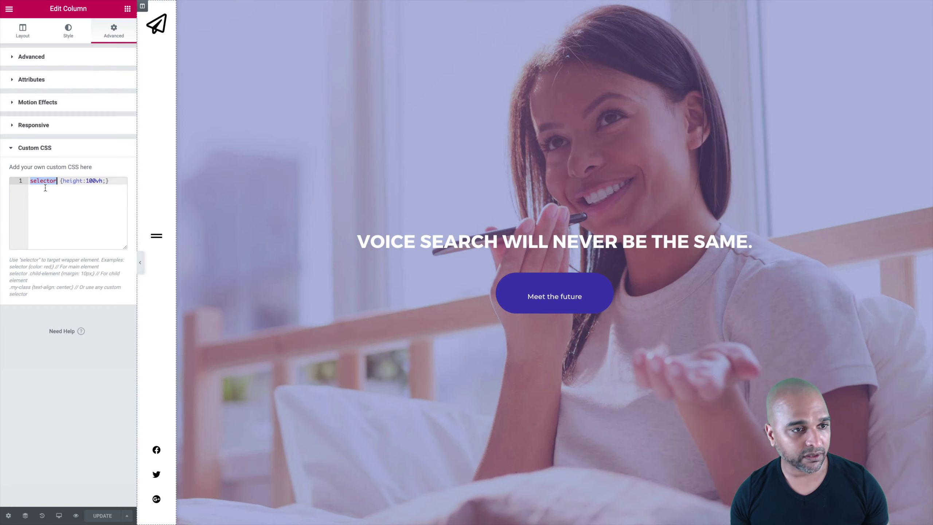
type(".mynav")
left_click(102, 515)
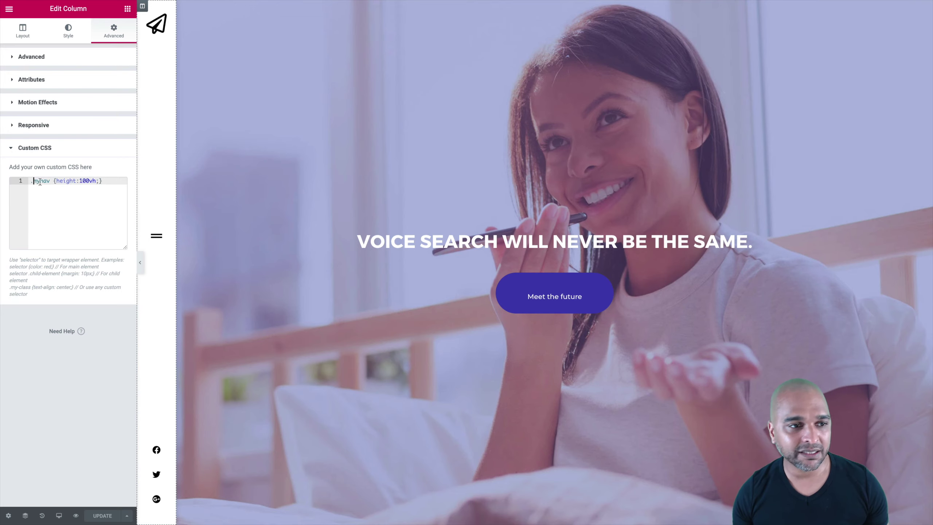
triple_click(84, 182)
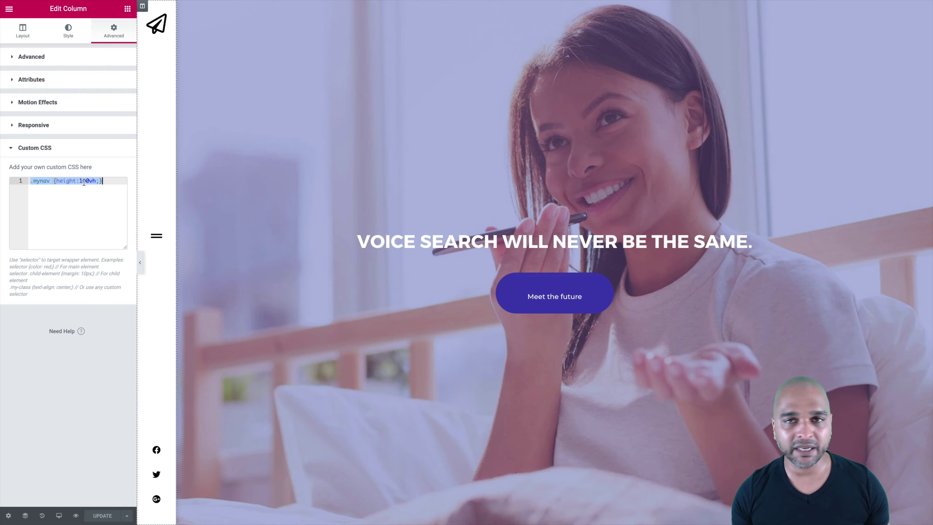
left_click(113, 182)
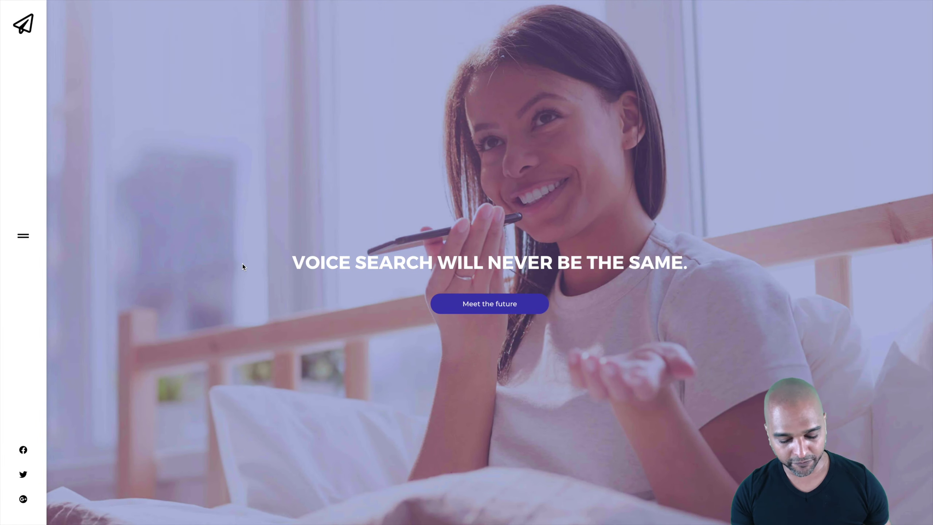
Step: Open the live page in the browser's device emulation, choose iPad, and reload to inspect the tablet layout
key("super+alt+i")
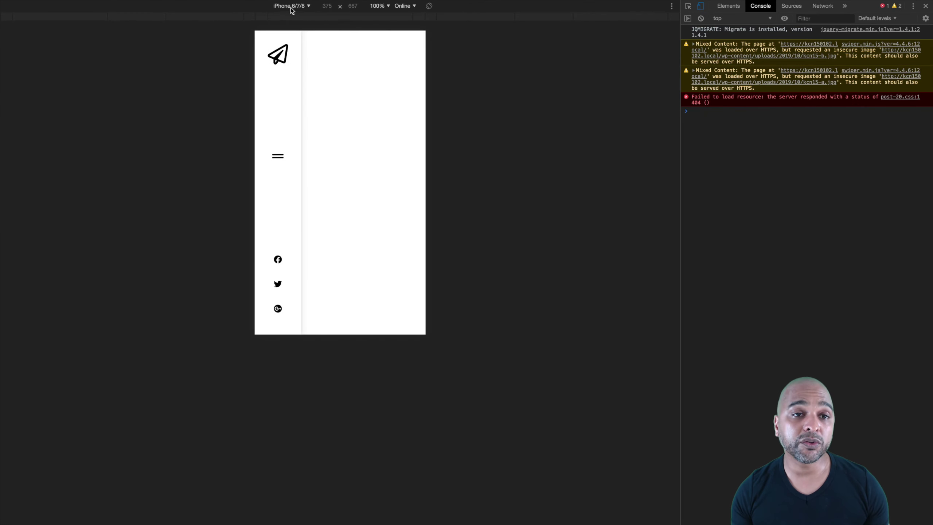
left_click(291, 6)
left_click(291, 88)
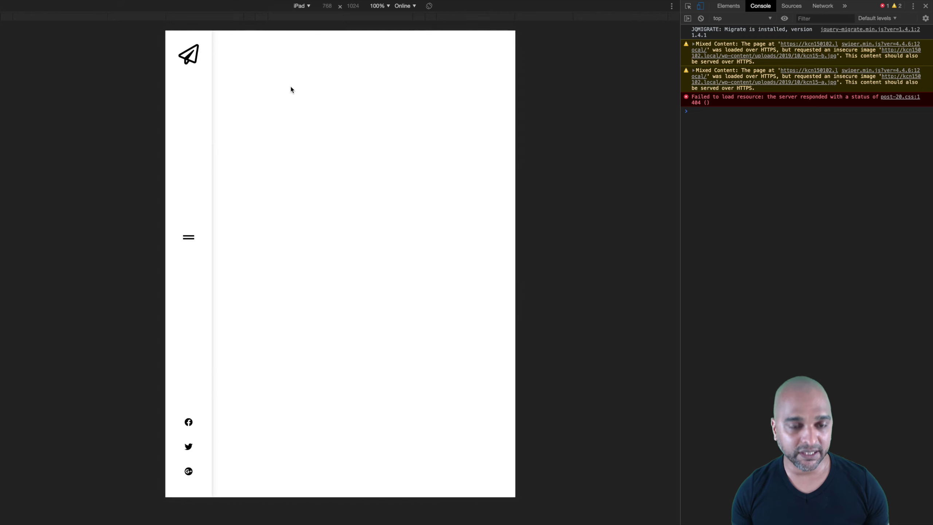
key("super+r")
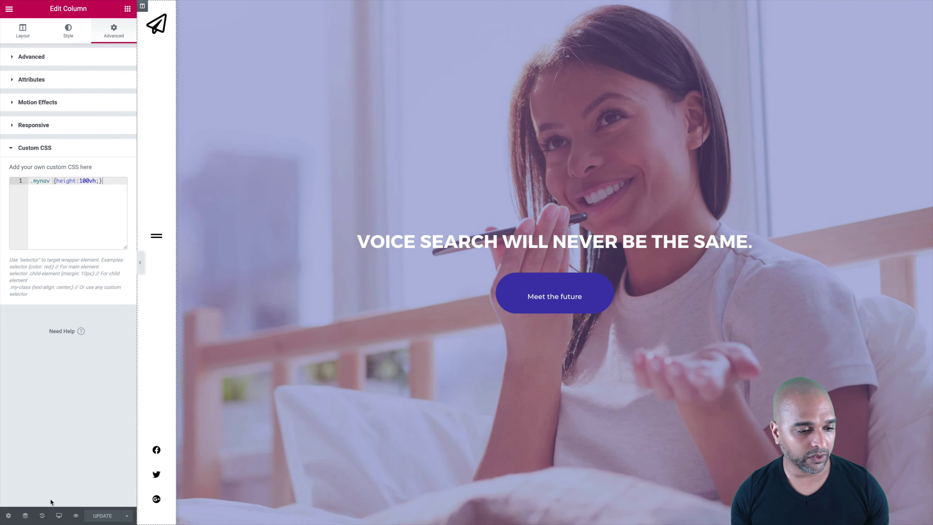
Step: In the tablet preview, set the navigation column to be hidden on tablet and mobile, and update the template
left_click(58, 516)
left_click(29, 475)
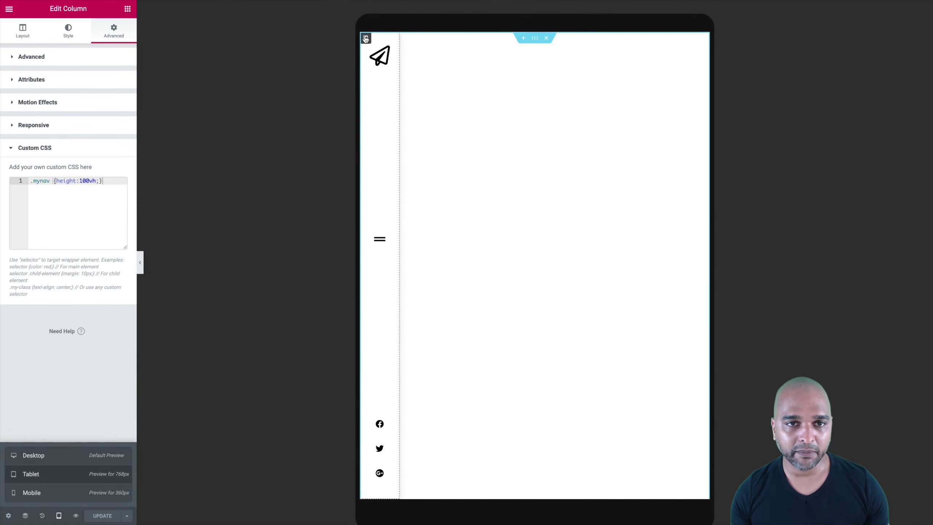
left_click(365, 39)
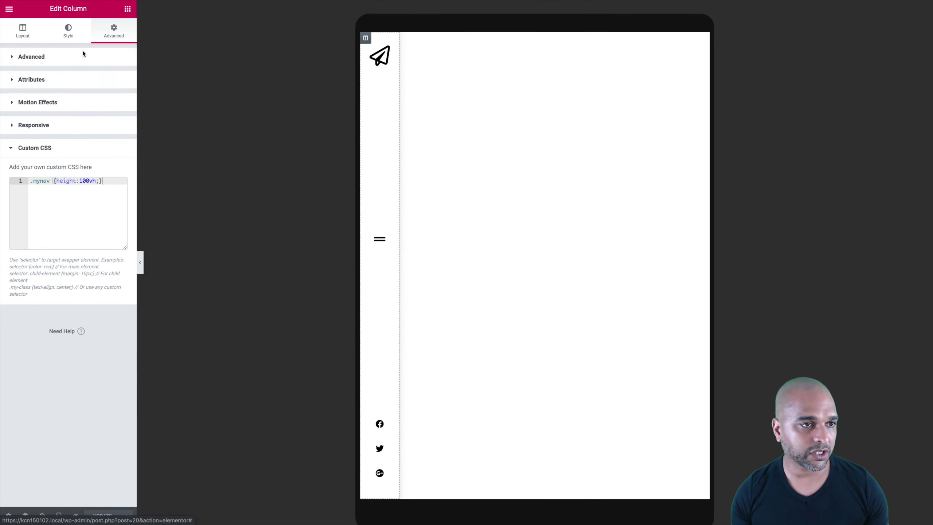
left_click(68, 126)
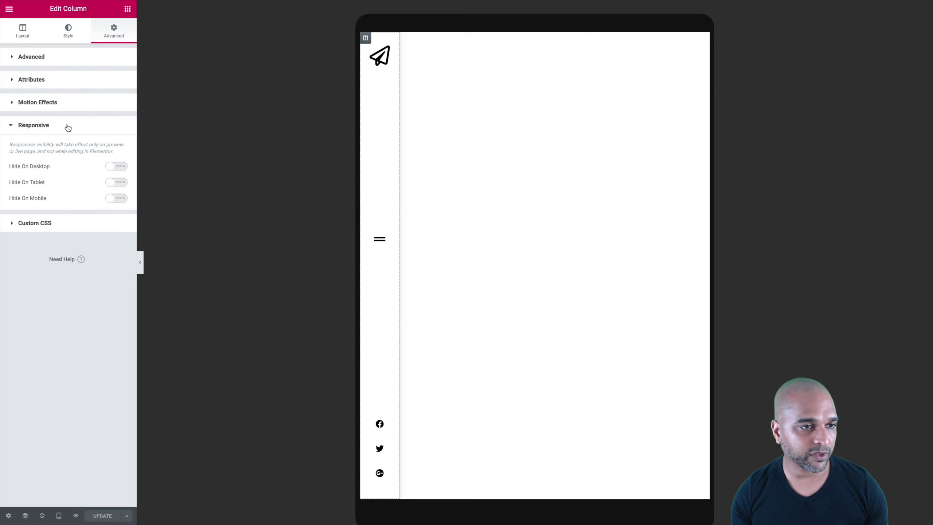
left_click(118, 182)
left_click(117, 199)
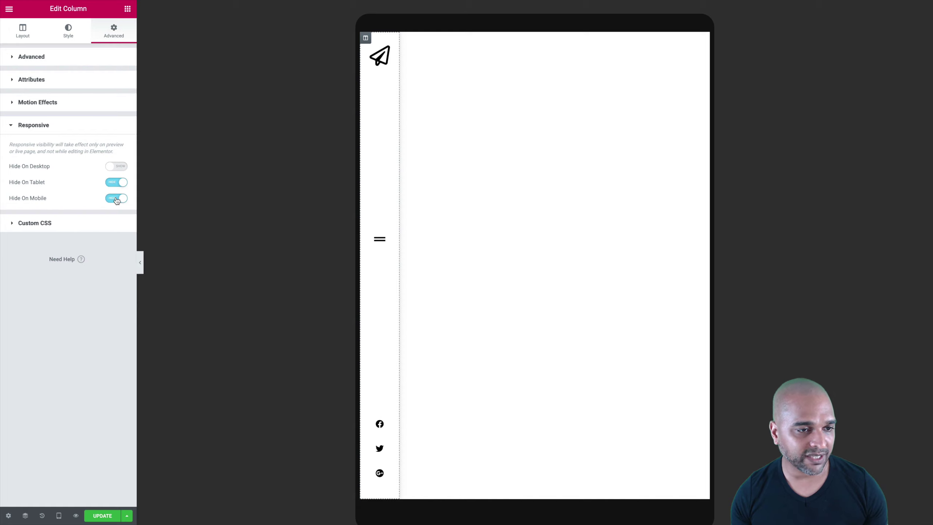
left_click(102, 514)
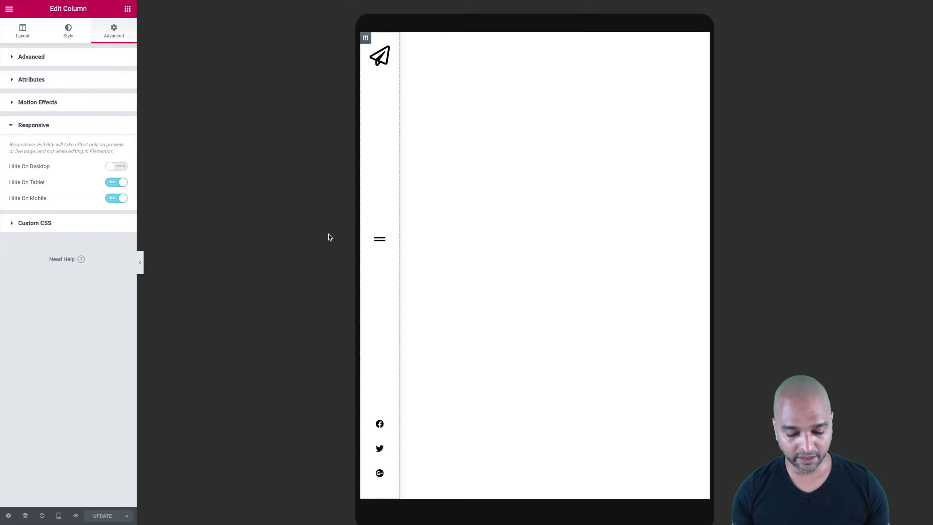
Step: Show the Navigator, expand the section and rename its first column Vertical Nav
left_click(25, 516)
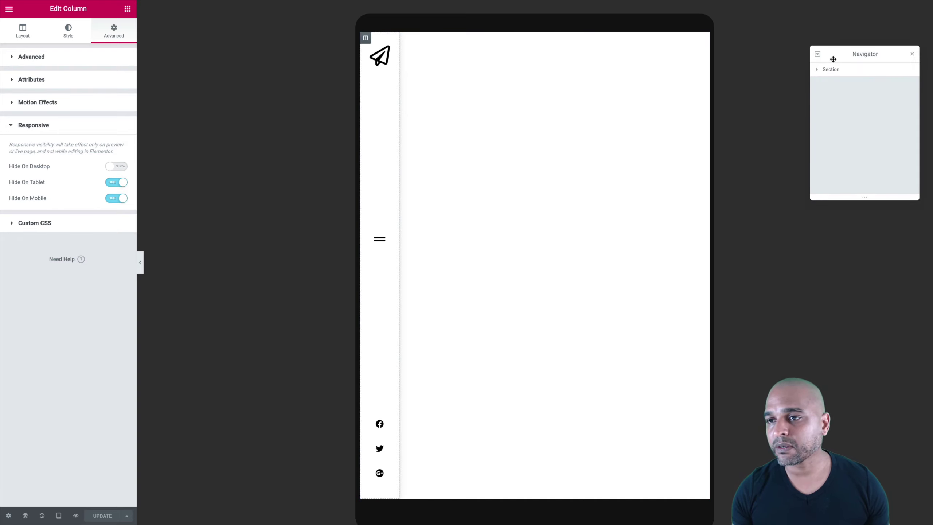
left_click_drag(833, 59, 812, 60)
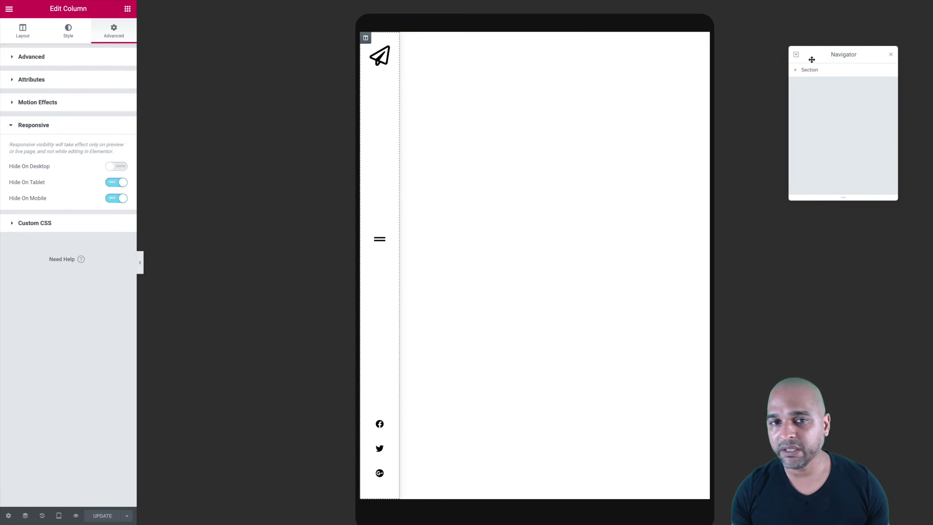
left_click(796, 70)
left_click(821, 86)
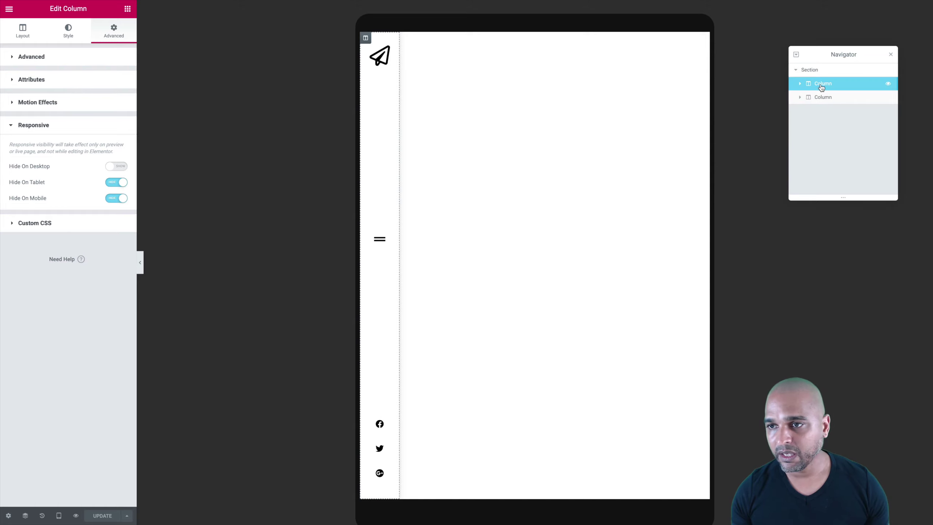
double_click(824, 85)
type("Ver")
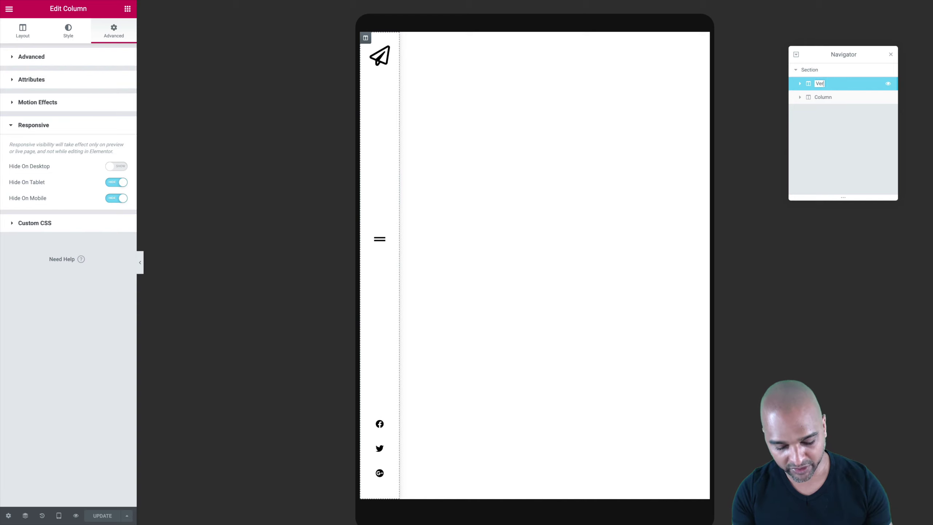
type("tical Nav")
key("Return")
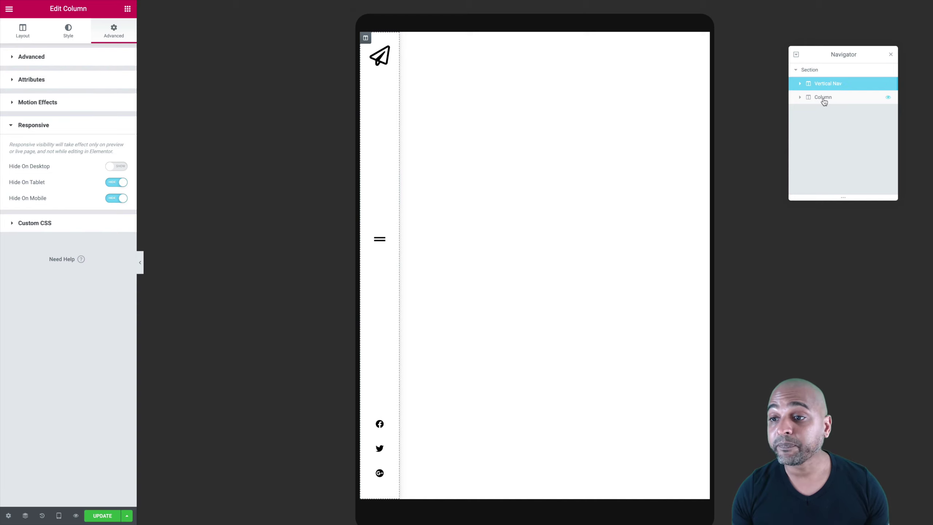
Step: Rename the section's second column Content in the Navigator
double_click(820, 99)
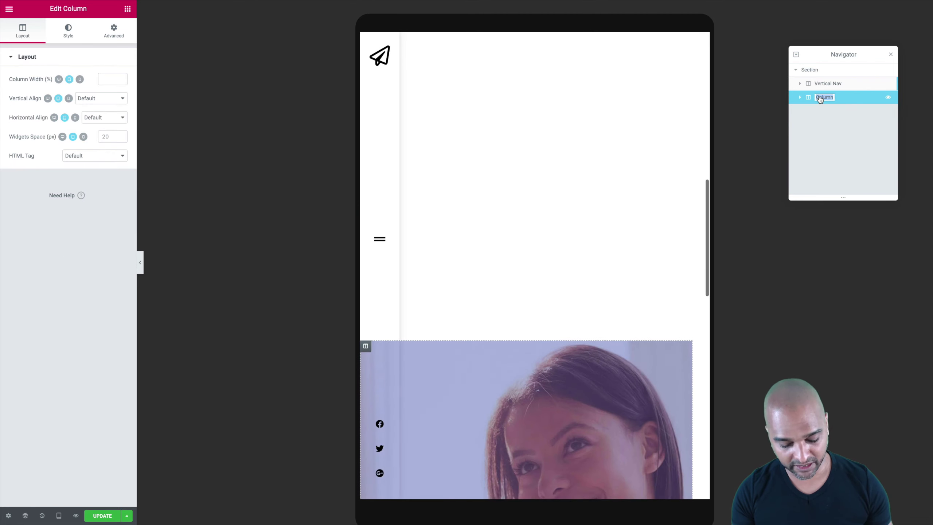
type("Content")
key("Return")
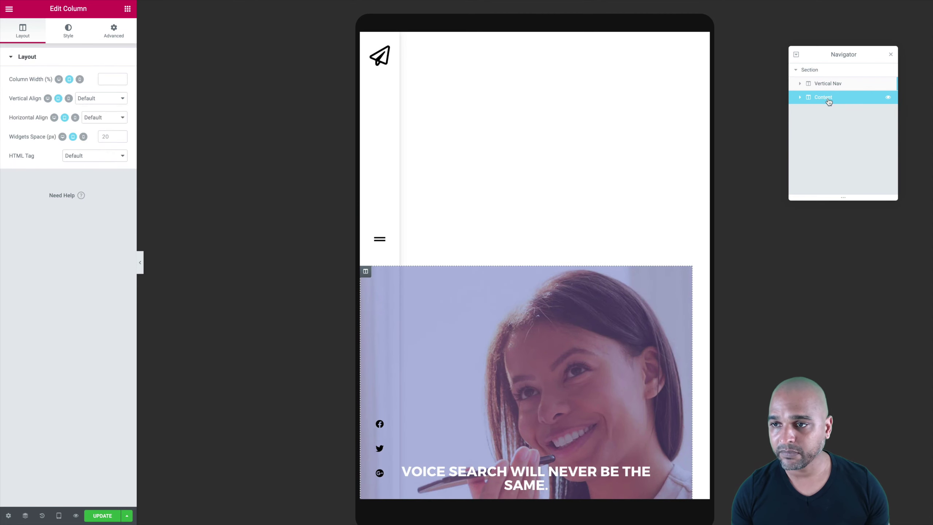
Step: Hide the Vertical Nav column from the editor canvas through the Navigator and look over the tablet page
left_click(810, 84)
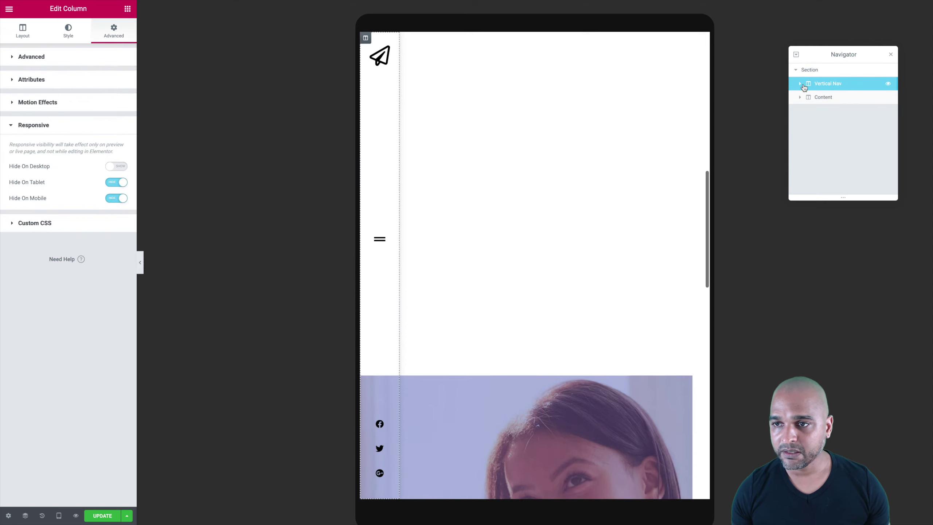
left_click(889, 83)
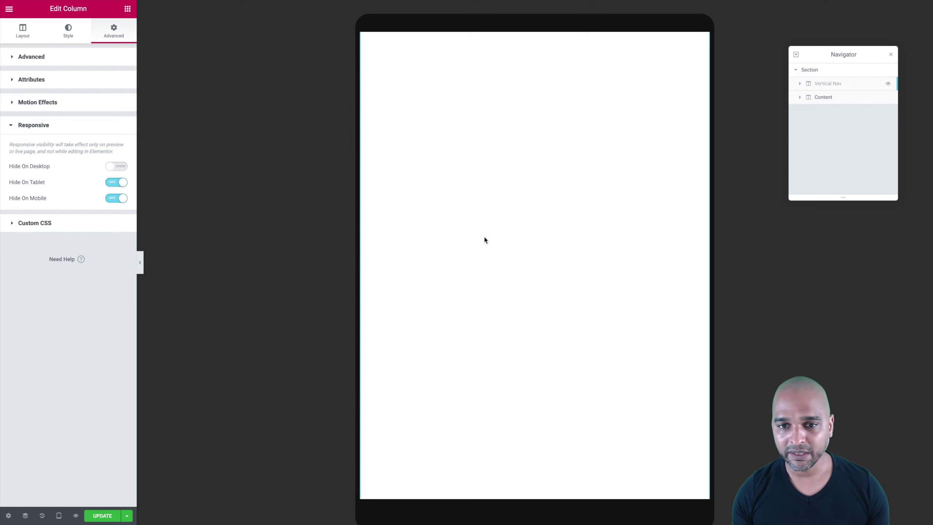
scroll(485, 238, "down", 5)
scroll(484, 238, "up", 8)
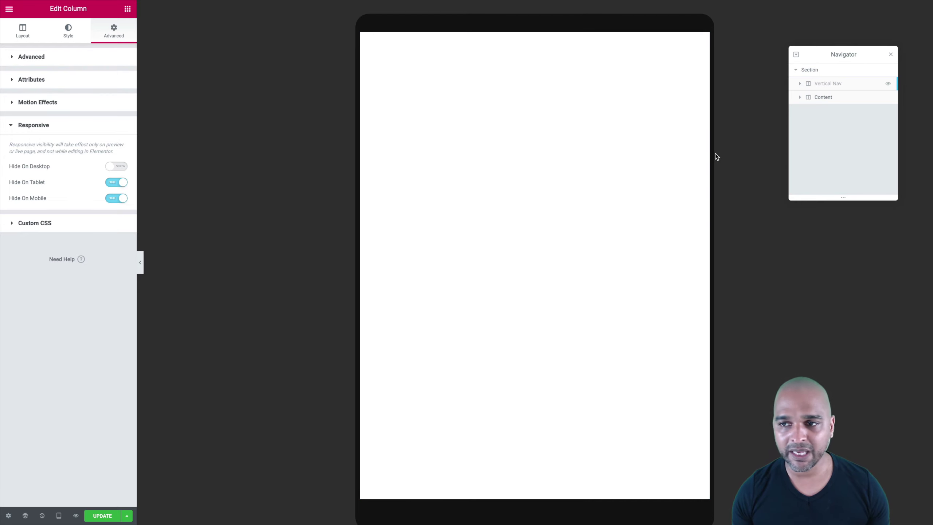
Step: Set the Content column's tablet width to 100% and update the template
left_click(824, 98)
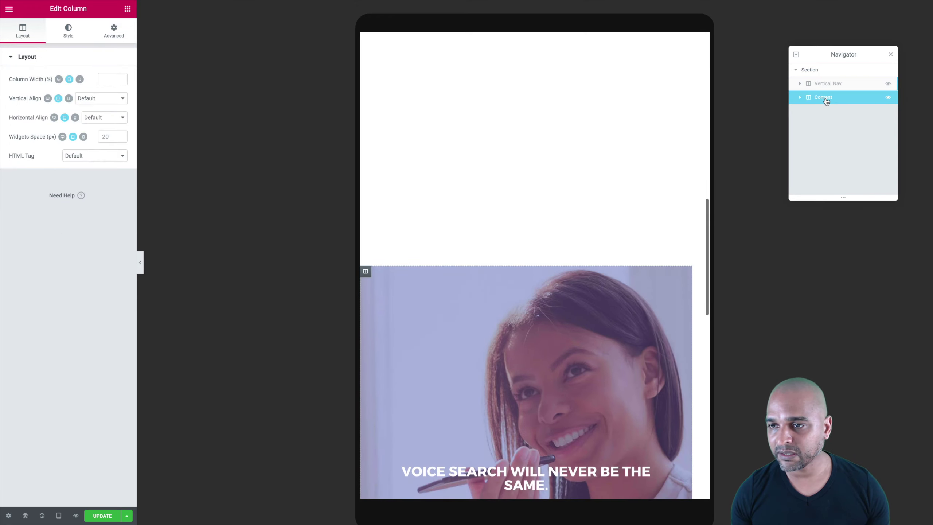
left_click(105, 80)
type("100")
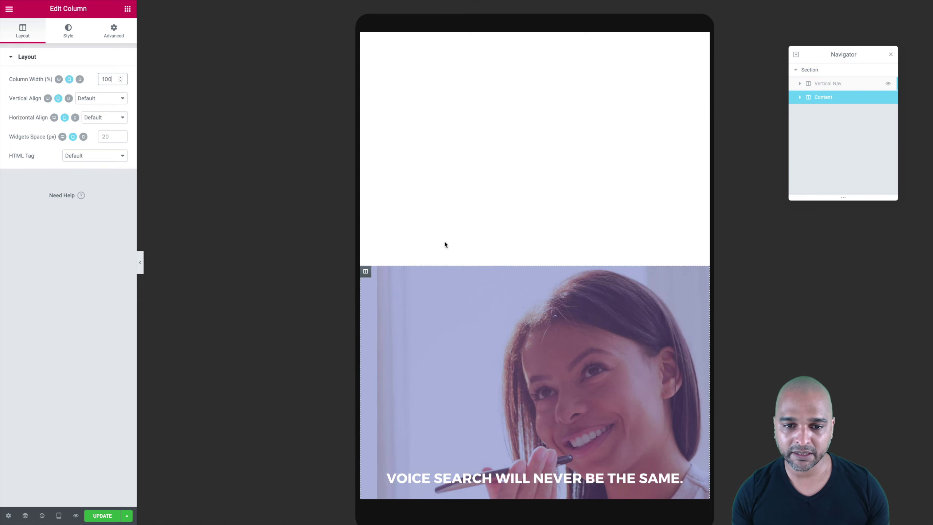
scroll(466, 224, "down", 5)
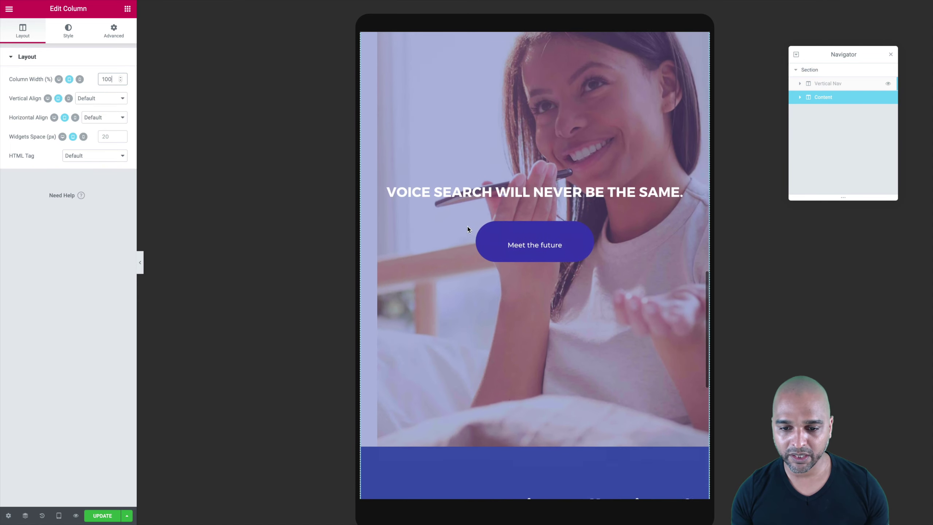
scroll(468, 226, "down", 5)
scroll(467, 226, "up", 10)
left_click(102, 516)
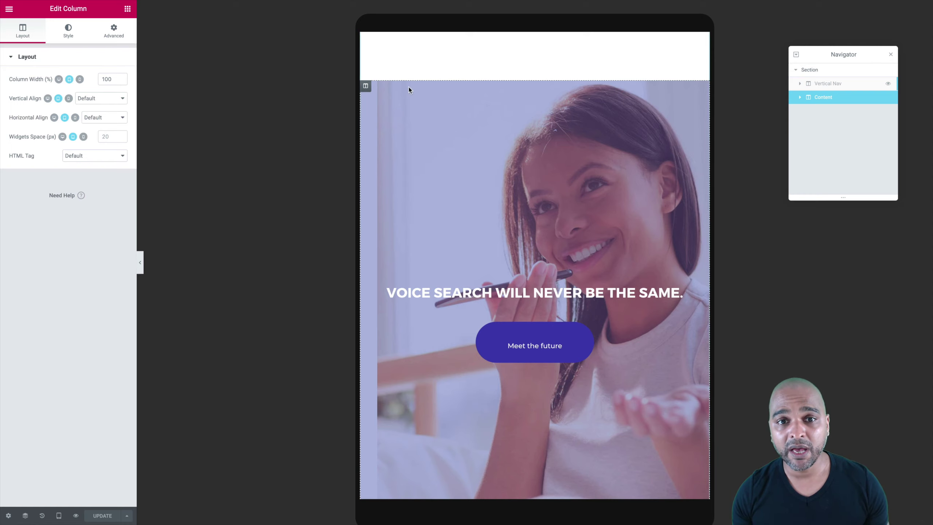
Step: Reload the editor, return to the tablet preview, hide Vertical Nav from the canvas again, and inspect the Content column
key("super+r")
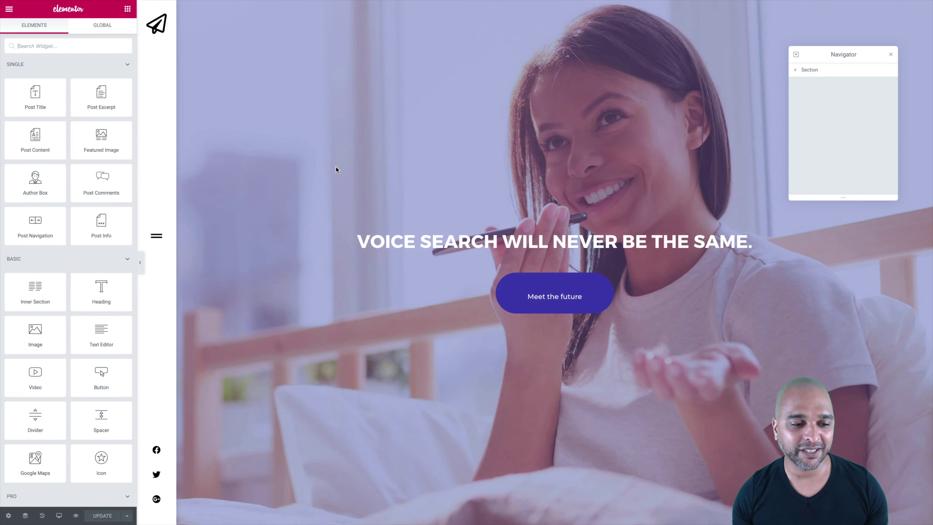
left_click(59, 516)
left_click(31, 475)
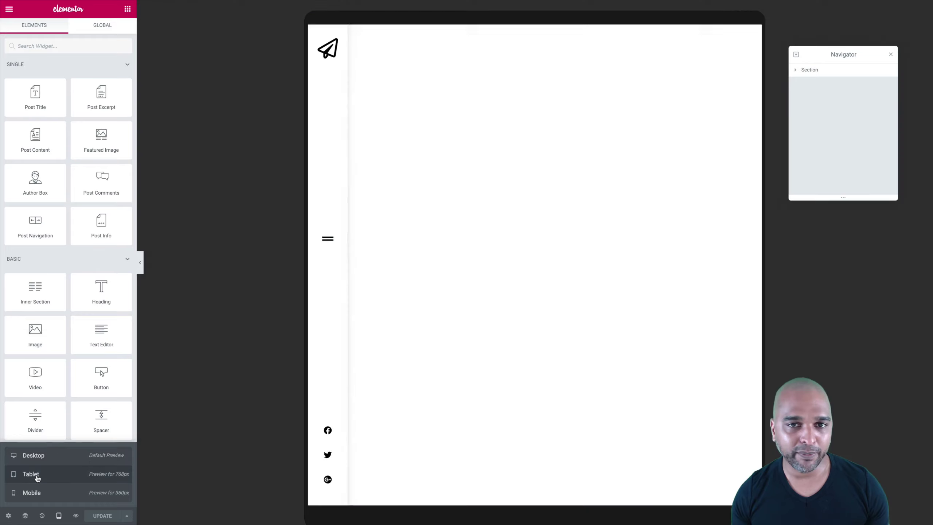
left_click(796, 70)
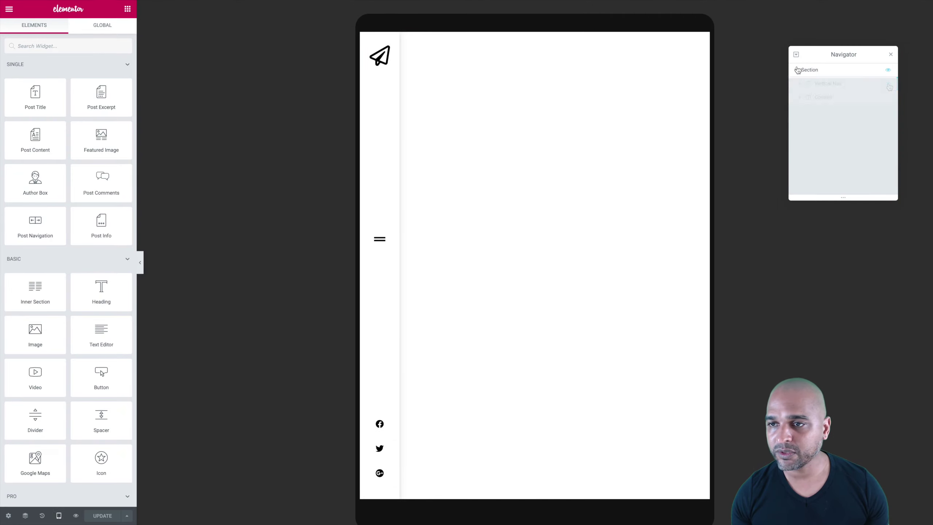
left_click(889, 84)
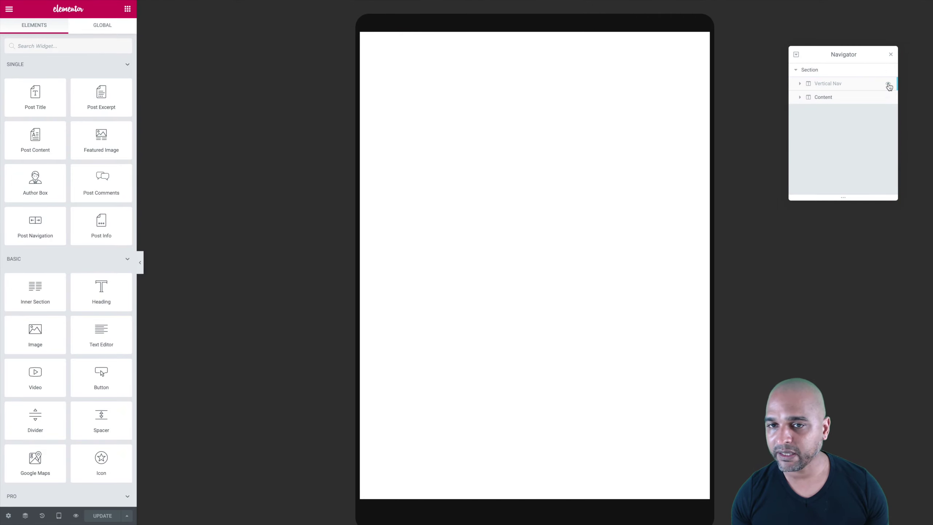
left_click(823, 98)
scroll(591, 200, "down", 5)
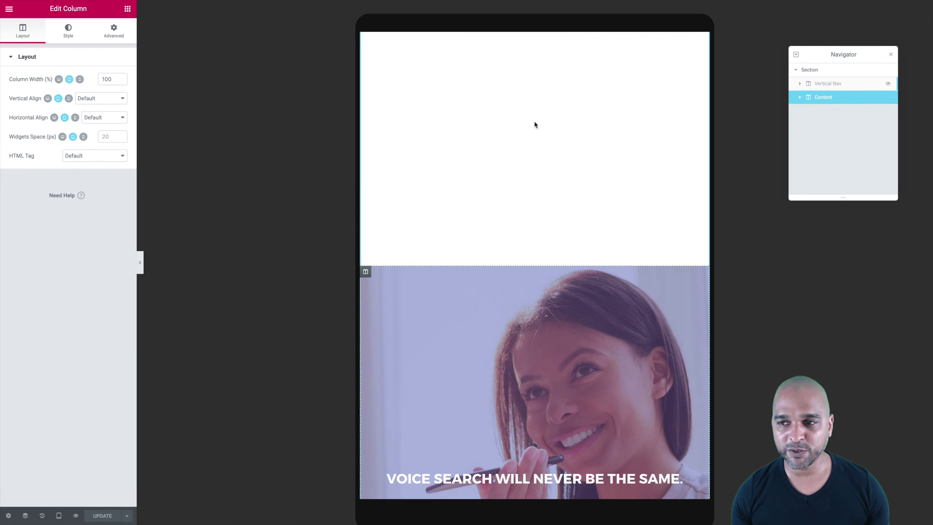
scroll(535, 125, "up", 5)
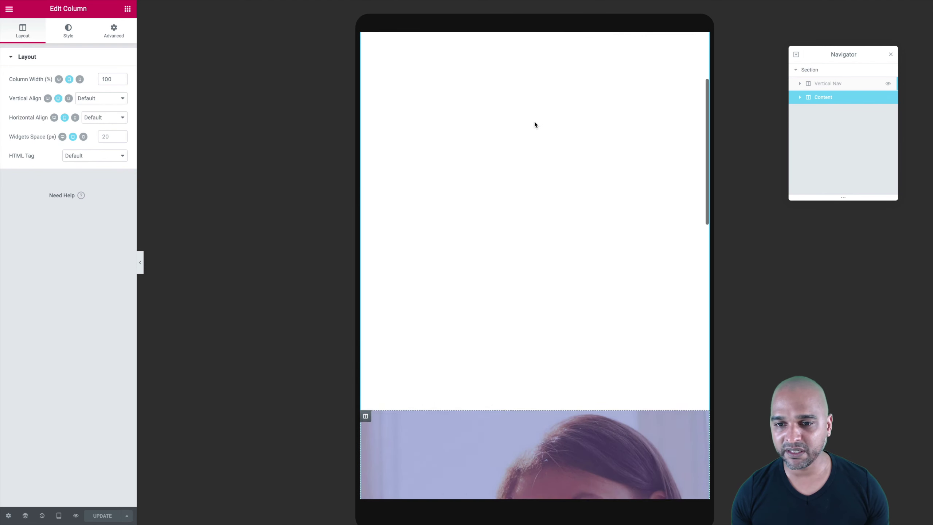
Step: Add a new section with two equal columns above the existing section
left_click(810, 73)
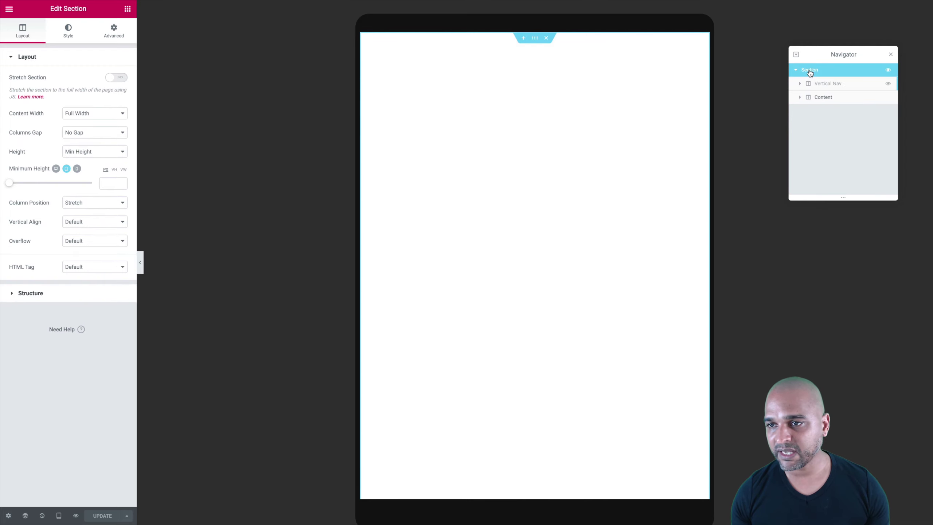
left_click(524, 39)
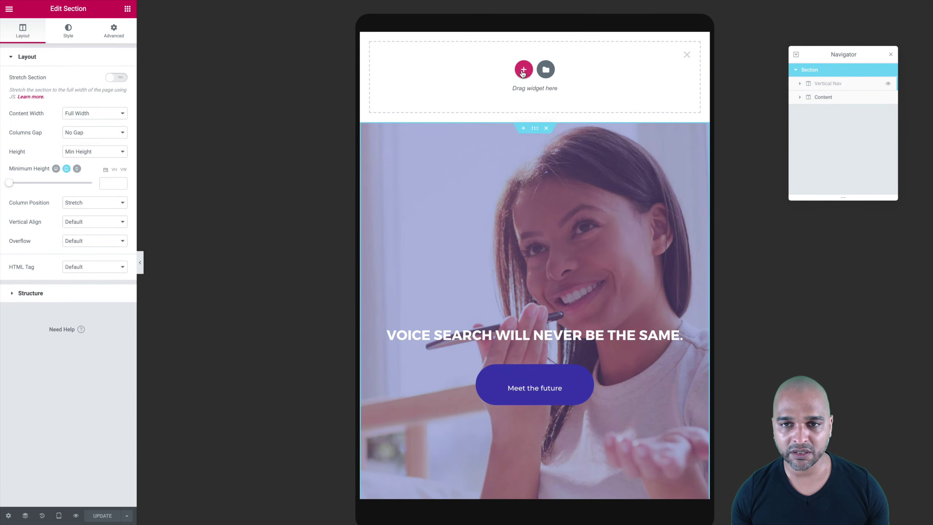
left_click(524, 70)
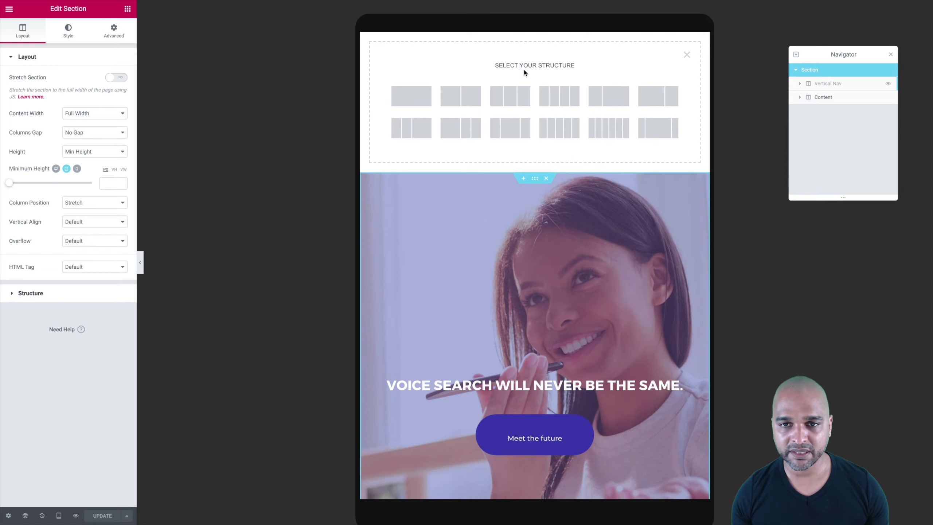
left_click(461, 96)
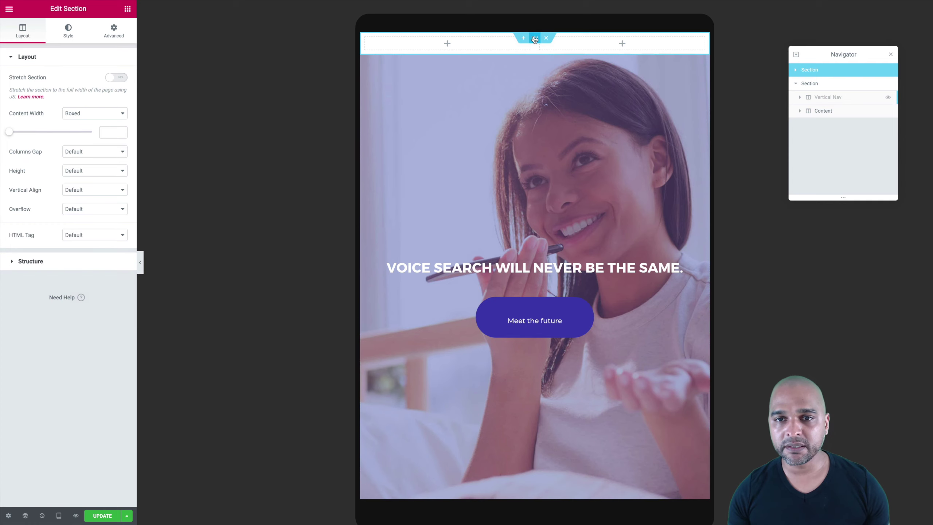
Step: Set the new section's content width to Full Width and its columns gap to No Gap
left_click(85, 118)
left_click(83, 121)
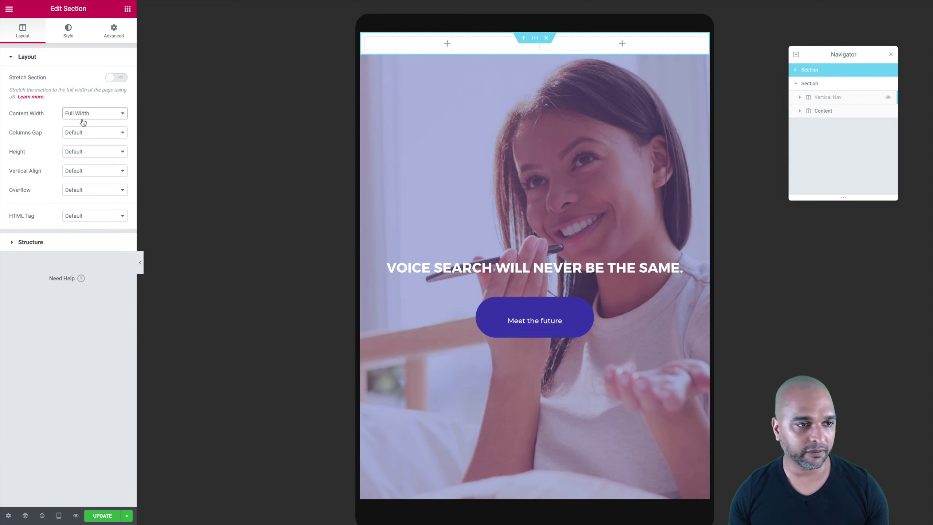
left_click(75, 134)
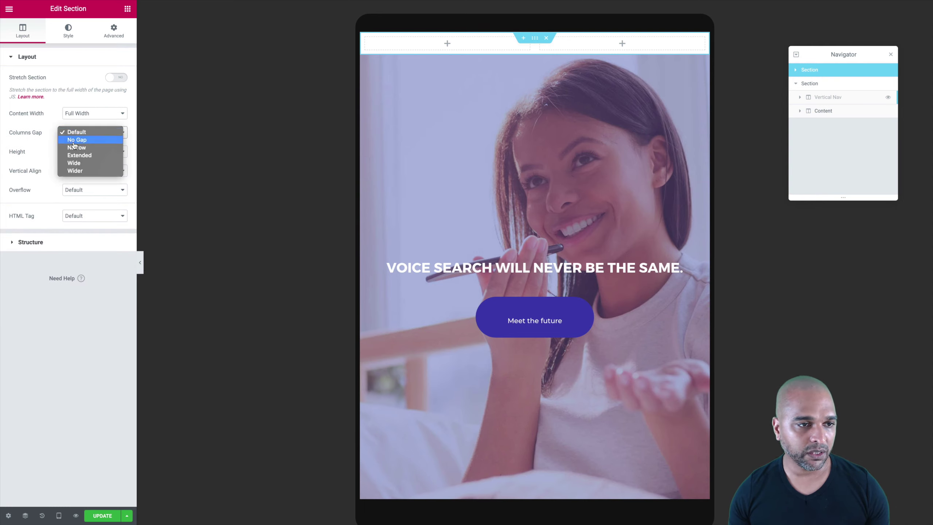
left_click(74, 143)
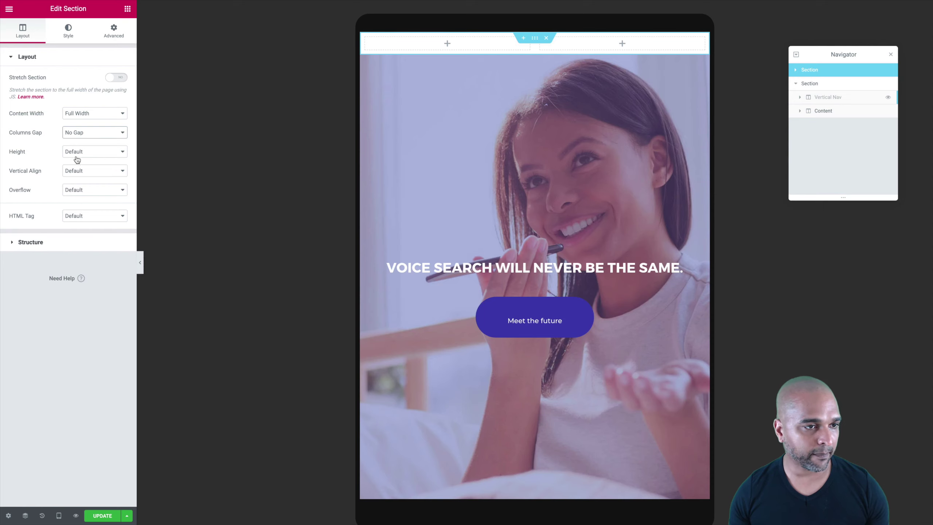
Step: Set the new section's height to Min Height with a 90 px tablet minimum, keeping its column position at Middle
left_click(75, 156)
left_click(82, 166)
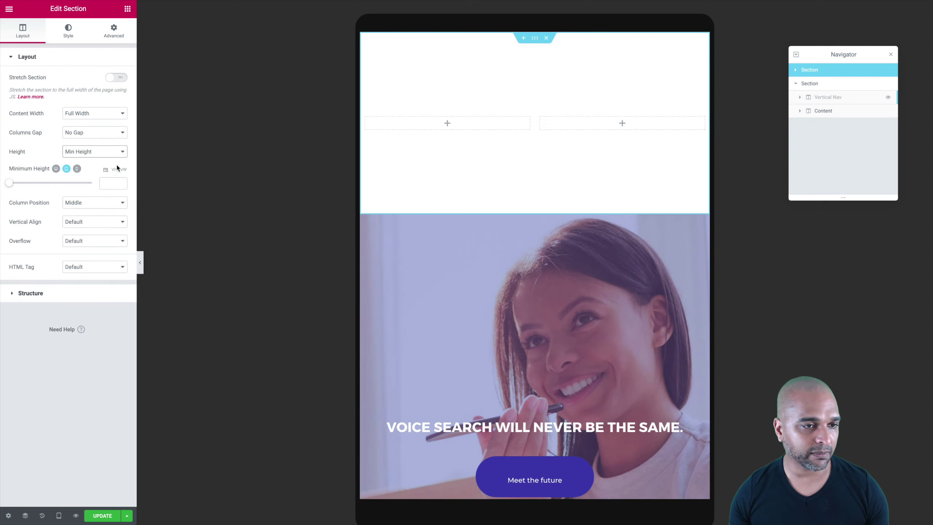
left_click(110, 183)
type("90")
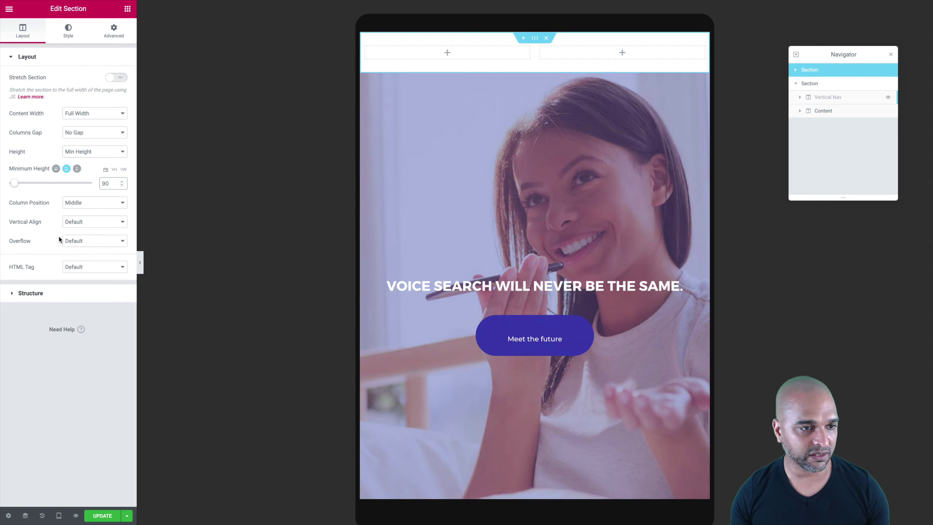
left_click(85, 206)
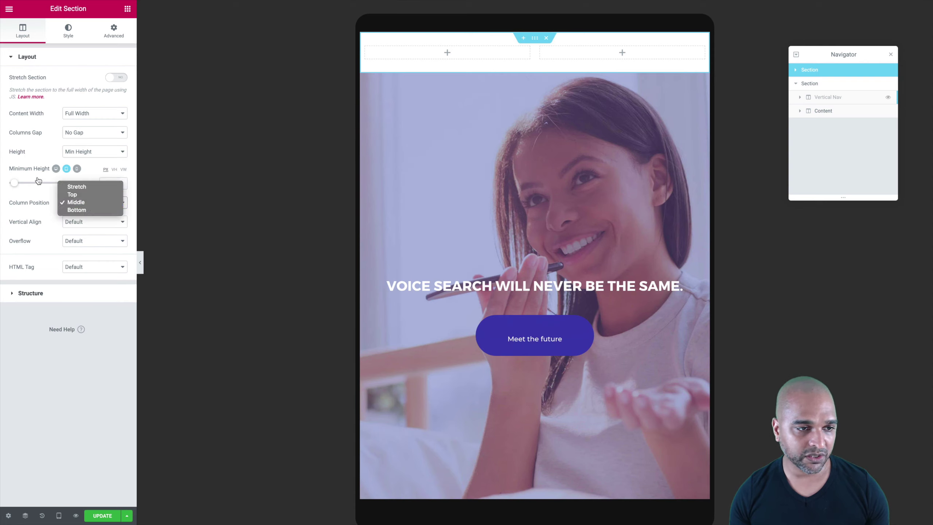
left_click(43, 197)
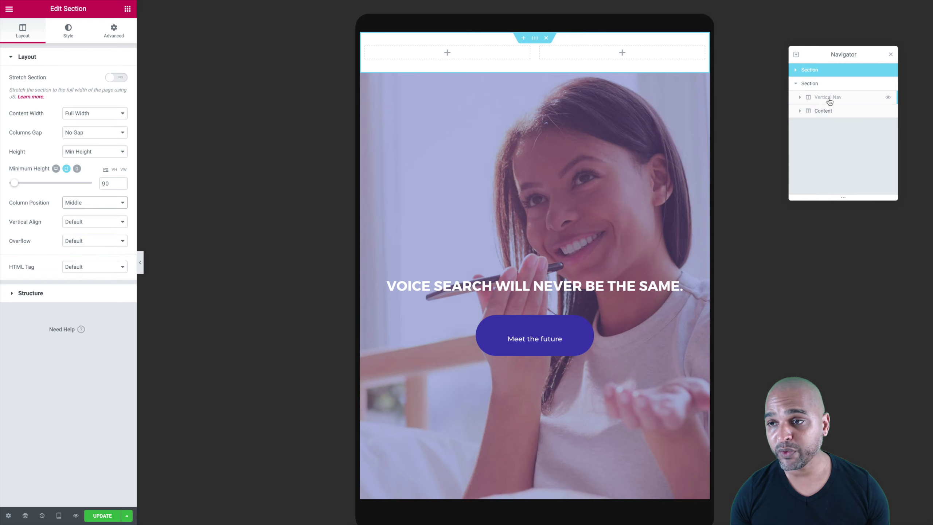
Step: Show Vertical Nav on the canvas again and copy its paper plane icon into the new section's first column
left_click(889, 99)
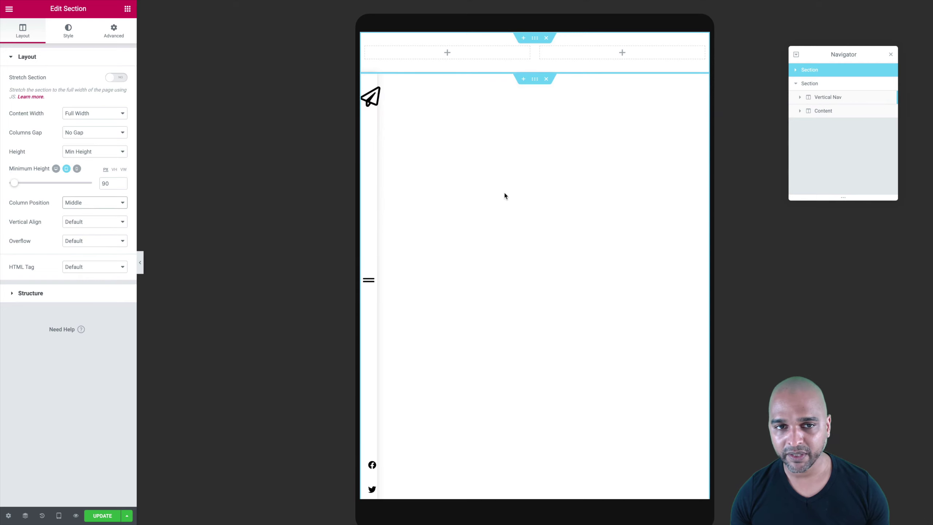
right_click(371, 107)
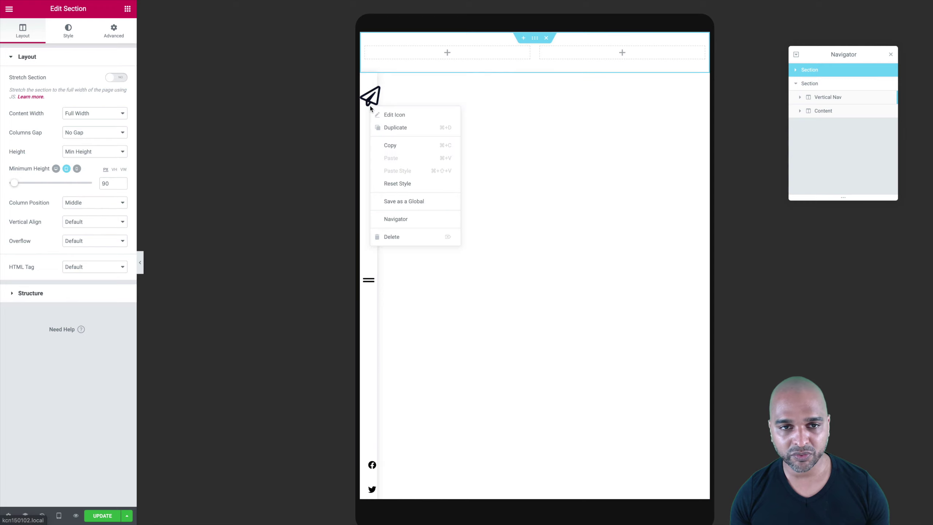
left_click(390, 146)
right_click(412, 52)
left_click(432, 61)
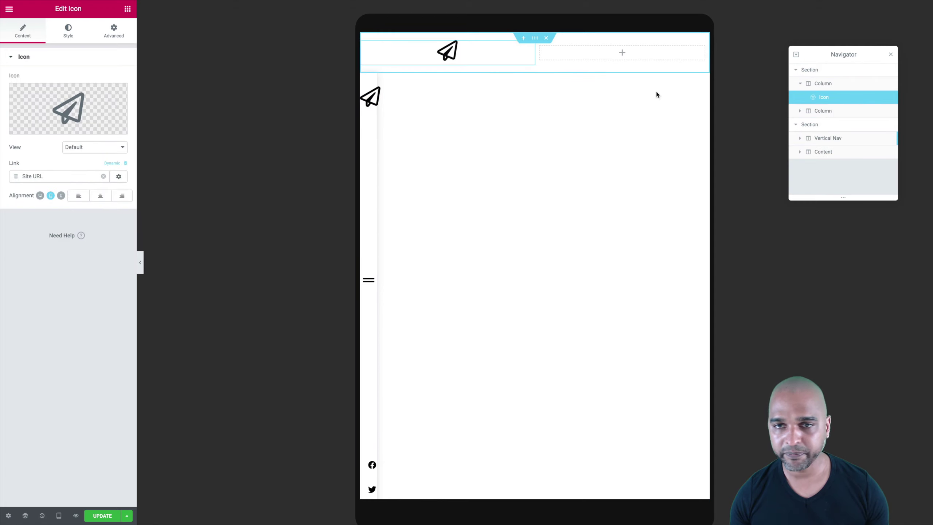
Step: Copy the menu icon from Vertical Nav into the new section's second column, and hide Vertical Nav from the canvas
scroll(540, 187, "down", 1)
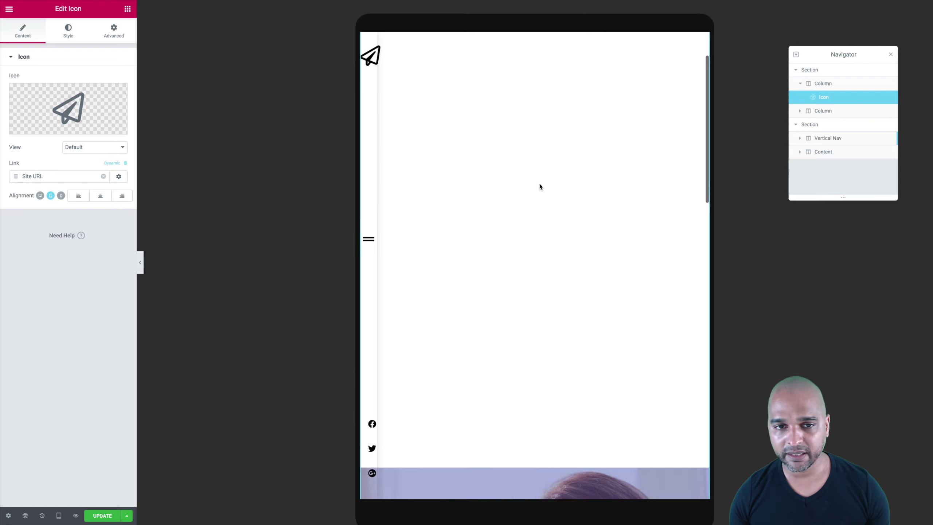
right_click(371, 241)
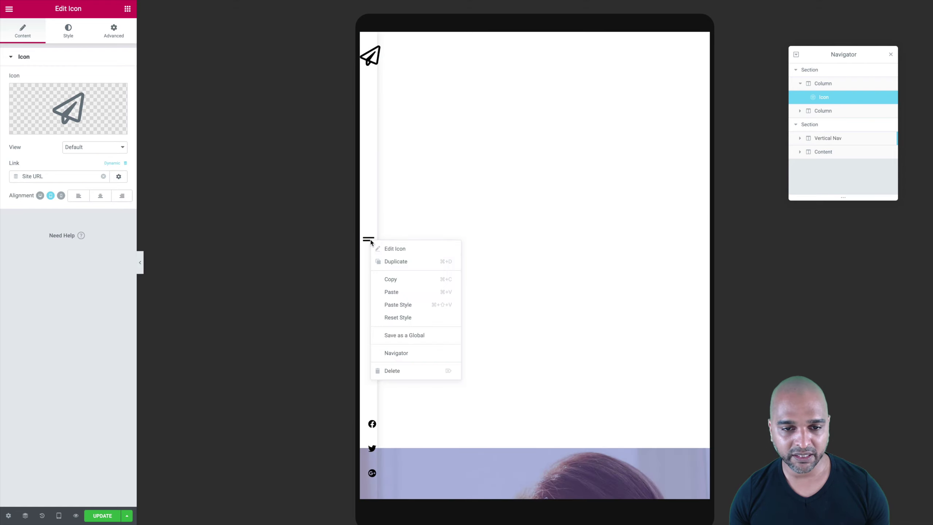
left_click(388, 277)
scroll(531, 128, "up", 1)
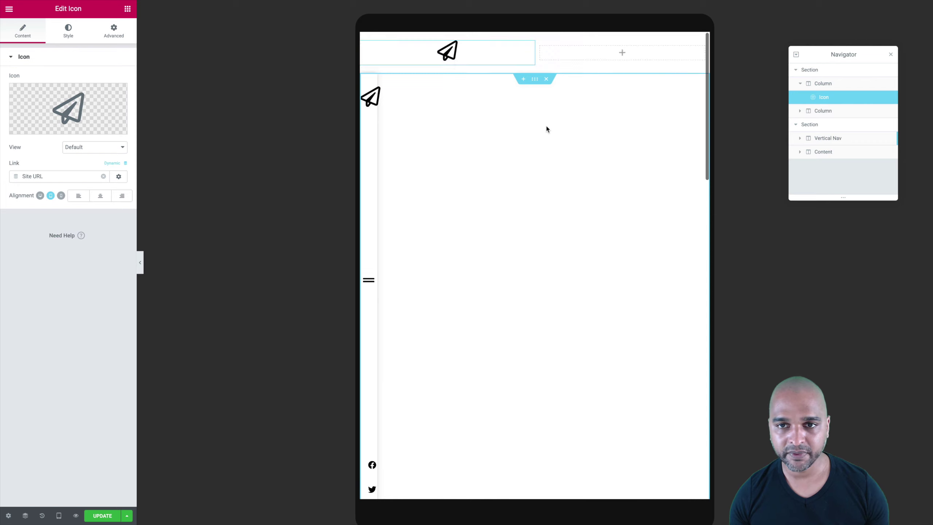
right_click(588, 51)
left_click(605, 64)
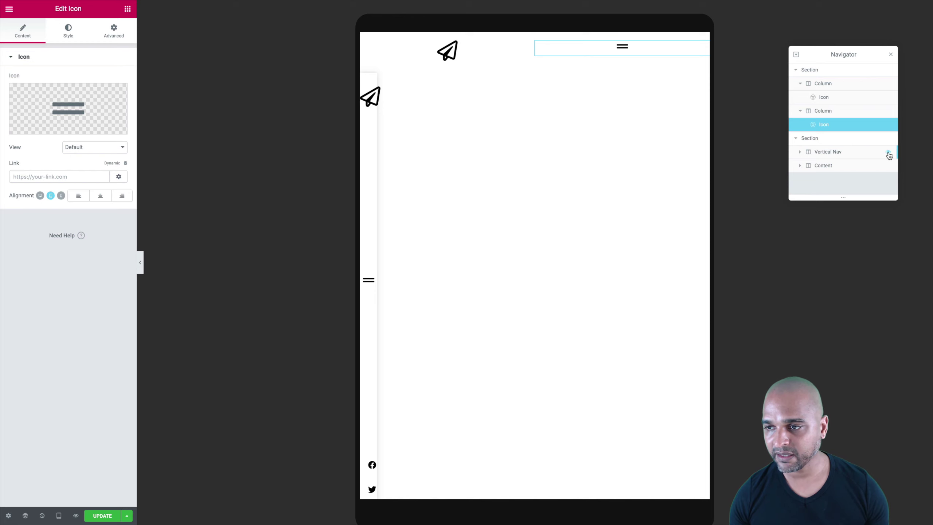
left_click(888, 153)
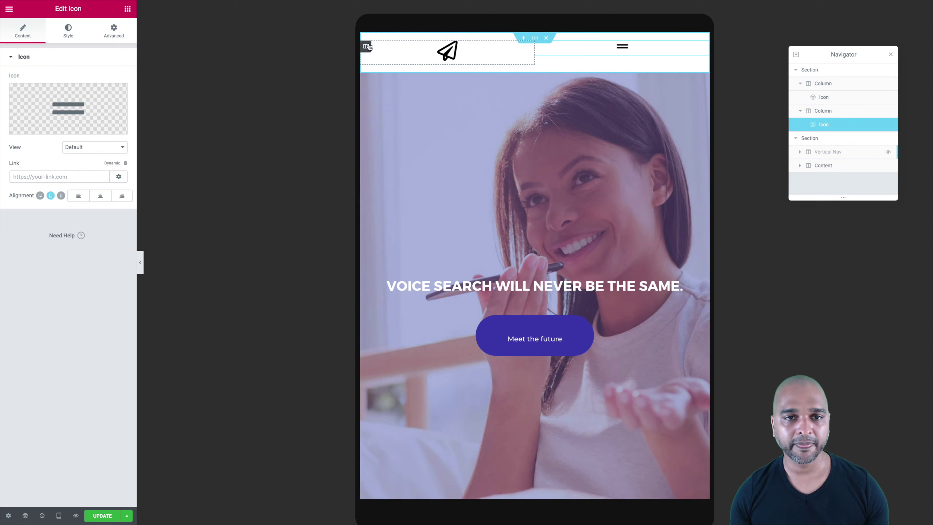
Step: Set the first column's tablet padding to 0 on all sides and align its paper plane icon left
left_click(367, 47)
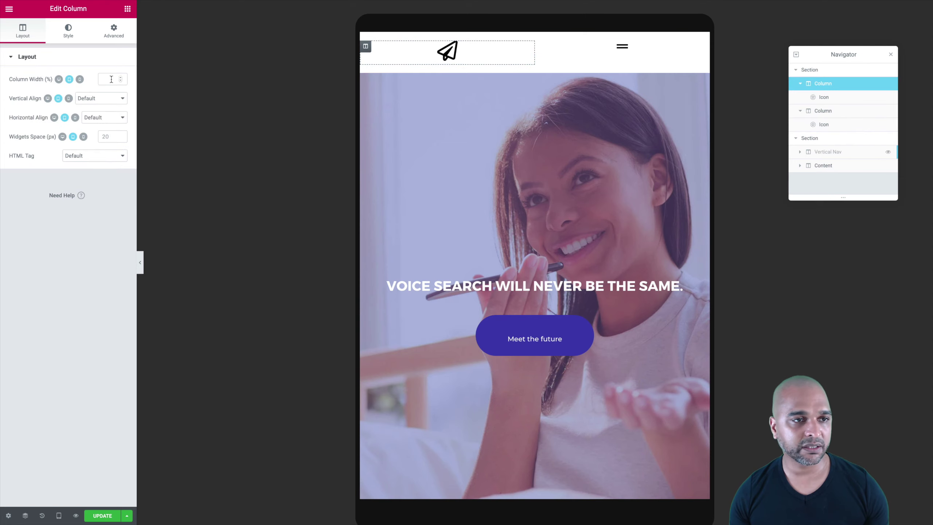
left_click(109, 37)
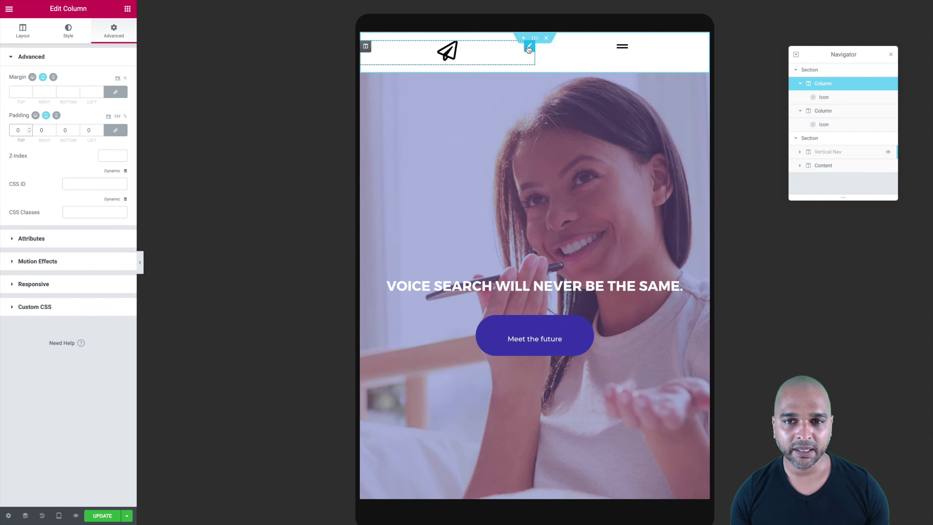
left_click(529, 49)
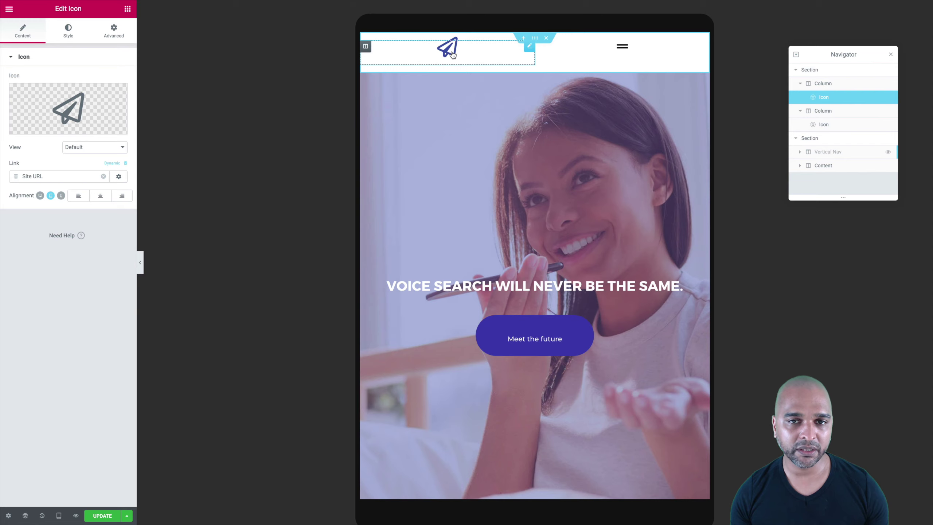
left_click(78, 196)
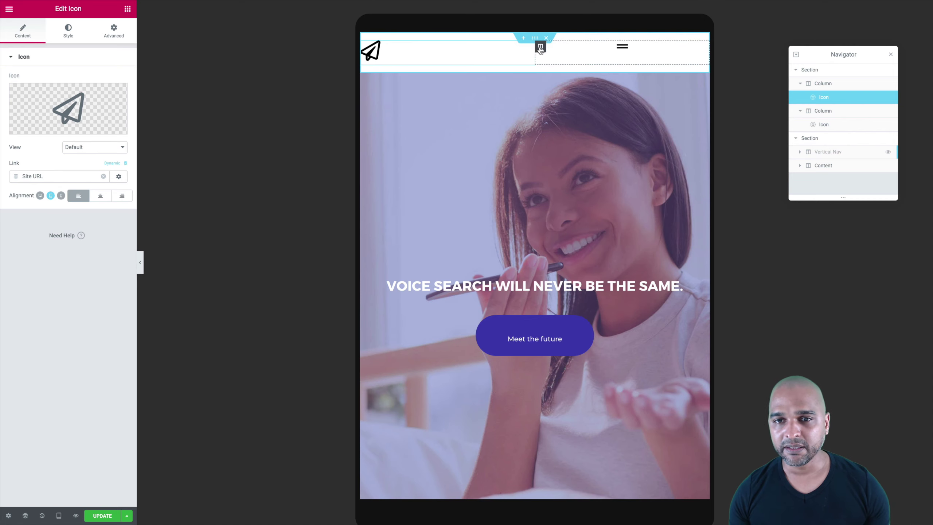
Step: Set the second column's tablet padding to 0 on all sides and align its menu icon right
left_click(541, 47)
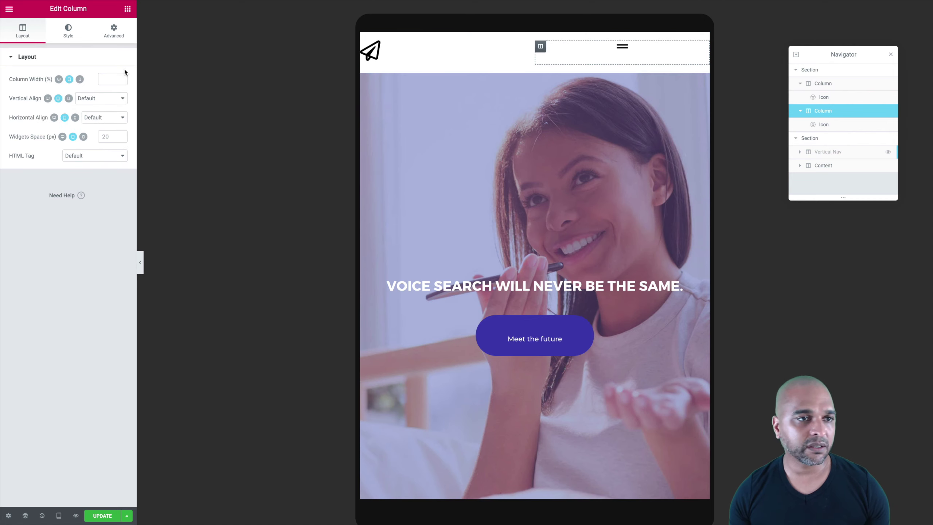
left_click(114, 31)
left_click(21, 129)
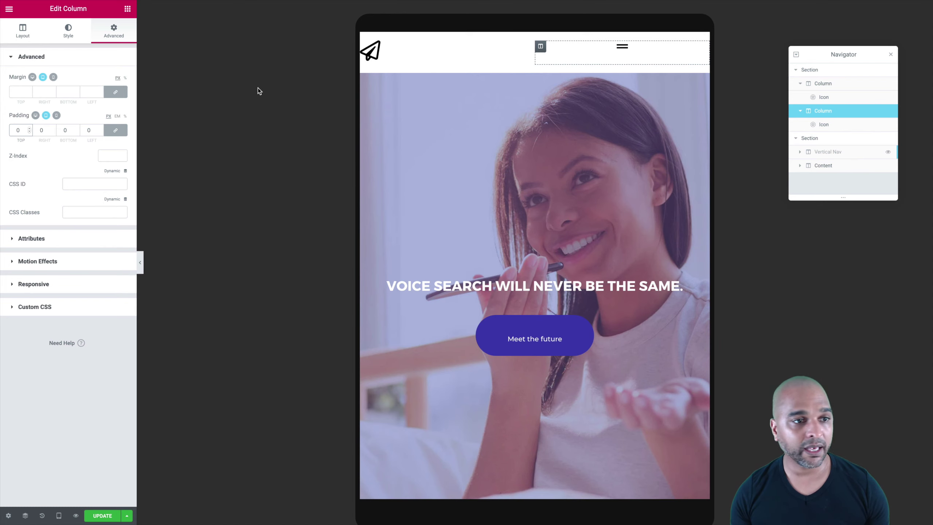
left_click(633, 49)
left_click(114, 198)
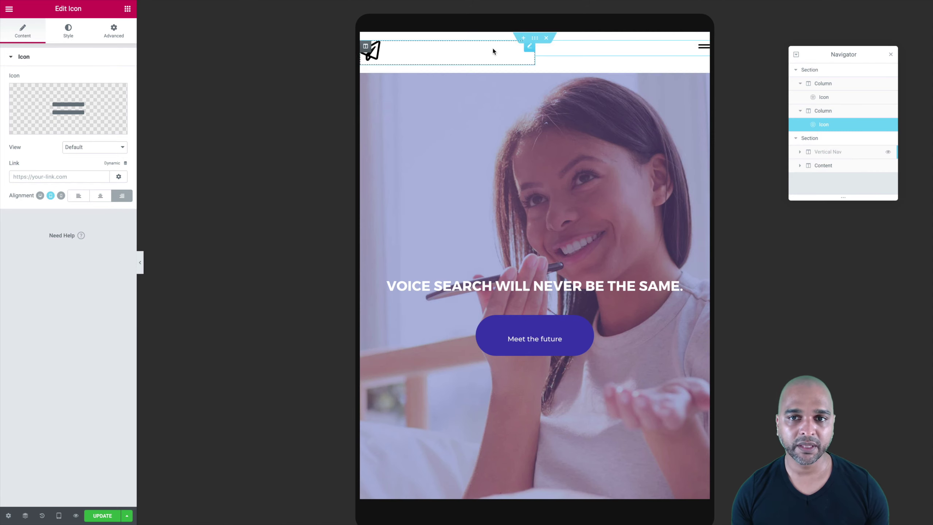
Step: Set the tablet vertical alignment of the column holding the menu icon to Middle
left_click(541, 47)
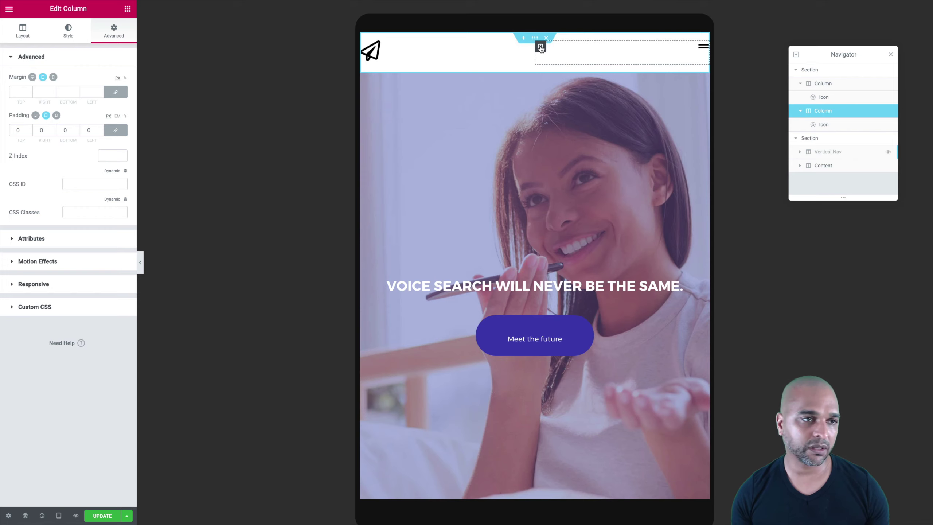
left_click(37, 32)
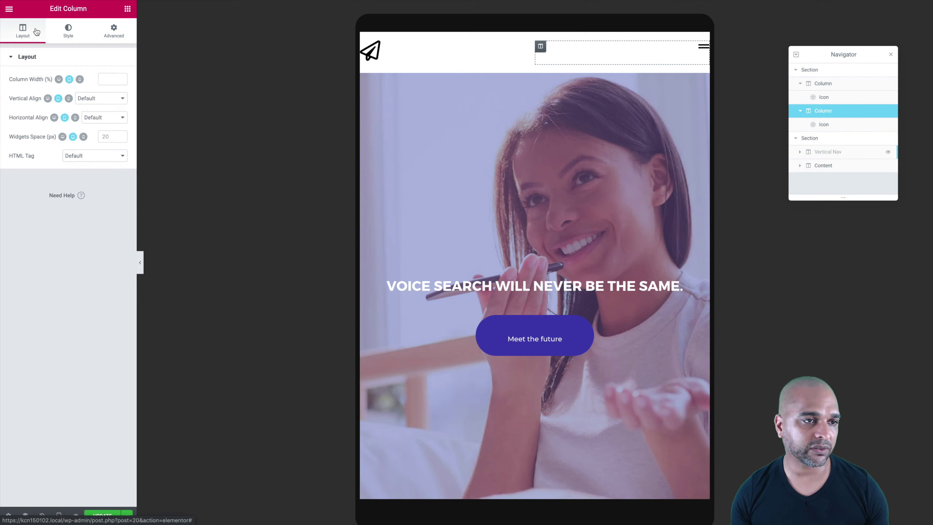
left_click(100, 99)
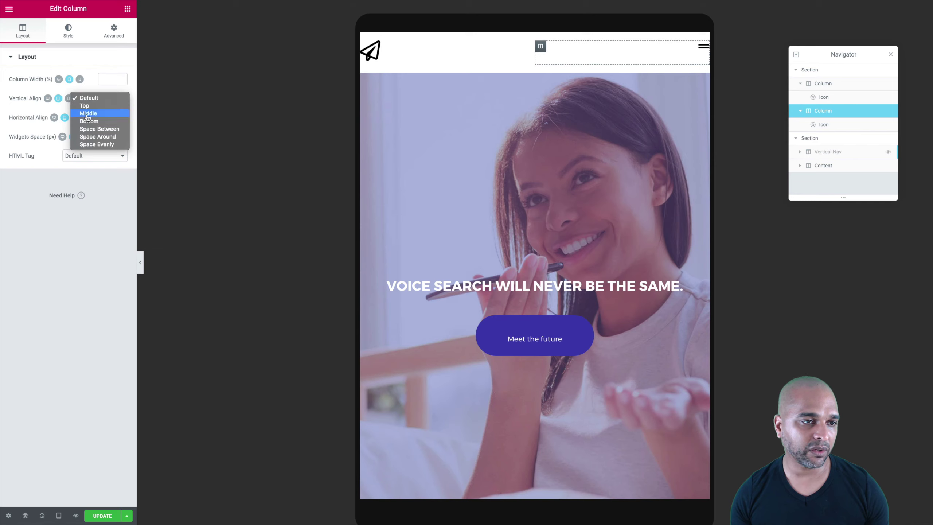
left_click(88, 115)
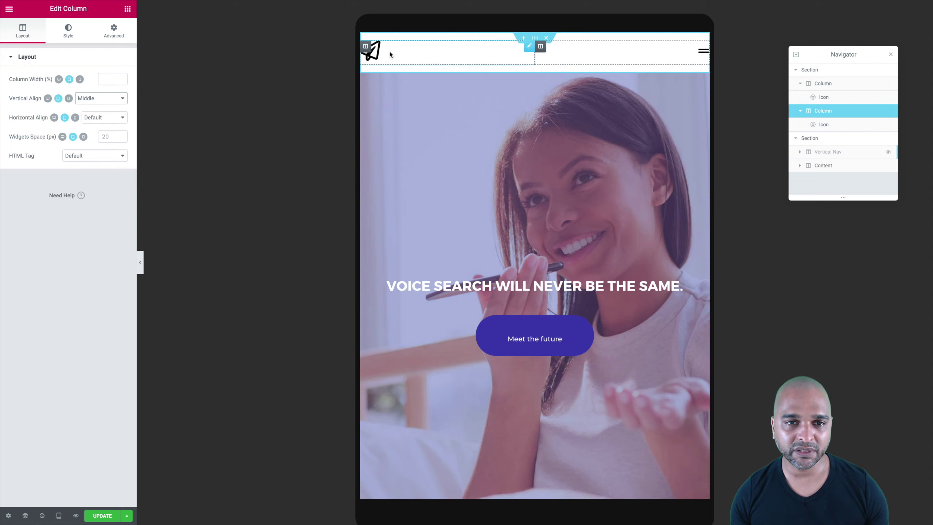
Step: Set the tablet vertical alignment of the column holding the paper plane icon to Middle
left_click(365, 47)
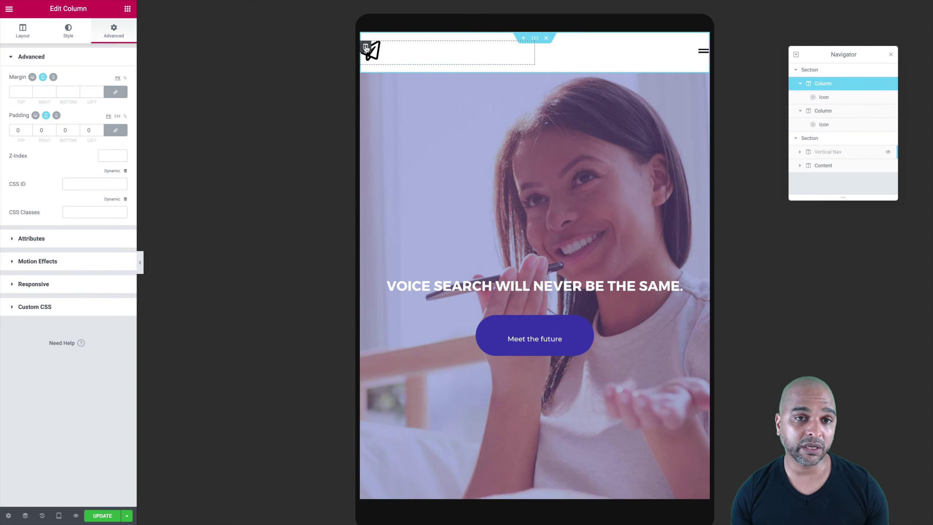
left_click(24, 40)
left_click(83, 98)
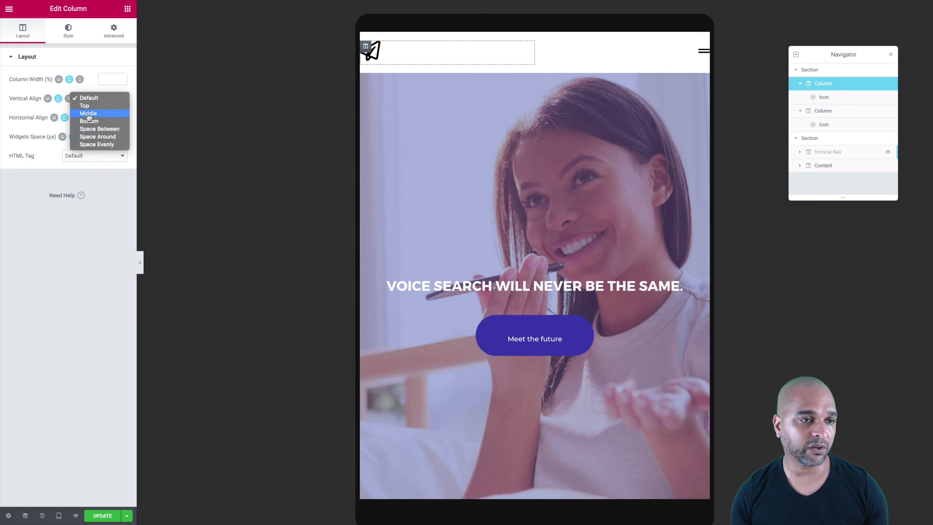
left_click(88, 114)
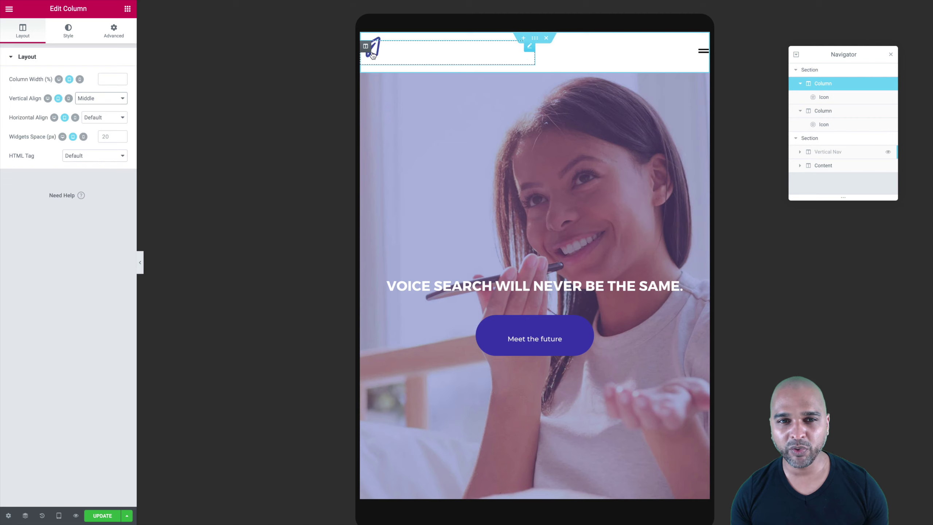
Step: Unlink the top section's tablet padding values and set the right and left padding to 30 px
left_click(535, 39)
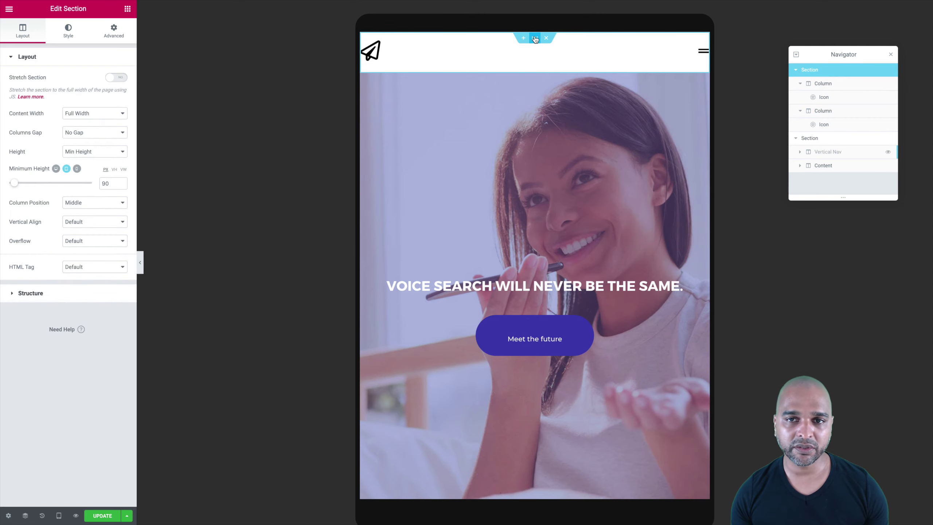
left_click(110, 34)
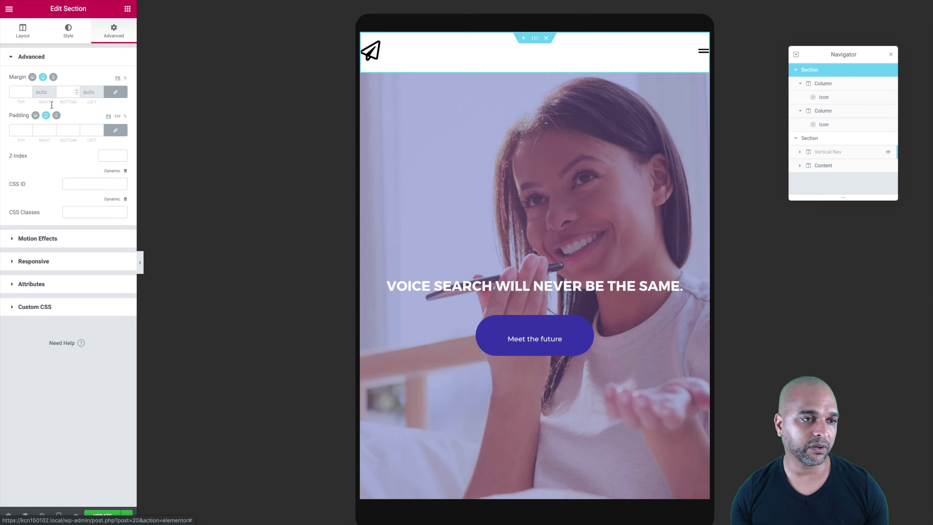
left_click(114, 132)
left_click(33, 132)
type("30")
key("Tab")
key("Tab")
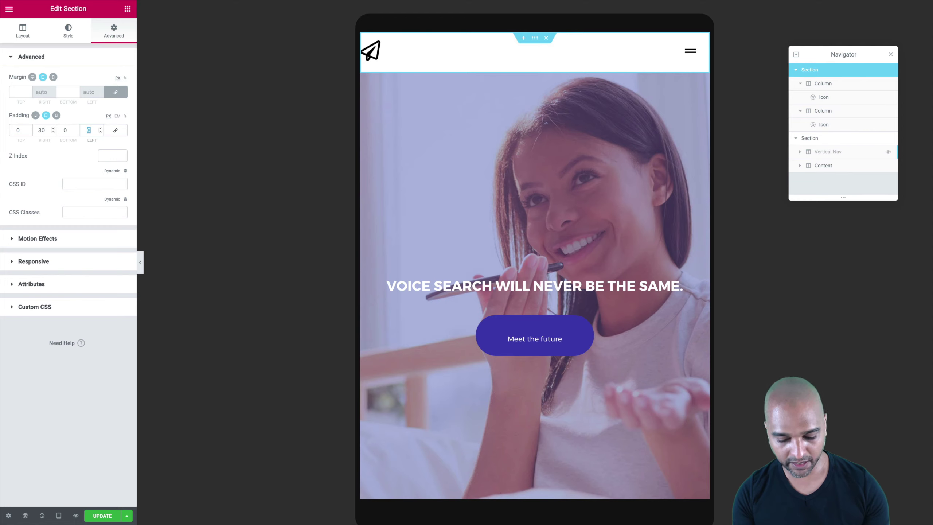
type("30")
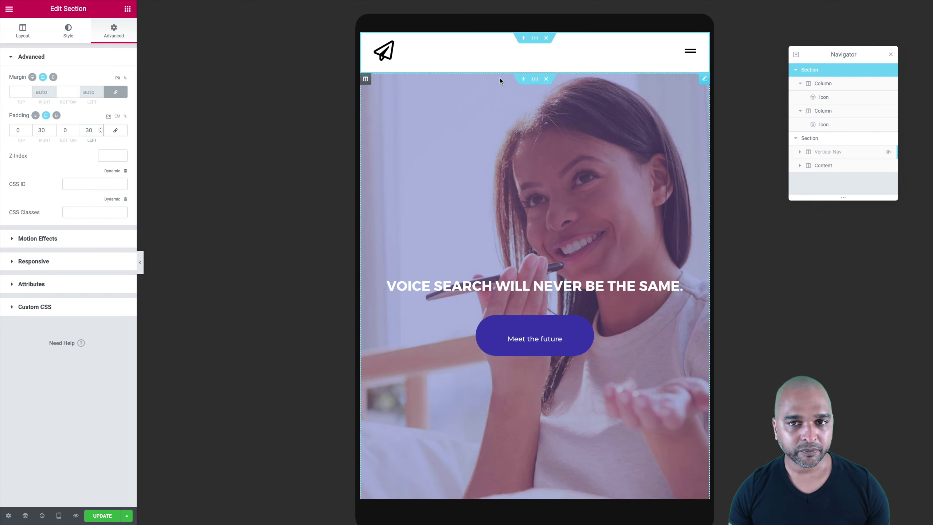
scroll(487, 176, "down", 3)
scroll(485, 179, "up", 3)
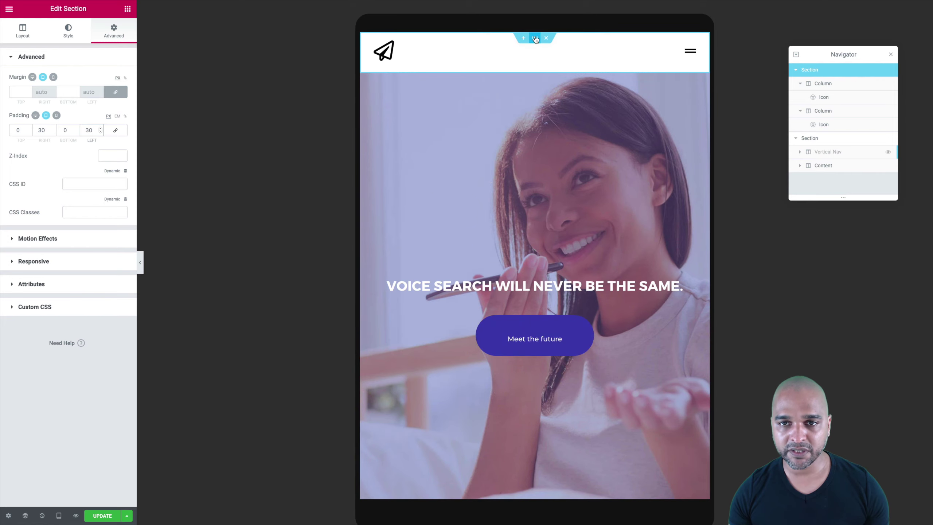
Step: Give the top section a Classic background in white (#FFFFFF) and check it against the content below
left_click(59, 40)
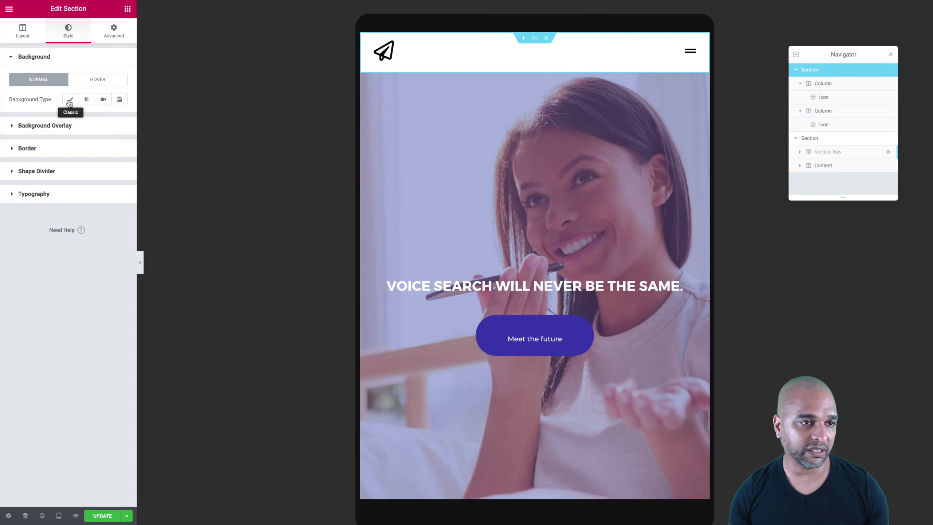
left_click(70, 100)
left_click(117, 120)
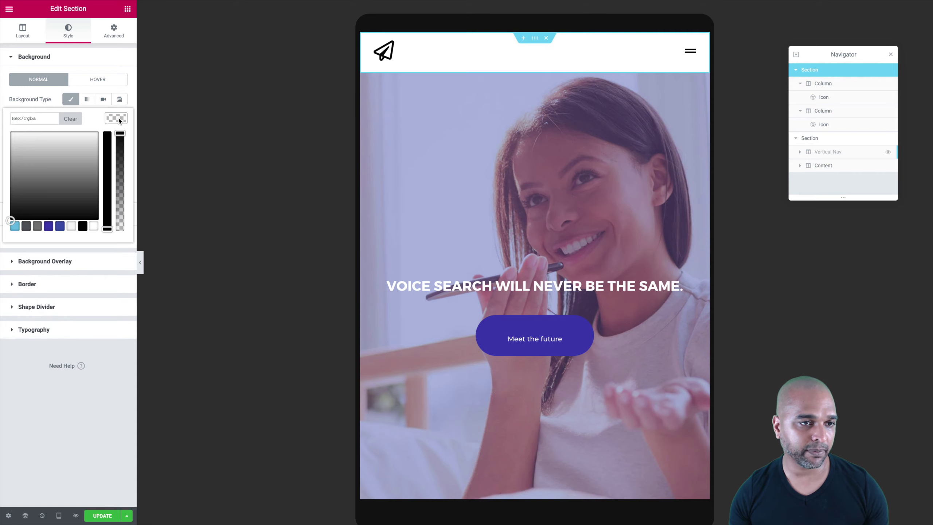
left_click(95, 227)
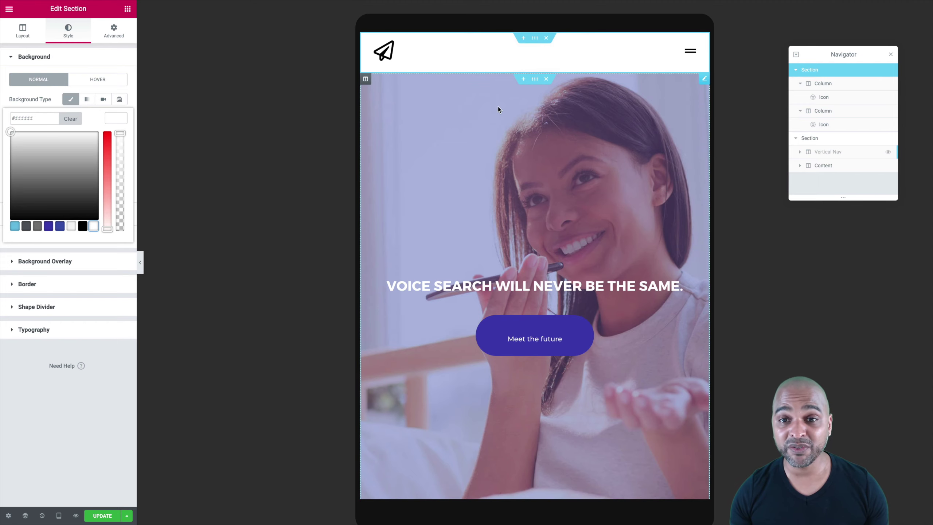
scroll(498, 138, "down", 2)
scroll(498, 139, "up", 2)
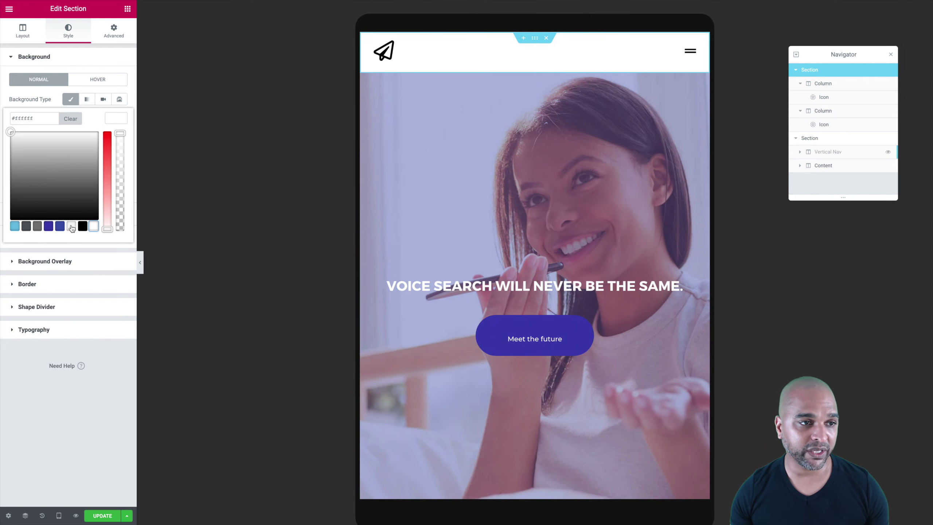
Step: Set the top section's Sticky motion effect to Top for tablet and mobile only, and check that it holds over the content
left_click(114, 119)
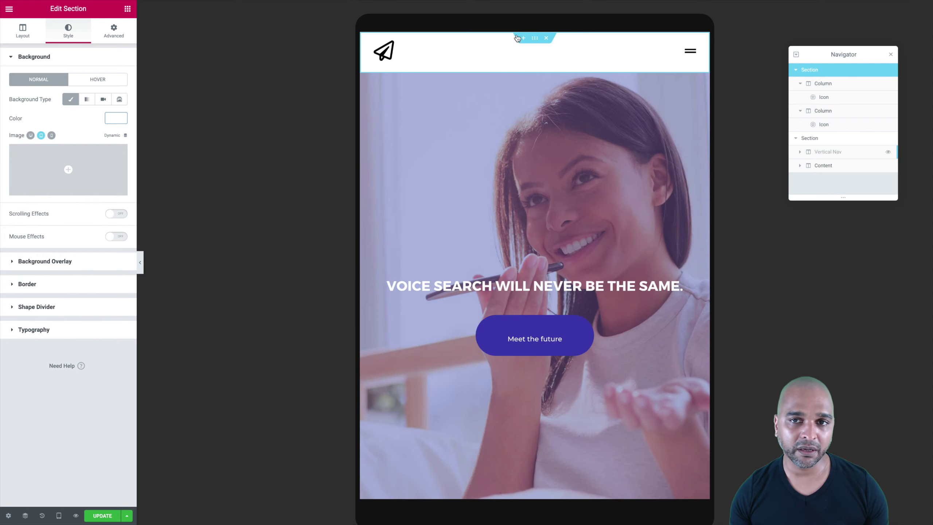
left_click(116, 34)
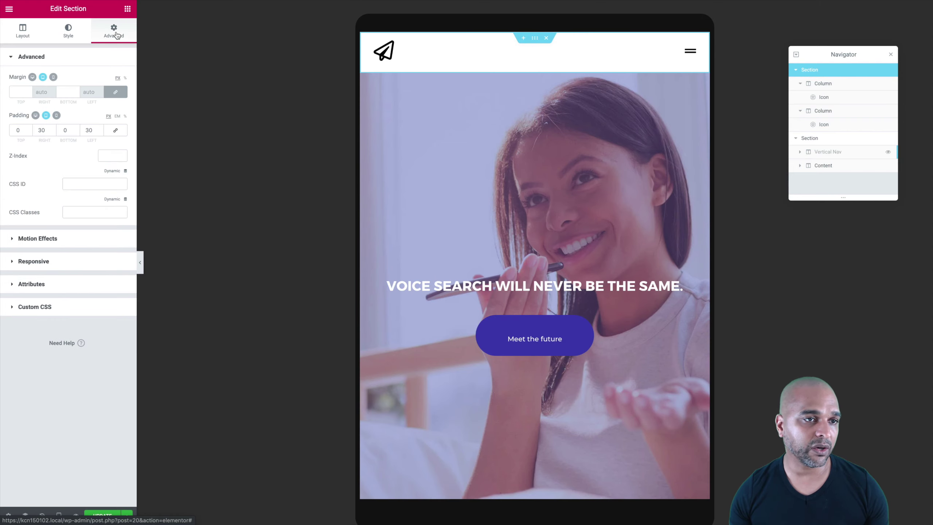
left_click(36, 242)
left_click(70, 125)
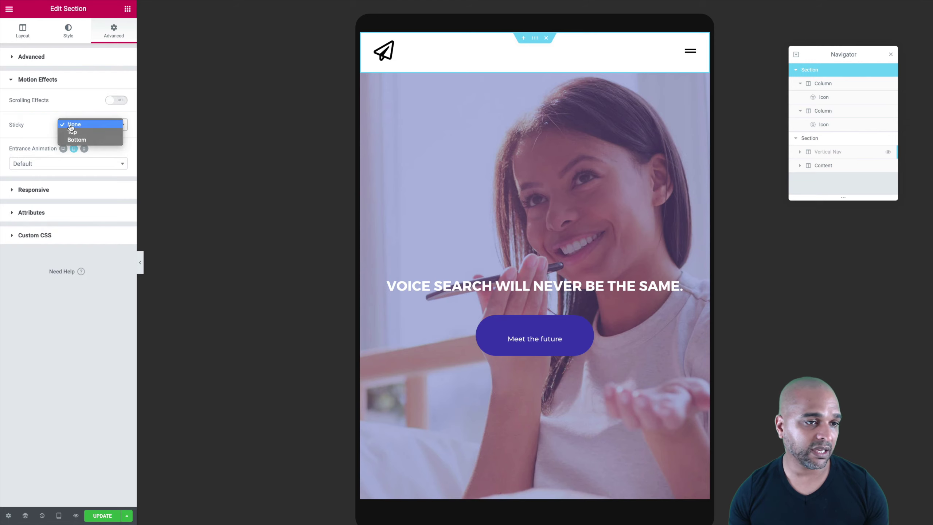
left_click(72, 133)
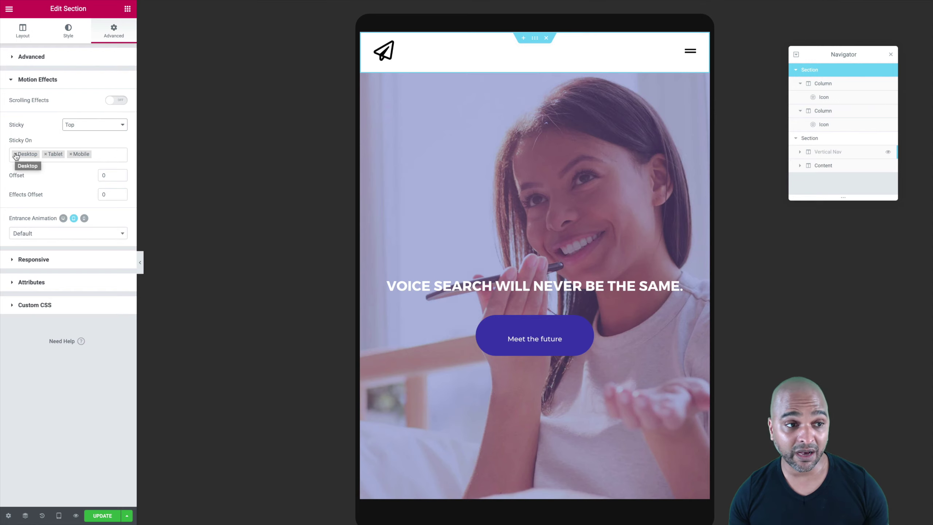
left_click(16, 155)
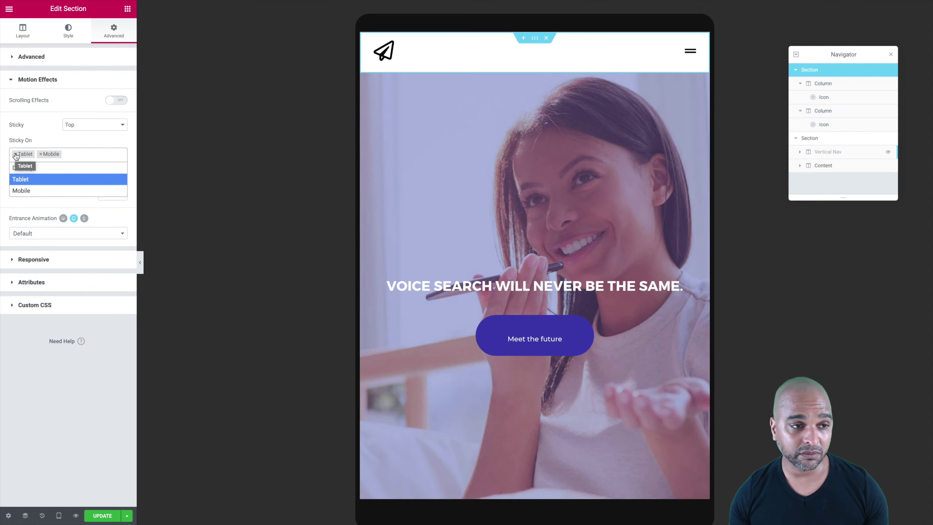
left_click(25, 141)
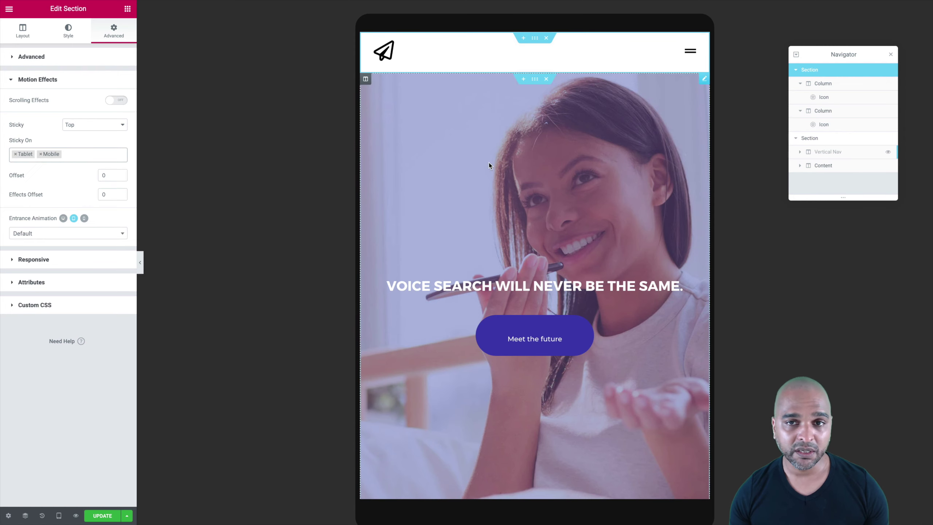
scroll(488, 163, "down", 5)
scroll(488, 163, "up", 3)
scroll(488, 163, "down", 2)
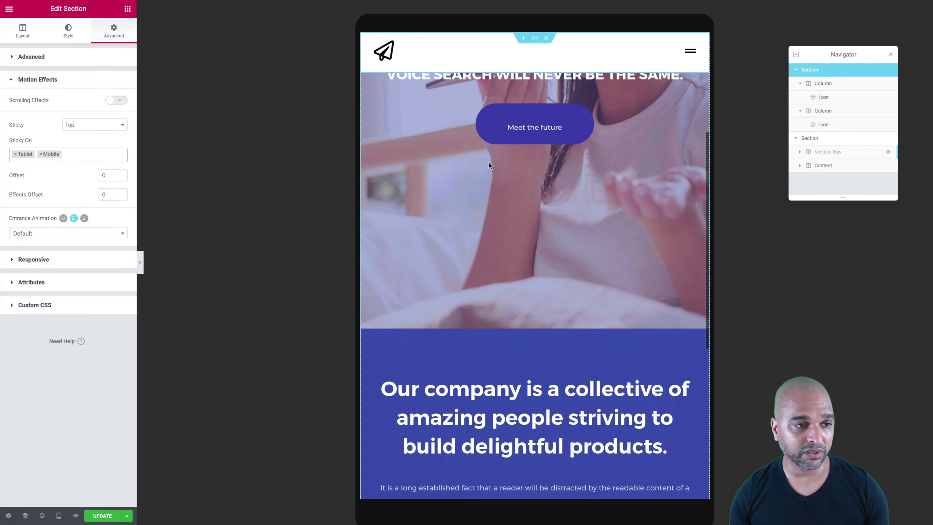
scroll(488, 163, "up", 5)
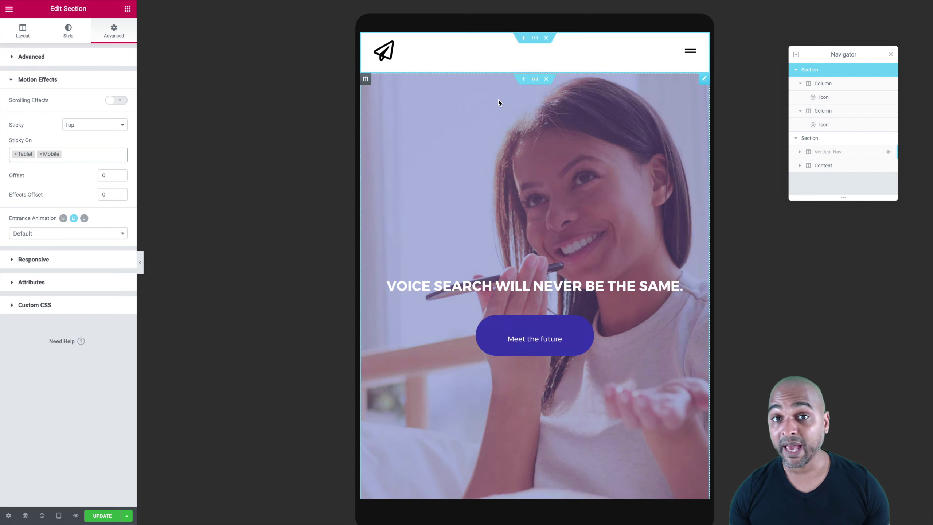
Step: Hide the top section on desktop and update the page
left_click(33, 260)
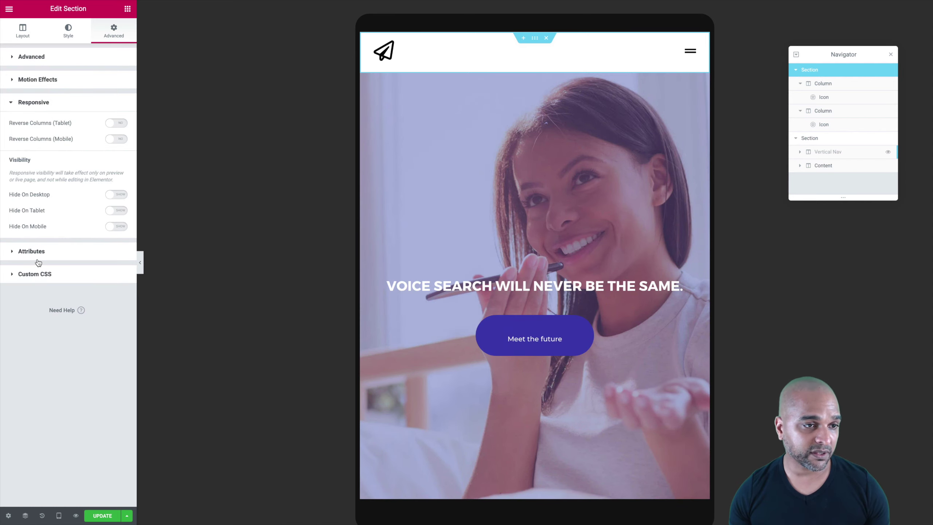
left_click(118, 199)
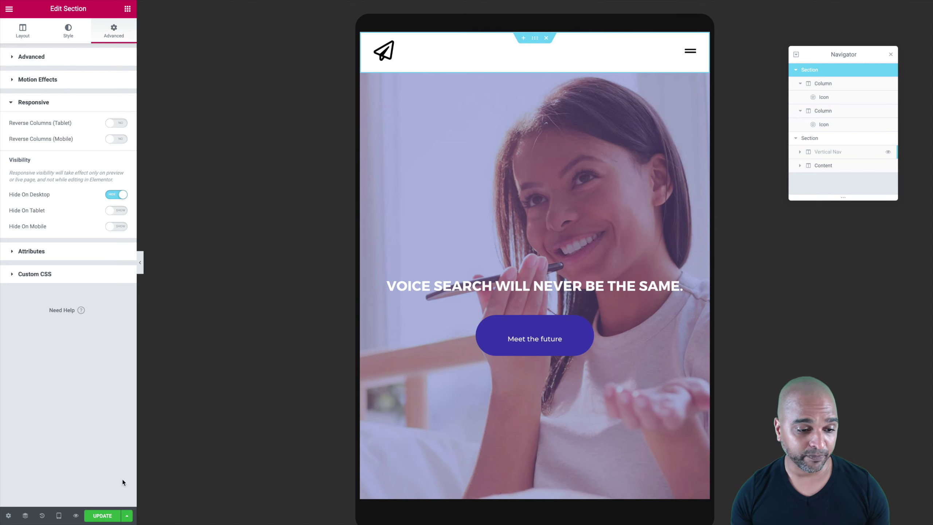
left_click(107, 517)
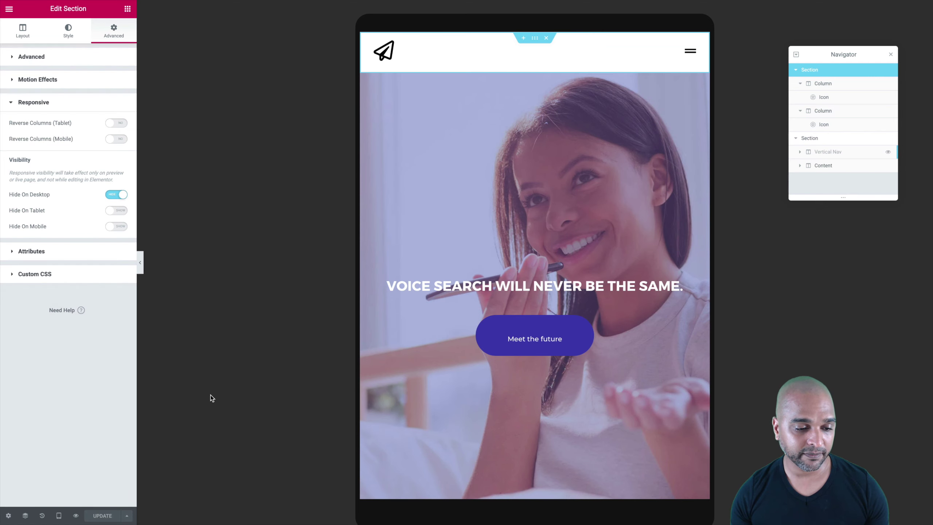
Step: Switch to the live page in the browser, reload it and examine the top bar in the iPad and iPhone 6/7/8 emulations
key("ctrl+Right")
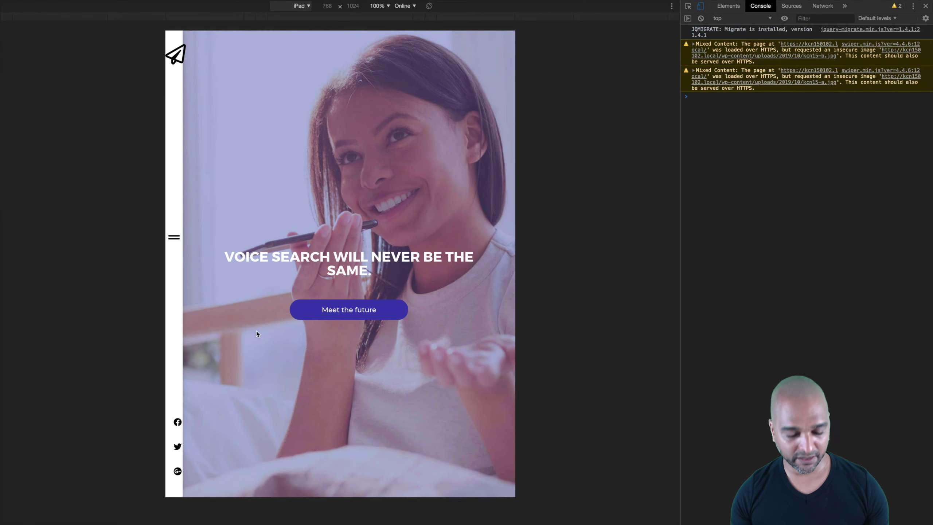
key("super+r")
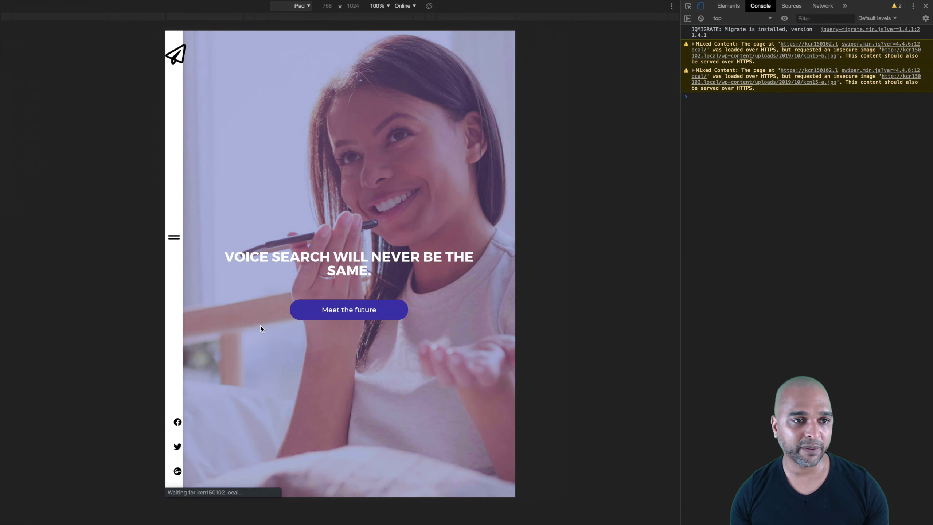
scroll(333, 262, "down", 10)
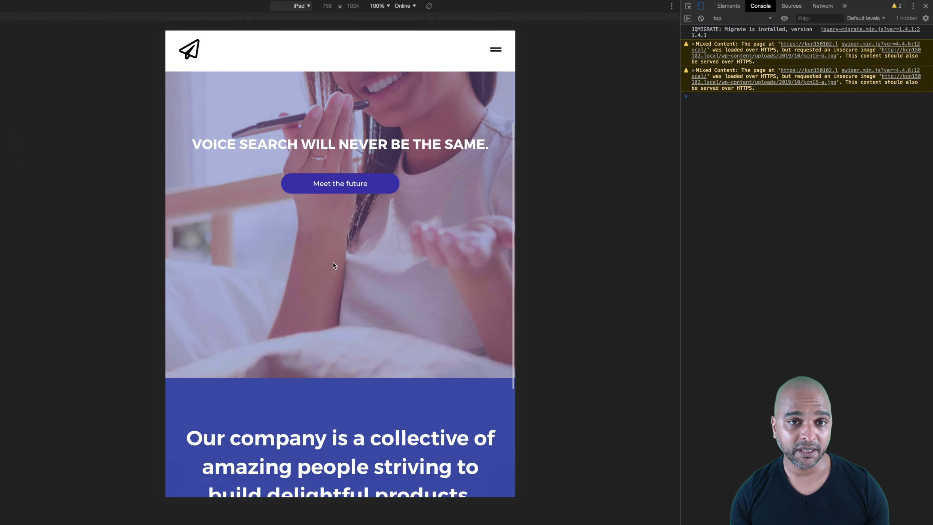
scroll(333, 262, "up", 10)
scroll(333, 263, "down", 1)
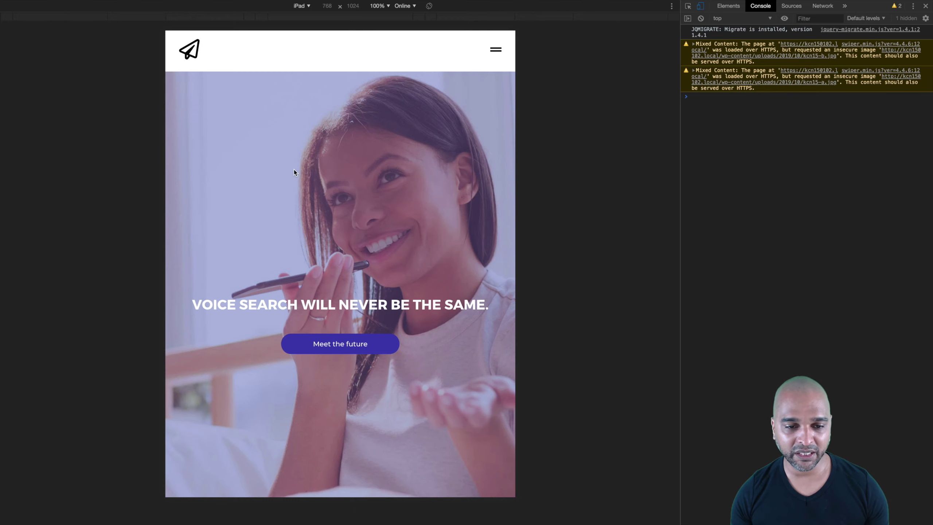
scroll(294, 170, "down", 6)
scroll(294, 169, "up", 6)
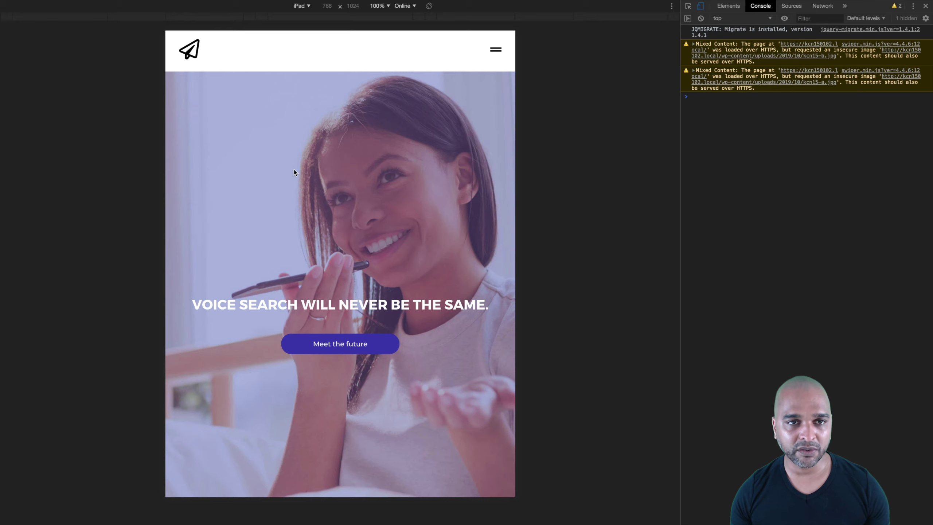
left_click(299, 7)
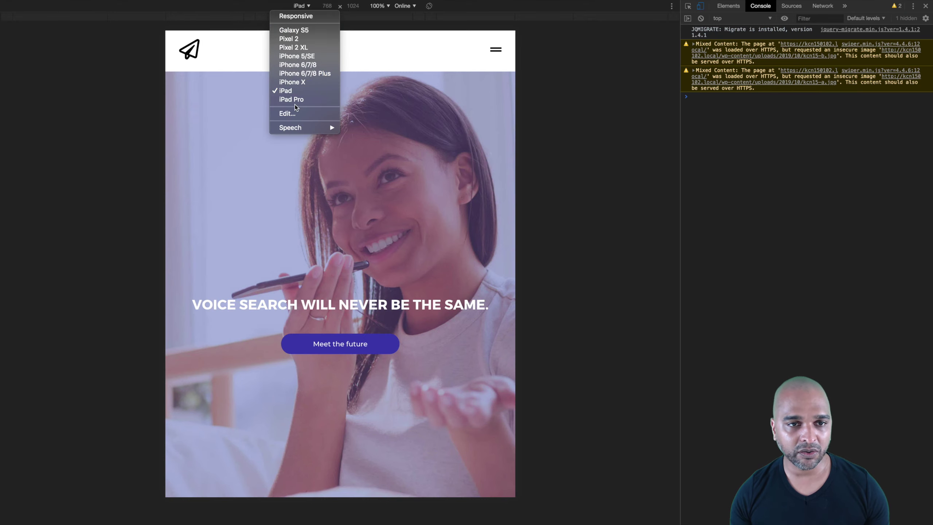
left_click(293, 65)
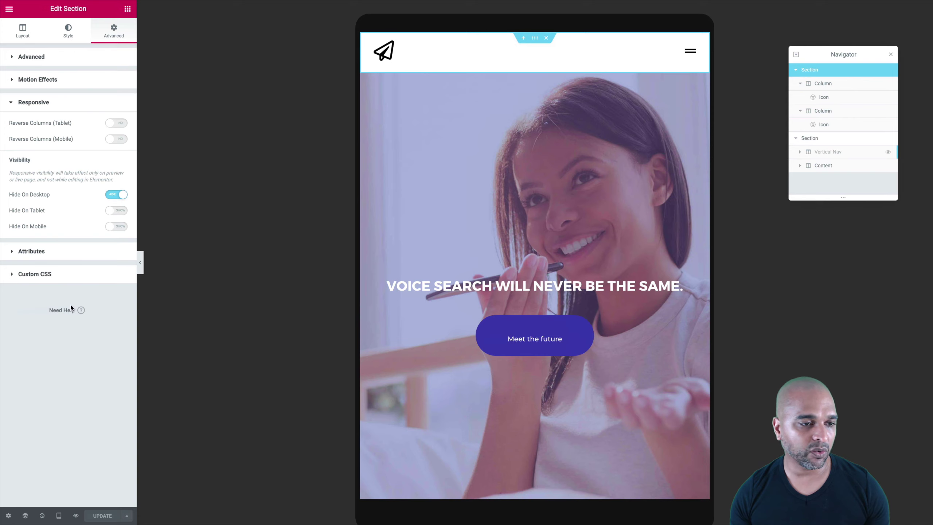
Step: In the editor's mobile preview, unlink the top section's padding values and set the right and left padding to 20 px
left_click(58, 515)
left_click(35, 492)
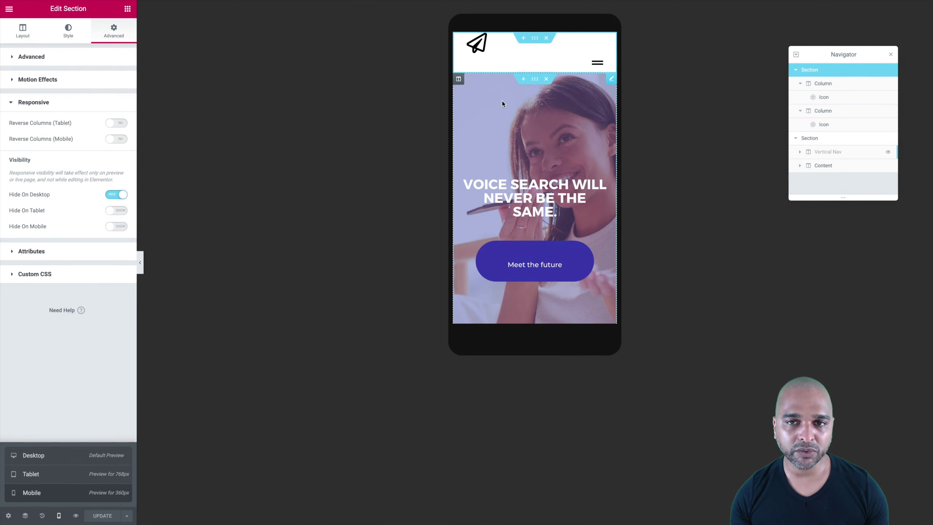
left_click(535, 43)
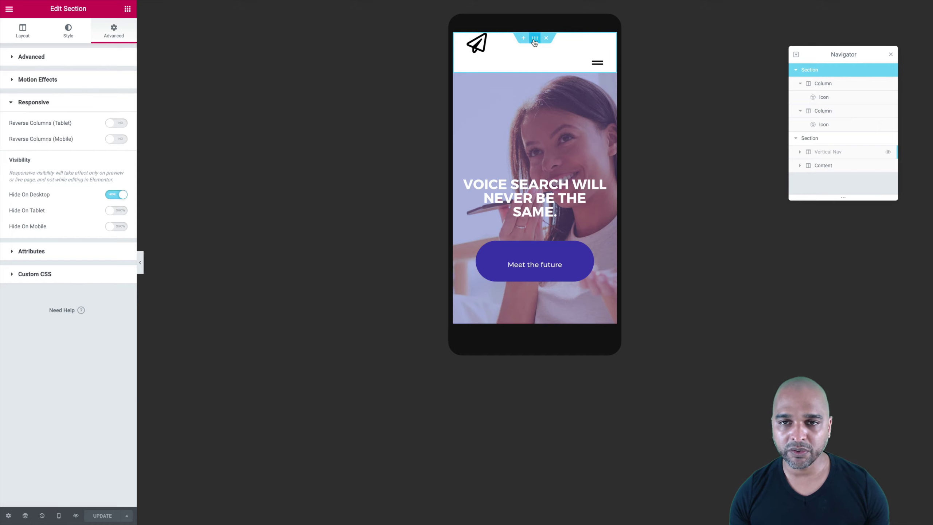
left_click(71, 61)
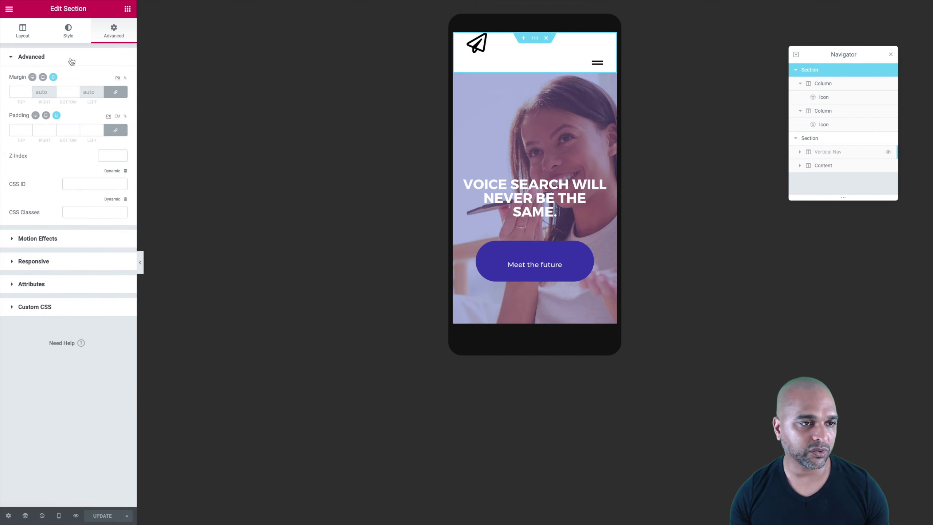
left_click(116, 131)
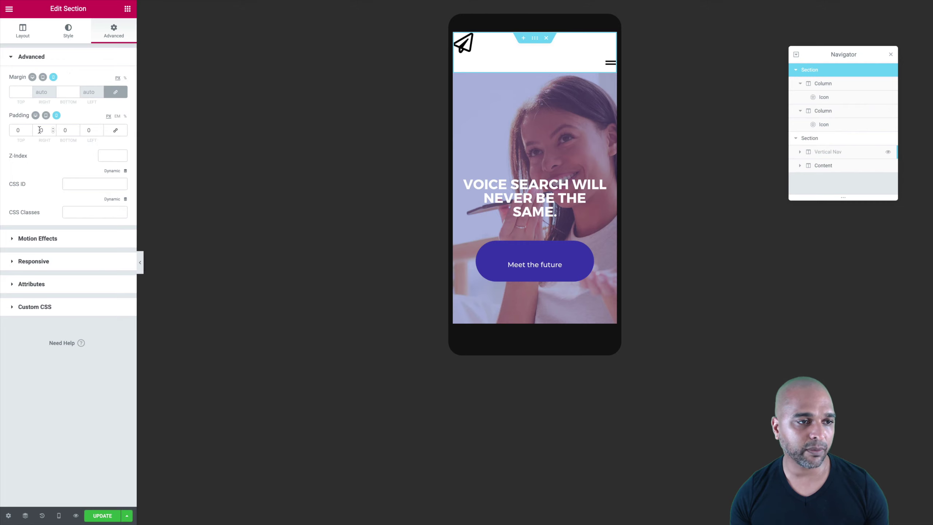
left_click(39, 129)
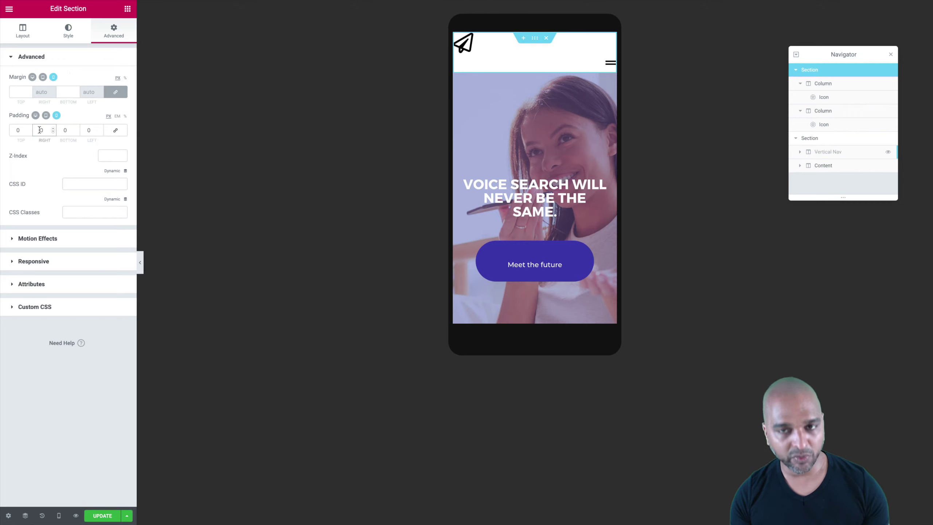
type("2")
key("Tab")
key("Tab")
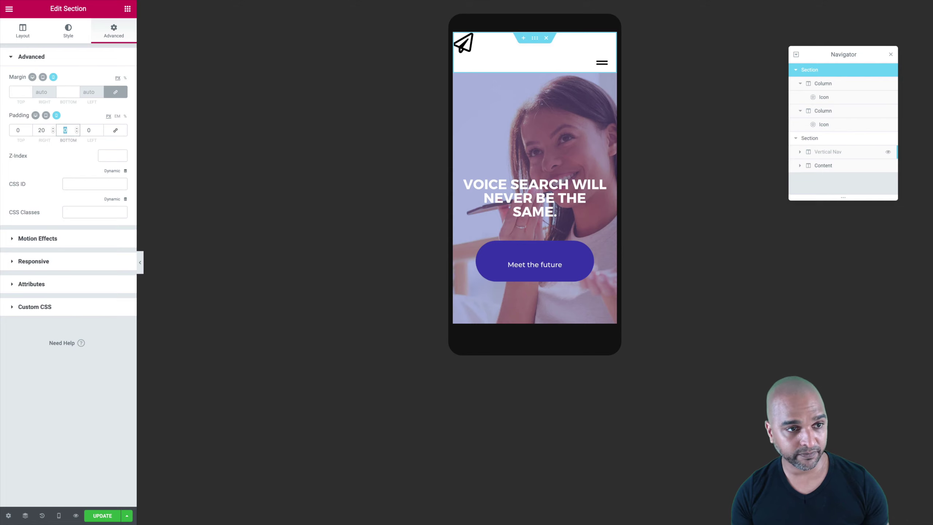
type("20")
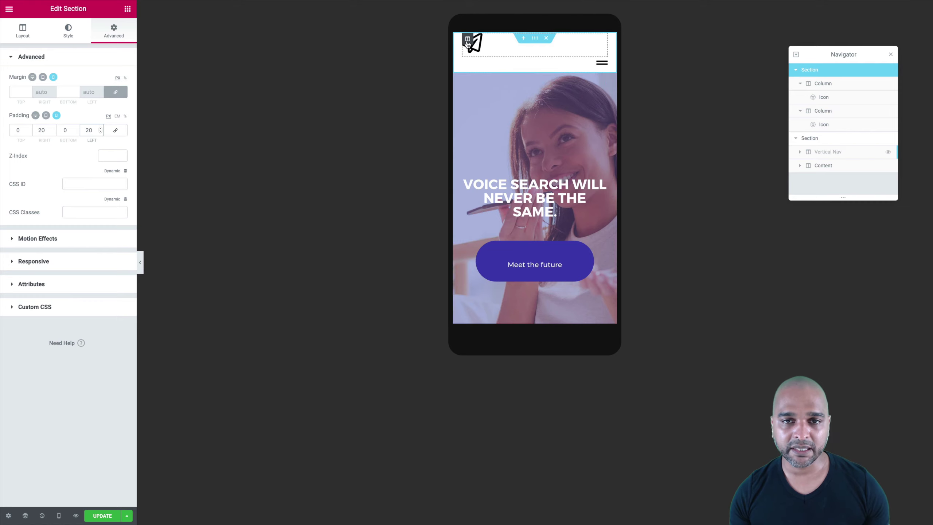
Step: Set the mobile width of the column holding the paper plane icon to 50% and open the menu icon column's settings
left_click(468, 40)
left_click(109, 82)
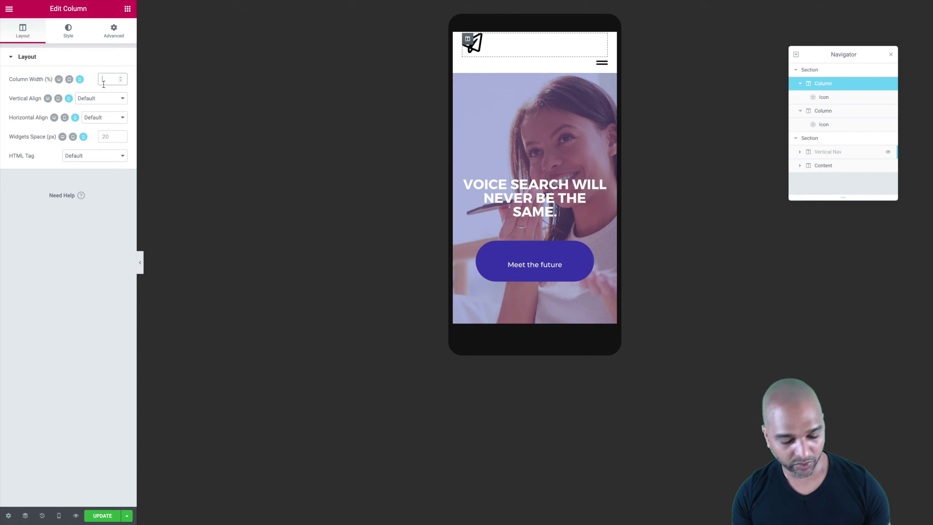
type("50")
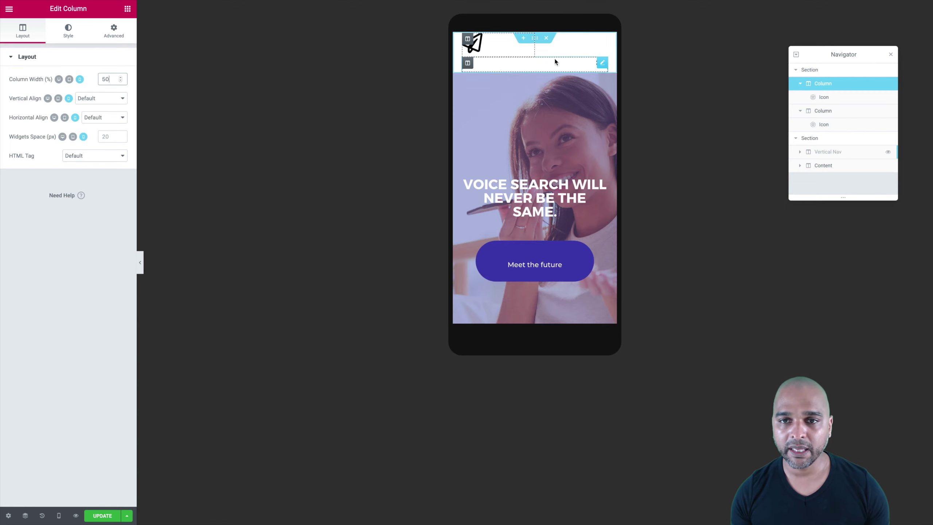
left_click(468, 64)
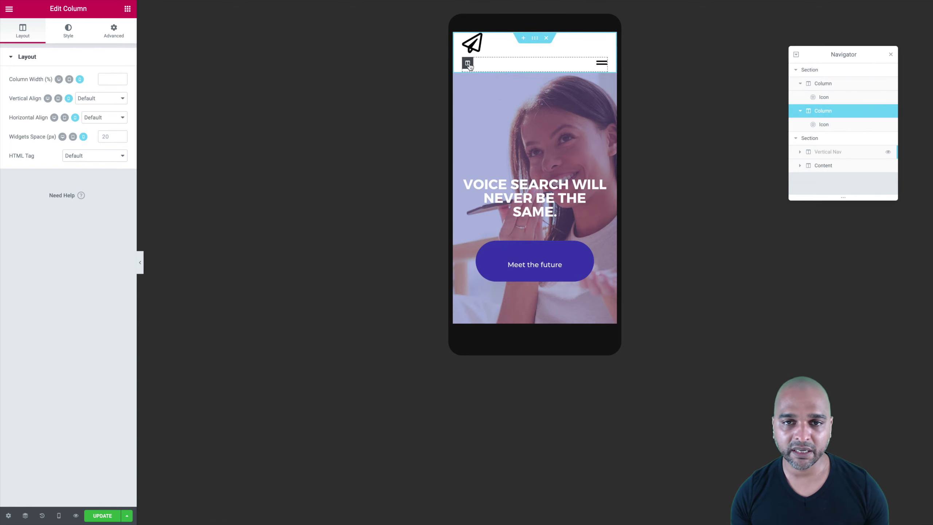
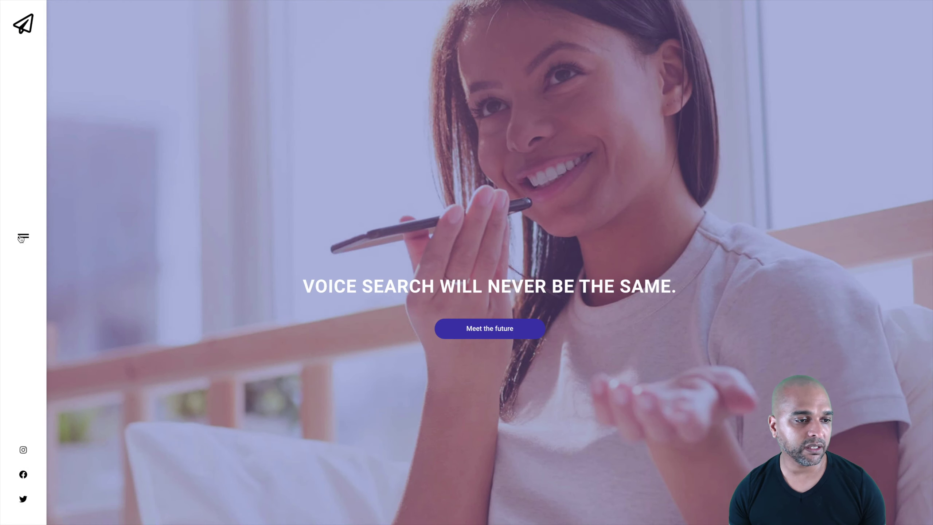
Step: Open the slide-out menu from the live page's vertical navigation, examine it and close it
left_click(22, 237)
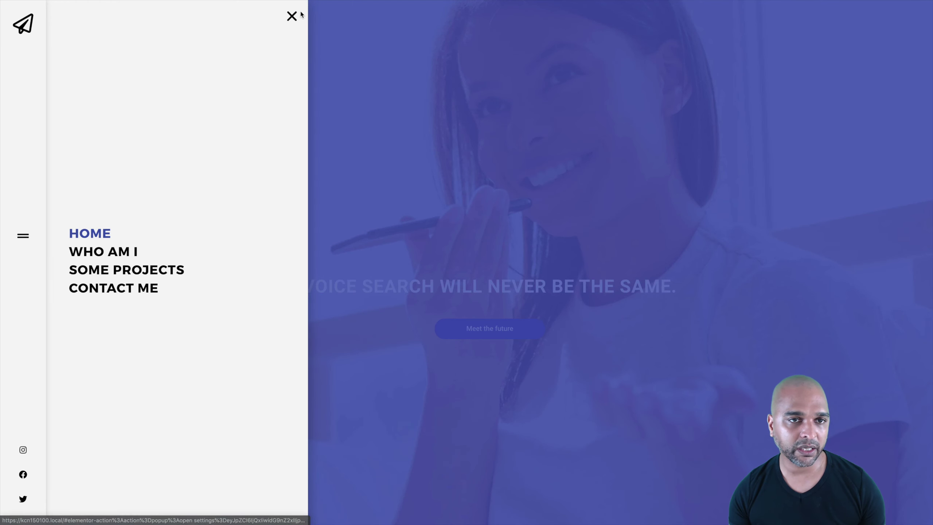
left_click(290, 18)
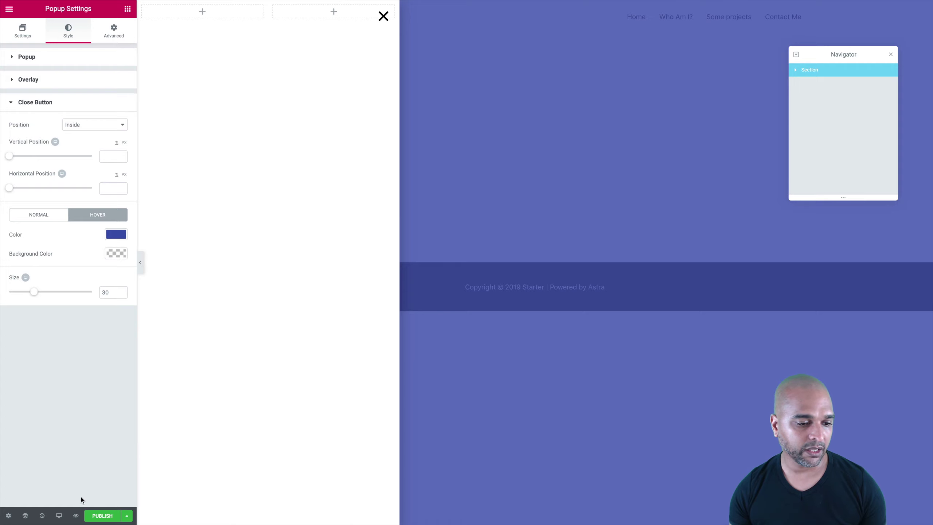
Step: Publish the popup with an Include: Entire Site display condition, leaving all triggers and advanced rules off
left_click(103, 516)
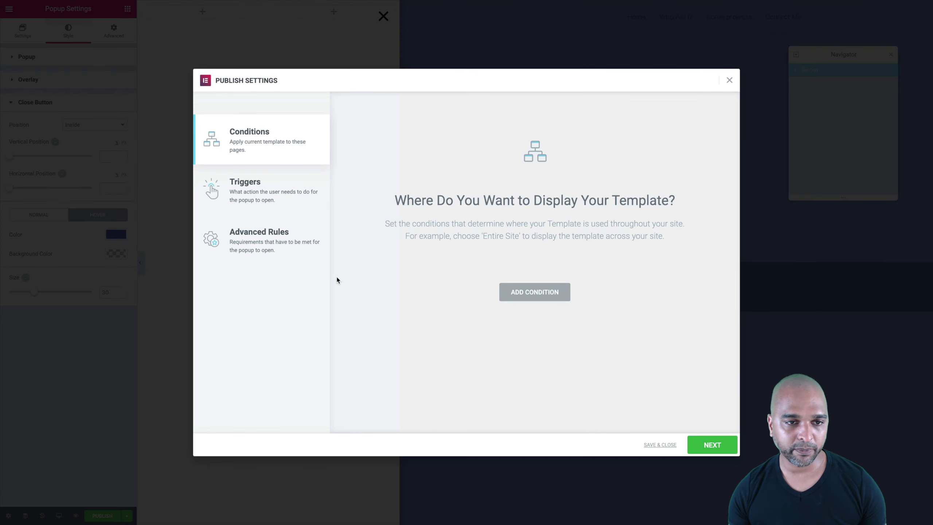
left_click(524, 298)
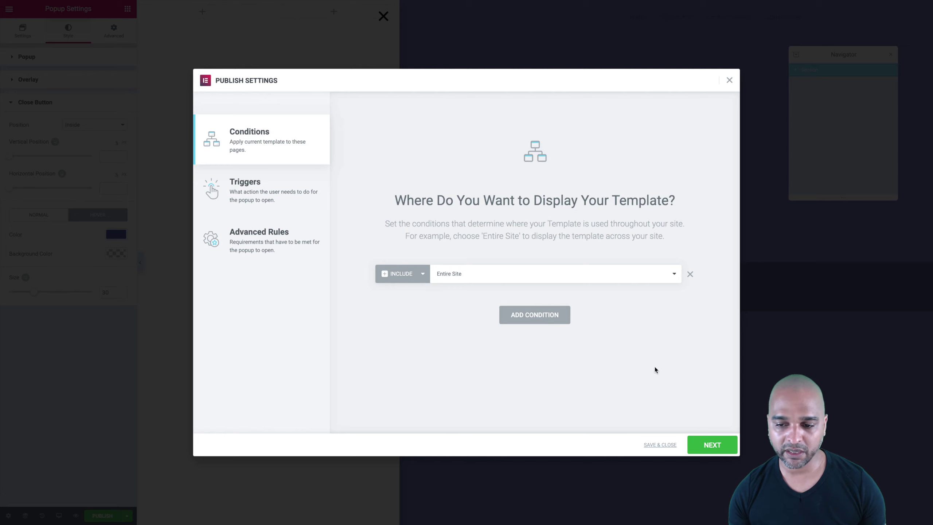
left_click(712, 446)
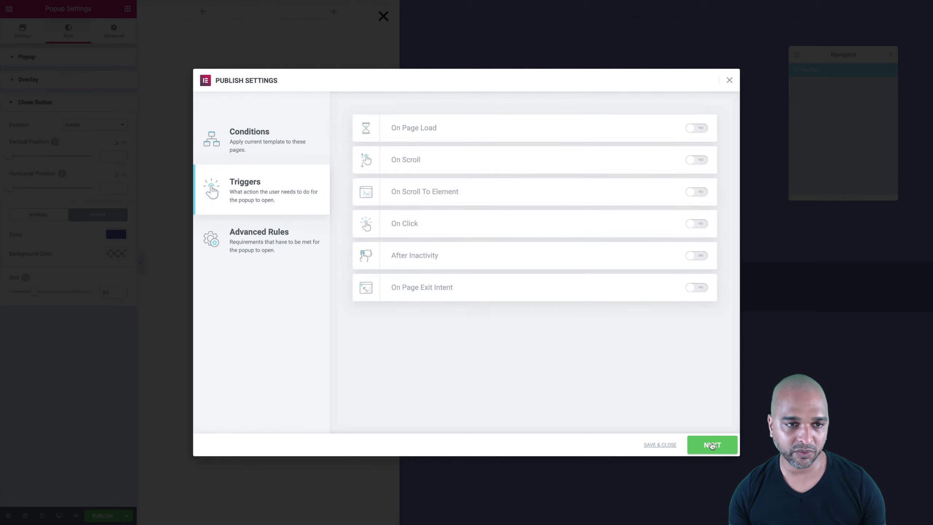
left_click(711, 445)
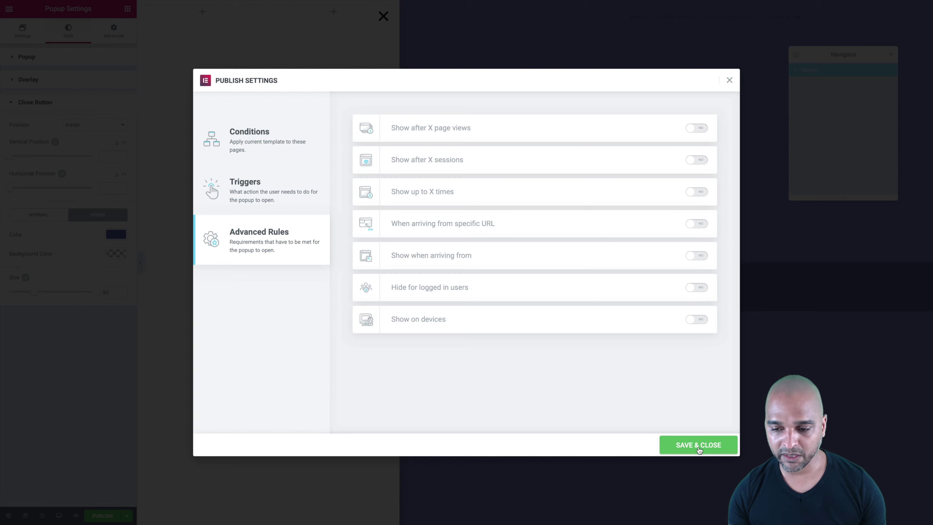
left_click(700, 449)
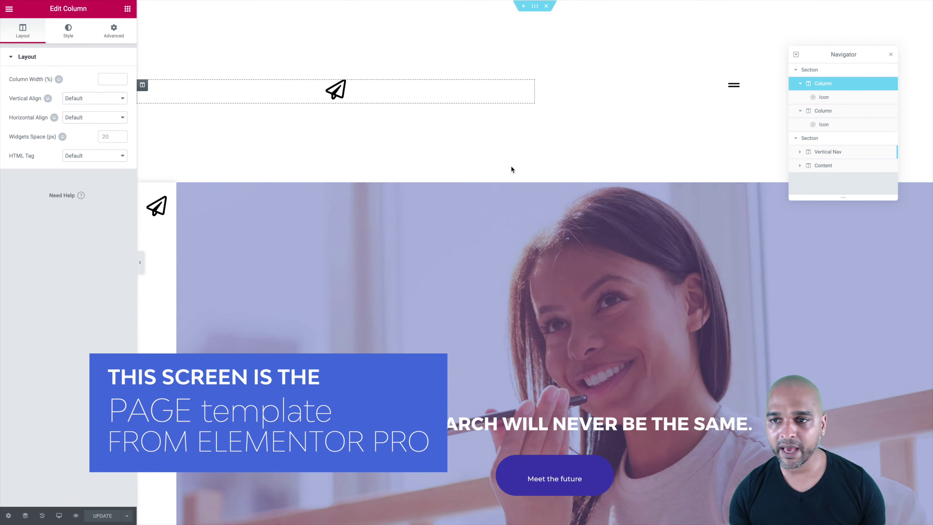
Step: In the page template, link the top section's menu icon to a dynamic Popup action that opens the offcanvas navigation popup
left_click(733, 83)
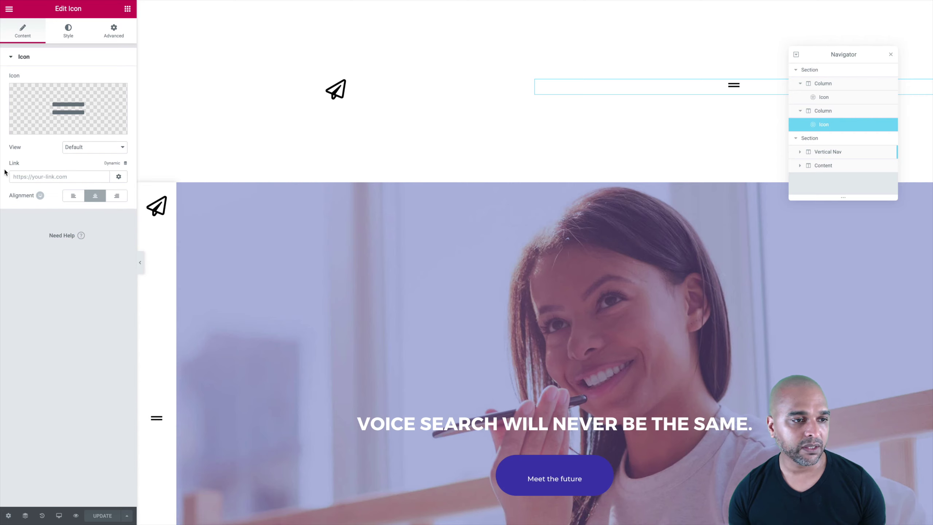
left_click(112, 166)
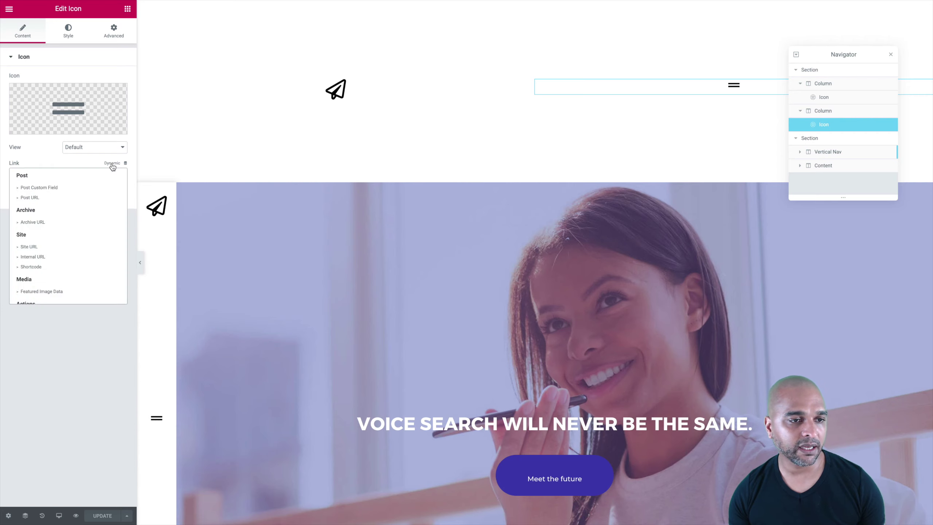
scroll(53, 234, "down", 2)
scroll(53, 235, "down", 1)
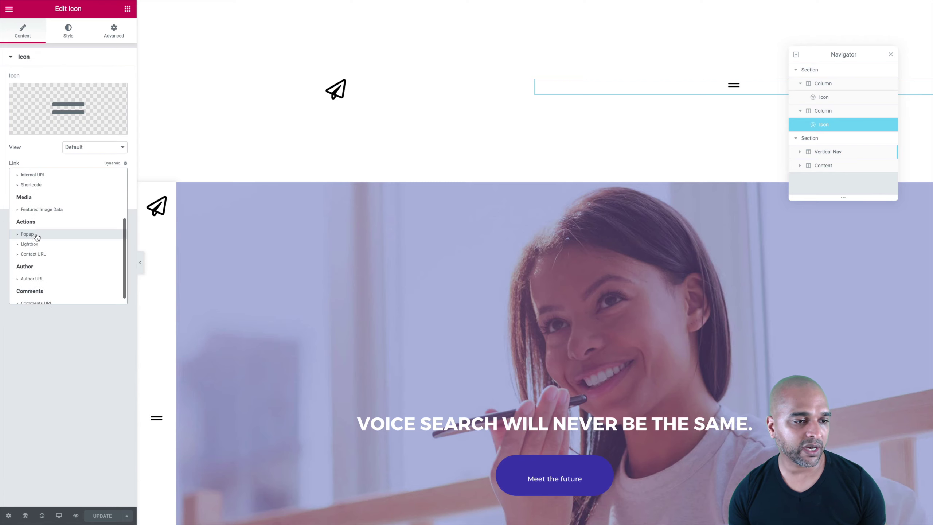
left_click(32, 236)
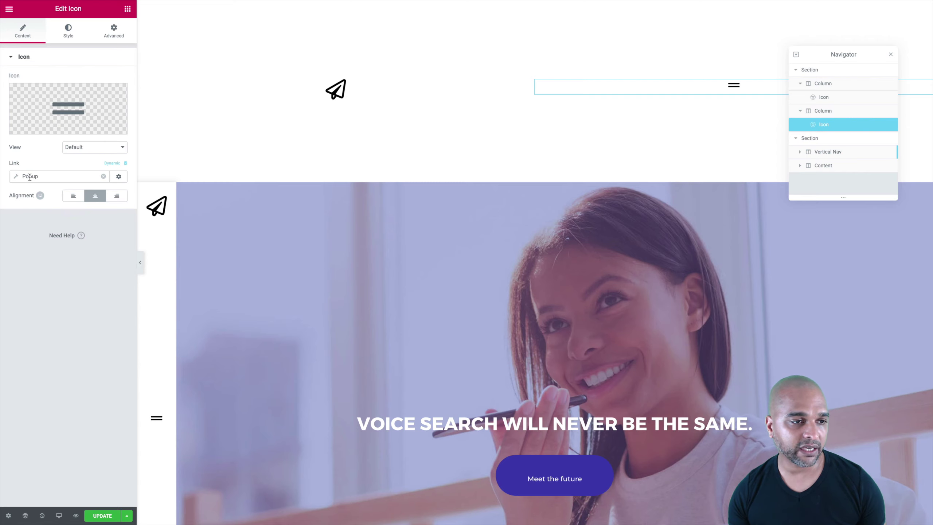
left_click(18, 178)
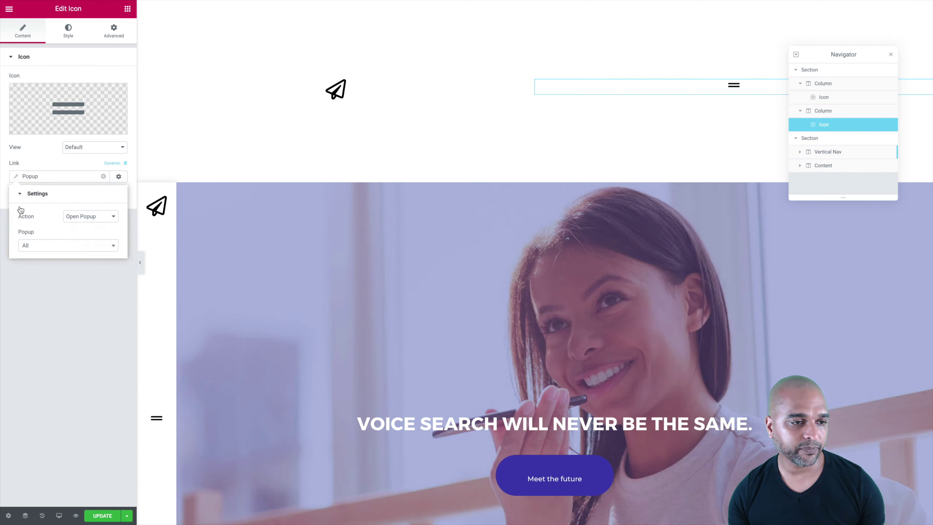
left_click(28, 246)
type("popup")
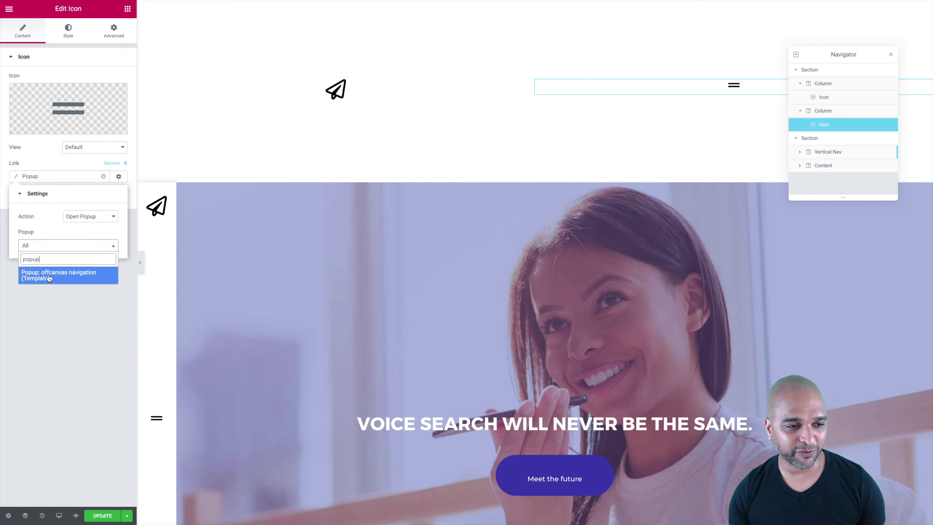
left_click(38, 277)
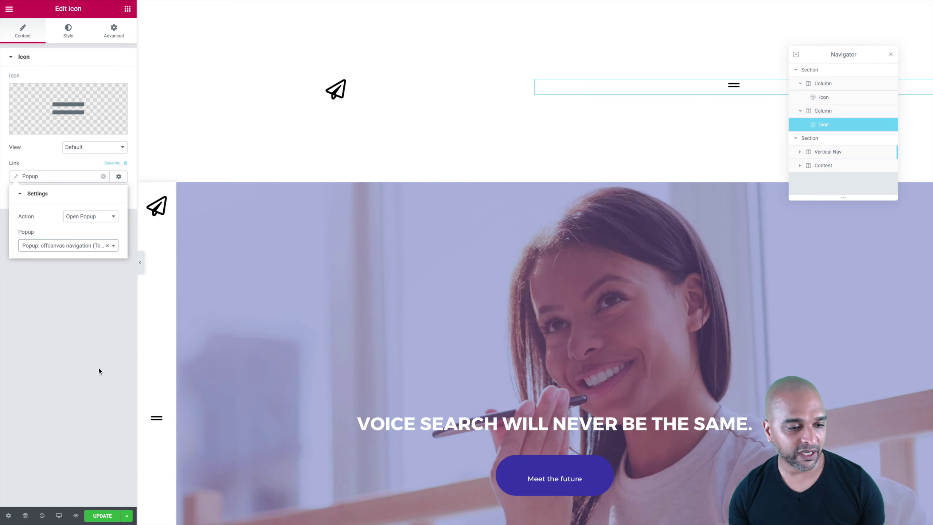
left_click(74, 317)
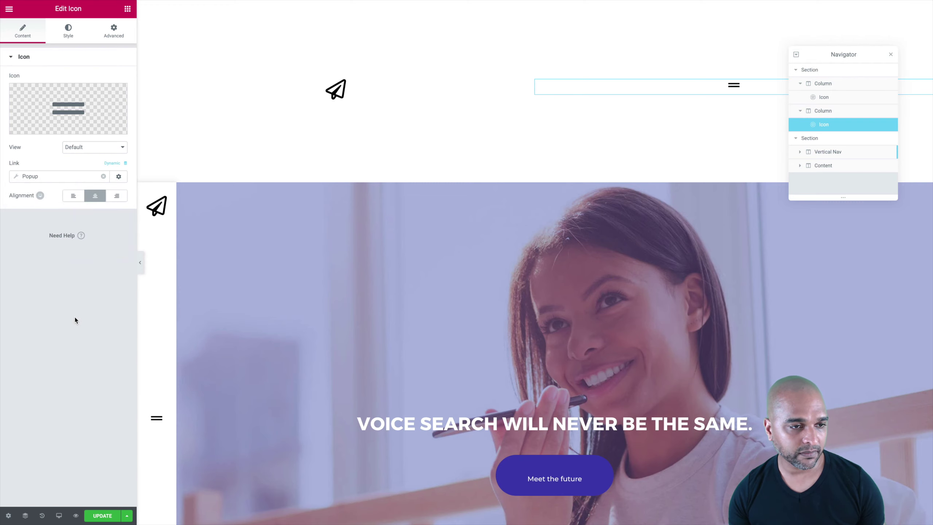
Step: Link the vertical navigation's menu icon to the offcanvas navigation popup through a dynamic Popup action and update the page
scroll(221, 272, "down", 3)
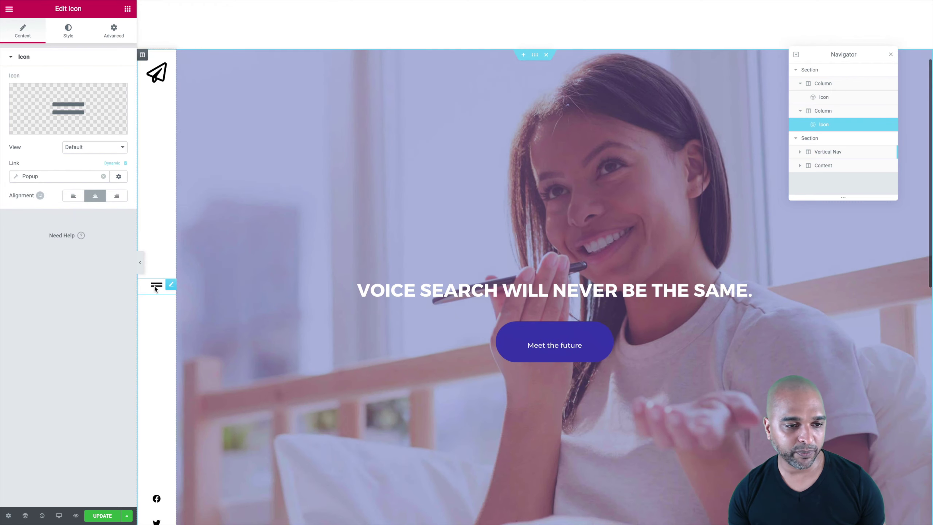
left_click(155, 282)
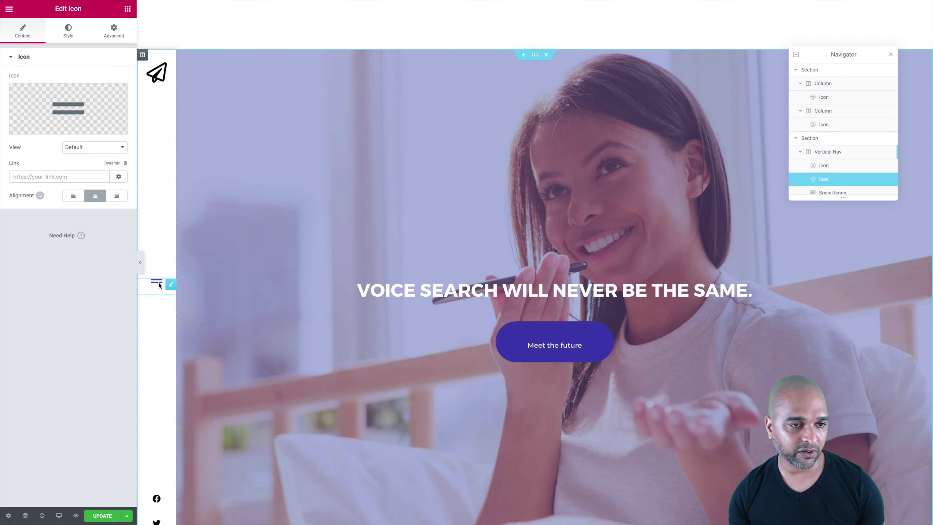
left_click(115, 164)
scroll(70, 247, "down", 3)
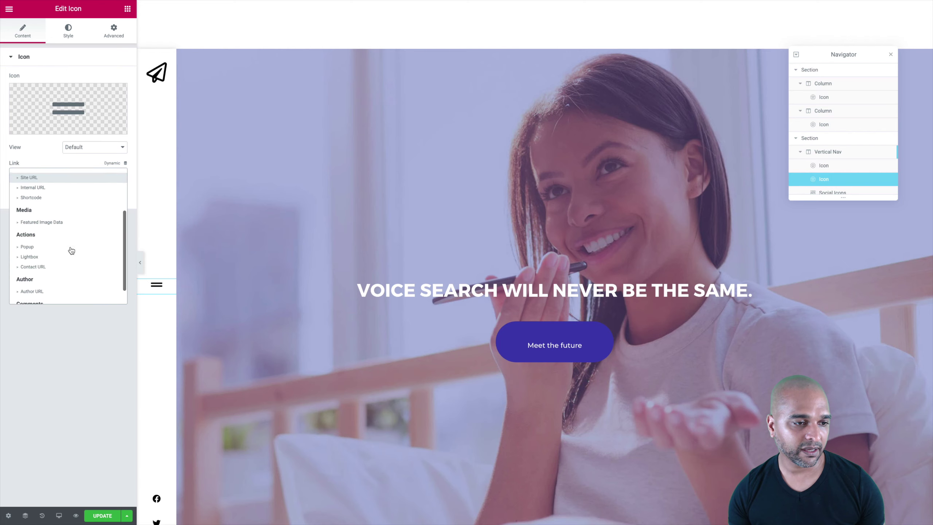
left_click(41, 244)
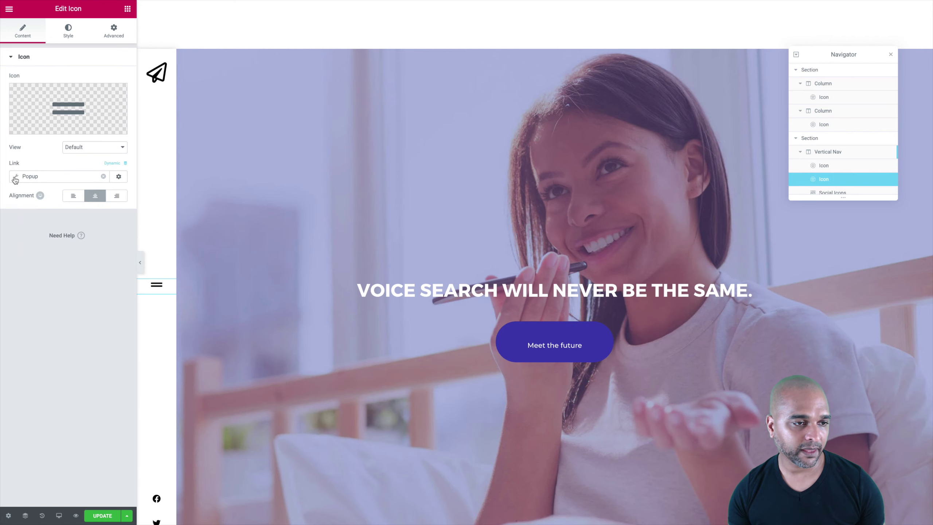
left_click(15, 179)
left_click(42, 245)
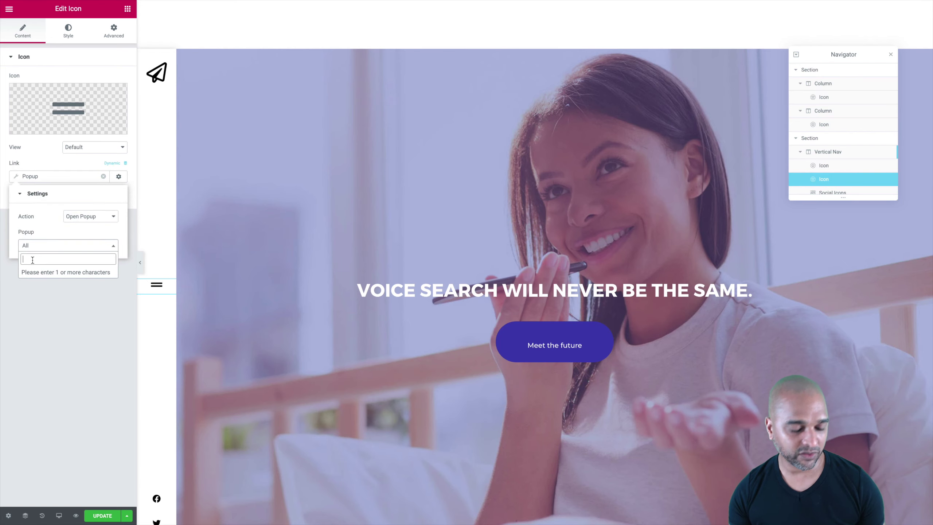
type("off")
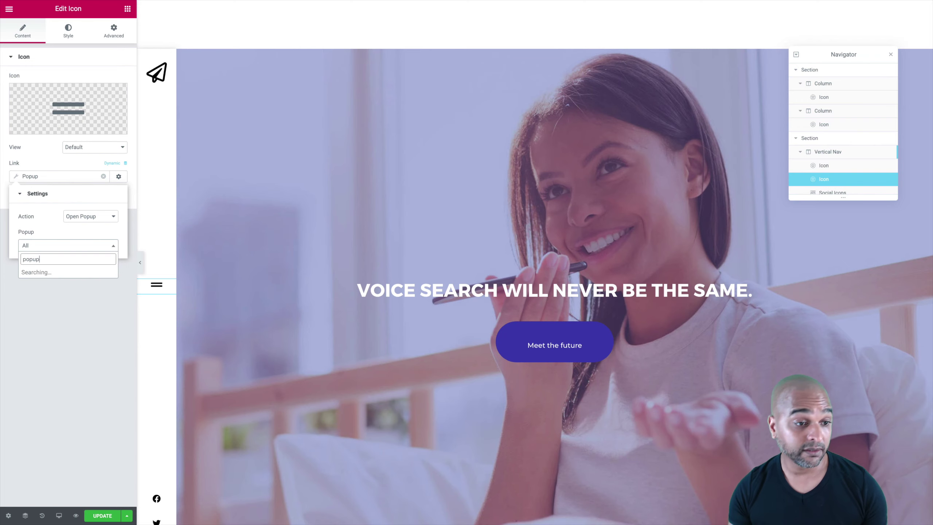
left_click(35, 275)
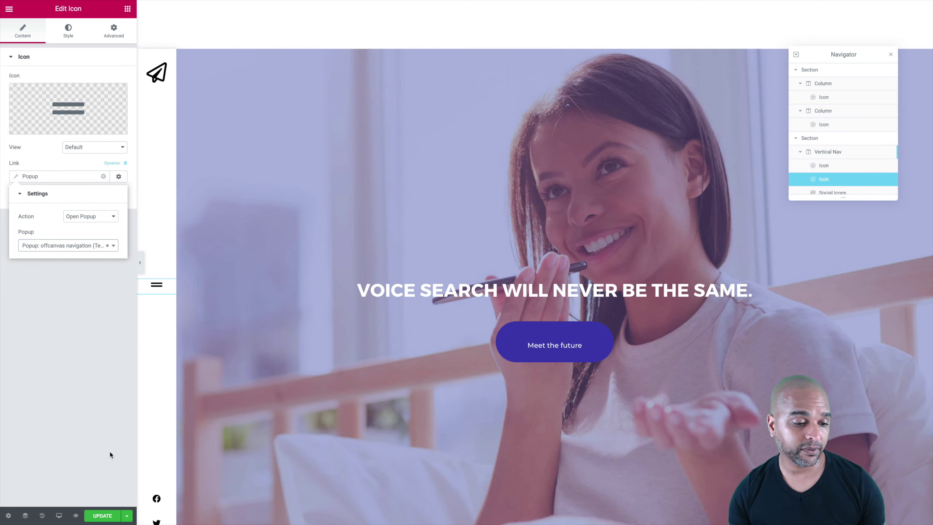
left_click(100, 516)
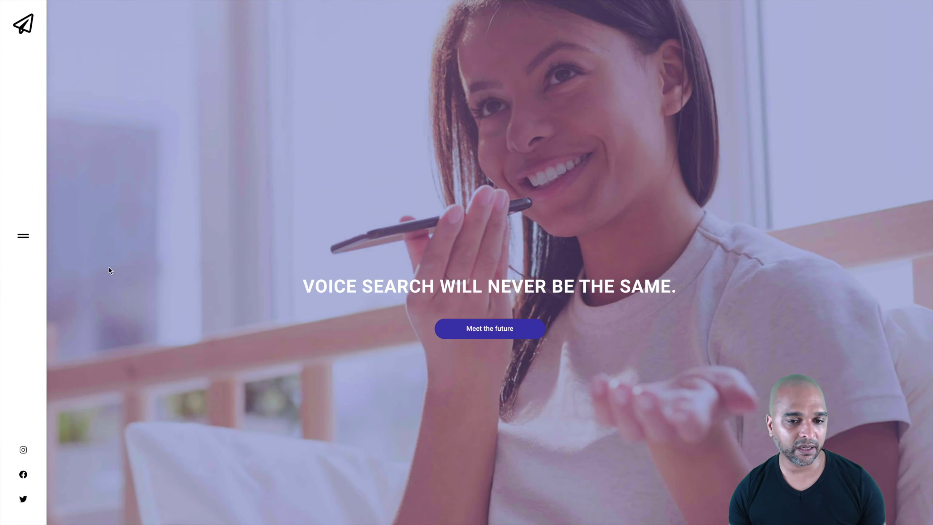
Step: Open and close the slide-out menu from the vertical navigation on the example page and on the live page
left_click(21, 235)
left_click(292, 16)
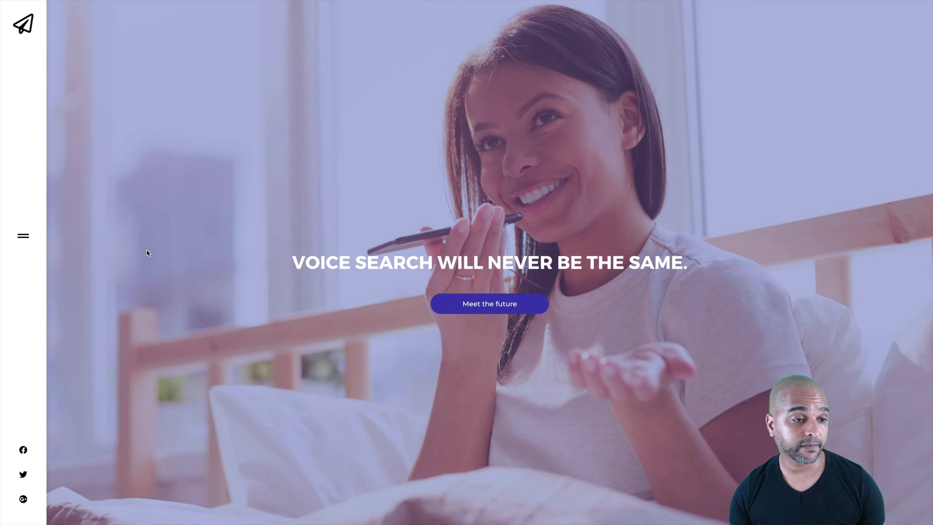
left_click(30, 238)
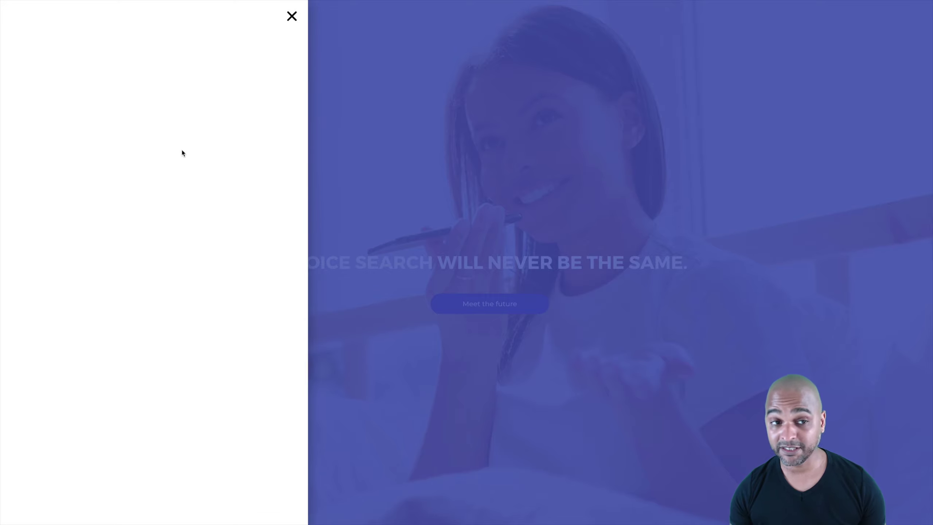
left_click(291, 17)
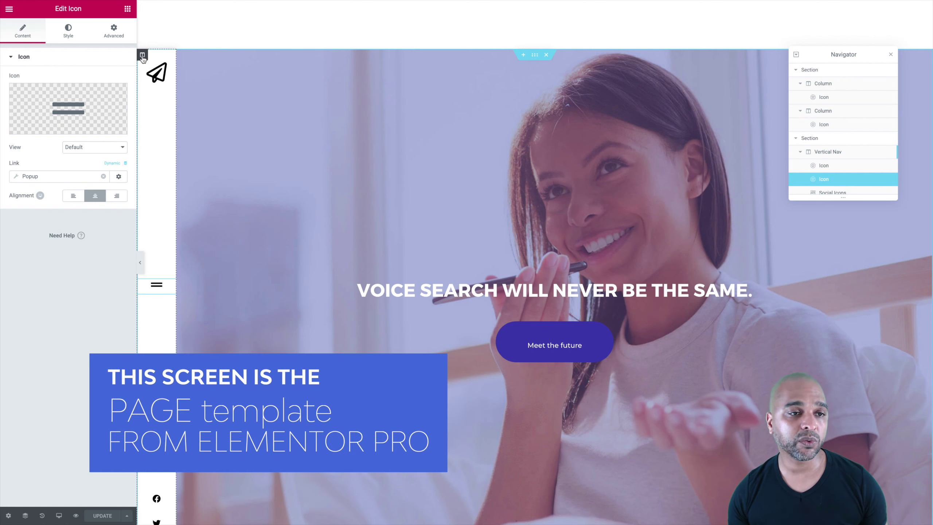
Step: Back in the page template, copy the whole Vertical Nav column
left_click(143, 56)
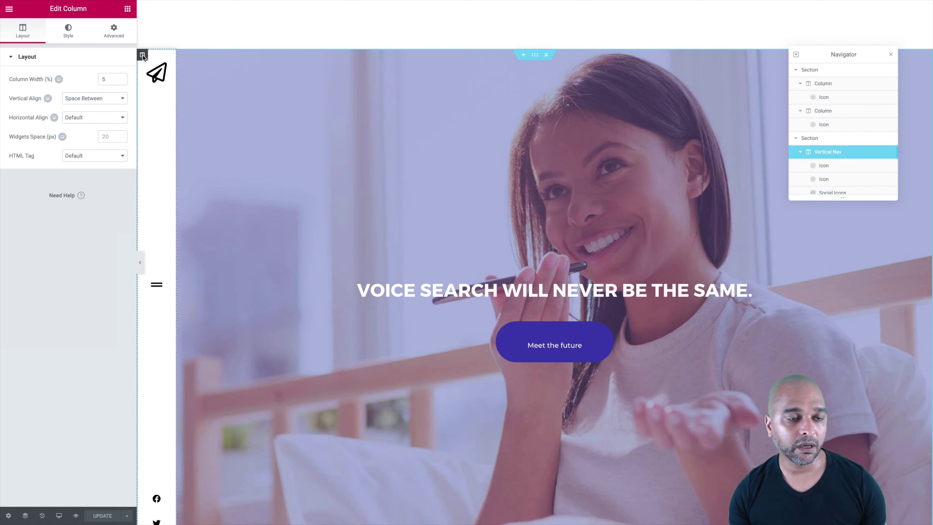
right_click(143, 56)
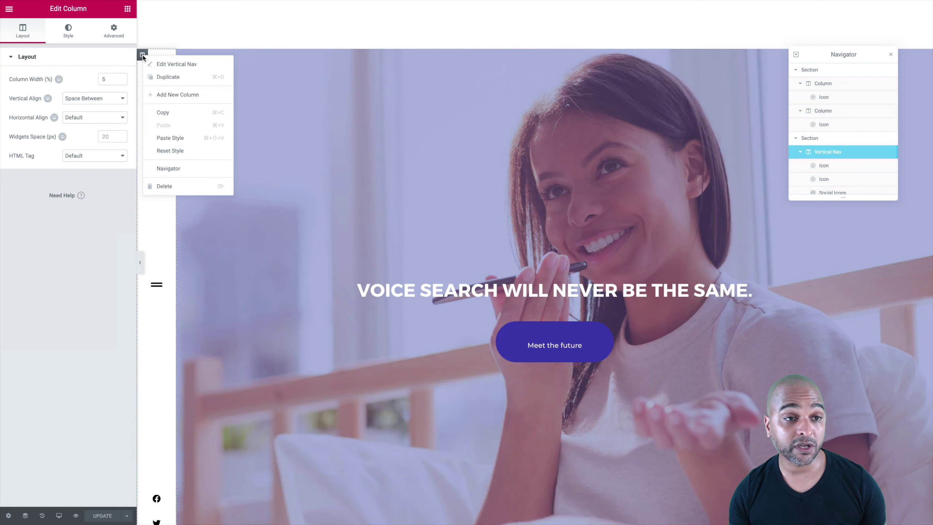
left_click(164, 115)
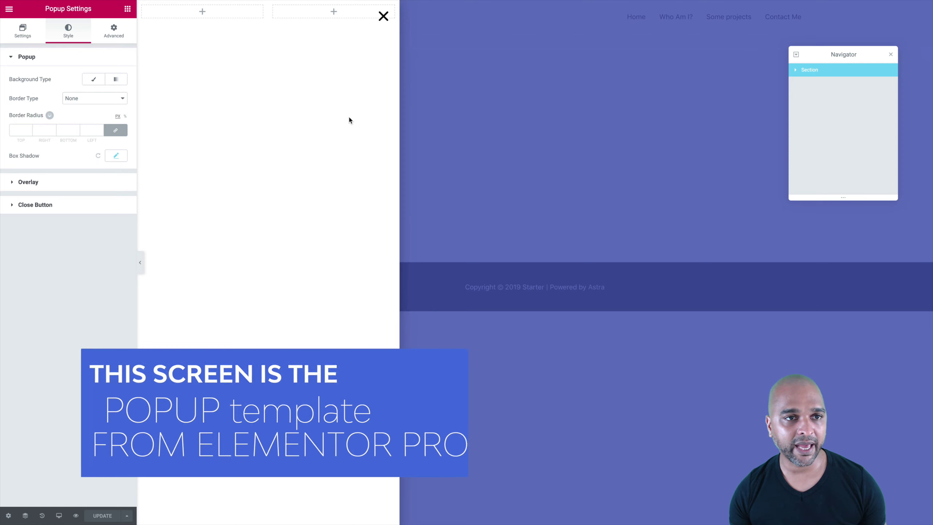
Step: In the popup template, set the section's content width to Full Width and its columns gap to No Gap
mouse_move(268, 8)
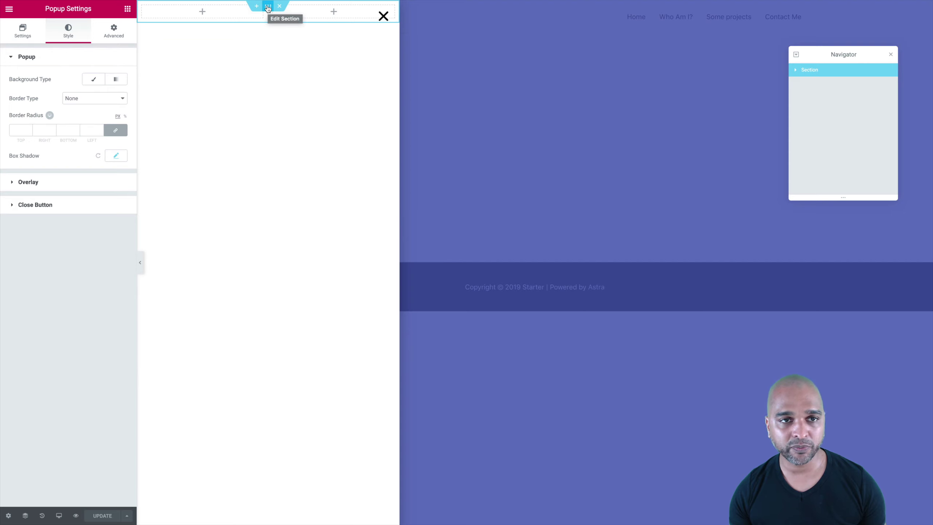
left_click(268, 8)
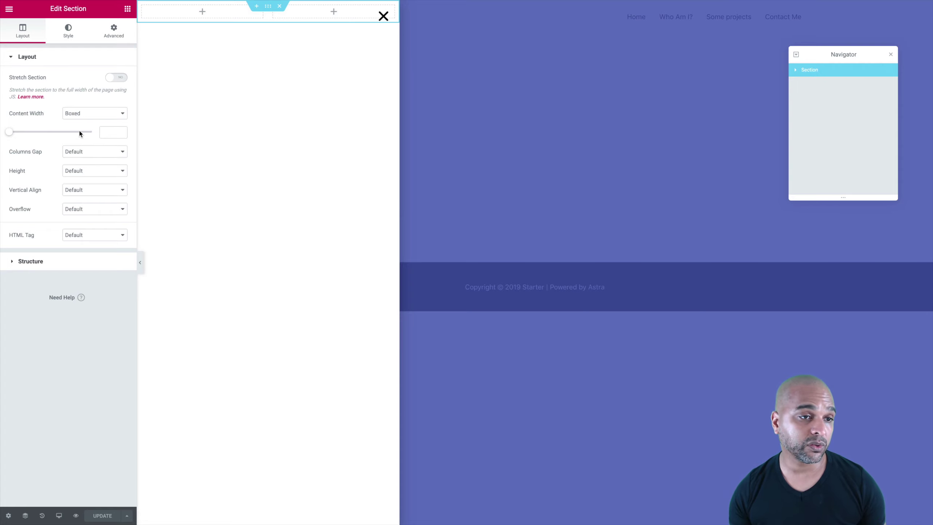
left_click(78, 114)
left_click(76, 121)
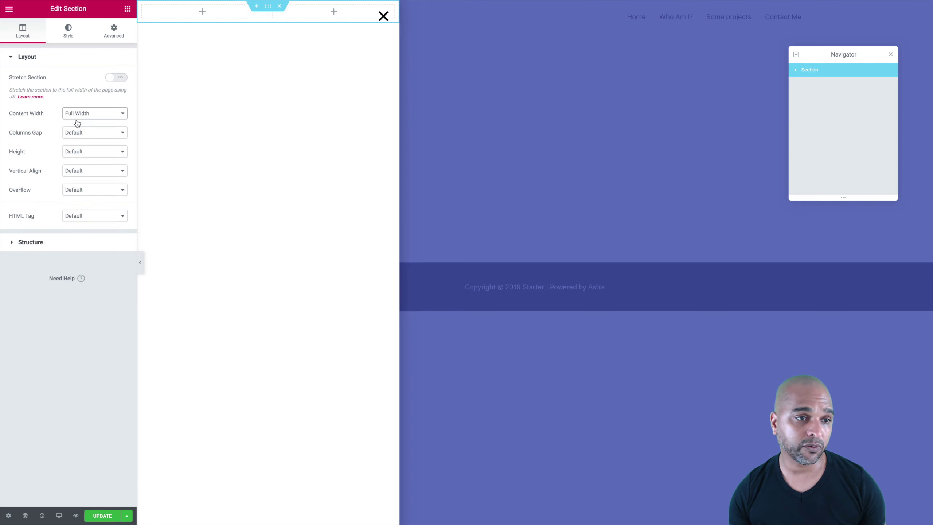
left_click(74, 136)
left_click(74, 139)
Step: Give the popup section a minimum height of 100 VH and set its column position to Stretch
left_click(72, 156)
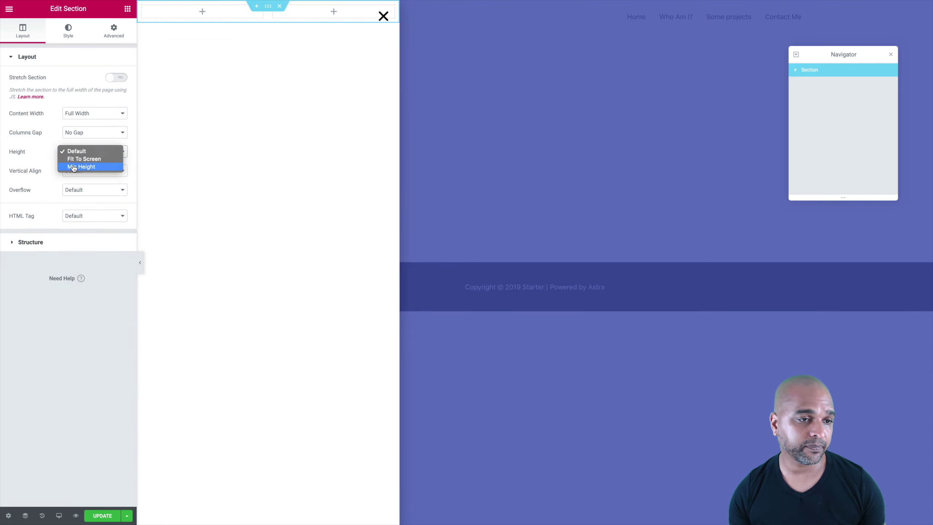
left_click(74, 167)
left_click(115, 169)
left_click(107, 183)
type("100")
left_click(100, 204)
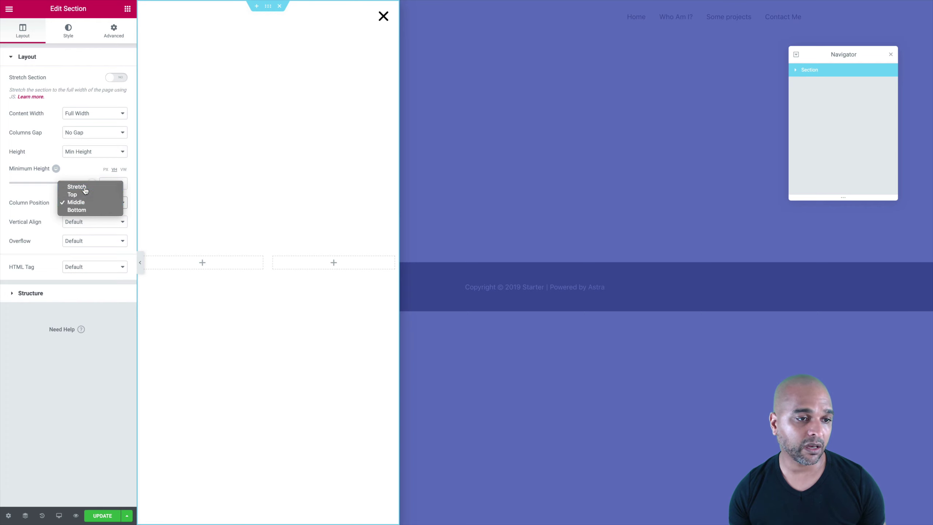
left_click(84, 187)
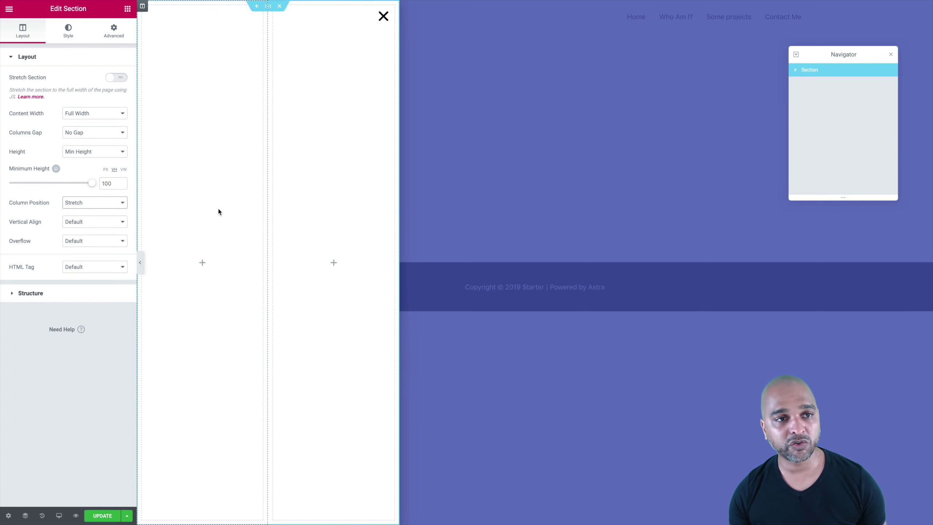
Step: Paste the copied Vertical Nav column after the popup section's first column
right_click(143, 8)
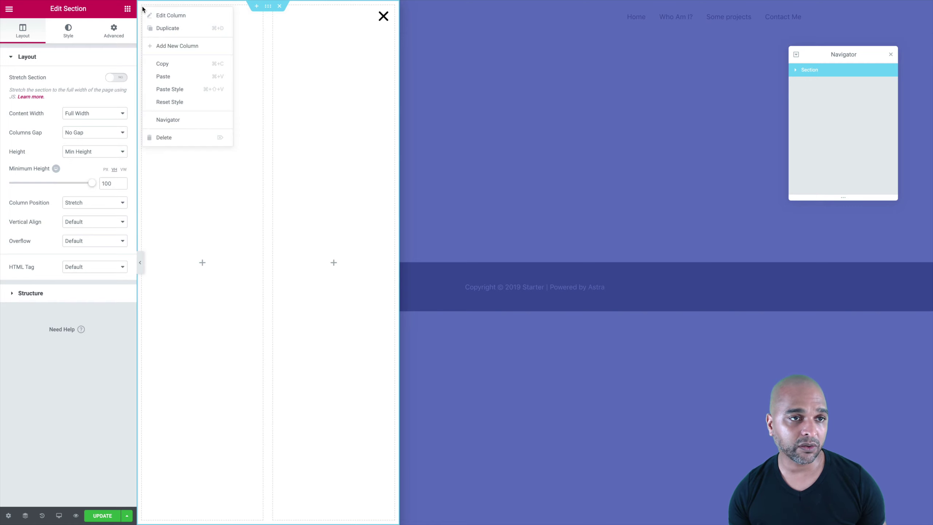
left_click(166, 77)
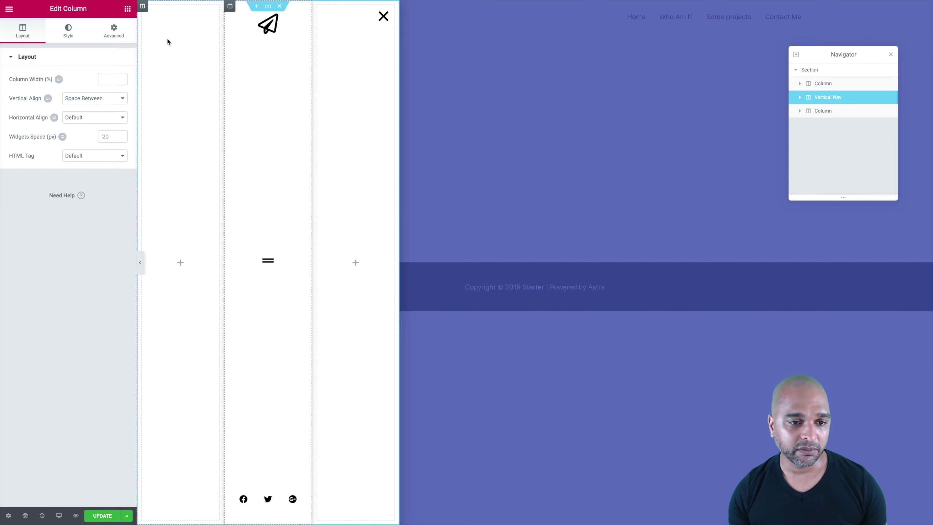
Step: Delete the popup's empty first column, set the Vertical Nav column's width to 15%, and update the template
right_click(143, 8)
left_click(169, 138)
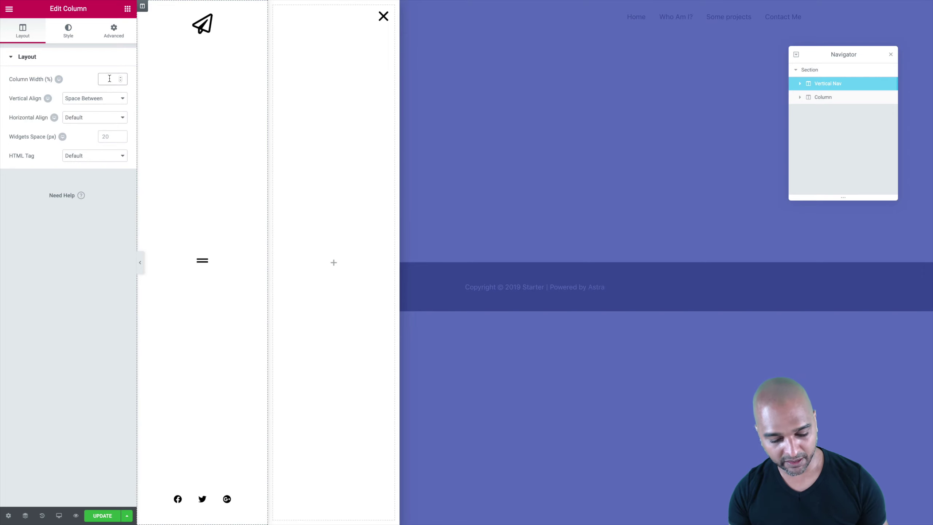
type("5")
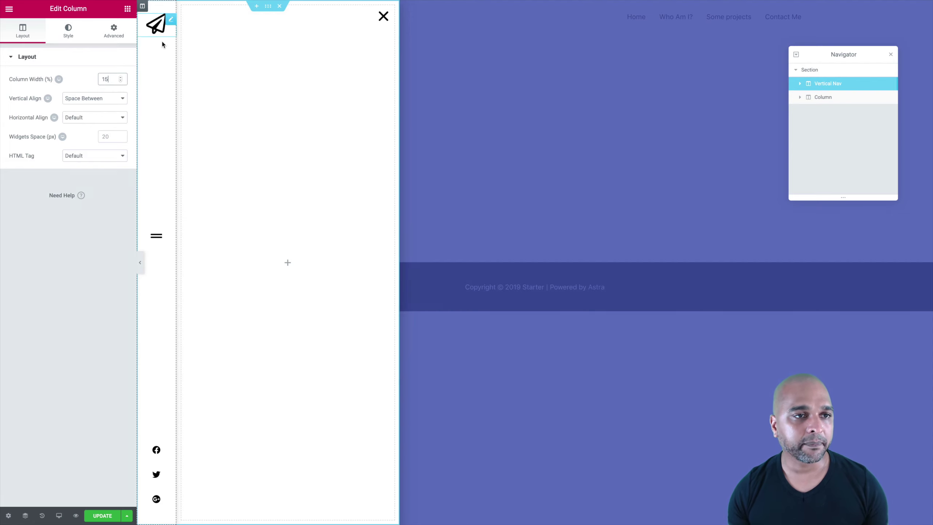
left_click(100, 517)
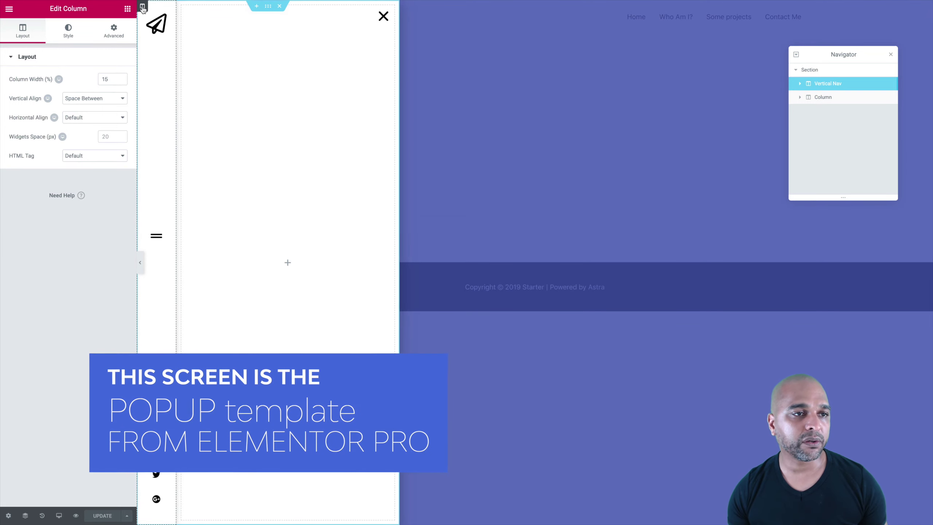
Step: Set the popup's Vertical Nav column Z-Index to 10, remove its mynav CSS class, and save the popup
left_click(114, 33)
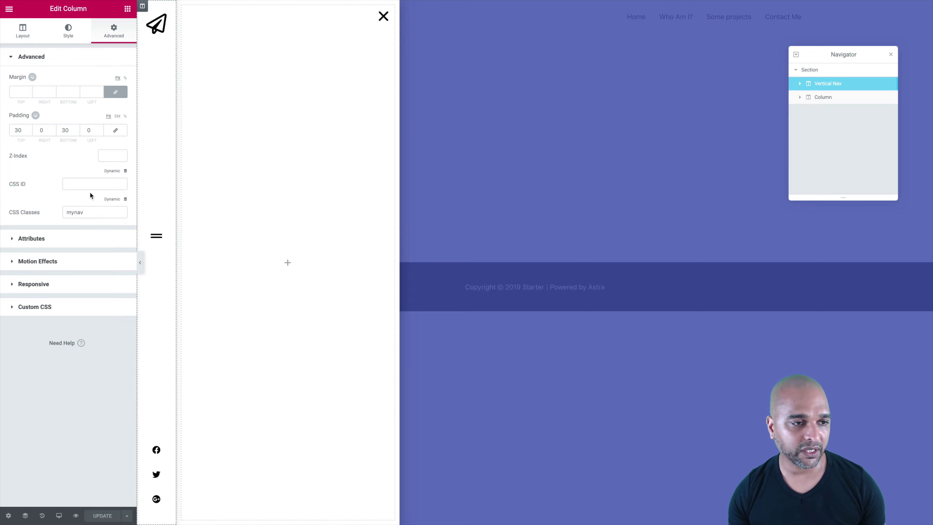
left_click(106, 155)
type("10")
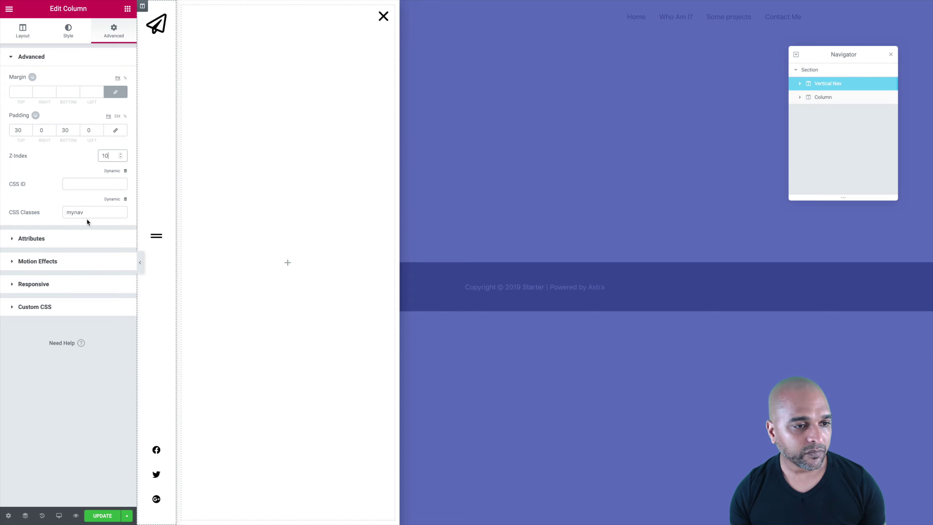
double_click(74, 213)
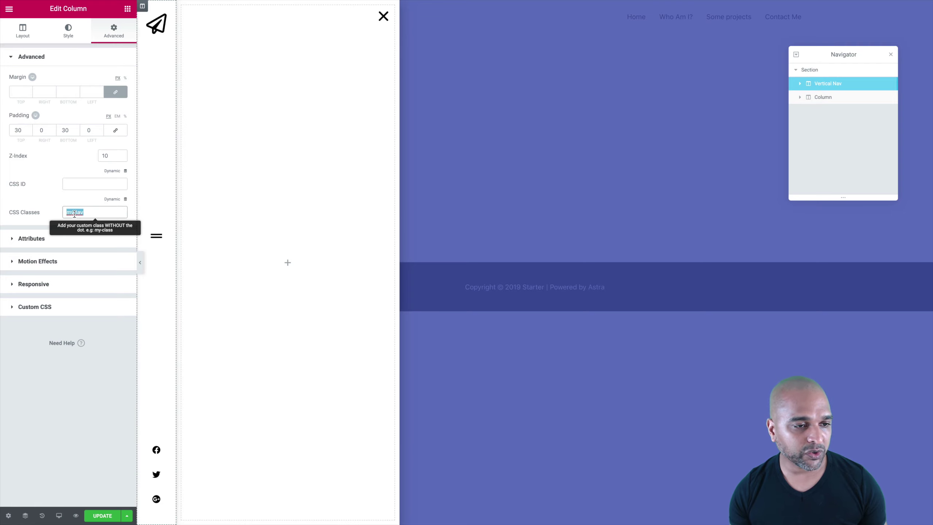
key("BackSpace")
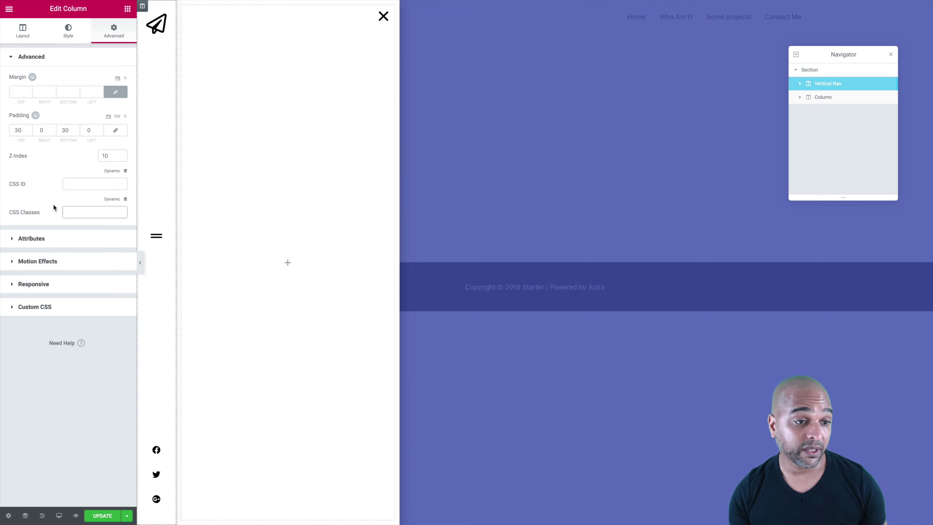
left_click(100, 512)
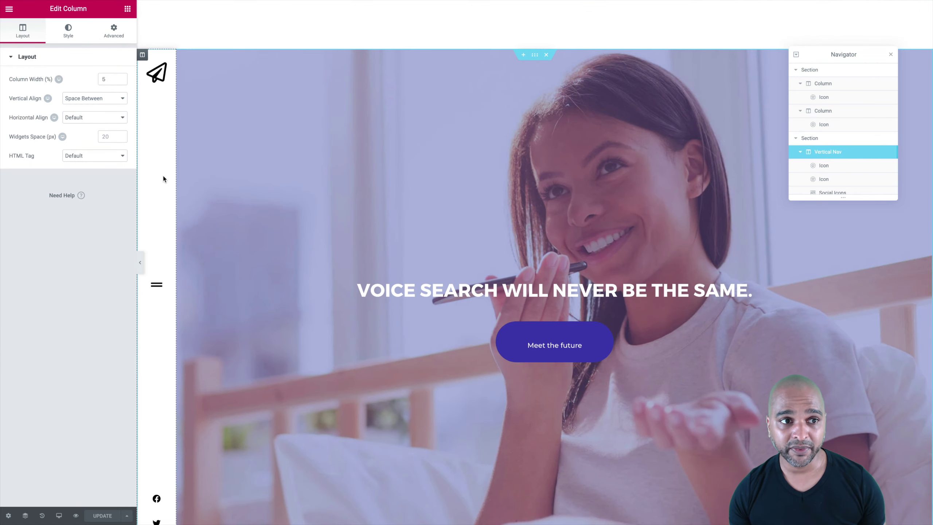
Step: In the page template, set the Vertical Nav column's Z-Index to 10 and update the page
left_click(112, 35)
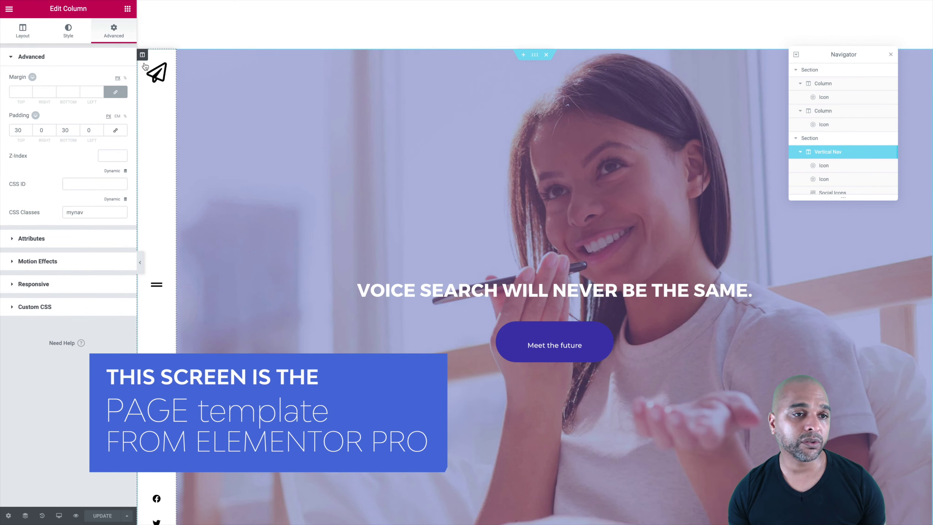
scroll(172, 180, "down", 1)
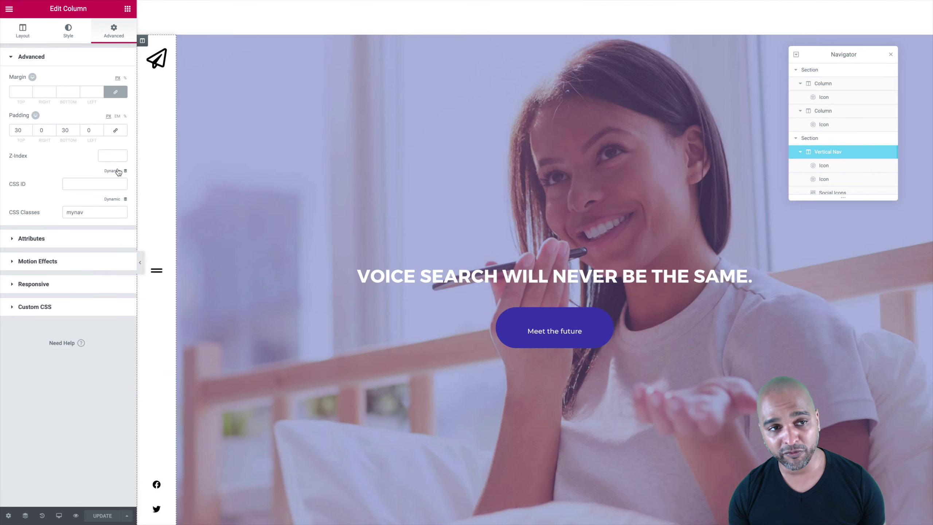
scroll(180, 91, "down", 1)
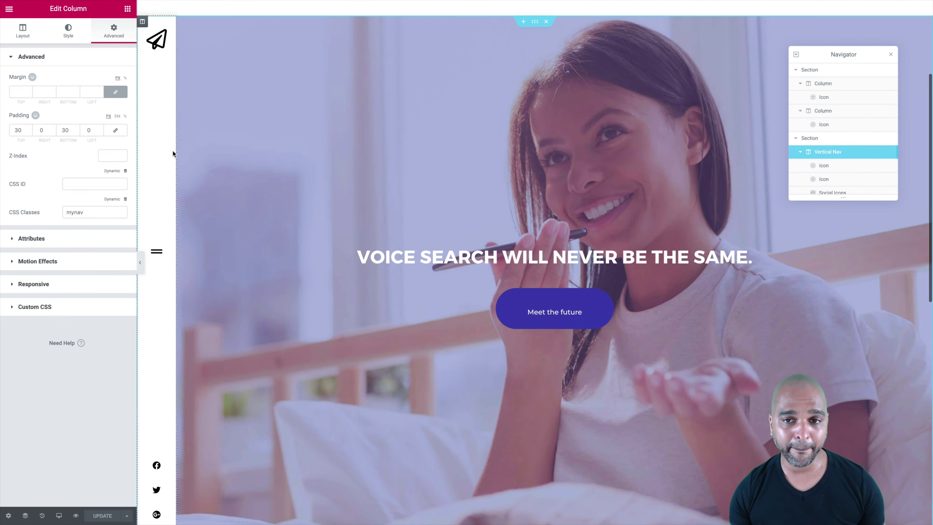
double_click(75, 212)
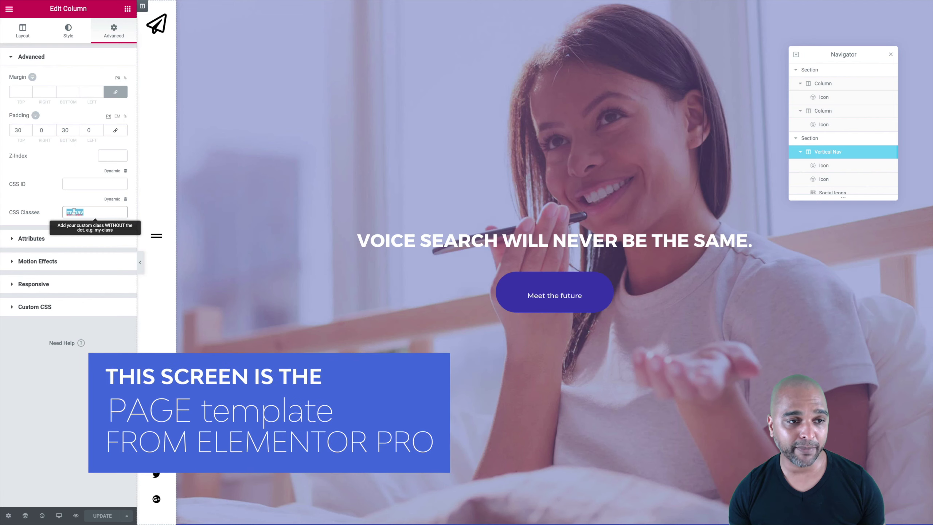
left_click(104, 155)
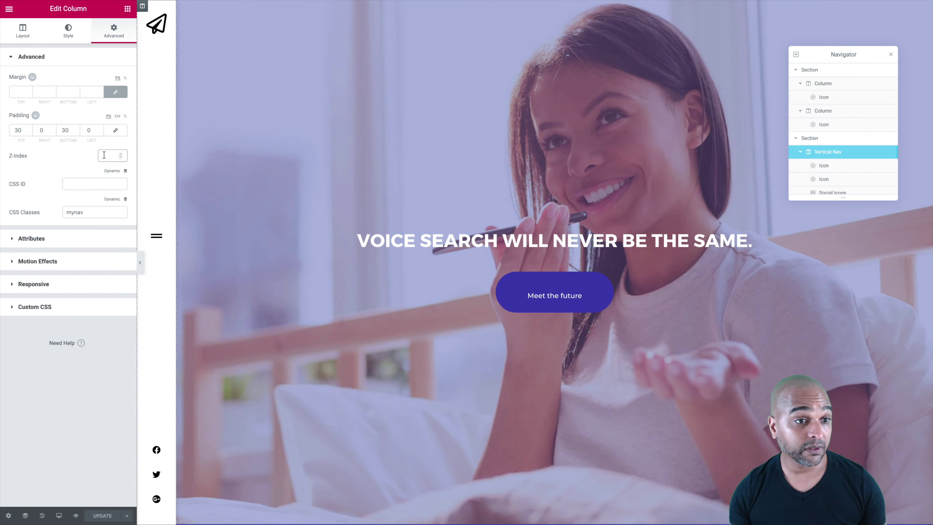
type("10")
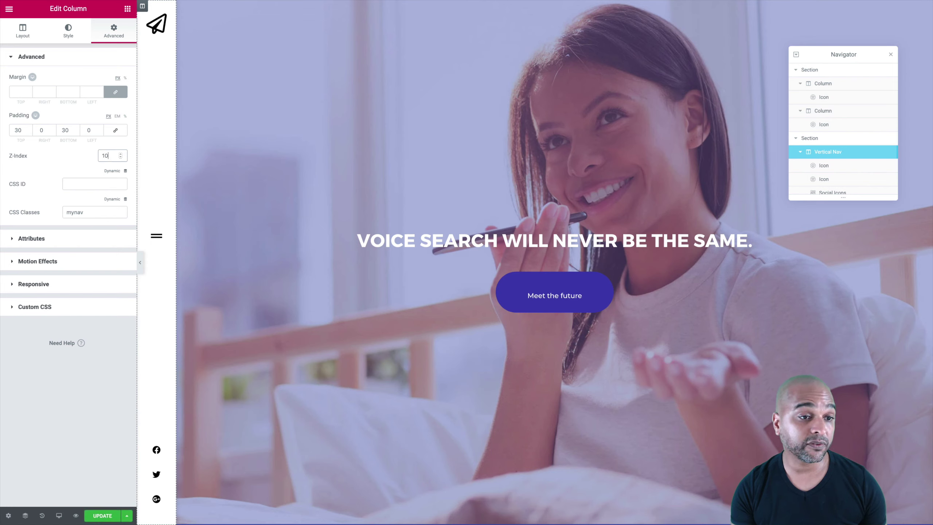
left_click(101, 515)
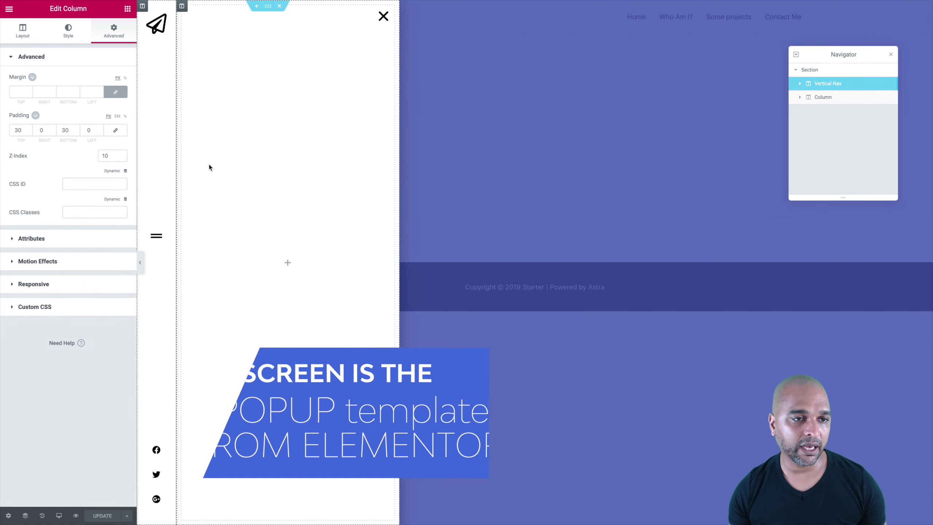
Step: Back in the popup template, raise the Vertical Nav column's Z-Index to 11 and update the popup
left_click(107, 156)
type("1")
left_click(103, 516)
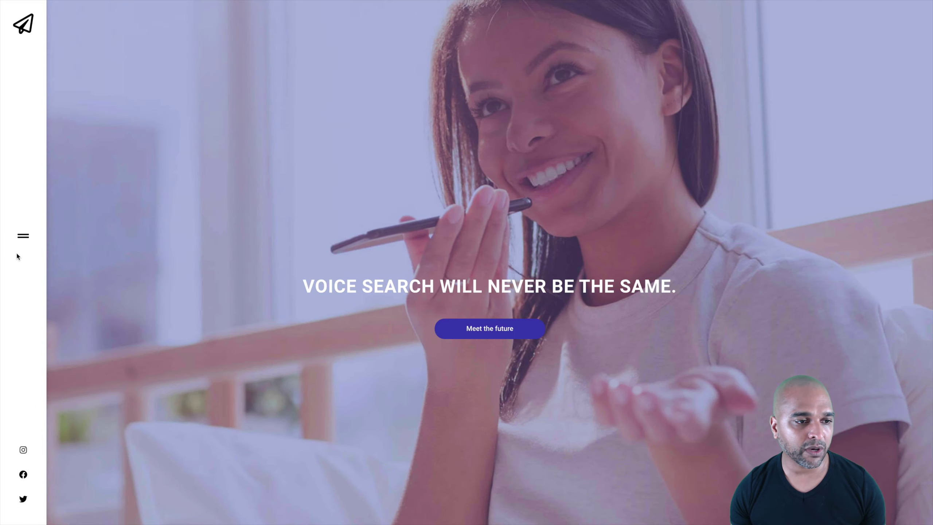
Step: On the live page, test opening the slide-out popup from the vertical navigation's menu icon and closing it
left_click(23, 235)
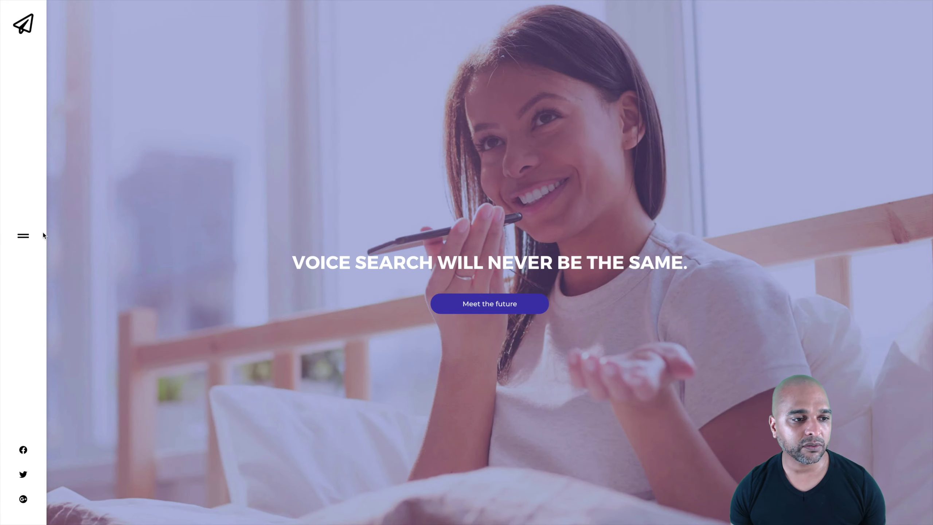
left_click(24, 235)
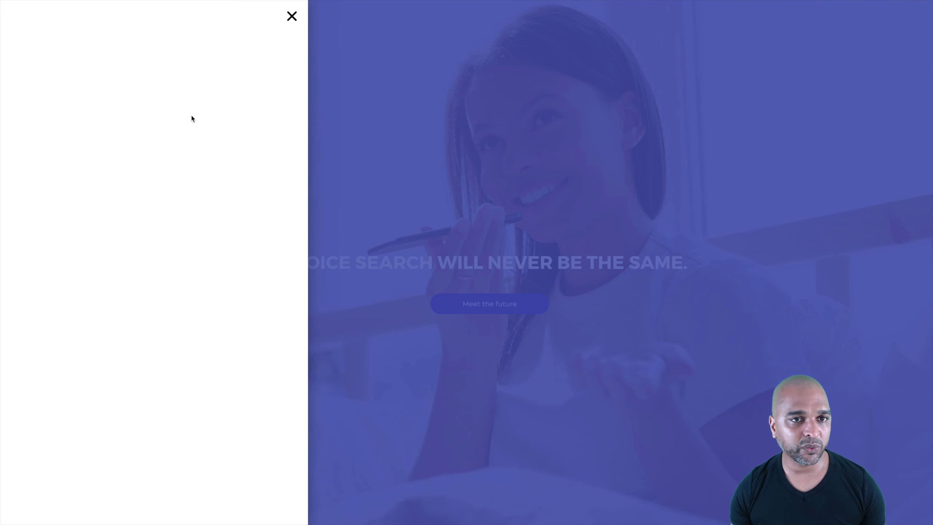
left_click(292, 16)
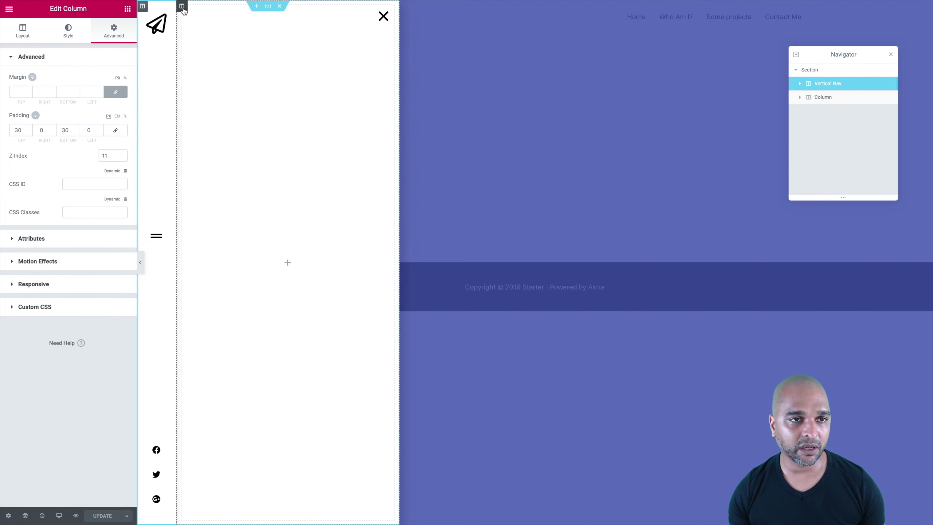
Step: In the popup template, give the empty second column a classic background with the light grey color #f5f5f5
left_click(182, 7)
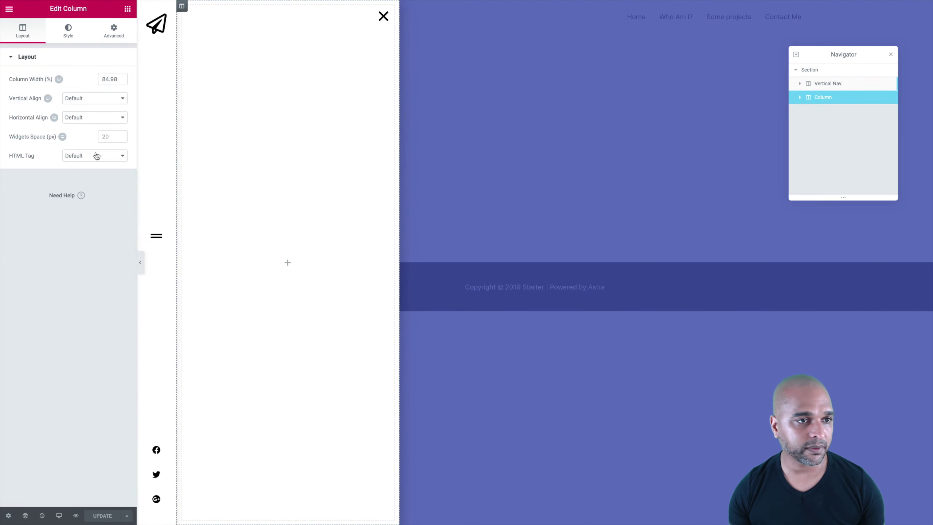
left_click(67, 37)
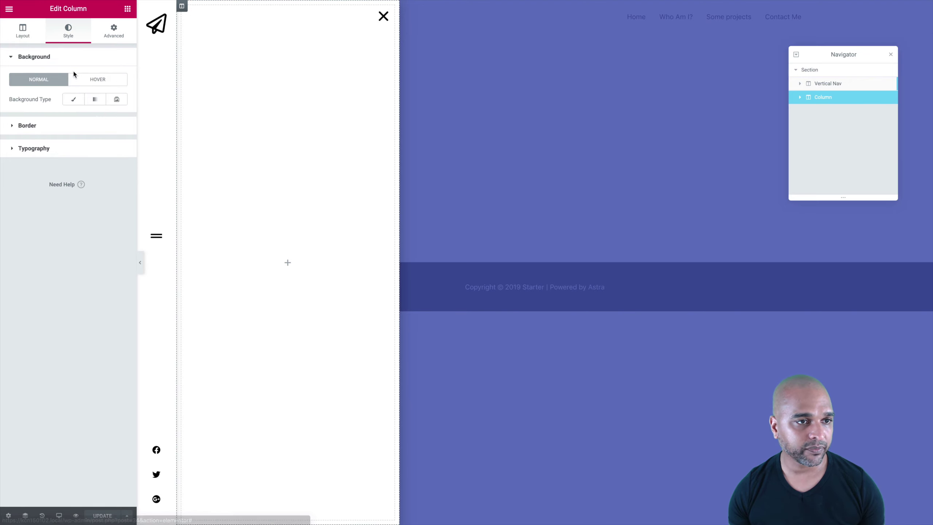
left_click(76, 101)
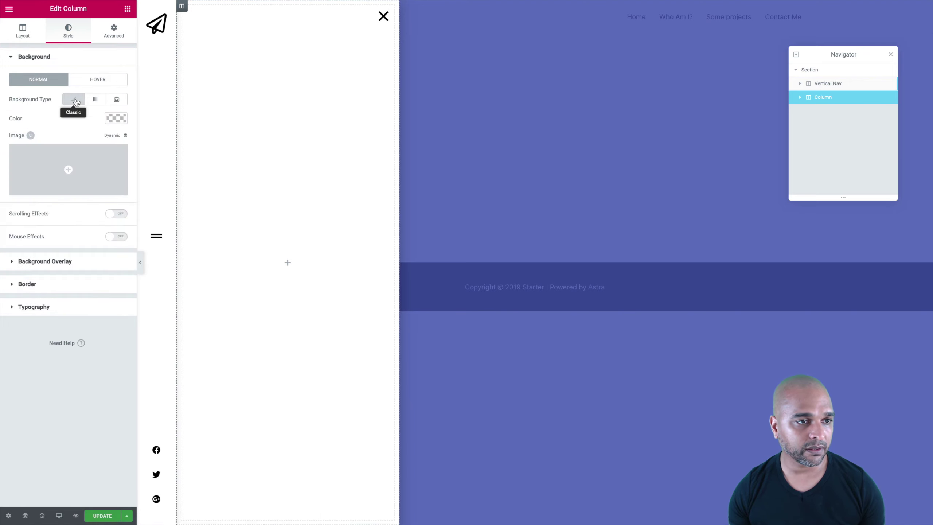
left_click(114, 119)
left_click(71, 227)
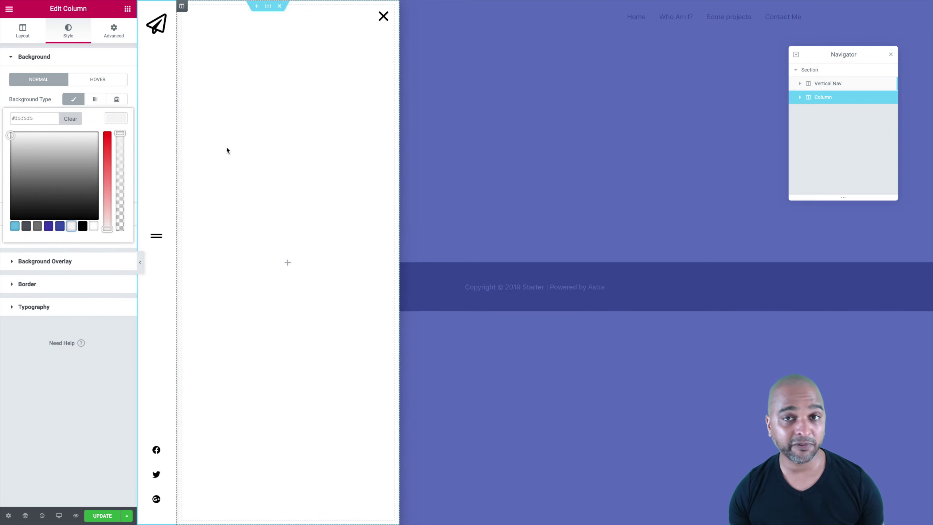
left_click(108, 117)
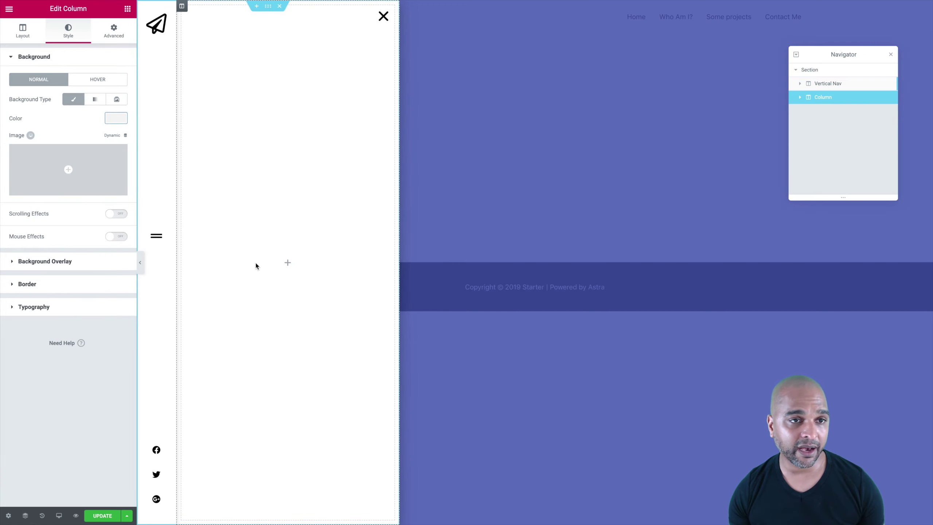
Step: Search the widget library for "nav" to find a menu widget for the popup's empty column
left_click(128, 12)
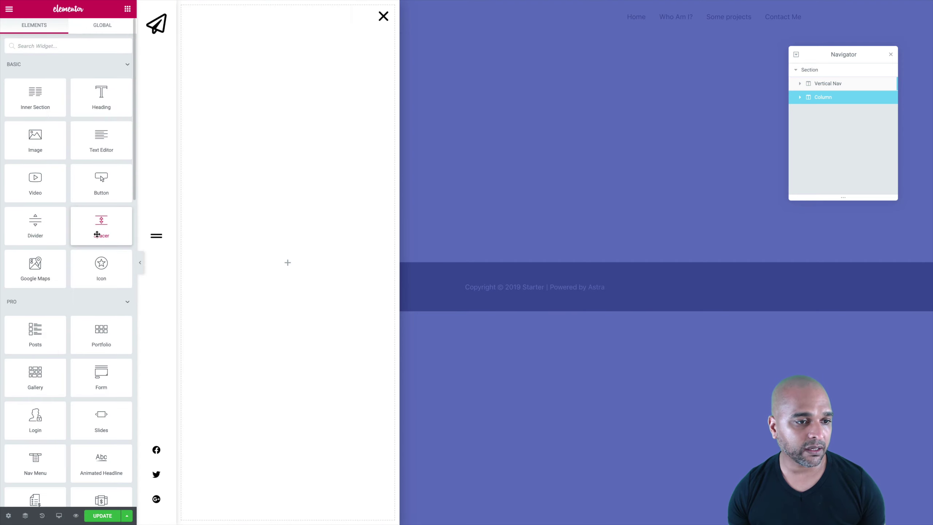
type("nav")
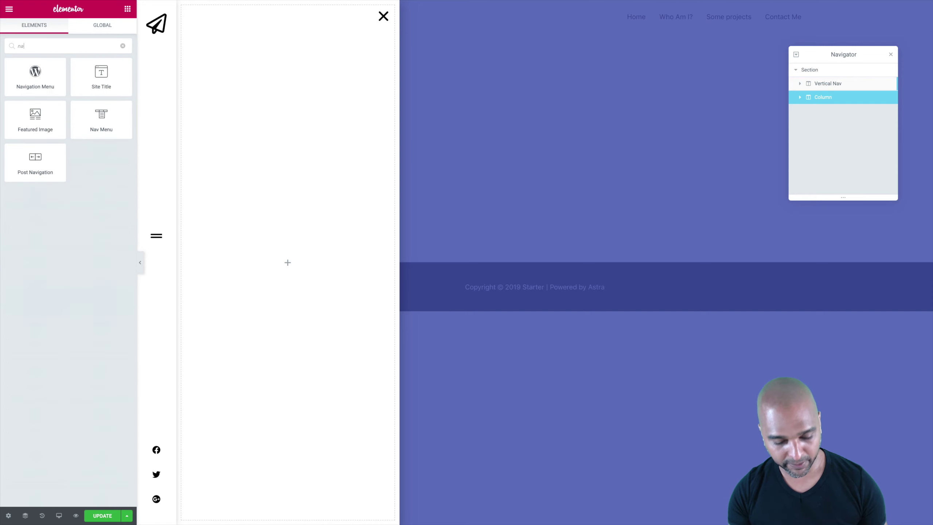